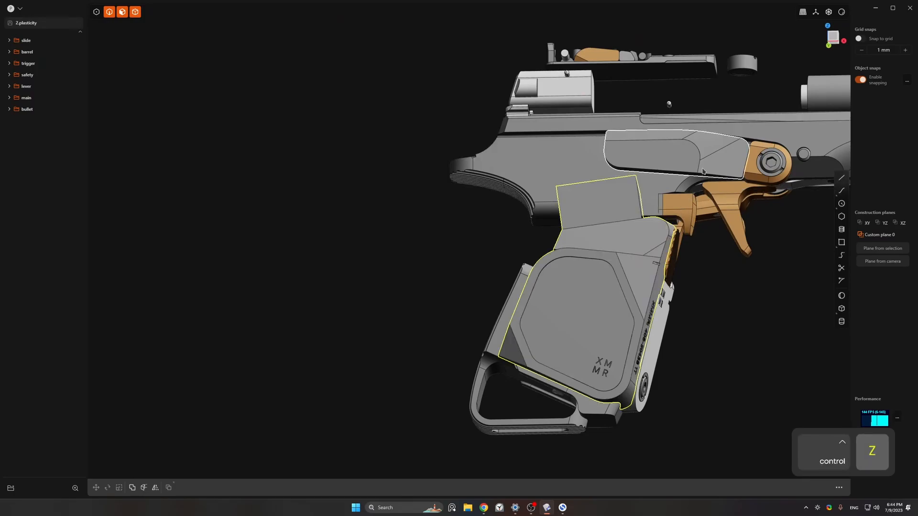
- Undo the last change and disable the main and bullet groups in the viewport so only the slide is shown
key("ctrl+z")
middle_click_drag(763, 289, 497, 263)
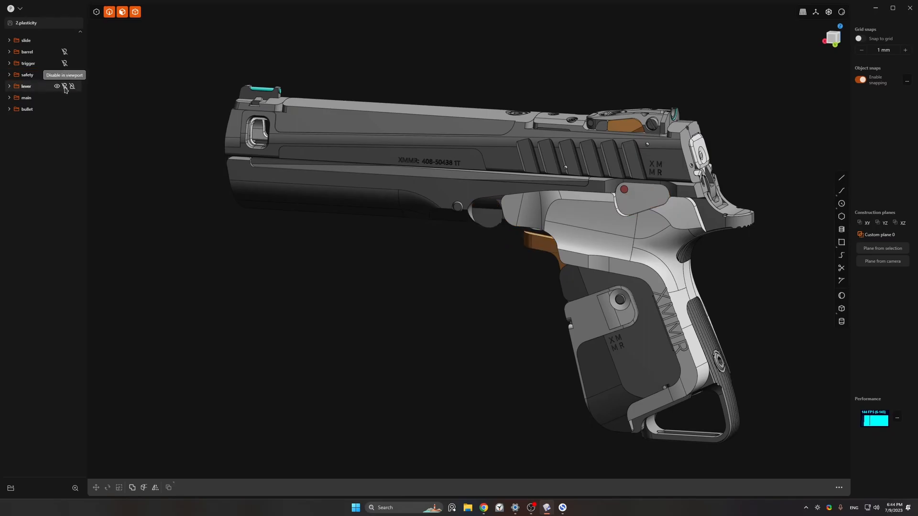
left_click(65, 100)
left_click(65, 112)
middle_click_drag(439, 89, 423, 109, "shift")
middle_click_drag(423, 109, 391, 107, "shift")
- Duplicate all slide parts, group the copies and name the new group slide lp
key("a")
key("shift+d")
key("ctrl+g")
double_click(37, 120)
type("slide lp")
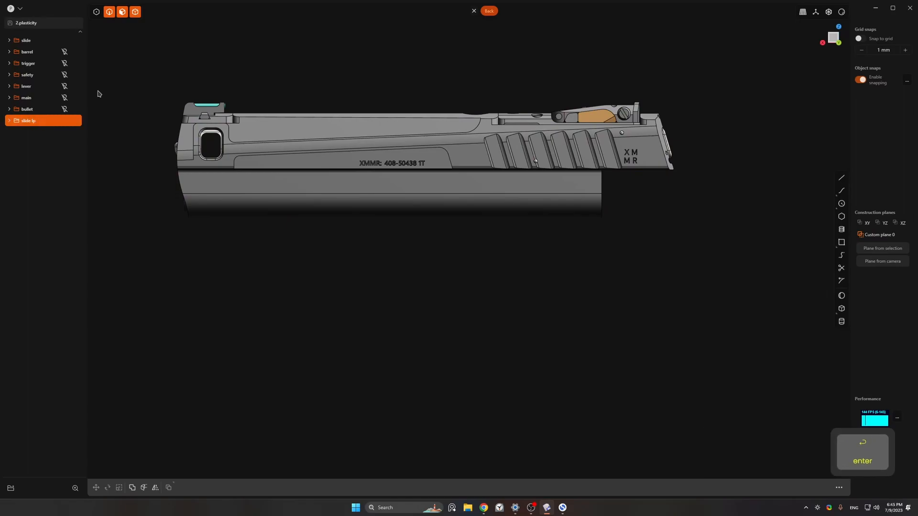
- Disable the original slide group in the viewport and clear the materials from all slide lp parts
type("am")
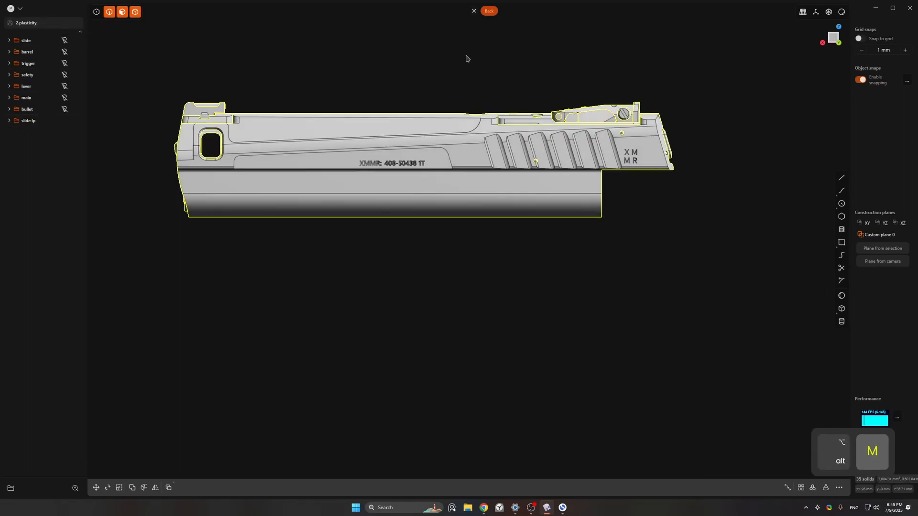
key("Escape")
middle_click_drag(207, 90, 247, 116, "shift")
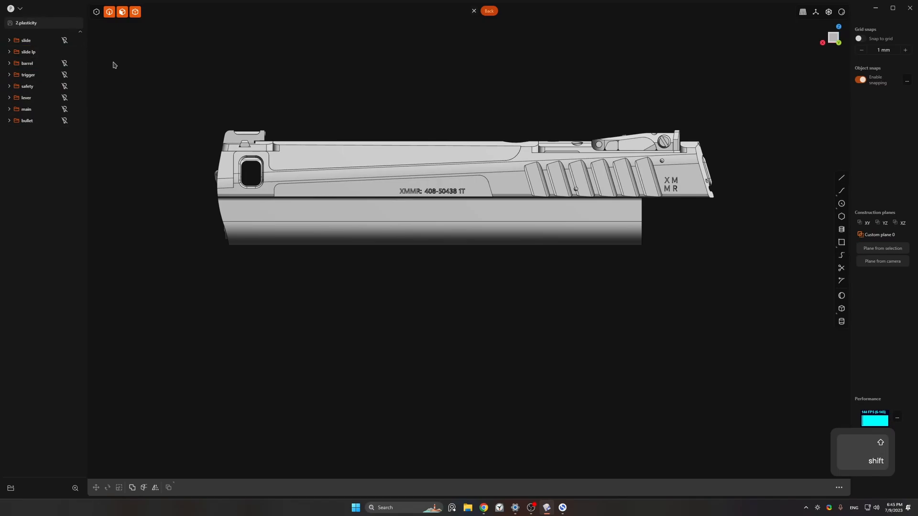
middle_click_drag(505, 109, 508, 117, "shift")
key("a")
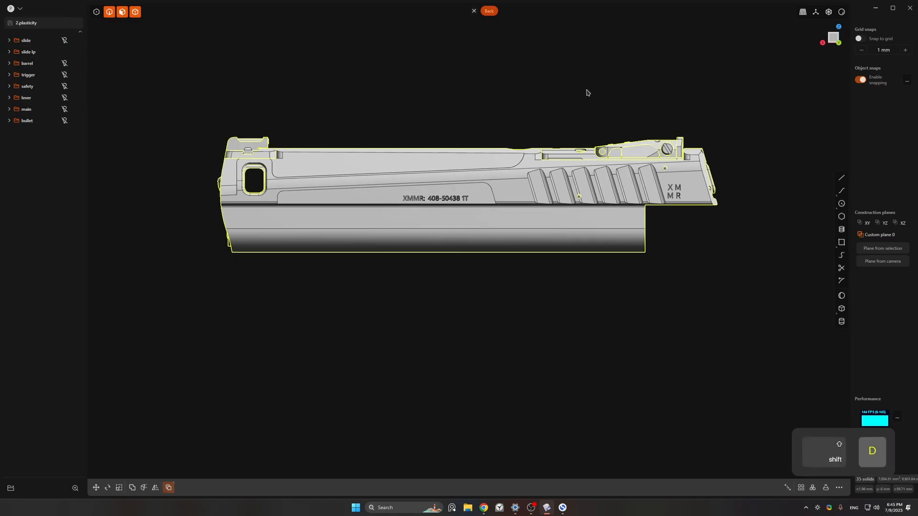
key("shift+d")
key("ctrl+g")
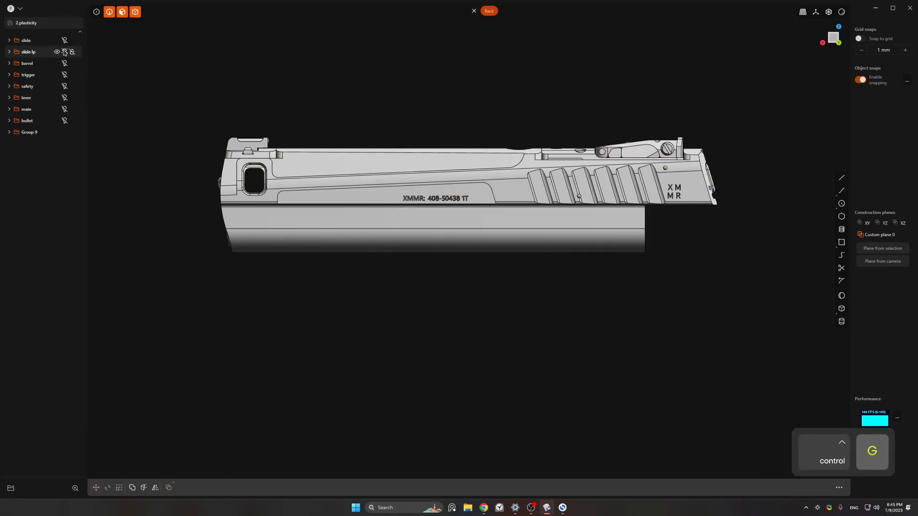
key("ctrl+z")
key("ctrl+z")
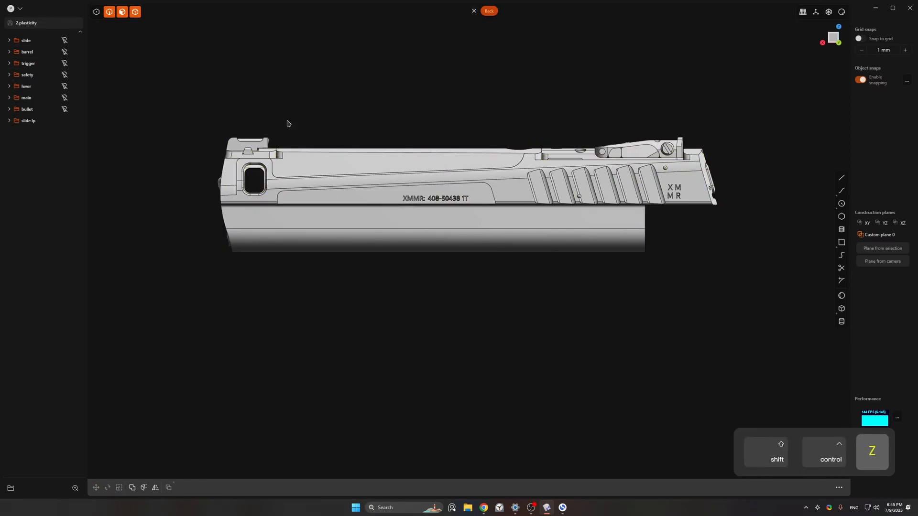
left_click(418, 180)
key("h")
middle_click_drag(418, 181, 369, 203)
key("ctrl+z")
key("ctrl+z")
- Delete the faces of the long engraved text on the side of the slide
middle_click_drag(458, 157, 569, 144, "shift")
middle_click_drag(416, 229, 538, 220, "shift")
scroll(478, 217, "up", 3)
key("3")
left_click_drag(371, 224, 583, 199)
middle_click_drag(550, 192, 581, 203)
key("x")
- Delete the faces of the engraved XM MR logo behind the slide serrations
middle_click_drag(765, 191, 432, 203, "shift")
scroll(431, 215, "up", 3)
key("3")
left_click_drag(458, 195, 461, 193)
middle_click_drag(482, 192, 454, 210)
key("x")
- Isolate the screws on top of the slide and around the rear sight
middle_click_drag(550, 203, 660, 230)
middle_click_drag(660, 229, 444, 325)
key("5")
left_click(466, 210)
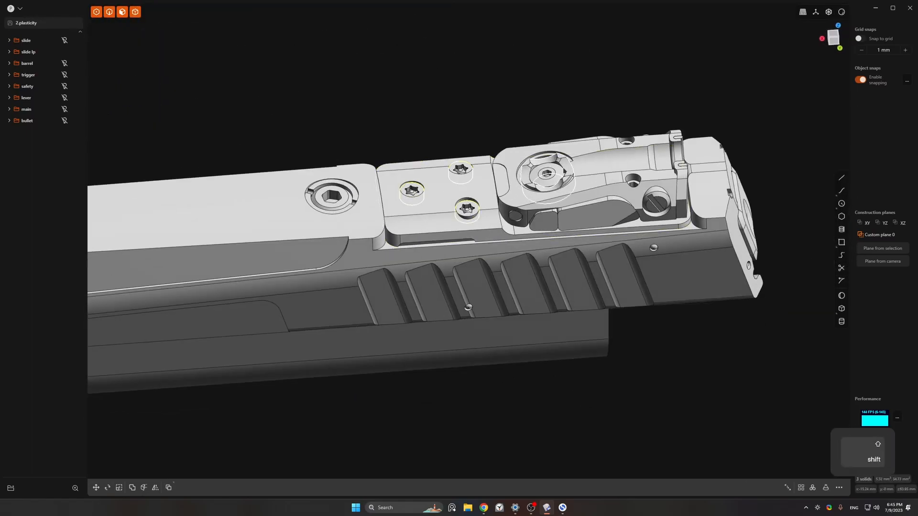
left_click(626, 145, "shift")
key("shift+h")
- Delete the drive recess faces from three of the isolated screws
middle_click_drag(587, 102, 578, 106)
key("3")
left_click_drag(427, 261, 472, 140)
key("x")
left_click_drag(377, 226, 421, 146)
key("x")
left_click_drag(515, 228, 559, 154)
key("x")
middle_click_drag(561, 165, 474, 203, "shift")
- Delete the recess faces from the remaining isolated screw and unhide all the other slide parts
left_click_drag(521, 268, 548, 167)
key("x")
key("ctrl+z")
left_click_drag(521, 269, 566, 215, "shift")
key("x")
key("alt+h")
- Put a duplicate of all slide lp parts into a new group and disable slide lp in the viewport
middle_click_drag(576, 224, 557, 130)
key("ctrl+a")
key("ctrl+g")
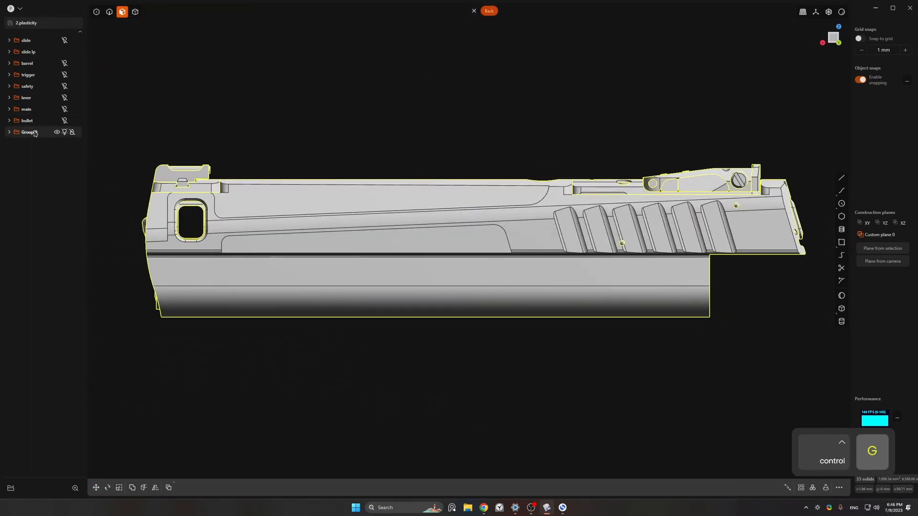
left_click(65, 51)
- Merge all parts of the duplicated slide into one solid with a Boolean union
middle_click_drag(513, 113, 448, 112, "shift")
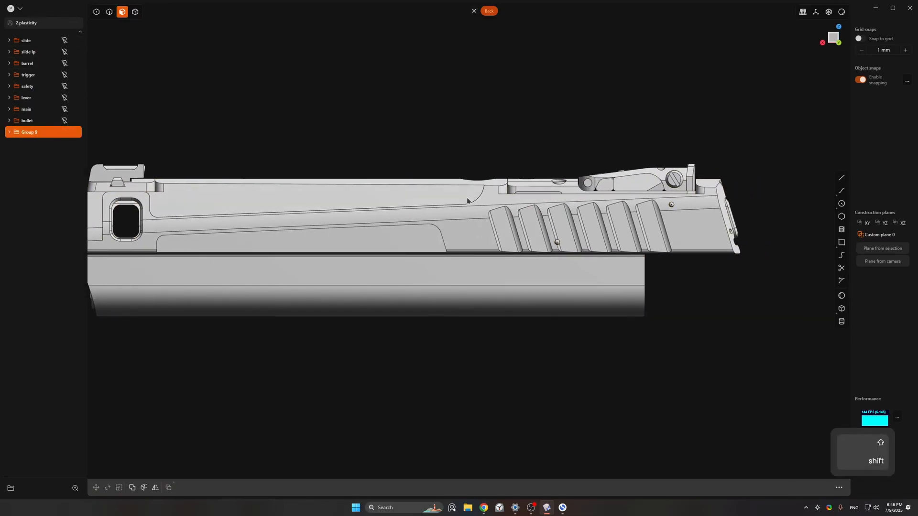
left_click(563, 139)
left_click(558, 203)
key("q")
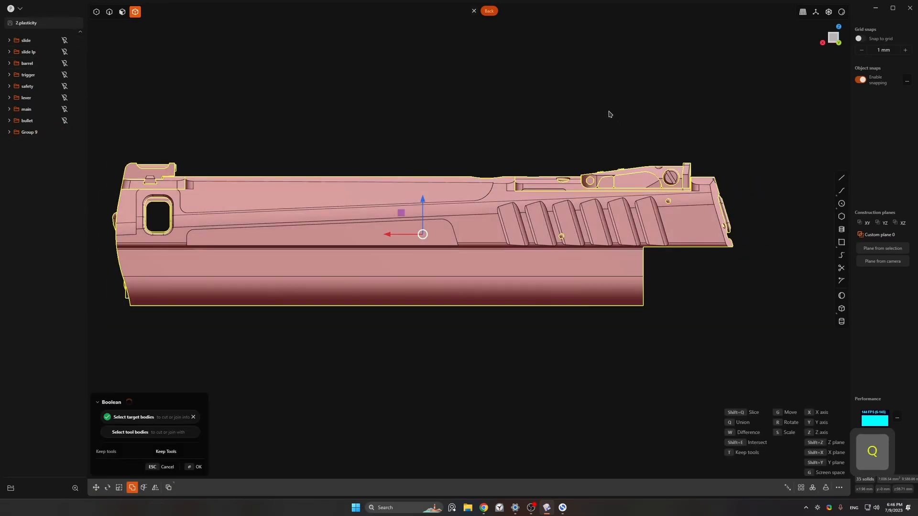
right_click(611, 114)
middle_click_drag(614, 120, 563, 181, "shift")
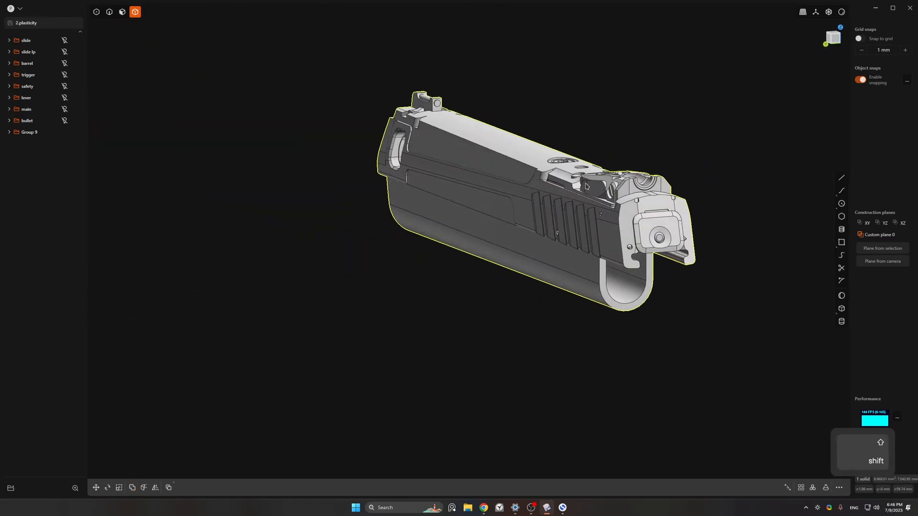
- In the back view, draw a diagonal line across the rear lower corner of the shroud and use it to cut the merged body
key("3")
left_click(572, 262)
middle_click_drag(625, 296, 611, 277)
right_click(571, 262)
key("ctrl+KP_1")
middle_click_drag(611, 277, 629, 278, "shift")
key("shift+a")
left_click(618, 311)
key("c")
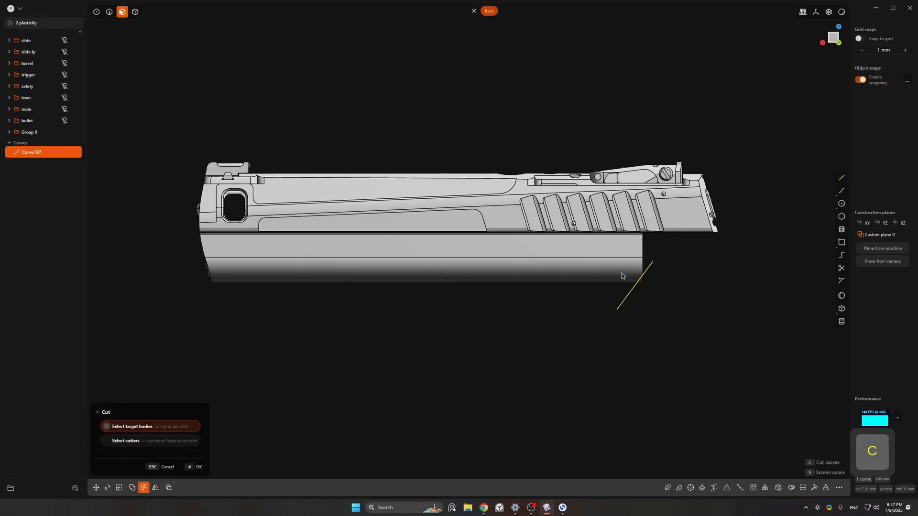
- Hide the merged outer body, delete everything left visible, and unhide the body again
key("h")
left_click_drag(194, 389, 791, 93)
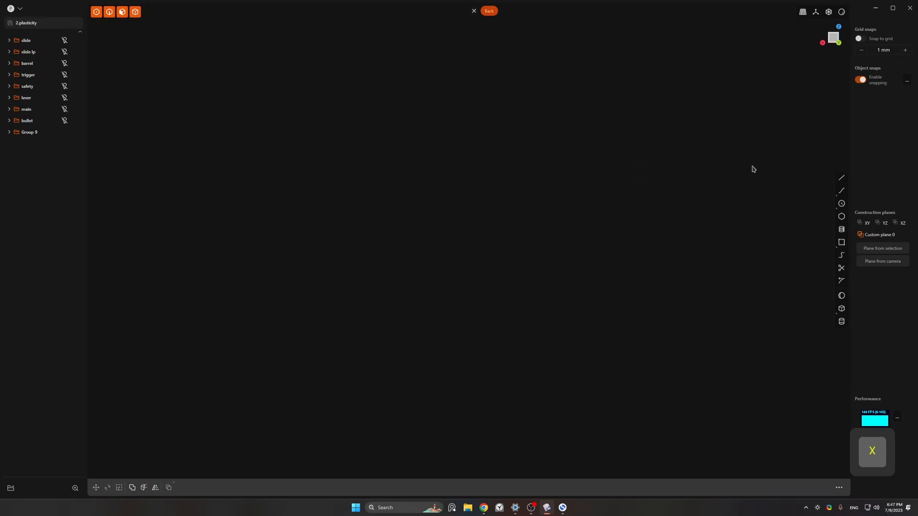
key("alt+h")
- Select the cut edges at the rear lower end of the merged slide sheet
middle_click_drag(744, 171, 624, 287)
scroll(625, 286, "up", 5)
key("2")
left_click(579, 281)
left_click(643, 252)
middle_click_drag(643, 252, 560, 239, "alt")
middle_click_drag(560, 239, 656, 270, "ctrl")
middle_click_drag(640, 72, 571, 103)
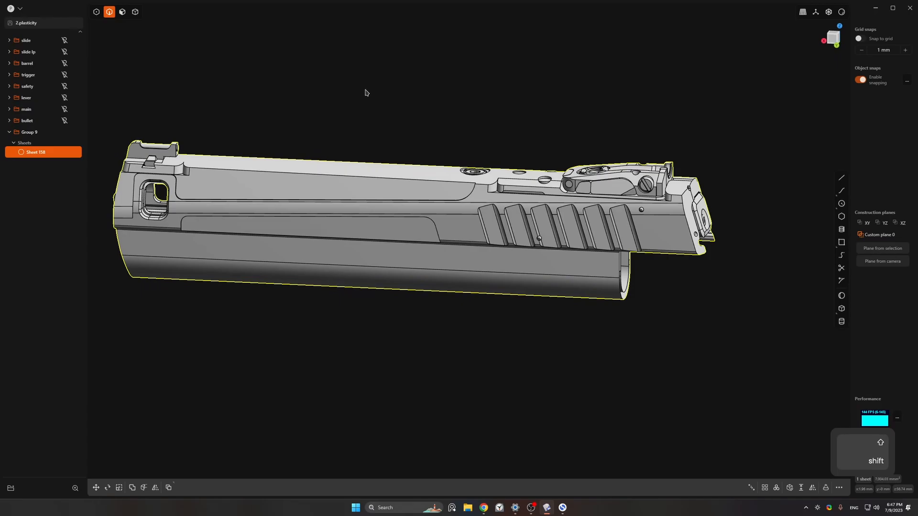
- Duplicate the merged Sheet 158 four times in place
key("shift+d")
key("shift+d")
key("shift+d")
key("shift+d")
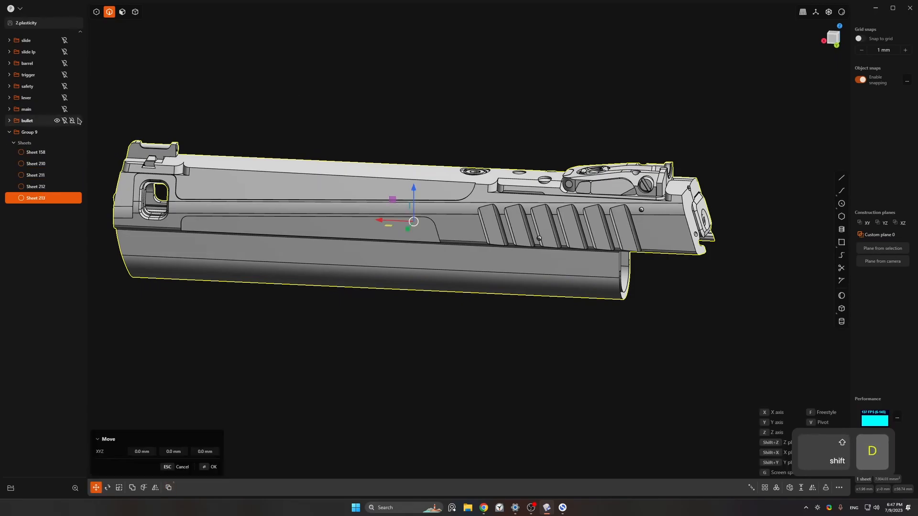
- Hide Group 9 and enable slide lp in the viewport
left_click(57, 132)
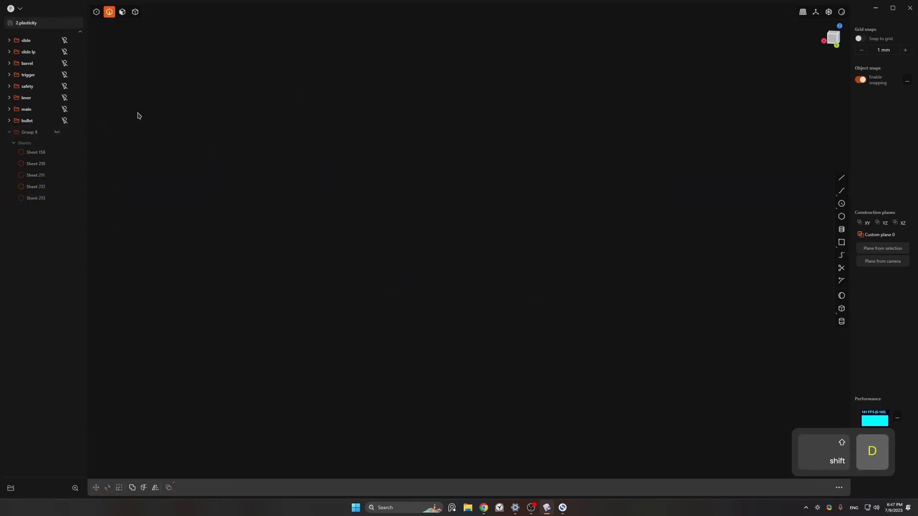
left_click(65, 52)
scroll(524, 142, "up", 2)
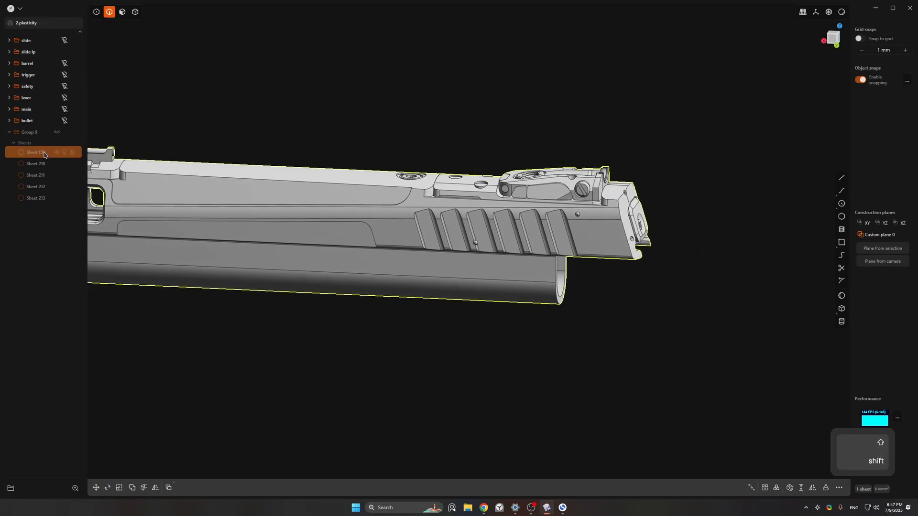
- Intersect the slide body, sights and other selected slide lp parts with the hidden Sheet 158
middle_click_drag(722, 131, 737, 152, "shift")
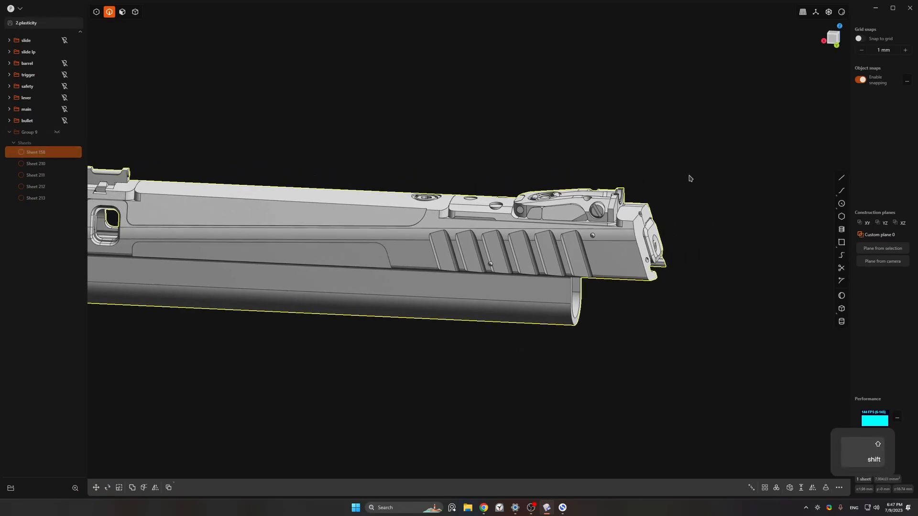
middle_click_drag(689, 178, 711, 153, "shift")
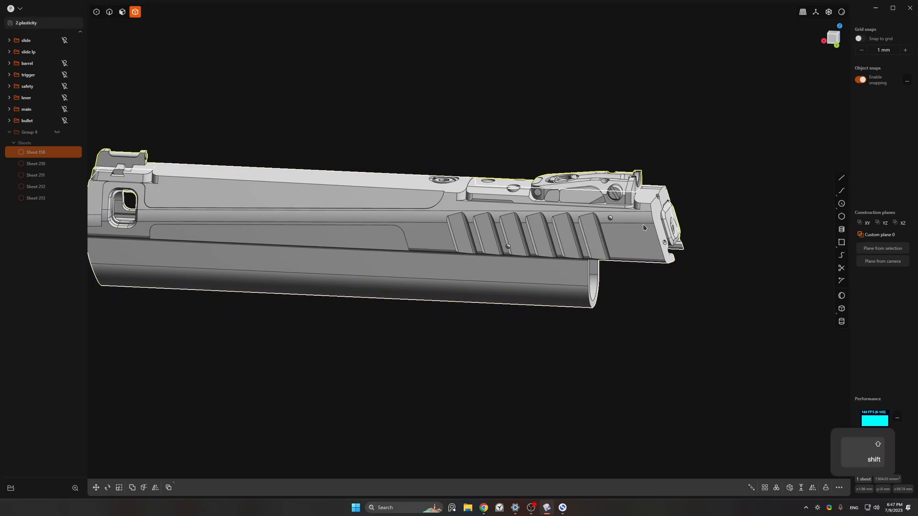
middle_click_drag(668, 170, 673, 166)
middle_click_drag(670, 145, 643, 159, "shift")
scroll(629, 154, "up", 3)
middle_click_drag(632, 99, 542, 202)
left_click(432, 154, "shift")
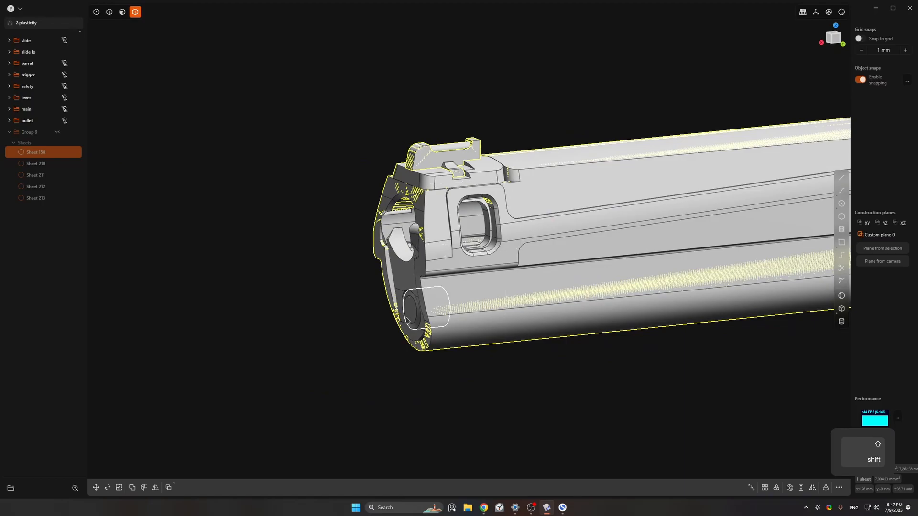
middle_click_drag(475, 295, 578, 211)
key("q")
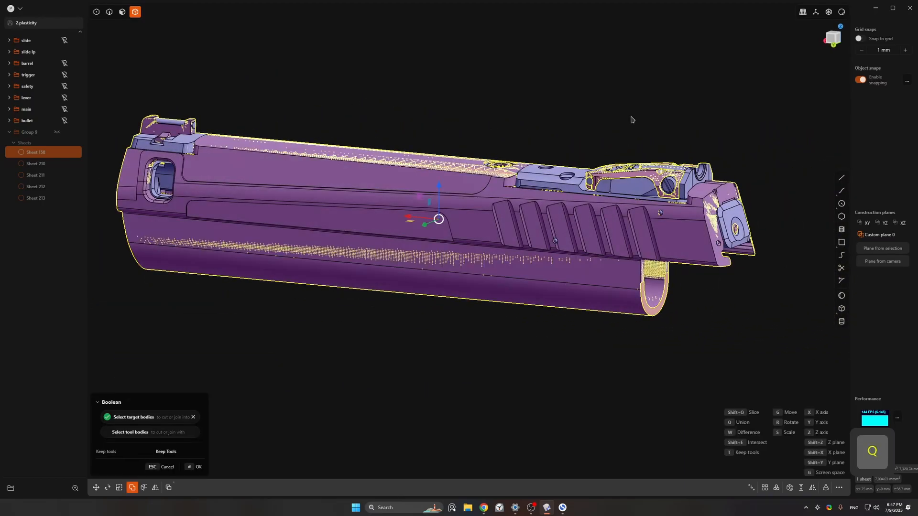
key("shift+e")
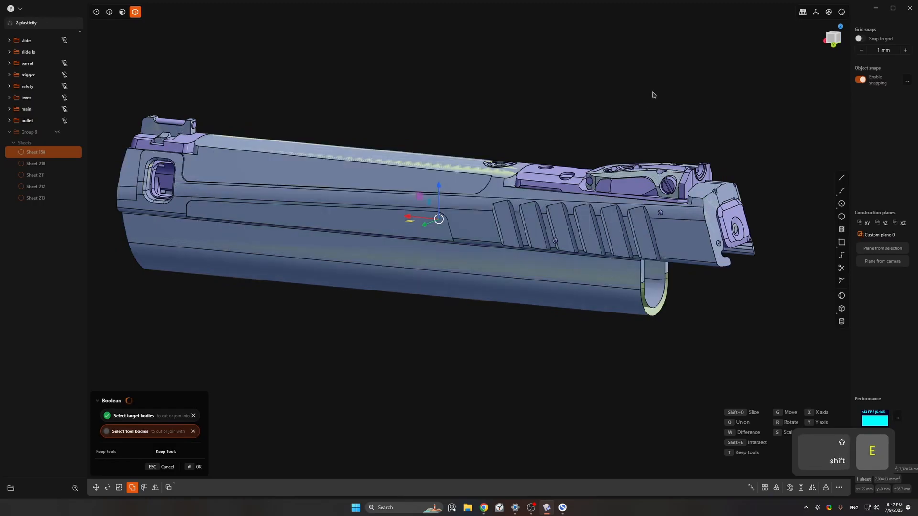
key("Return")
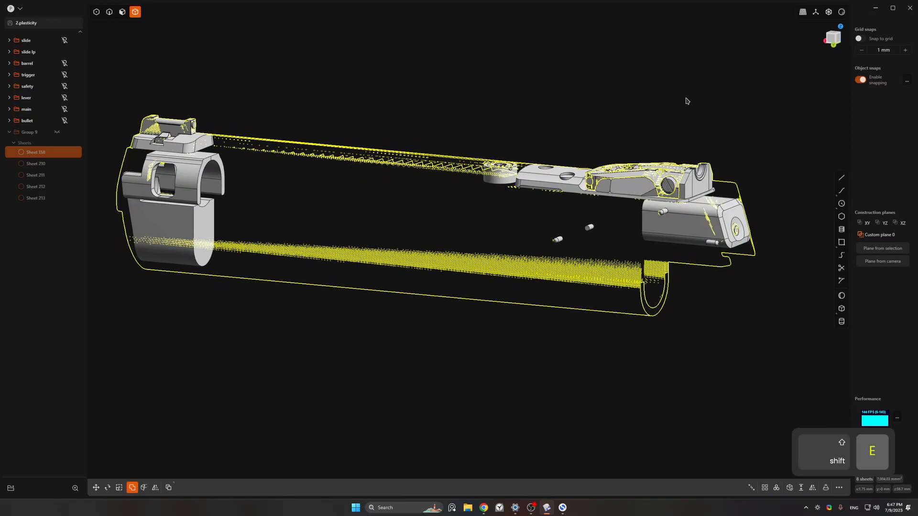
- Move Sheet 158 into the slide lp group and disable that group's sheets in the viewport
left_click(689, 101)
middle_click_drag(689, 102, 633, 114, "shift")
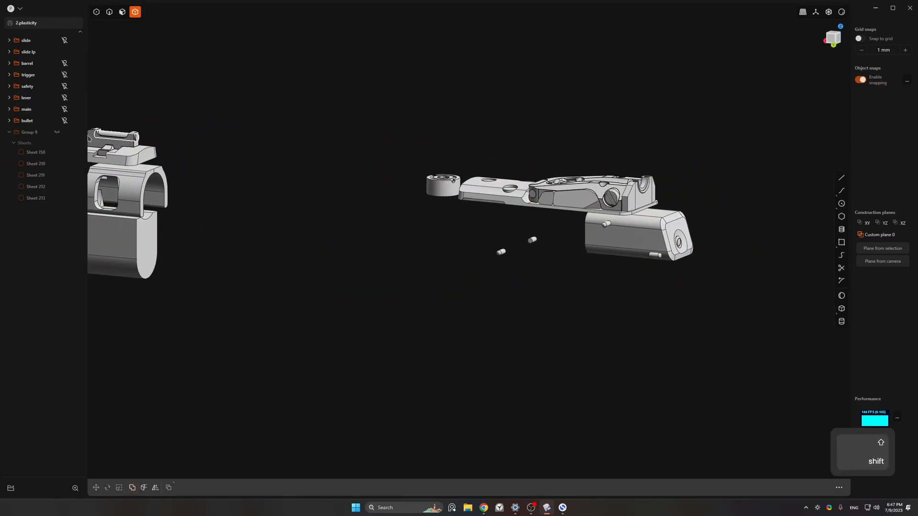
left_click_drag(41, 68, 34, 55)
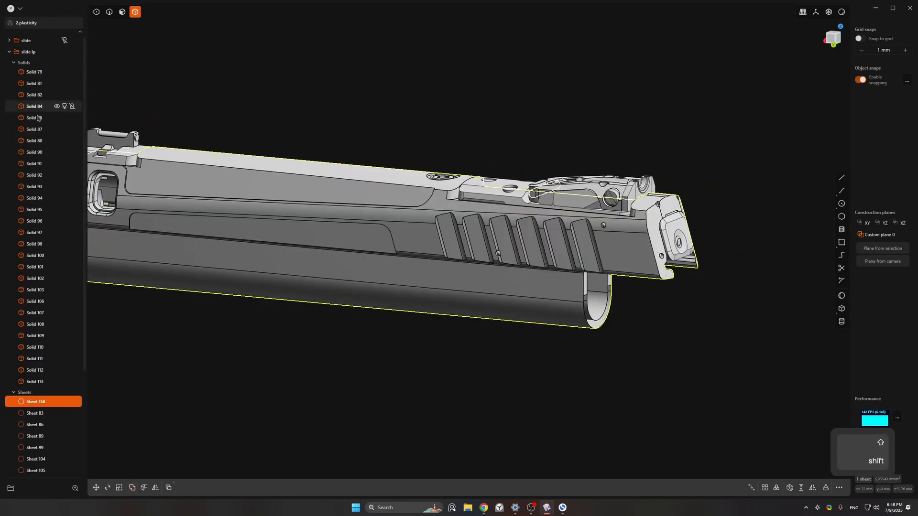
left_click(64, 392)
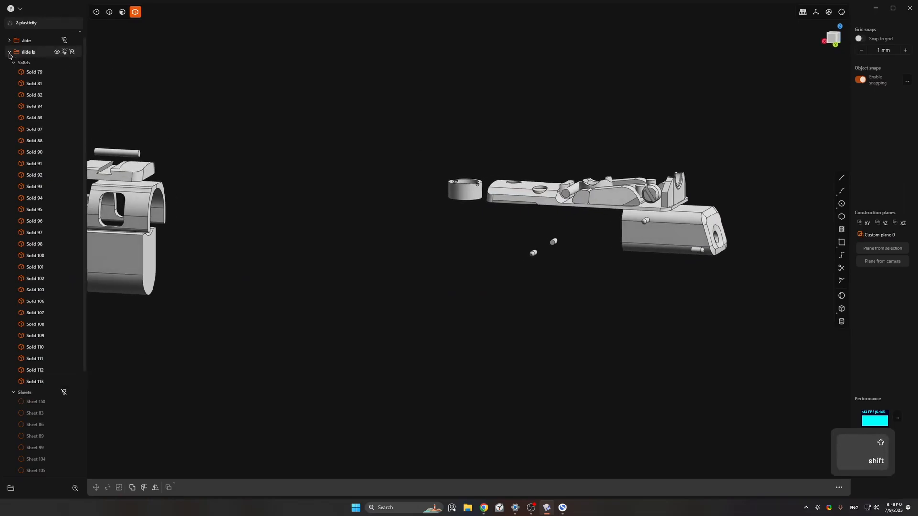
- Intersect the rear block, screws, pins and other selected solids with the hidden Sheet 210
scroll(5, 287, "down", 3)
middle_click_drag(655, 48, 626, 49)
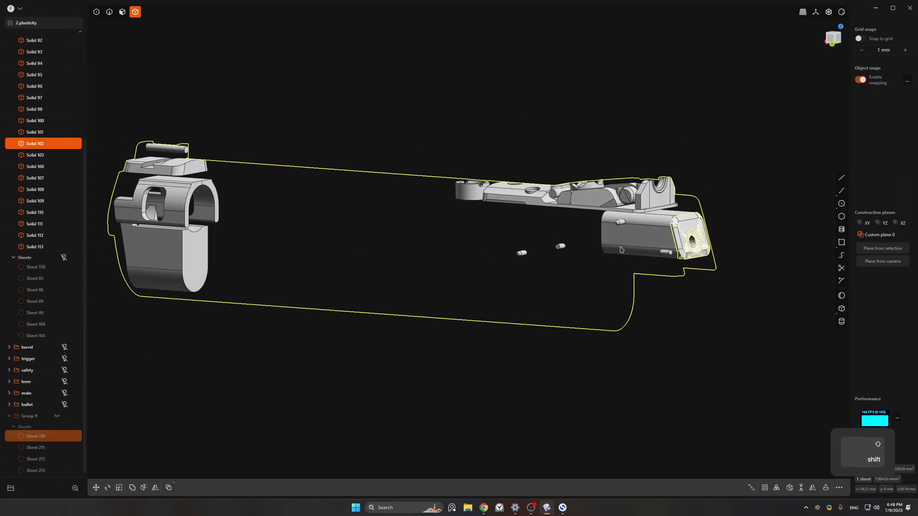
middle_click_drag(620, 225, 678, 239)
middle_click_drag(744, 242, 618, 296)
left_click(651, 238, "shift")
scroll(653, 204, "up", 3)
middle_click_drag(747, 261, 669, 151)
left_click(532, 123, "shift")
left_click(654, 117, "shift")
left_click(610, 113, "shift")
middle_click_drag(610, 113, 598, 143)
key("shift+e")
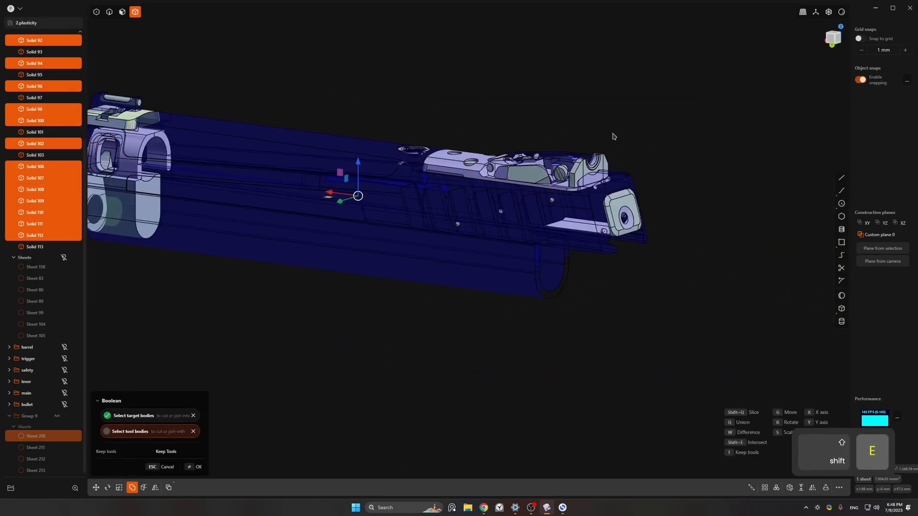
right_click(615, 137)
- Move the ungrouped Sheets 221 to 223 and Sheet 210 into the slide lp sheets
left_click(40, 448)
left_click(35, 470, "shift")
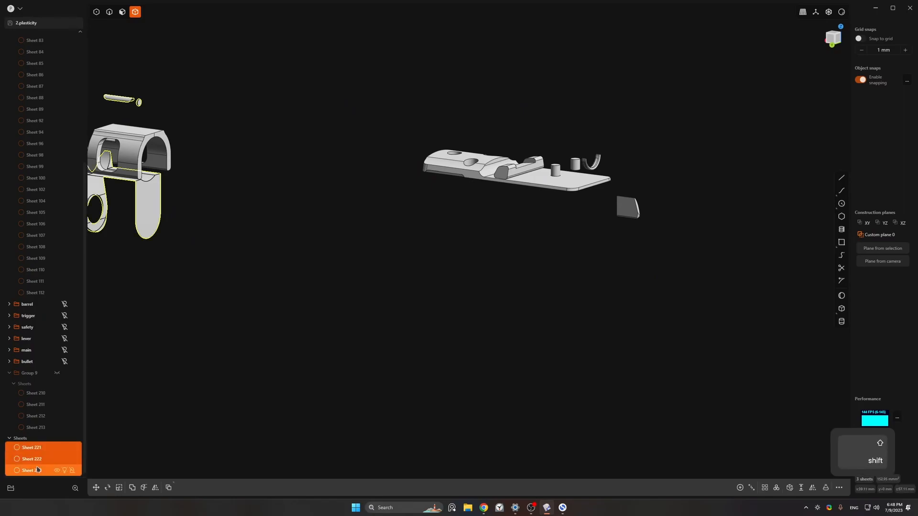
left_click_drag(35, 470, 37, 275)
left_click_drag(36, 437, 36, 316)
- Intersect the mounting plate and front sleeve parts with Sheet 211 and delete the unneeded leftovers
left_click(37, 448)
middle_click_drag(561, 191, 582, 190)
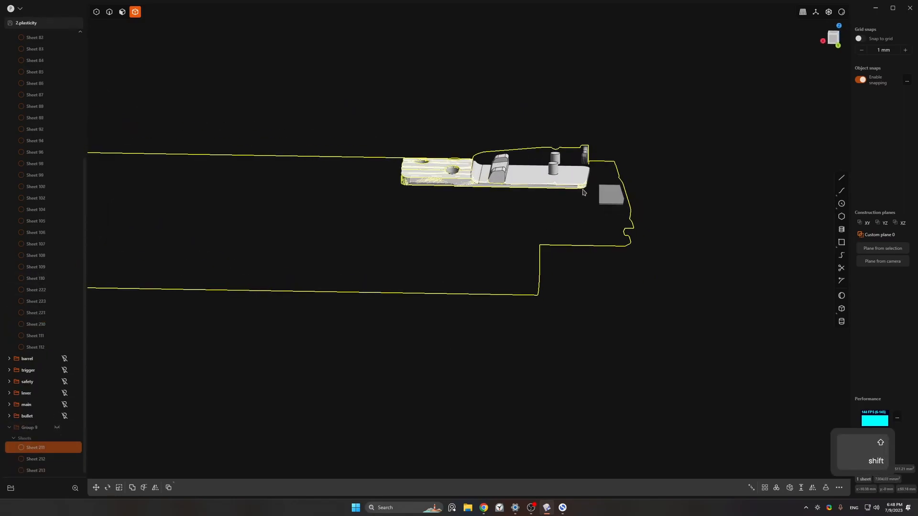
middle_click_drag(558, 158, 410, 244)
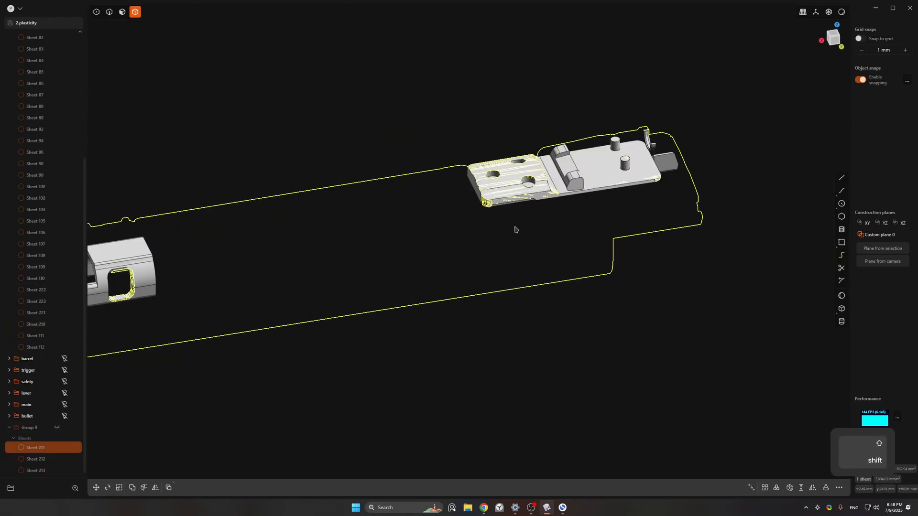
key("x")
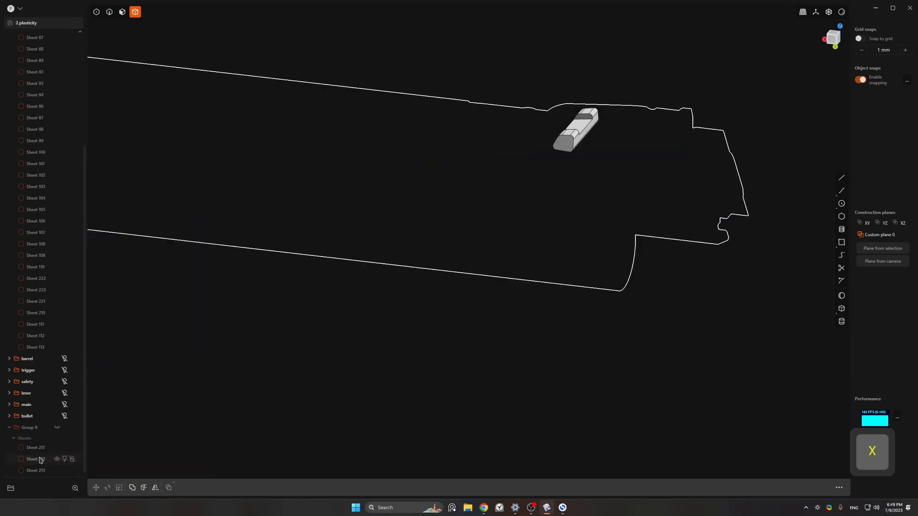
- Intersect the last remaining block with Sheet 212, and move Sheets 211 and 212 into slide lp
left_click_drag(35, 448, 35, 330)
left_click(47, 460)
key("q")
key("shift+e")
left_click_drag(48, 460, 37, 319)
- Remove the unused Sheet 213 and collapse the slide lp group in the outliner
left_click(53, 471)
scroll(35, 327, "up", 3)
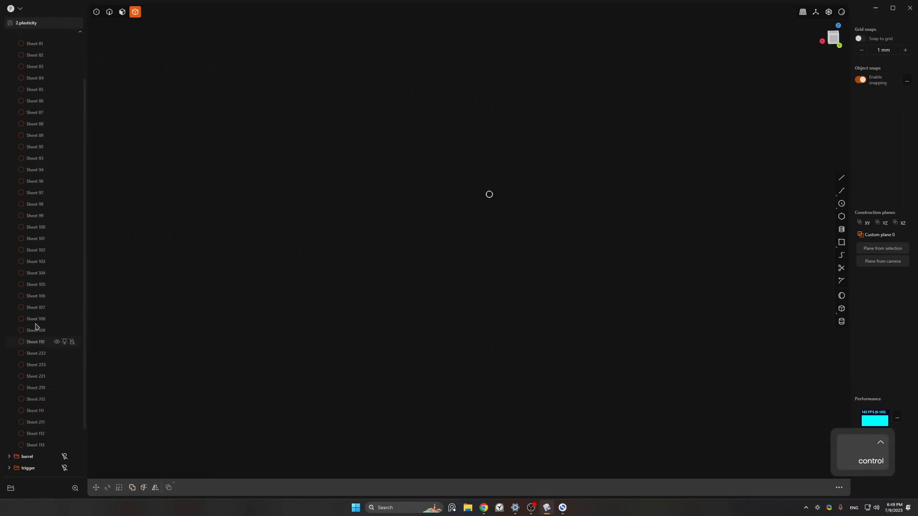
left_click(9, 52)
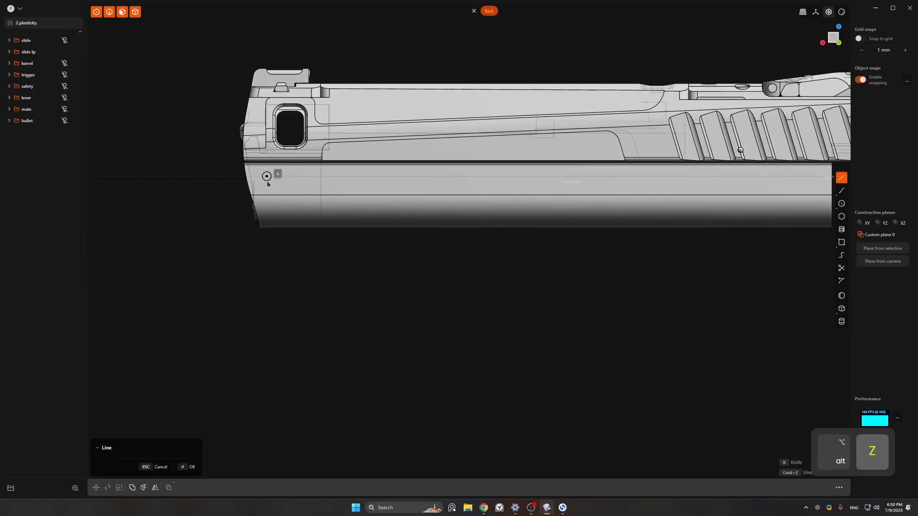
- Draw a vertical line through the slide's front end, cut the lower slide body with it, and isolate the resulting front parts
left_click(268, 182)
left_click(267, 308)
right_click(266, 308)
key("c")
middle_click_drag(322, 219, 483, 148)
left_click(400, 134, "shift")
key("shift+j")
key("shift+h")
- Remove the unneeded faces from the isolated front part of the slide
key("3")
left_click(555, 289)
left_click(430, 272, "shift")
key("shift+x")
left_click(420, 197)
left_click(472, 275, "shift")
key("x")
left_click(472, 275)
- Isolate and delete the leftover front piece, bring back the hidden parts, and undo the last isolation
key("shift+h")
key("x")
key("alt+h")
key("shift+h")
key("ctrl+z")
key("ctrl+z")
key("ctrl+z")
key("ctrl+z")
key("ctrl+shift+z")
key("ctrl+shift+z")
key("ctrl+shift+z")
- Remove the two unneeded opposite faces on the lower slide body
key("3")
left_click(636, 178)
left_click(360, 160, "shift")
key("shift+x")
- Isolate the remaining slide piece, remove its two unneeded faces, and show all hidden parts again
middle_click_drag(425, 141, 488, 282)
left_click(488, 282)
key("shift+h")
key("3")
left_click(488, 196)
left_click(495, 152, "shift")
key("shift+x")
middle_click_drag(495, 152, 537, 272)
key("alt+h")
- Show the barrel group and examine how it sits in the slide by temporarily hiding covering parts
left_click(64, 63)
middle_click_drag(459, 191, 535, 287)
left_click(535, 397)
scroll(277, 296, "up", 3)
middle_click_drag(277, 296, 315, 201)
key("h")
left_click(360, 278, "ctrl")
key("h")
key("ctrl+z")
middle_click_drag(316, 201, 371, 236)
- Hide the slide lp and barrel groups and show the main group in a side view
left_click(65, 52)
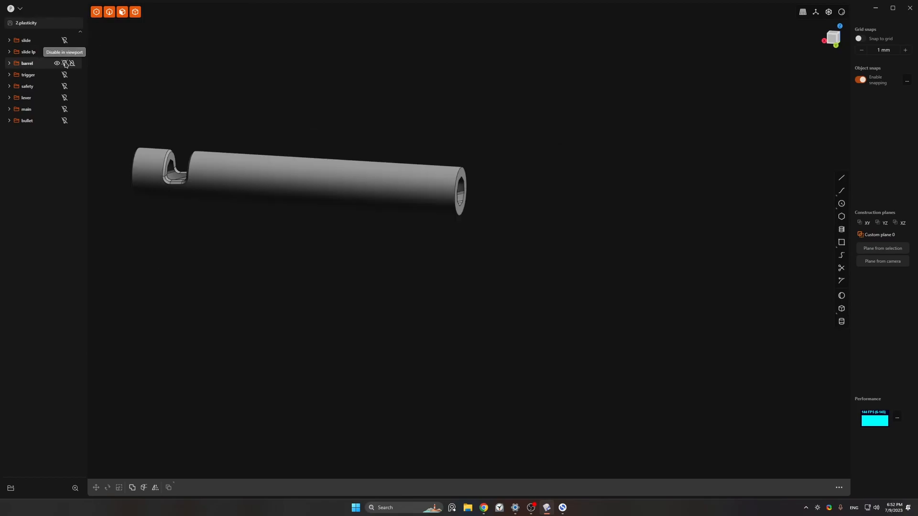
left_click(64, 63)
left_click(65, 109)
middle_click_drag(474, 136, 482, 189, "ctrl")
middle_click_drag(482, 189, 534, 134, "shift")
- Group all visible main parts into a new group named main lp and clear their materials
key("a")
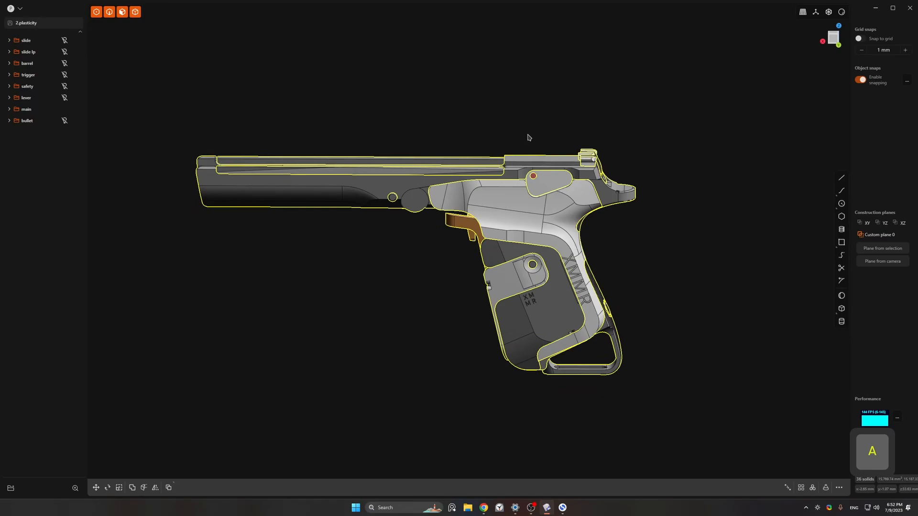
key("ctrl+g")
double_click(30, 132)
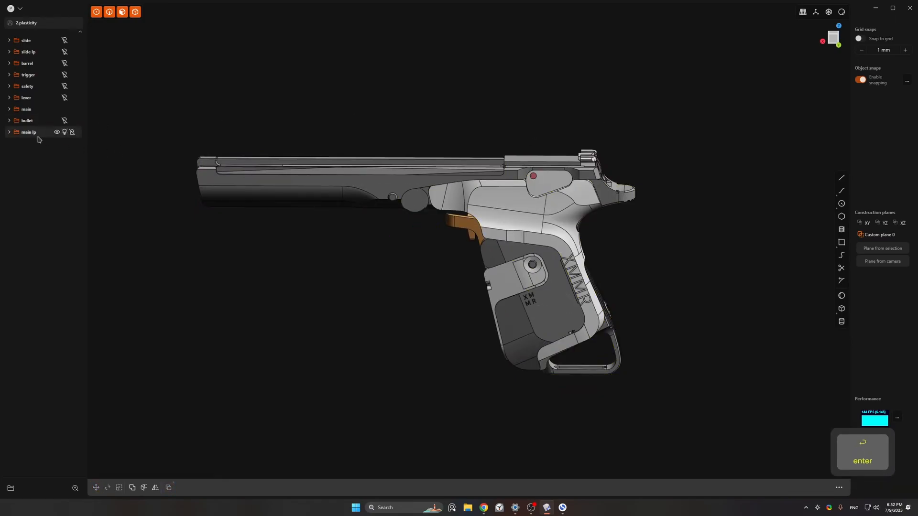
key("a")
key("alt+m")
left_click(470, 127)
- Isolate the grip frame and delete the faces of the XMMR engraving along its rear strap
middle_click_drag(535, 273, 537, 246, "ctrl")
middle_click_drag(538, 246, 616, 253, "alt")
left_click(574, 273)
key("shift+h")
key("3")
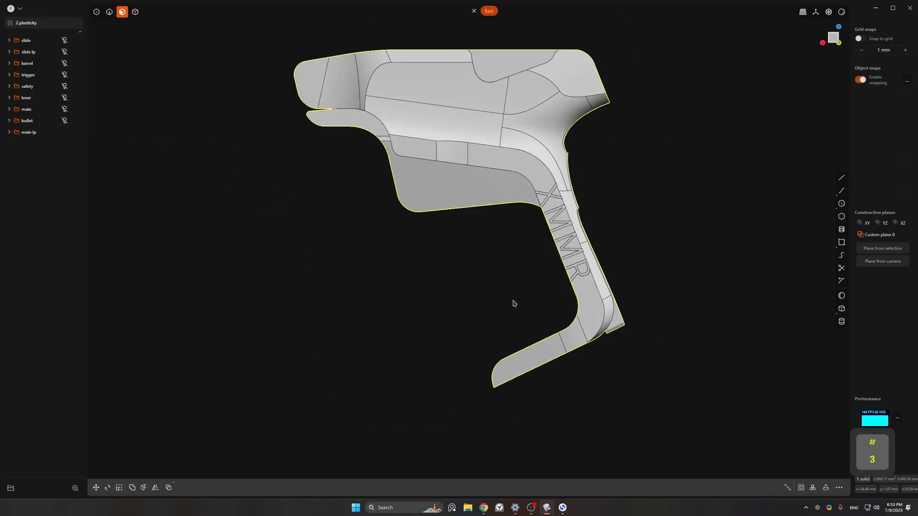
left_click_drag(500, 314, 643, 180)
middle_click_drag(643, 179, 662, 148, "alt")
left_click_drag(645, 114, 484, 422, "ctrl")
middle_click_drag(484, 422, 641, 298)
key("x")
- Isolate the neighbouring grip parts one after another and examine them for remaining engraved details
key("Tab")
key("alt+h")
left_click(612, 320)
key("shift+h")
middle_click_drag(609, 334, 477, 334, "alt")
key("3")
key("Tab")
key("alt+h")
left_click(452, 333)
key("shift+h")
key("3")
middle_click_drag(499, 335, 549, 331)
key("5")
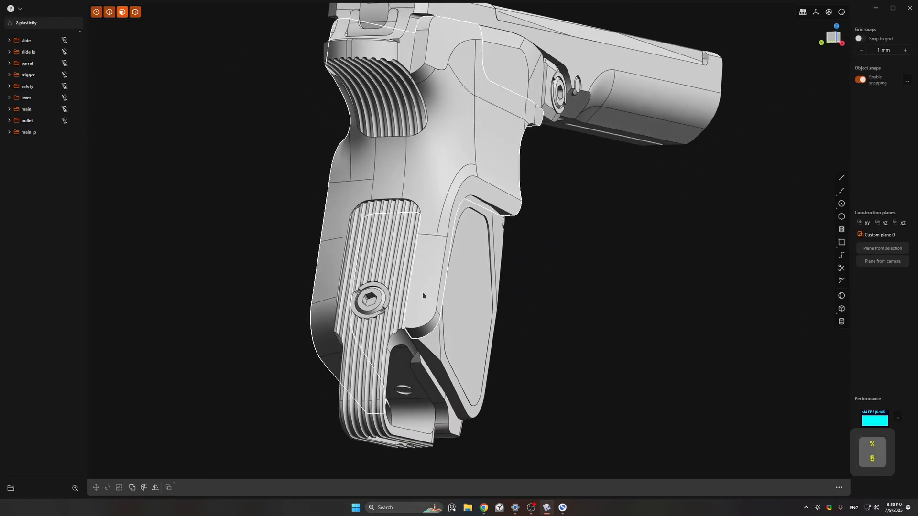
- Isolate the inner grip block and delete the faces of its XMMR engraving
left_click(425, 306)
key("h")
key("ctrl+z")
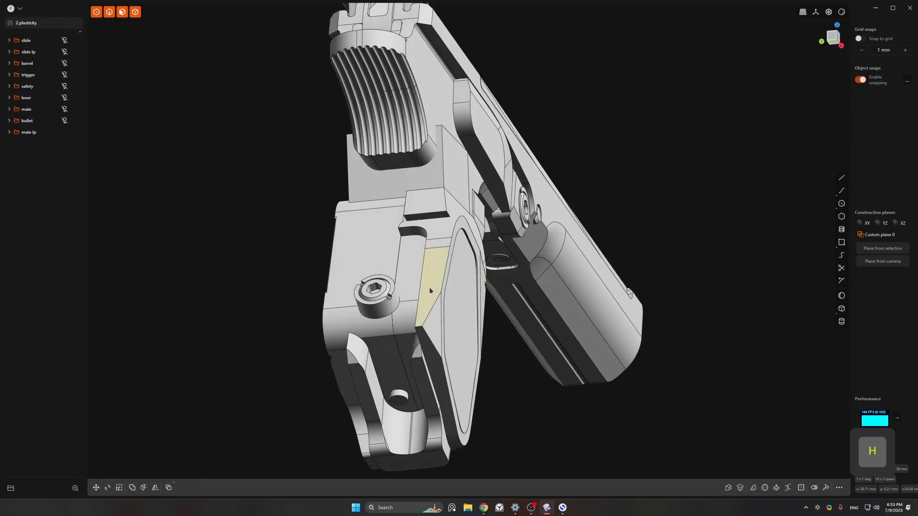
middle_click_drag(430, 290, 473, 260)
key("h")
key("slash")
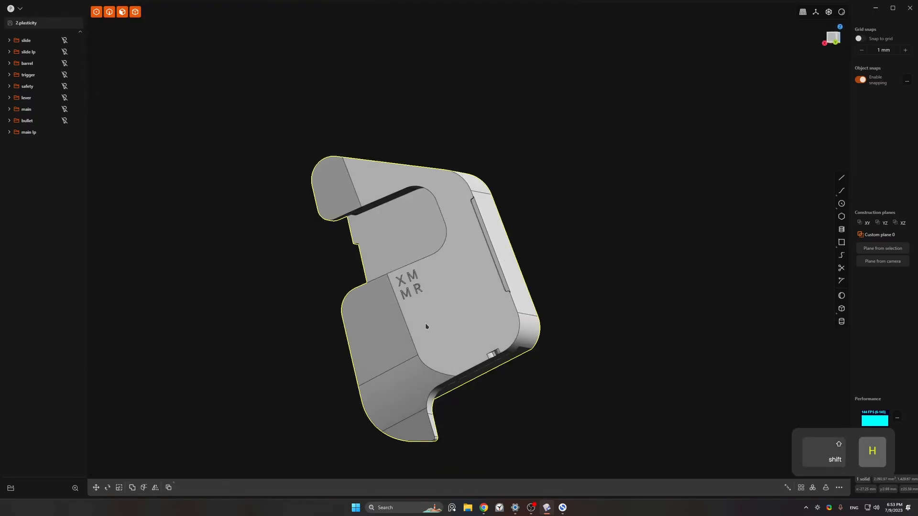
key("3")
key("slash")
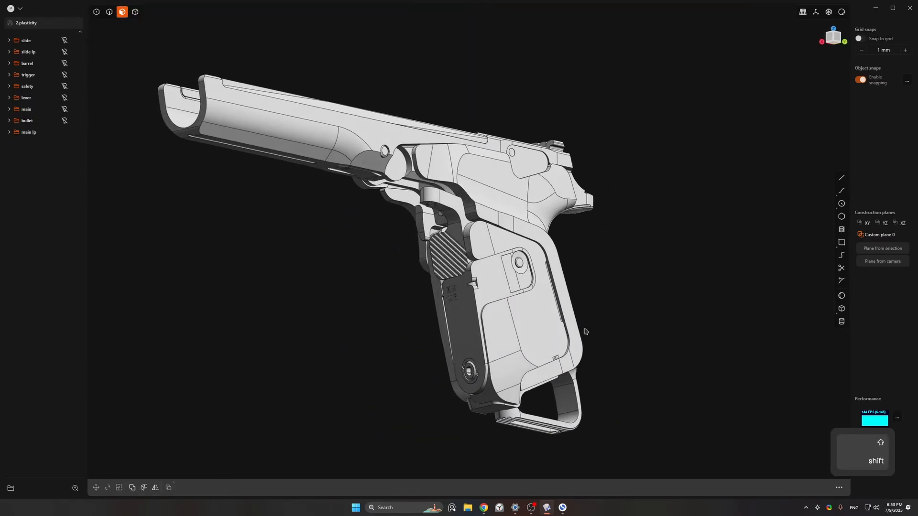
- Isolate the front grip part and delete the faces of its engraved lettering
key("3")
left_click(478, 256)
key("slash")
middle_click_drag(494, 234, 404, 307)
key("x")
key("slash")
- Isolate the small part with diagonal ribs above the front grip and delete its rib faces
middle_click_drag(589, 252, 450, 249)
key("5")
left_click(450, 249)
key("slash")
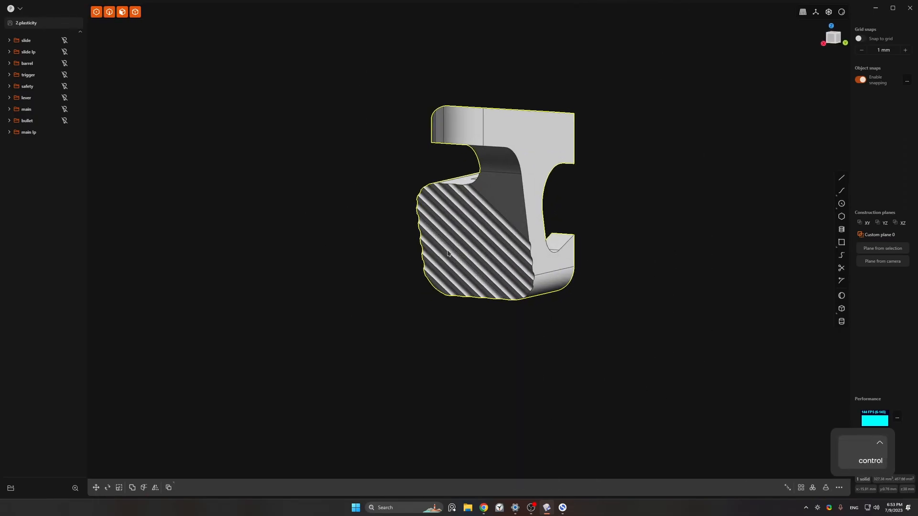
middle_click_drag(483, 170, 435, 234)
key("x")
key("slash")
- Examine the grip and trigger area from several angles for remaining grooves and engravings
scroll(486, 214, "down", 5)
middle_click_drag(435, 235, 478, 239, "ctrl")
middle_click_drag(478, 239, 564, 311)
scroll(444, 236, "up", 3)
middle_click_drag(531, 210, 459, 211, "shift")
key("5")
key("6")
middle_click_drag(459, 210, 554, 353)
middle_click_drag(555, 354, 562, 310, "shift")
middle_click_drag(531, 336, 604, 144)
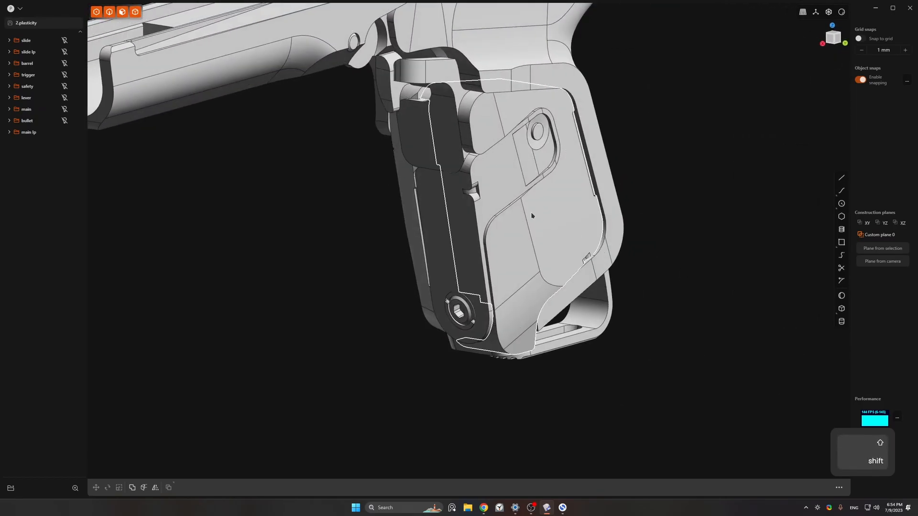
- Delete the vertical groove faces around the screw on the backstrap to leave a smooth surface
key("3")
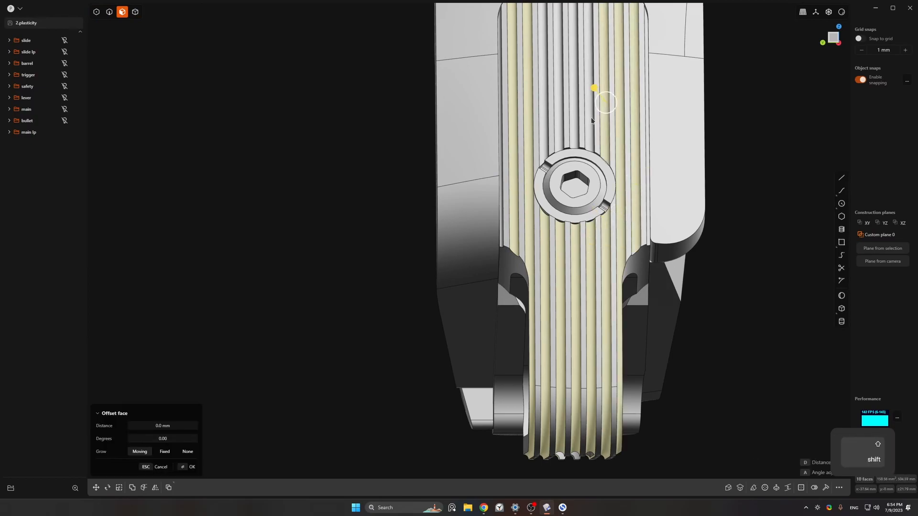
key("x")
scroll(591, 201, "down", 2)
middle_click_drag(591, 201, 593, 178)
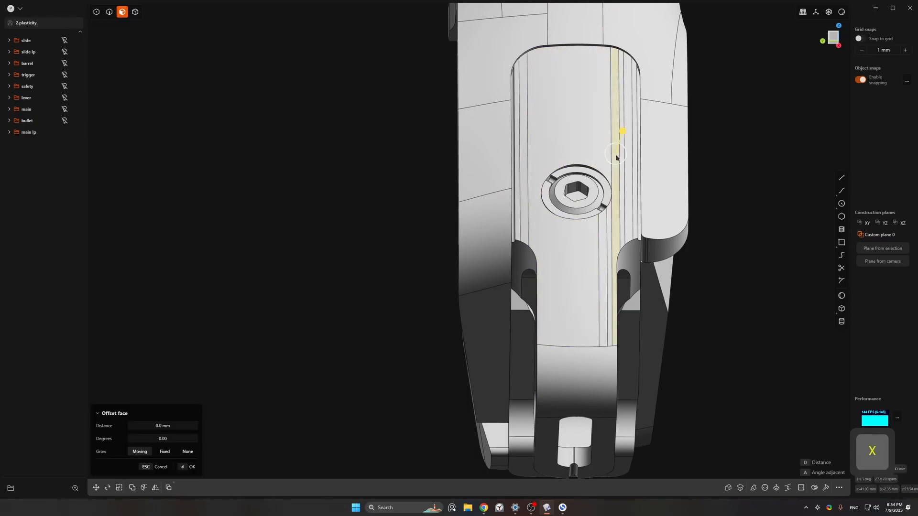
middle_click_drag(534, 210, 607, 158)
middle_click_drag(607, 157, 636, 205, "shift")
middle_click_drag(415, 383, 377, 416)
middle_click_drag(559, 119, 602, 165, "shift")
middle_click_drag(602, 165, 598, 229)
middle_click_drag(598, 230, 572, 215)
- Isolate the upper frame body and delete the rib faces on the curved underside of its beavertail
key("5")
left_click(538, 220)
key("shift+h")
scroll(526, 216, "up", 3)
key("3")
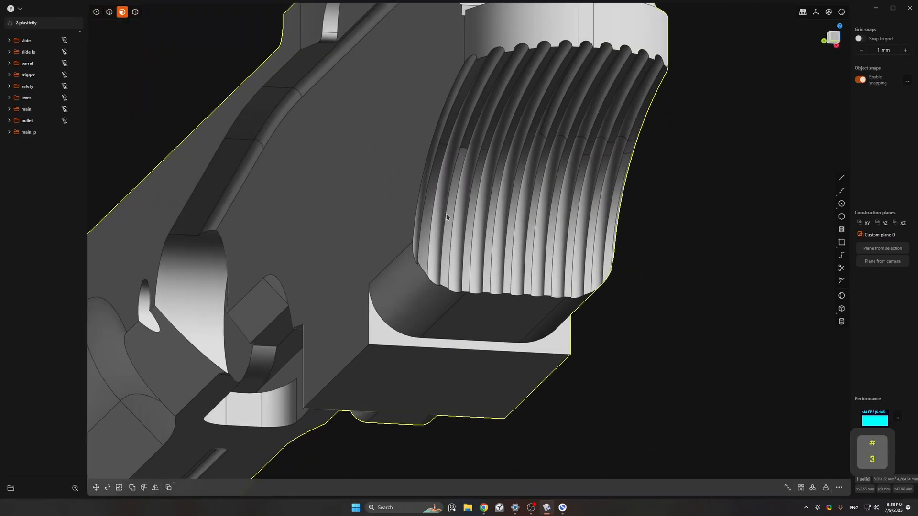
left_click(447, 216)
middle_click_drag(504, 230, 474, 235)
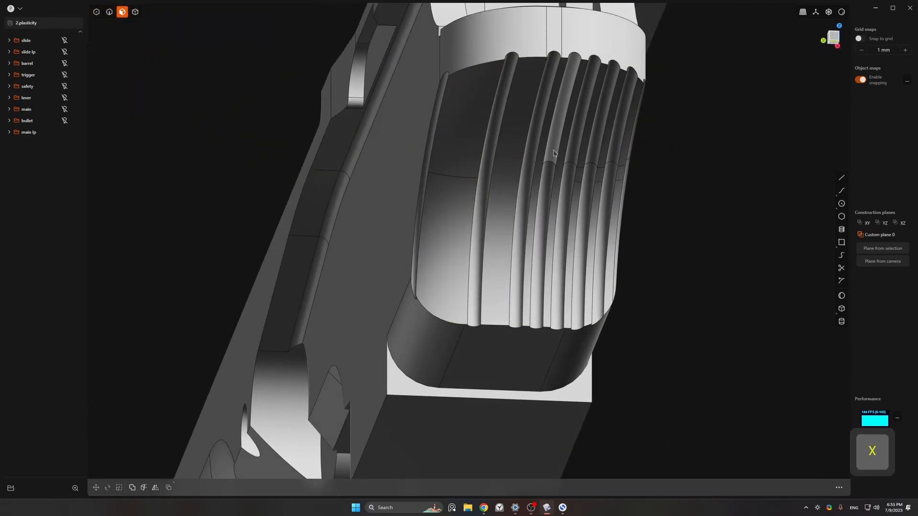
middle_click_drag(527, 169, 555, 287)
key("x")
- Cut the ribbed beavertail section off the upper frame with an L-shaped line and delete the cutting curve
scroll(613, 248, "down", 3)
key("5")
left_click(612, 248)
key("shift+a")
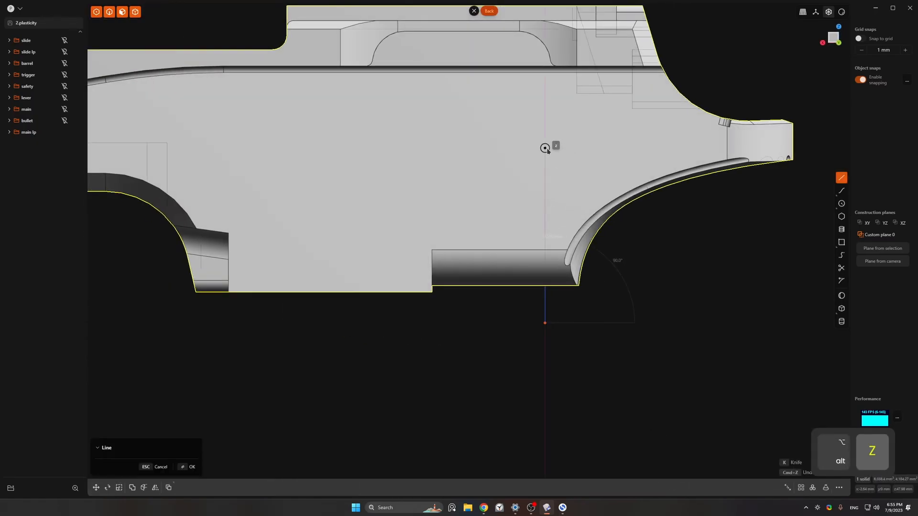
middle_click_drag(755, 143, 628, 157, "shift")
left_click(741, 161)
right_click(742, 162)
key("c")
middle_click_drag(692, 232, 687, 235)
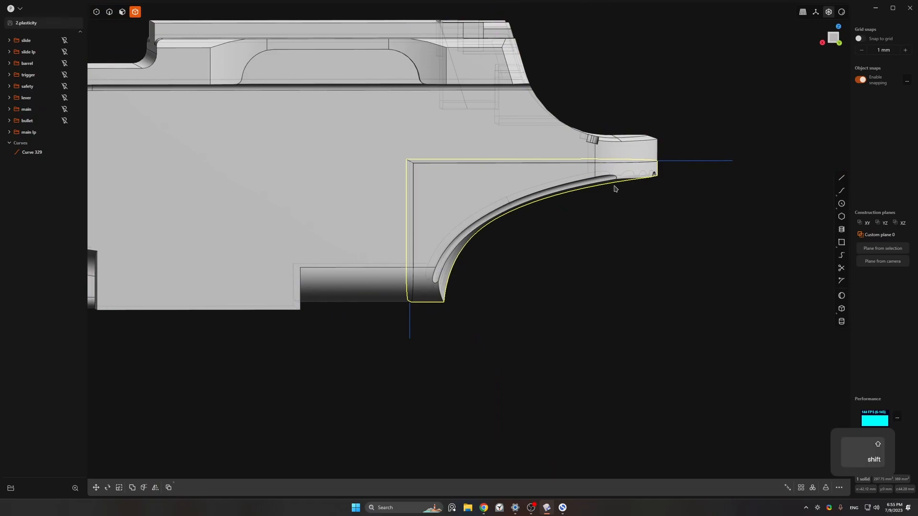
key("2")
left_click(688, 161)
key("x")
- Isolate the cut ribbed beavertail piece and mirror one half across its middle, merging the halves together
key("5")
left_click(564, 184)
key("shift+h")
middle_click_drag(564, 184, 581, 176)
key("alt+x")
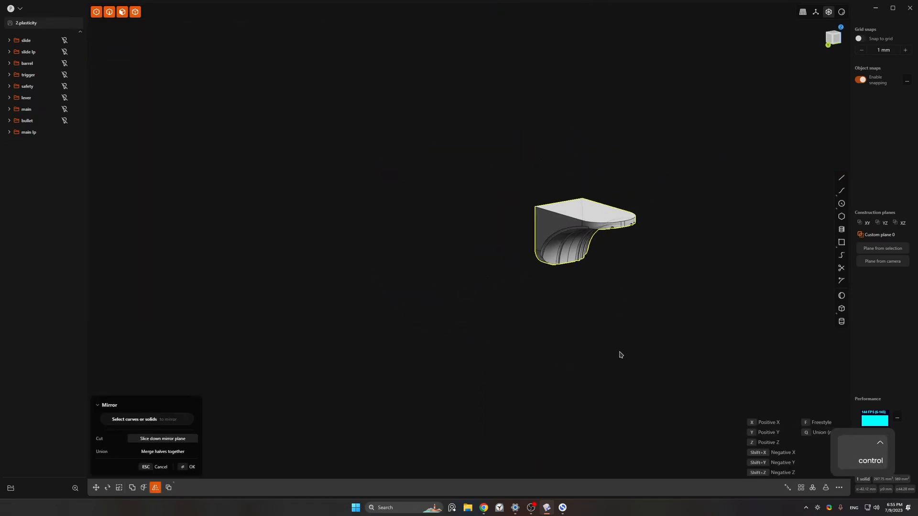
left_click(371, 405)
key("q")
right_click(584, 243)
- Delete the ribbed middle faces on the curved underside of the beavertail piece
middle_click_drag(584, 244, 506, 266)
scroll(576, 271, "up", 4)
key("3")
left_click(556, 228)
key("x")
- Extend the sheet edges at the upper and lower ends of the open strip into the gap
middle_click_drag(484, 295, 464, 300)
key("2")
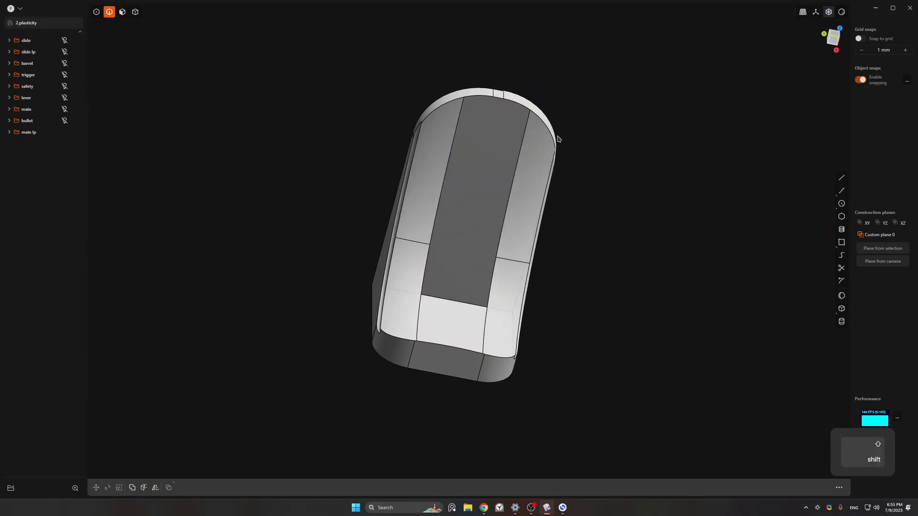
middle_click_drag(557, 132, 517, 111)
key("shift+2")
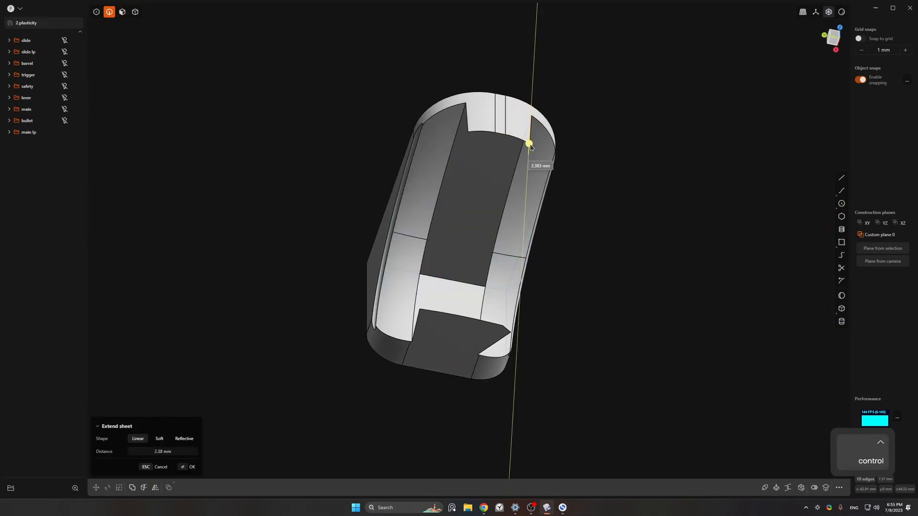
left_click(647, 188)
middle_click_drag(647, 188, 635, 194)
scroll(505, 328, "up", 1)
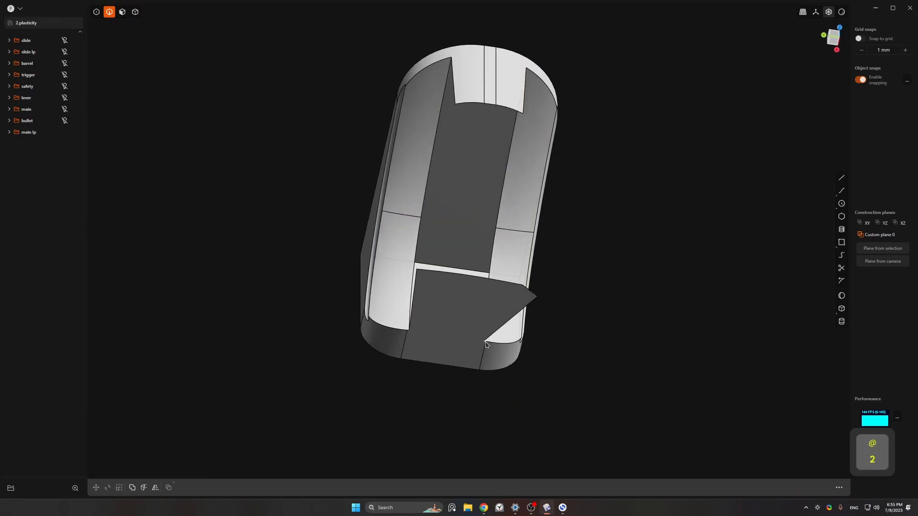
- Bridge the corner vertices at the lower and upper ends of the open strip with G2 curves
key("f")
left_click(536, 287)
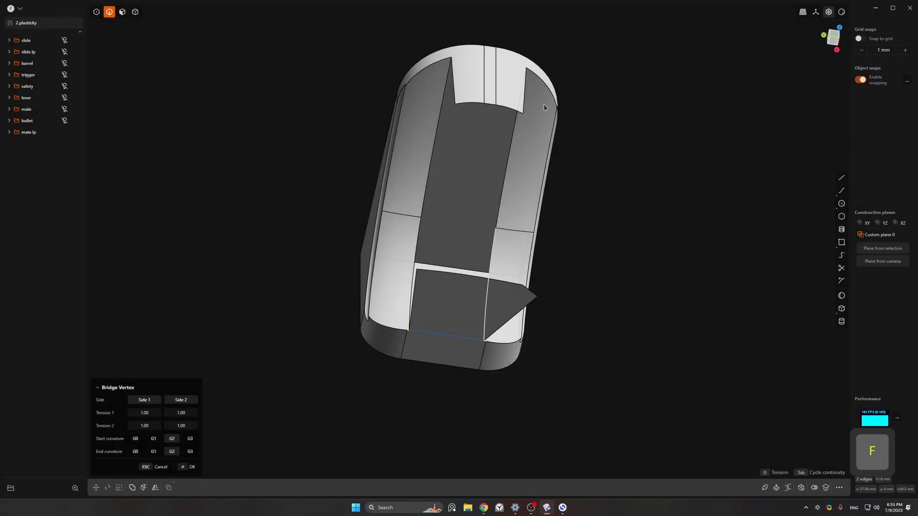
right_click(544, 110)
middle_click_drag(544, 110, 522, 79)
left_click(441, 75, "shift")
key("f")
left_click(488, 101)
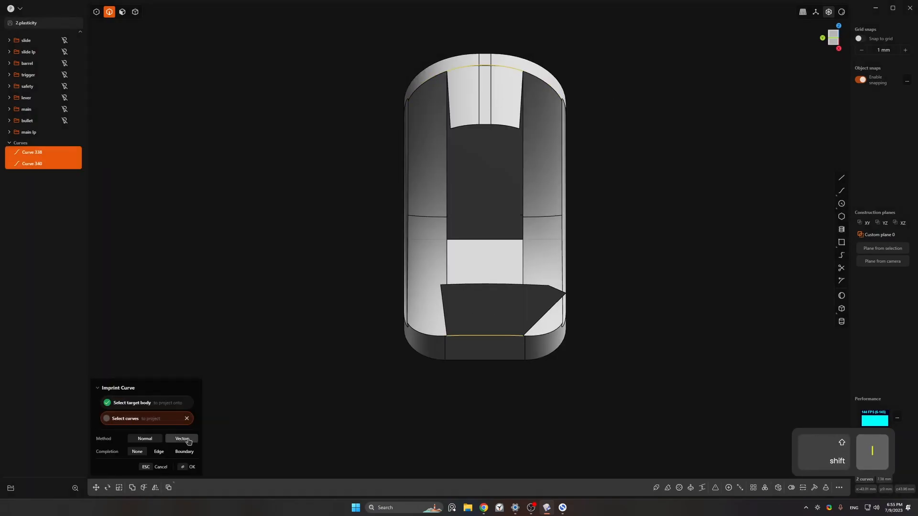
- Imprint the two bridge curves onto the extended faces and delete the excess face areas beyond them
key("shift+x")
middle_click_drag(529, 150, 500, 139)
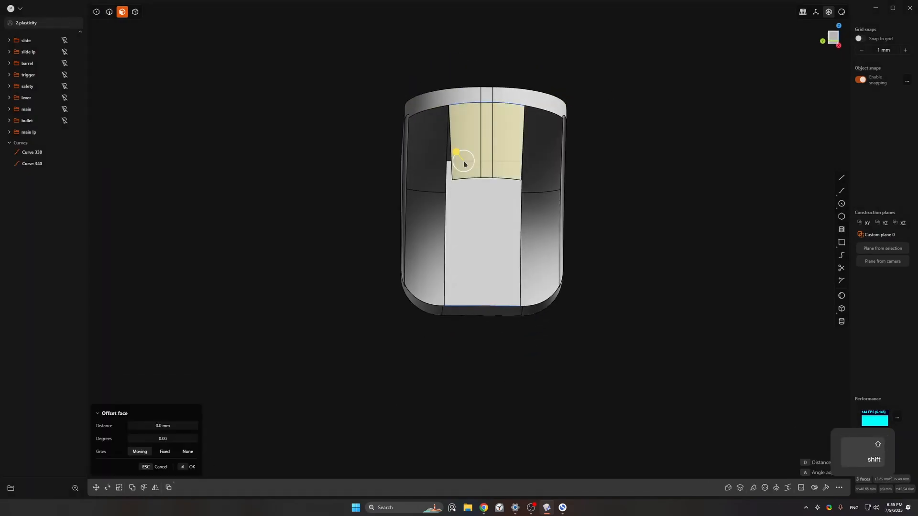
key("shift+x")
middle_click_drag(465, 164, 497, 155)
- Select the boundary edges of the open strip and fill it with a smooth surface on the beavertail's underside
key("2")
double_click(529, 245)
key("f")
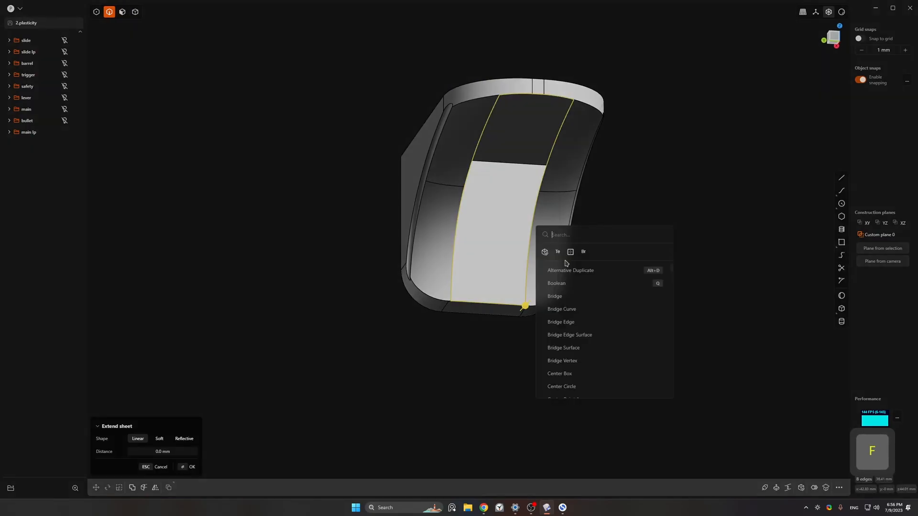
left_click(547, 255)
left_click(488, 303)
mouse_move(537, 133)
middle_mouse_down("shift")
mouse_move(526, 172)
mouse_move(523, 140)
middle_mouse_up("shift")
left_click(505, 136)
middle_click_drag(523, 140, 534, 199, "shift")
right_click(843, 15)
left_click(849, 41)
middle_click_drag(693, 188, 602, 214)
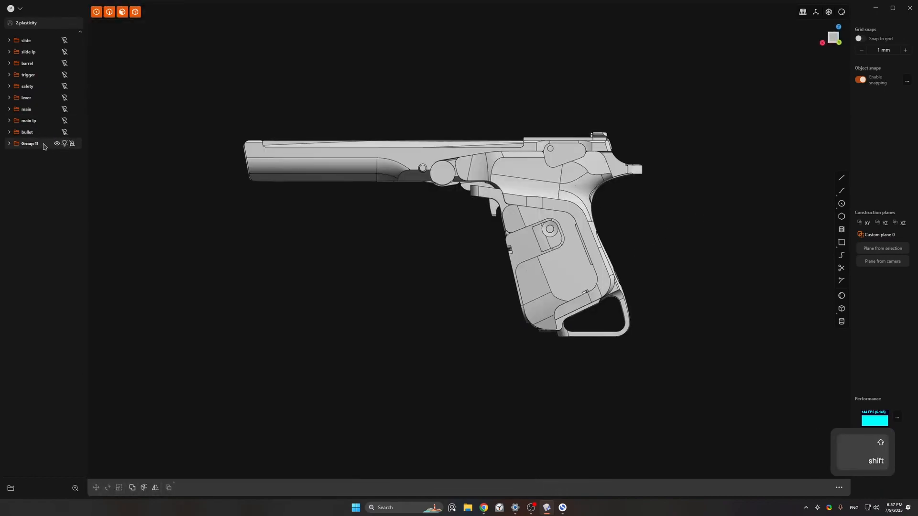
- Try to union the grip body with the rest of the low-poly pistol using Boolean
scroll(589, 186, "up", 3)
key("q")
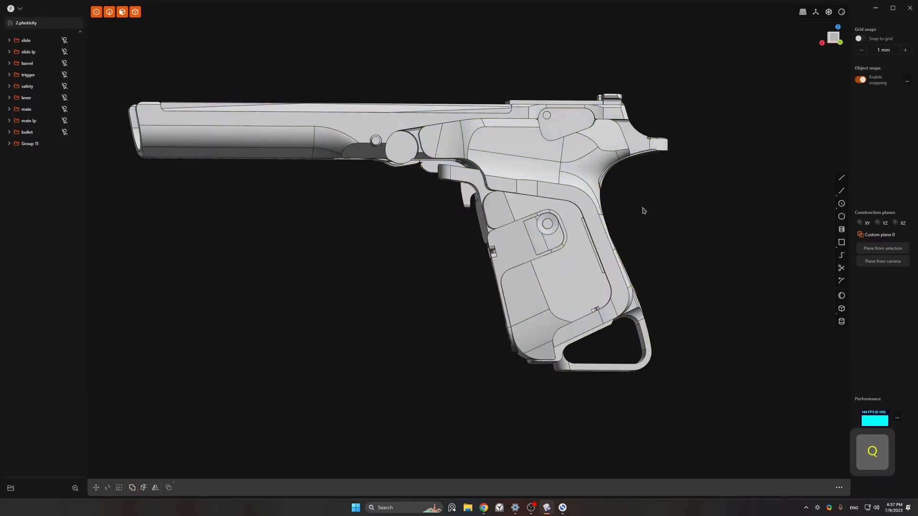
middle_click_drag(655, 204, 612, 223)
key("h")
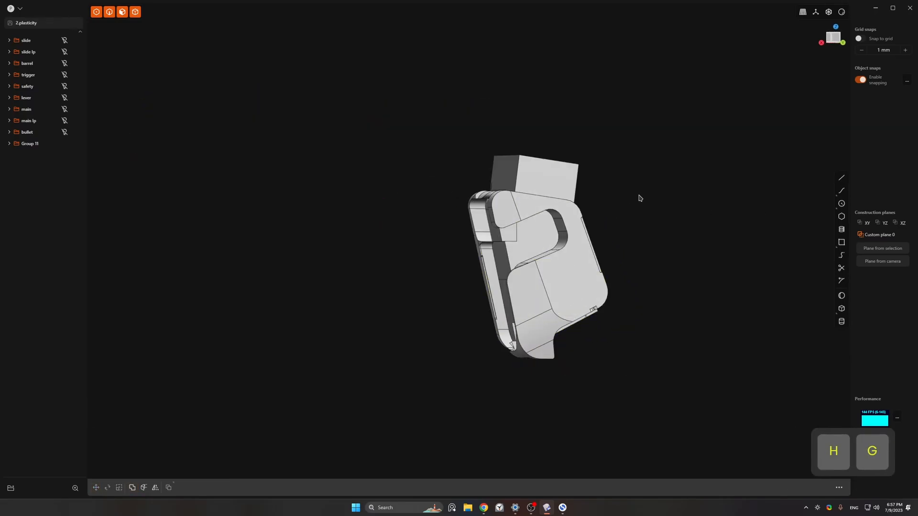
key("q")
right_click(649, 206)
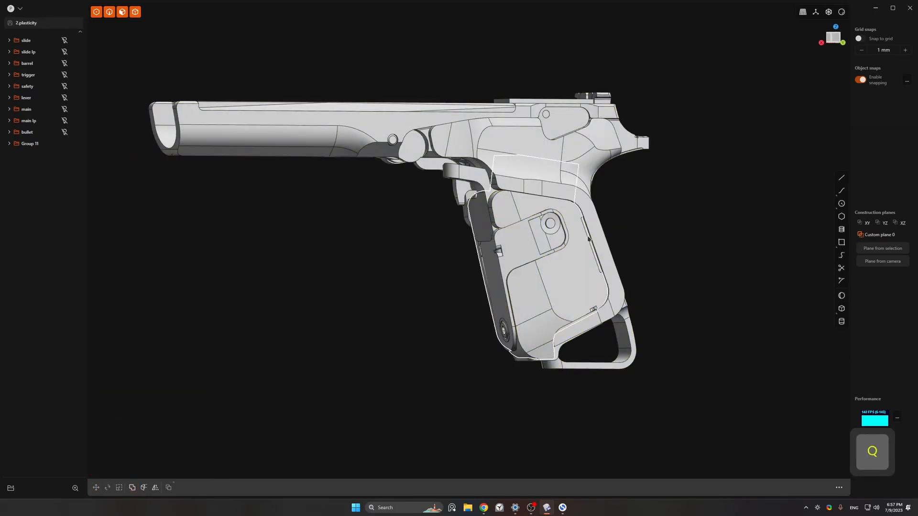
middle_click_drag(596, 225, 536, 288, "shift")
middle_click_drag(565, 234, 441, 220)
left_click(190, 465)
scroll(457, 246, "up", 4)
- Isolate the grip body and try to adjust the inner face of its upper front recess
left_click(457, 246, "ctrl")
key("shift+h")
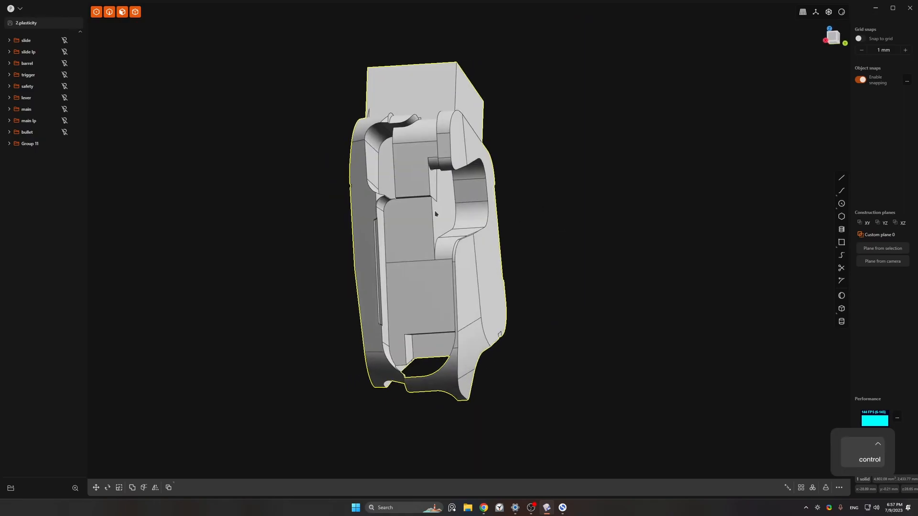
scroll(441, 220, "up", 4)
key("3")
left_click(416, 169)
middle_click_drag(416, 170, 461, 184)
key("Escape")
type("fde")
left_click(641, 286)
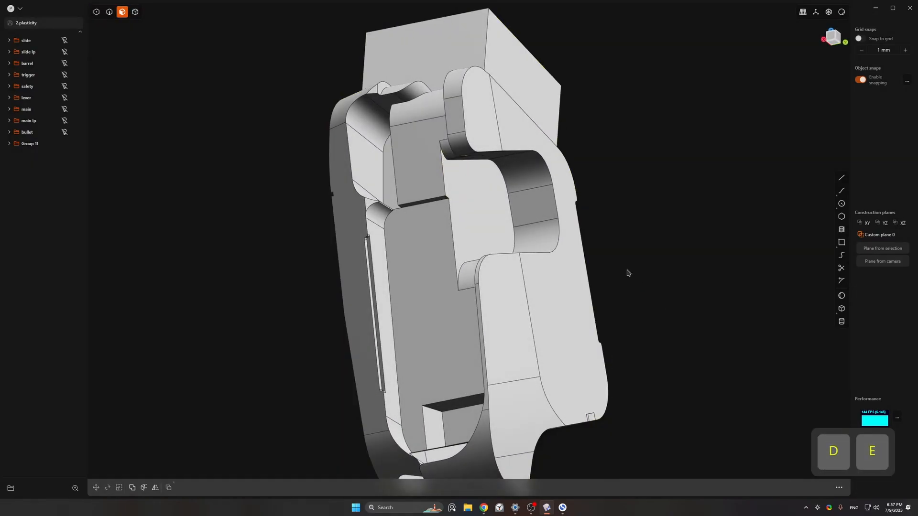
- Try the Boolean union of the grip and the pistol shell once more
middle_click_drag(601, 245, 560, 258)
key("5")
key("/")
scroll(559, 258, "down", 3)
left_click(504, 244)
key("q")
left_click(543, 266)
left_click(648, 263)
middle_click_drag(648, 263, 707, 270)
middle_click_drag(708, 271, 493, 234, "shift")
- Isolate the grip-area body, check a face inside its front recess, and show the hidden bodies again
left_click(585, 275)
key("shift+h")
middle_click_drag(493, 234, 602, 255, "shift")
scroll(575, 227, "up", 2)
key("3")
left_click(576, 223)
right_click(620, 251)
key("alt+h")
middle_click_drag(669, 258, 640, 301)
key("5")
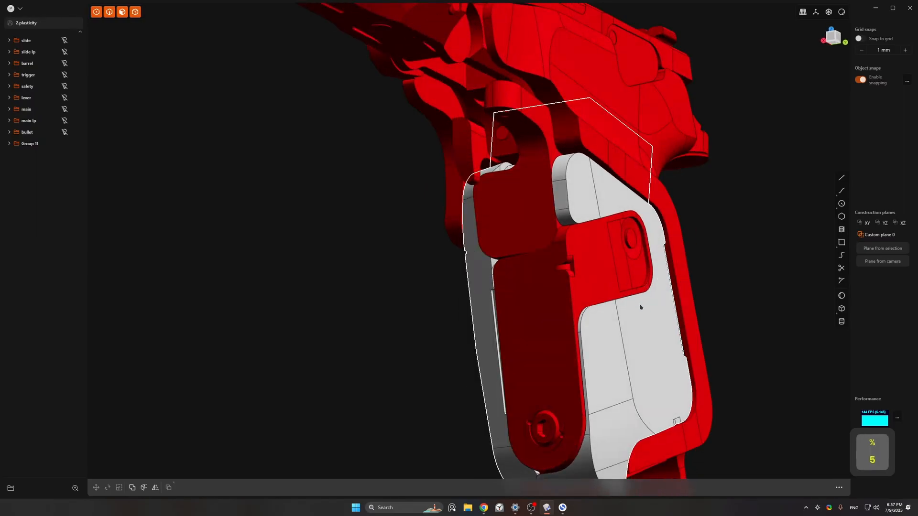
- Add the grip body to the selection and try a Boolean with the red pistol shell
left_click(628, 322, "shift")
key("q")
right_click(636, 316)
middle_click_drag(712, 293, 721, 255, "shift")
- Isolate the pistol shell and offset the inner face of its grip recess by about 1.5 mm
left_click(578, 250)
key("shift+h")
middle_click_drag(577, 249, 588, 268)
scroll(639, 242, "up", 2)
key("3")
middle_click_drag(639, 242, 706, 245)
left_click(635, 226)
left_click_drag(617, 250, 626, 265)
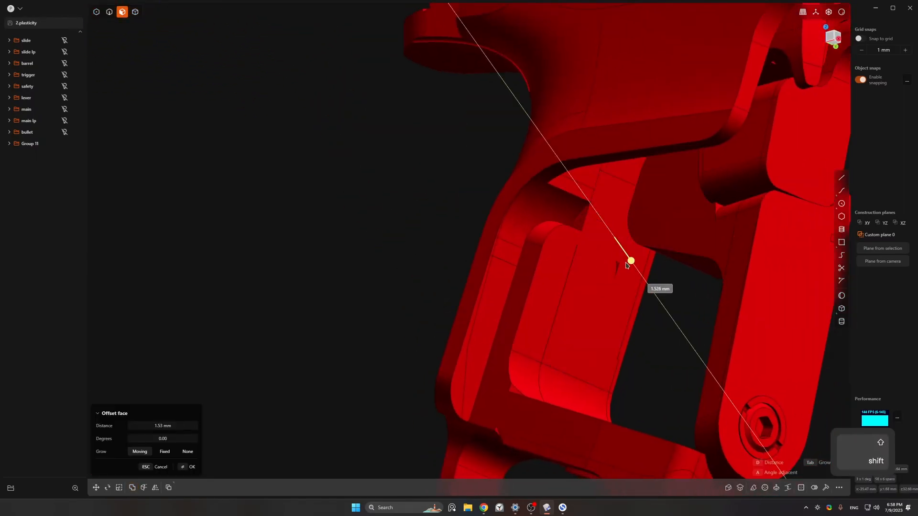
right_click(629, 277)
- Delete a leftover face inside the shell's grip recess and unhide the other bodies
middle_click_drag(629, 277, 555, 345)
left_click(576, 309)
key("x")
middle_click_drag(555, 345, 622, 316, "shift")
left_click(576, 303)
key("alt+h")
- Isolate the neighbouring grip-area body to check one of its faces, and unhide the remaining bodies
scroll(597, 358, "up", 4)
key("5")
left_click(596, 302)
key("shift+h")
middle_click_drag(549, 301, 502, 306)
middle_click_drag(502, 306, 461, 282, "ctrl")
key("3")
left_click(459, 276)
key("alt+h")
- Select the remaining separate bodies and union them with the pistol shell using Boolean
mouse_move(427, 195)
middle_mouse_down()
mouse_move(473, 201)
mouse_move(631, 134)
mouse_move(430, 191)
middle_mouse_up()
key("5")
left_click(199, 213)
left_click(240, 222, "shift")
key("q")
middle_click_drag(241, 222, 568, 229, "ctrl")
middle_click_drag(569, 229, 535, 298, "shift")
key("q")
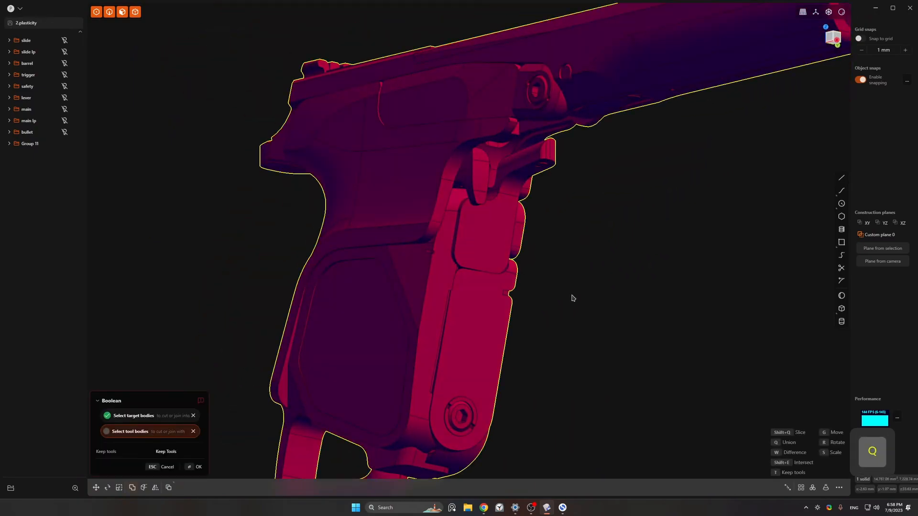
left_click(592, 254)
- Examine the joined pistol shell and its open interior from several angles, ending in a straight side view
middle_click_drag(592, 254, 550, 258)
middle_click_drag(550, 258, 540, 239, "ctrl")
middle_click_drag(540, 239, 617, 267)
middle_click_drag(617, 268, 588, 235, "ctrl")
middle_click_drag(588, 234, 669, 315, "shift")
middle_click_drag(669, 315, 697, 321, "shift")
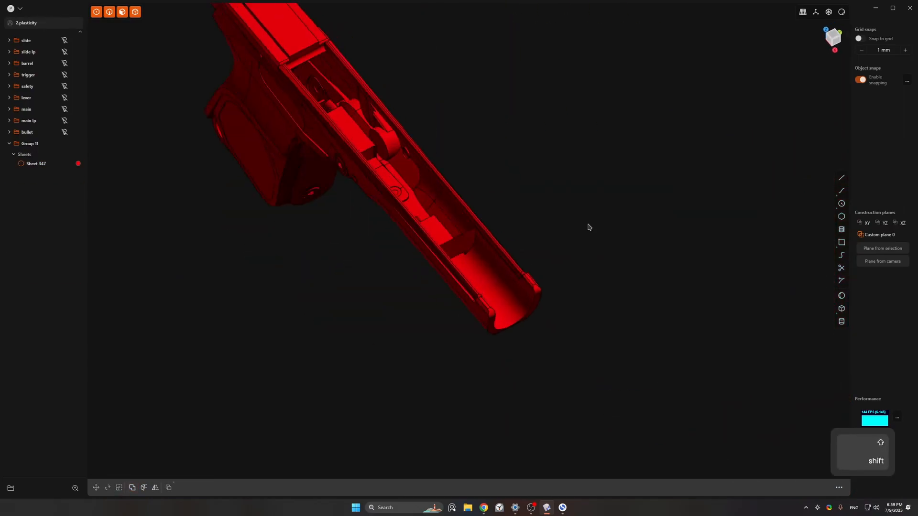
middle_click_drag(590, 227, 424, 254)
left_click(833, 37)
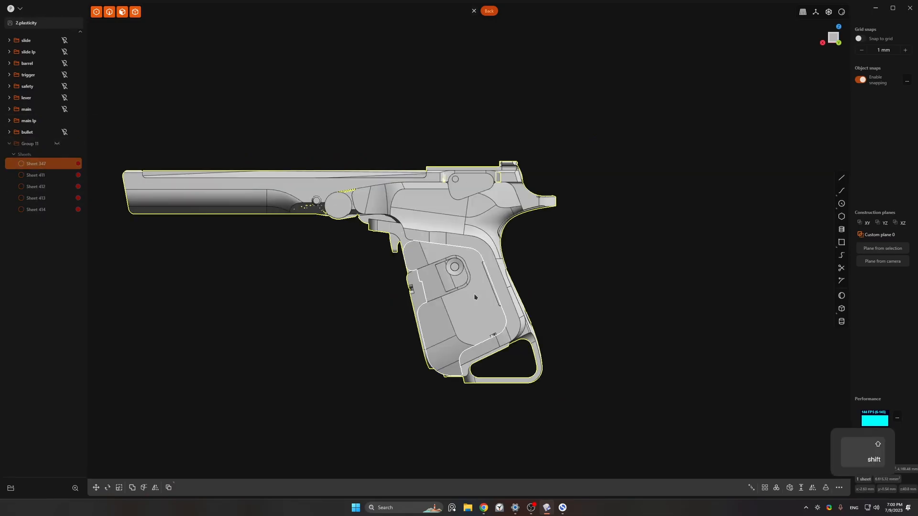
- Examine the grip and frame of the low-poly pistol from several angles with solid selection active
middle_click_drag(474, 297, 446, 248)
scroll(446, 248, "up", 4)
middle_click_drag(397, 391, 354, 316)
middle_click_drag(478, 407, 483, 313, "shift")
scroll(560, 372, "down", 3)
key("4")
middle_click_drag(683, 354, 407, 394)
middle_click_drag(524, 345, 337, 306)
key("shift+e")
right_click(381, 314)
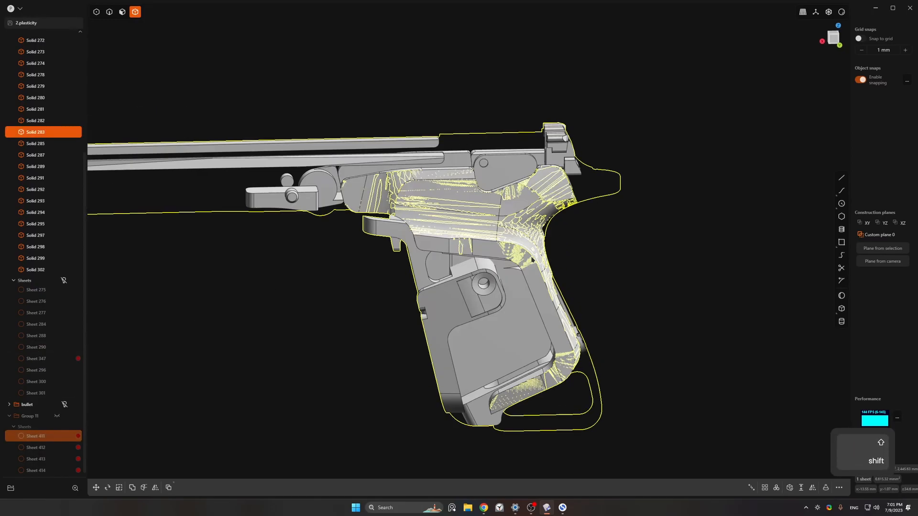
- Add the solids around the grip, frame and trigger to the selected sheet and process them together using Boolean
middle_click_drag(485, 295, 587, 200)
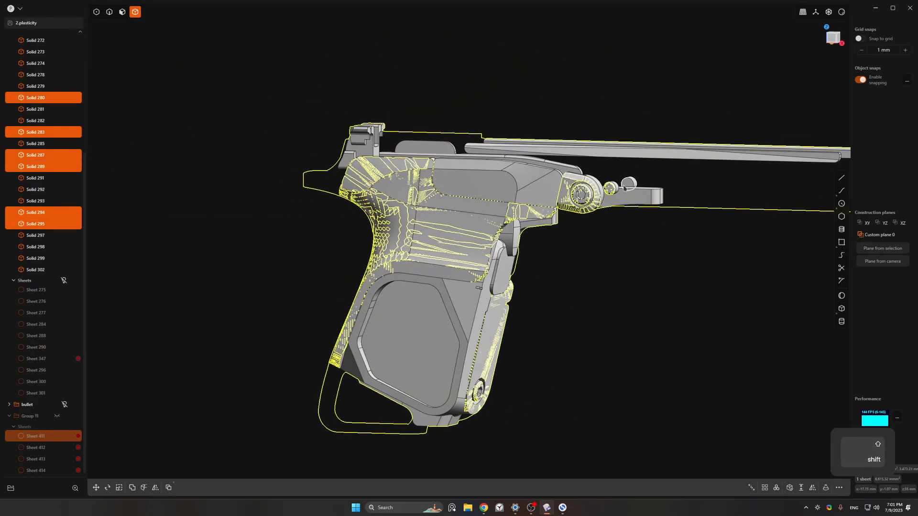
left_click(617, 192, "shift")
middle_click_drag(654, 256, 598, 326, "shift")
left_click(669, 229, "shift")
left_click(675, 219, "shift")
middle_click_drag(676, 207, 573, 158)
left_click(555, 296, "shift")
left_click(589, 275, "shift")
scroll(596, 244, "down", 3)
middle_click_drag(617, 296, 739, 378)
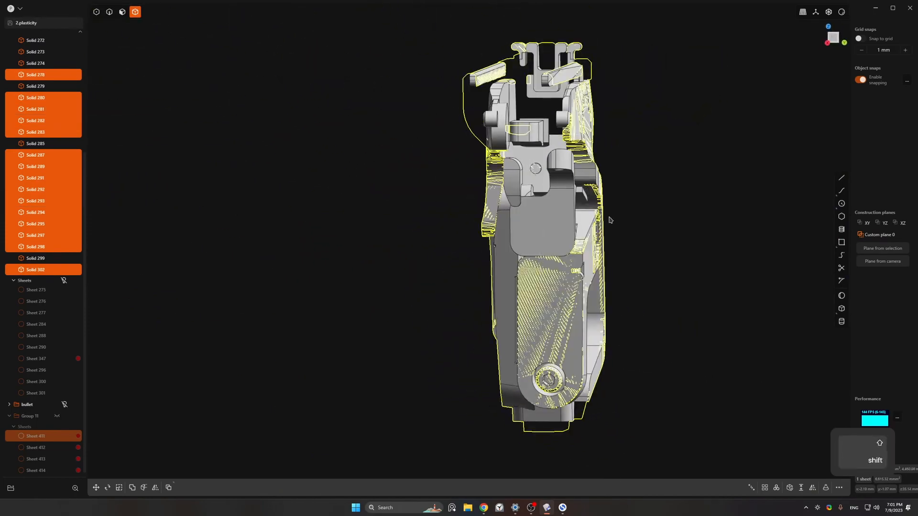
middle_click_drag(582, 201, 693, 199)
key("q")
right_click(698, 196)
- Move the processed sheet into the main lp group, and repeat the operation on the remaining overlapping bodies with the next sheet
left_click_drag(36, 436, 36, 383)
left_click(675, 243)
mouse_move(674, 244)
middle_mouse_down("shift")
mouse_move(637, 281)
mouse_move(690, 226)
mouse_move(660, 234)
middle_mouse_up("shift")
left_click(637, 281, "shift")
middle_click_drag(478, 239, 655, 191)
middle_click_drag(678, 138, 627, 191, "shift")
left_click(628, 130, "shift")
middle_click_drag(628, 130, 631, 191)
left_click(760, 203, "shift")
middle_click_drag(764, 253, 590, 180, "shift")
middle_click_drag(401, 201, 698, 266)
scroll(703, 263, "up", 3)
key("shift+e")
right_click(710, 259)
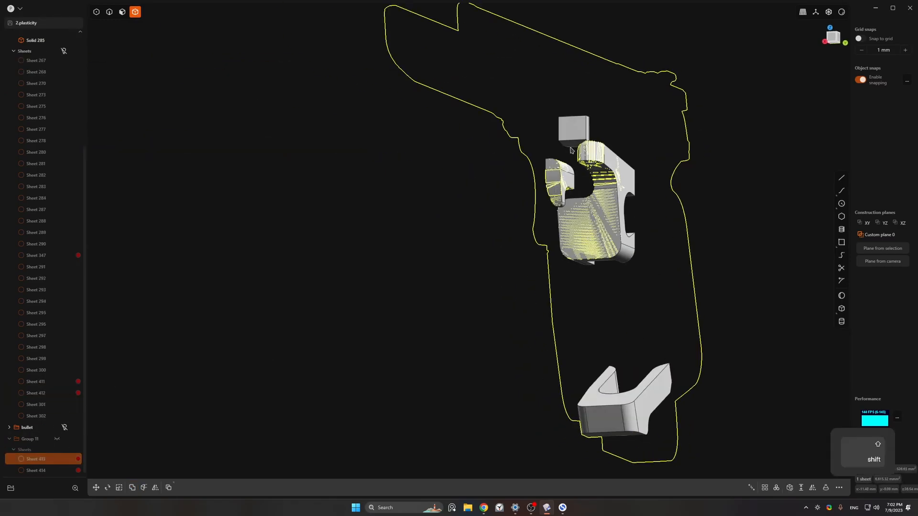
key("shift+e")
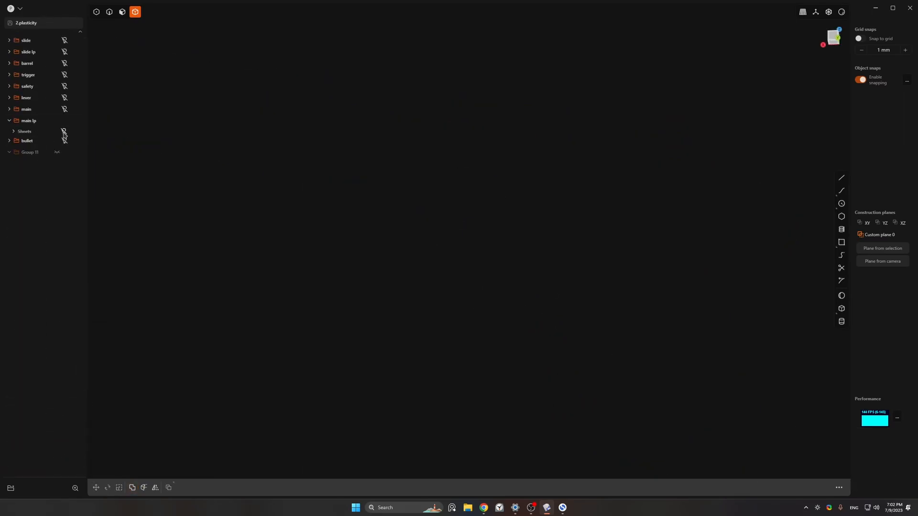
- Enable the main lp sheets in the viewport and isolate one of the smaller parts
left_click(64, 133)
key("a")
key("alt+m")
middle_click_drag(617, 271, 574, 273)
left_click(555, 241)
key("shift+h")
key("shift+a")
left_click(480, 278)
- Undo the last changes made around the isolated rounded part
key("2")
key("alt+h")
key("ctrl+z")
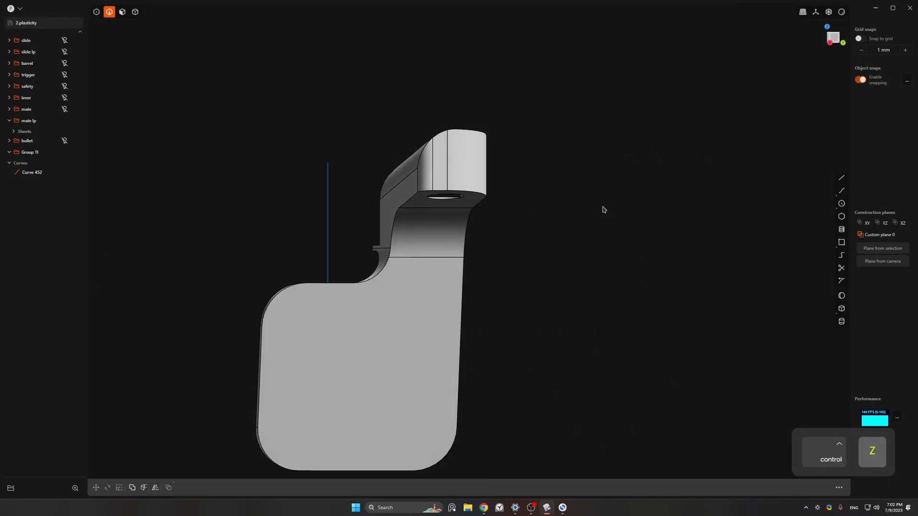
middle_click_drag(604, 209, 604, 229)
key("ctrl+z")
- Check the isolated part's broad face, unhide the other bodies, and delete the stray curve beside it
key("b")
key("3")
left_click(352, 342)
middle_click_drag(409, 323, 348, 248)
key("alt+h")
scroll(273, 217, "down", 5)
key("2")
left_click(345, 248)
key("x")
- Hide and isolate bodies to check the covered areas of the main shell, and unhide everything again
scroll(365, 263, "up", 5)
key("5")
key("h")
key("shift+h")
key("alt+h")
key("q")
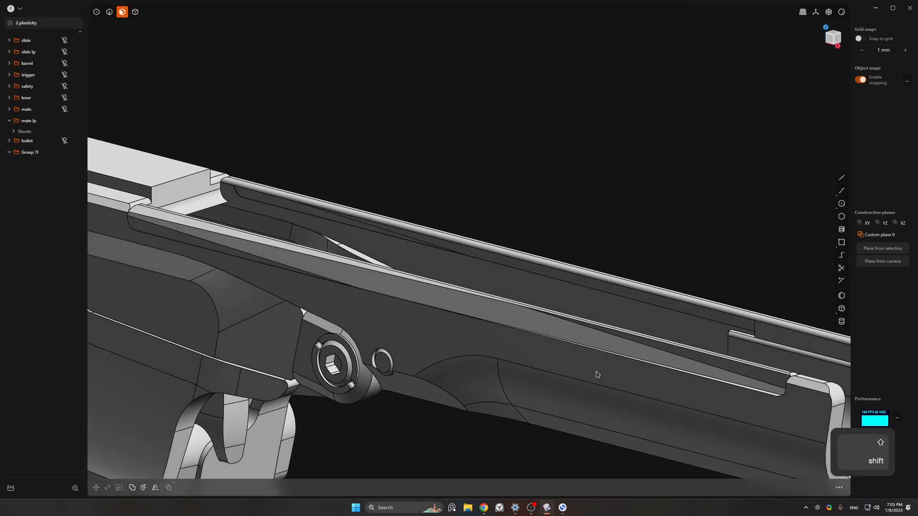
- Cut across the rounded top face of the frame's rail where the inner wall steps
scroll(634, 268, "up", 5)
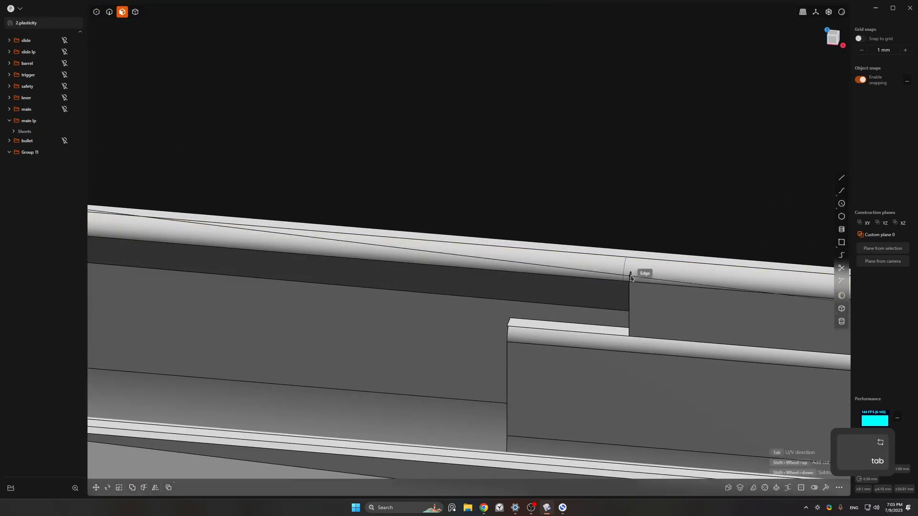
scroll(631, 286, "down", 5)
left_click(633, 254)
middle_click_drag(705, 280, 490, 200)
- Cut the opposite rail's rounded top face at the edge endpoint where its inner wall steps
scroll(455, 257, "up", 5)
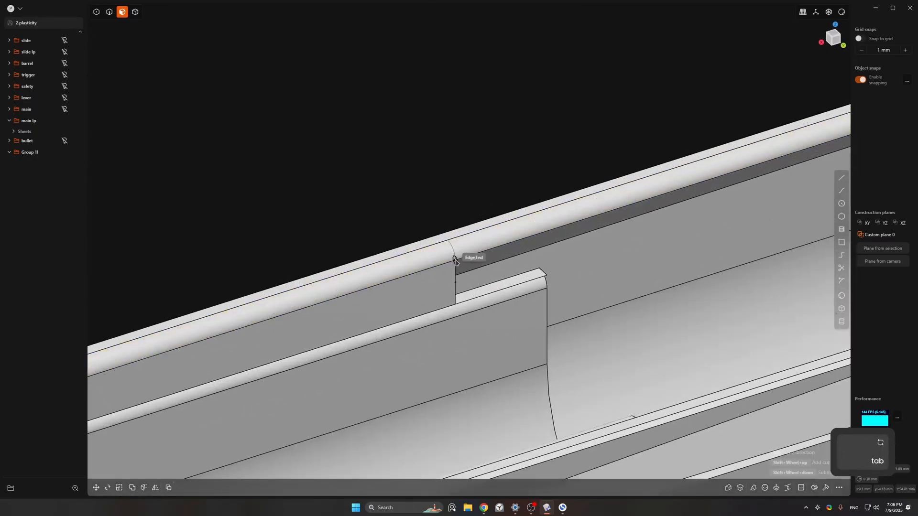
scroll(457, 256, "down", 6)
middle_click_drag(568, 395, 335, 431, "shift")
middle_click_drag(335, 430, 465, 296)
scroll(565, 330, "up", 5)
left_click(464, 295)
- Enable the slide lp group in the viewport to compare the cut rails with the slide
middle_click_drag(342, 283, 642, 278)
key("shift+x")
middle_click_drag(287, 258, 602, 191)
left_click(65, 51)
left_click(602, 282)
- Try to join the selected frame geometry and hide it to inspect the rear of the pistol
key("j")
key("h")
left_click(637, 348)
key("5")
middle_click_drag(669, 306, 478, 287)
scroll(677, 292, "up", 4)
- Undo the last join and hide operations on the frame
key("ctrl+z")
middle_click_drag(677, 292, 372, 320)
middle_click_drag(373, 320, 461, 316, "shift")
key("ctrl+z")
key("ctrl+z")
key("ctrl+z")
key("ctrl+z")
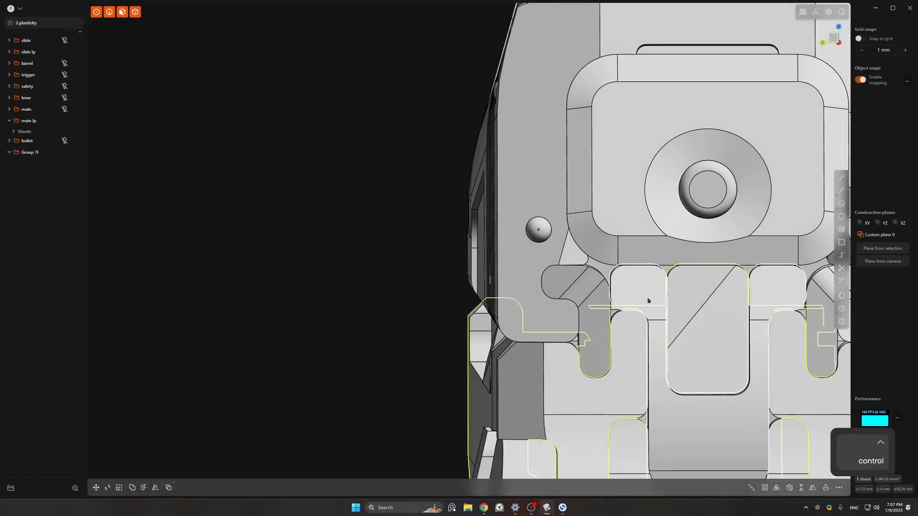
key("ctrl+z")
- Hide the body covering the area below the slide's rear, and isolate the main frame shell
middle_click_drag(669, 301, 712, 306)
left_click(543, 371)
key("h")
middle_click_drag(543, 371, 684, 319)
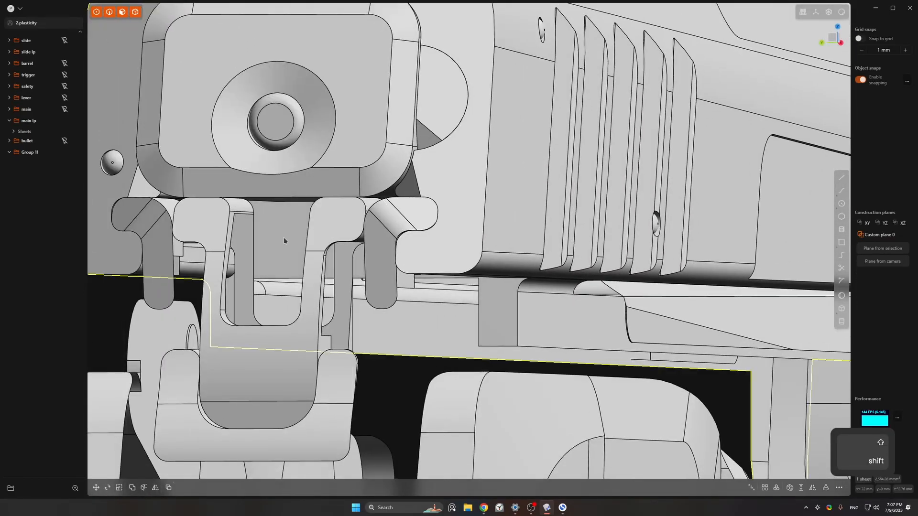
key("shift+h")
middle_click_drag(283, 238, 358, 273)
- Adjust the picked edge on the isolated frame shell, unhide the other bodies, and disable the slide lp group in the viewport
key("2")
left_click(360, 278)
left_click_drag(361, 282, 362, 304)
key("alt+h")
middle_click_drag(601, 368, 497, 335)
left_click(65, 52)
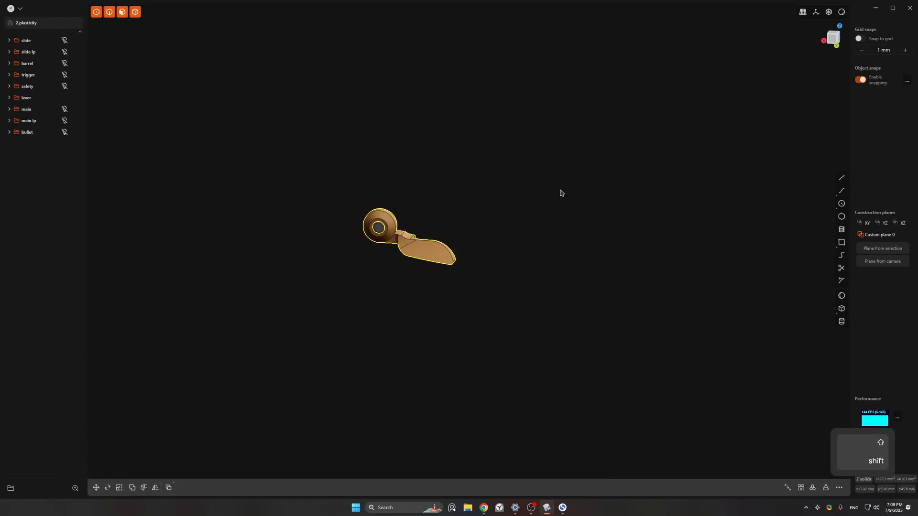
- Duplicate both lever solids and put the copies in a new group named lever lp
key("shift+d")
key("ctrl+g")
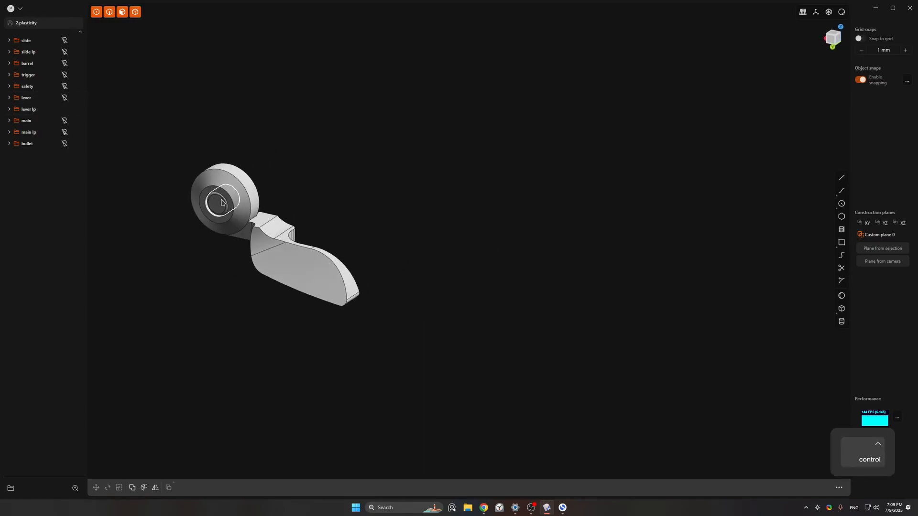
key("3")
middle_click_drag(229, 201, 94, 137)
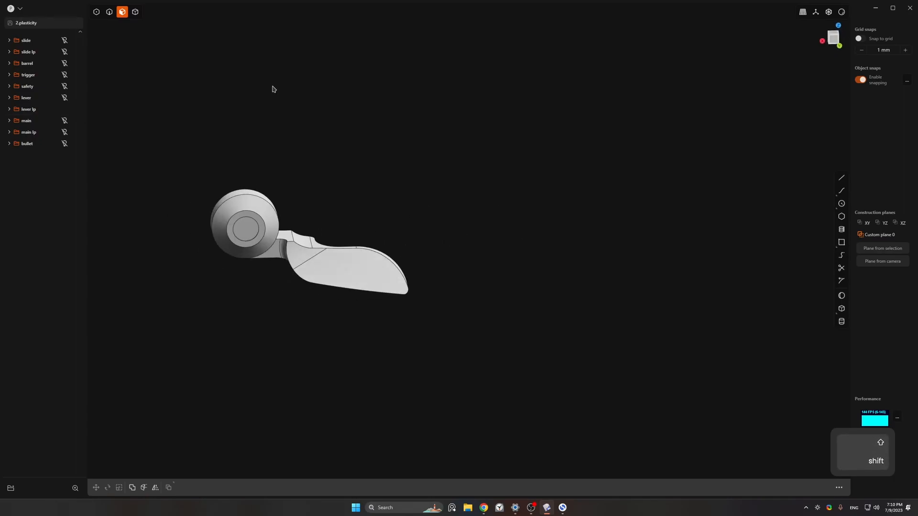
- Combine the copied lever bodies using Boolean, unjoin a face to look inside, and undo hiding it
middle_click_drag(292, 172, 483, 139, "shift")
key("ctrl+a")
key("q")
right_click(452, 154)
middle_click_drag(483, 138, 506, 136, "ctrl")
left_click(374, 171)
key("alt+j")
key("h")
key("ctrl+z")
- Try to offset a face of the copied lever, and unhide all geometry
left_click(506, 135)
key("3")
left_click(510, 206)
key("o")
key("Escape")
mouse_move(546, 198)
middle_mouse_down()
mouse_move(508, 225)
mouse_move(596, 219)
mouse_move(540, 182)
middle_mouse_up()
key("alt+h")
- Enable the main group in the viewport and examine how the lever sits against the frame
left_click(65, 121)
middle_click_drag(334, 158, 388, 157)
key("5")
middle_click_drag(456, 182, 364, 134)
key("shift+h")
key("alt+h")
key("Escape")
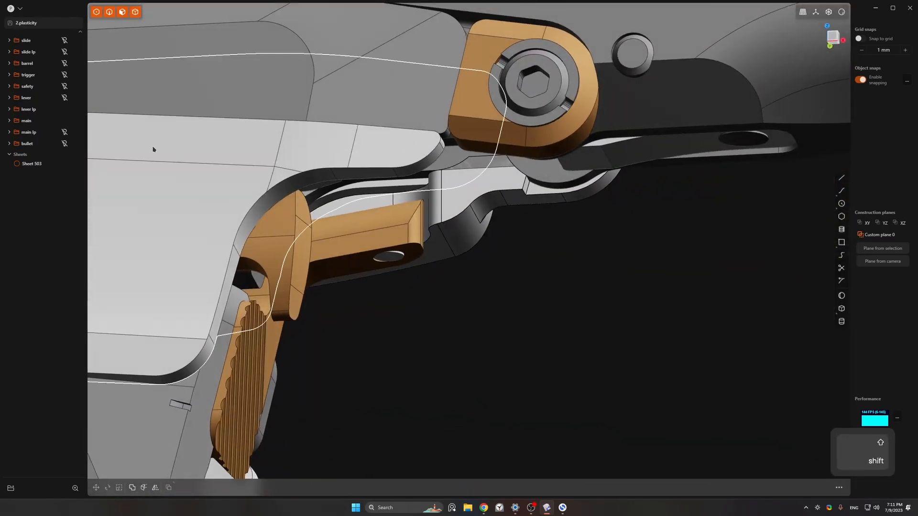
- Delete the contents of the lever lp group and enable the original lever group in the viewport
left_click(33, 110, "shift")
key("x")
left_click(65, 97)
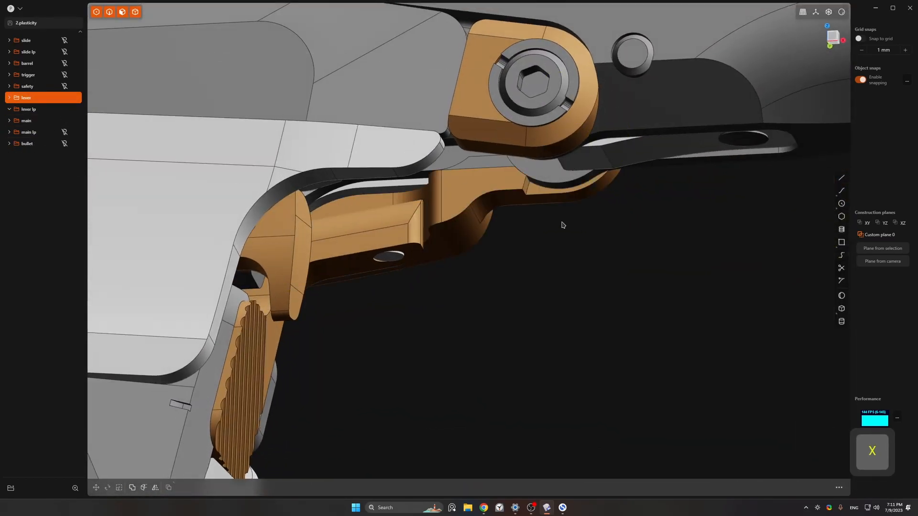
- Try to combine the lever with the neighbouring screw part using Boolean
middle_click_drag(576, 230, 296, 201)
left_click(583, 203)
left_click(550, 58, "shift")
key("q")
key("t")
key("shift+h")
middle_click_drag(535, 264, 338, 276)
key("ctrl+z")
- Duplicate both lever solids in place, move the copies into the lever lp group, and disable the lever and main groups
left_click(526, 233, "shift")
scroll(526, 233, "down", 3)
key("shift+d")
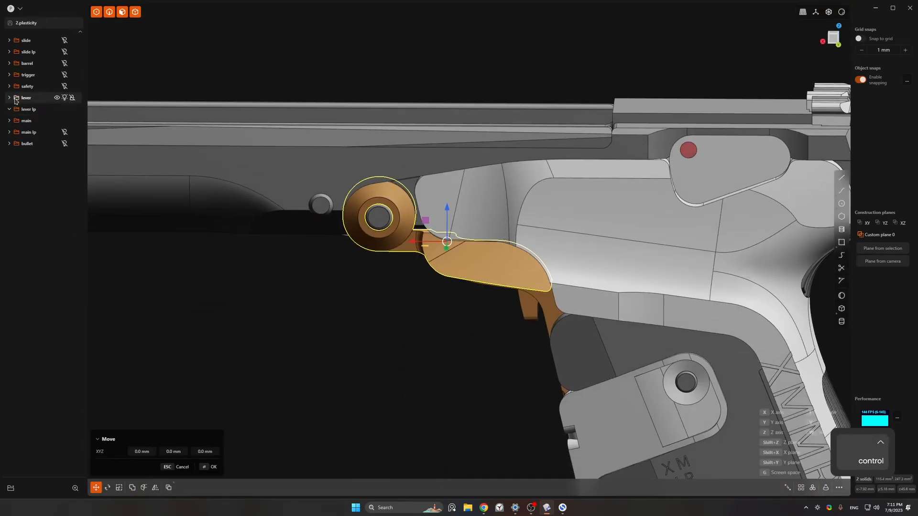
left_click_drag(34, 165, 34, 165)
left_click(65, 98)
left_click(65, 184)
left_click(297, 213)
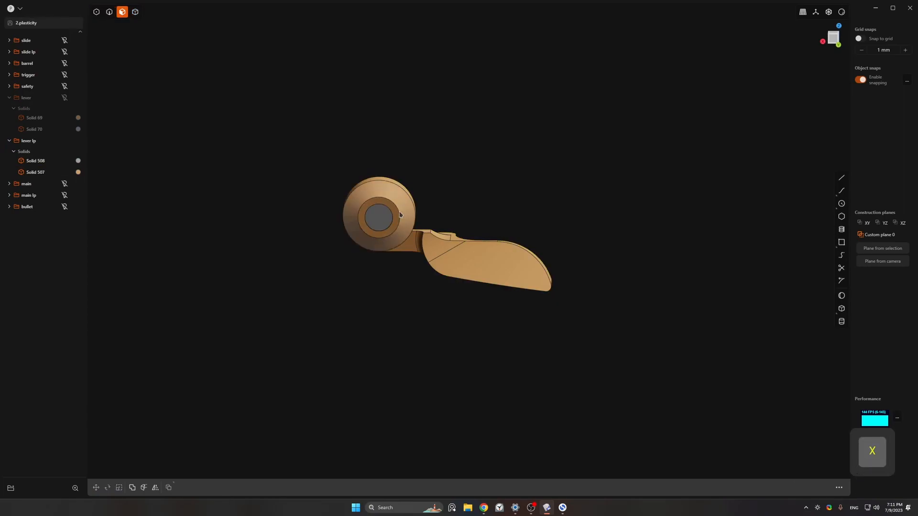
- Union the copied lever with its central pin using Boolean
middle_click_drag(399, 215, 356, 230)
key("4")
left_click(363, 227)
left_click(380, 233, "shift")
key("q")
- Unjoin the round end face of the pin from the low-poly lever
key("3")
scroll(411, 223, "up", 5)
left_click(345, 220)
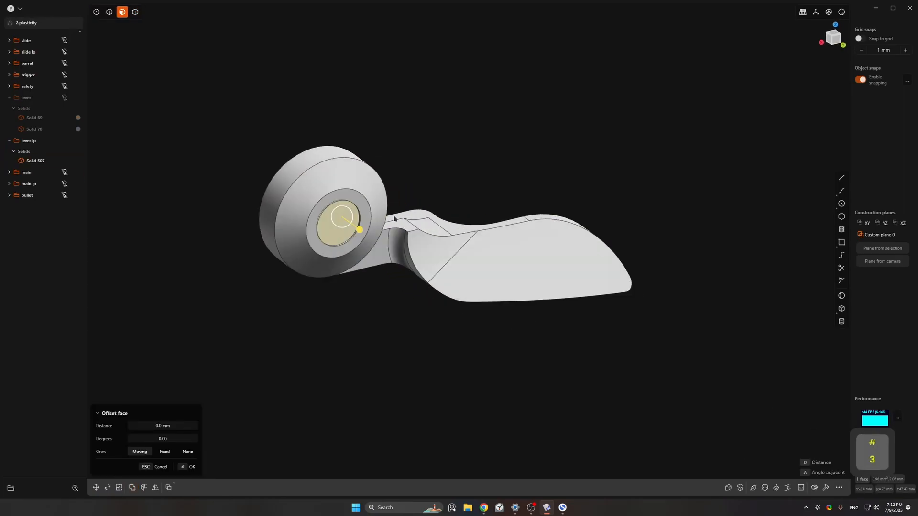
key("alt+j")
- Isolate the unjoined disc and the lever shell in turn to check for hidden geometry, and toggle the lever group's viewport state
key("5")
left_click(341, 218)
key("shift+h")
left_click(328, 177)
key("shift+h")
middle_click_drag(328, 177, 439, 170)
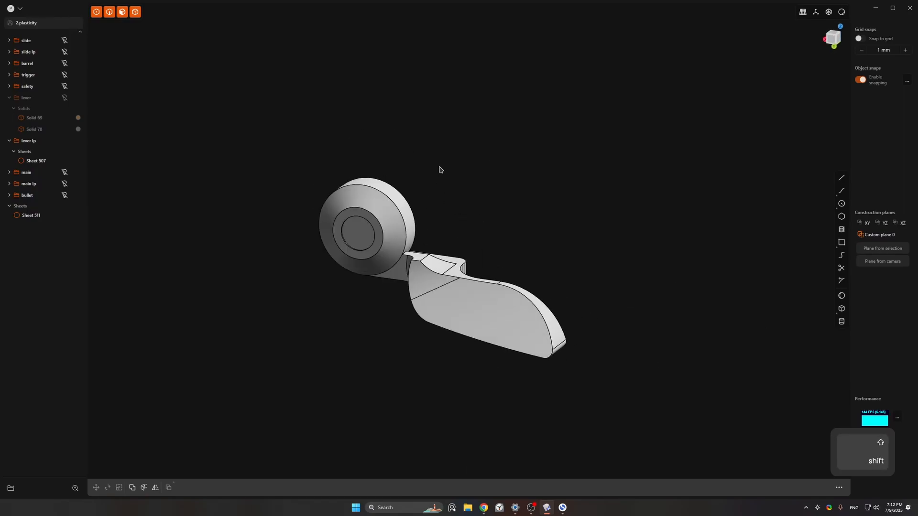
left_click(65, 98)
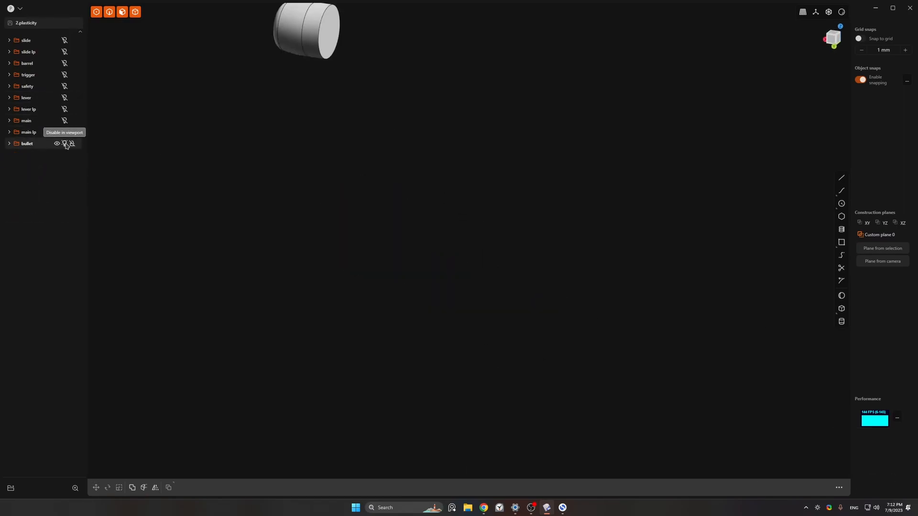
- Try to match the round face at the bullet's end to another surface, and undo it
middle_click_drag(254, 173, 346, 188)
scroll(393, 226, "up", 5)
key("3")
left_click(394, 184)
key("v")
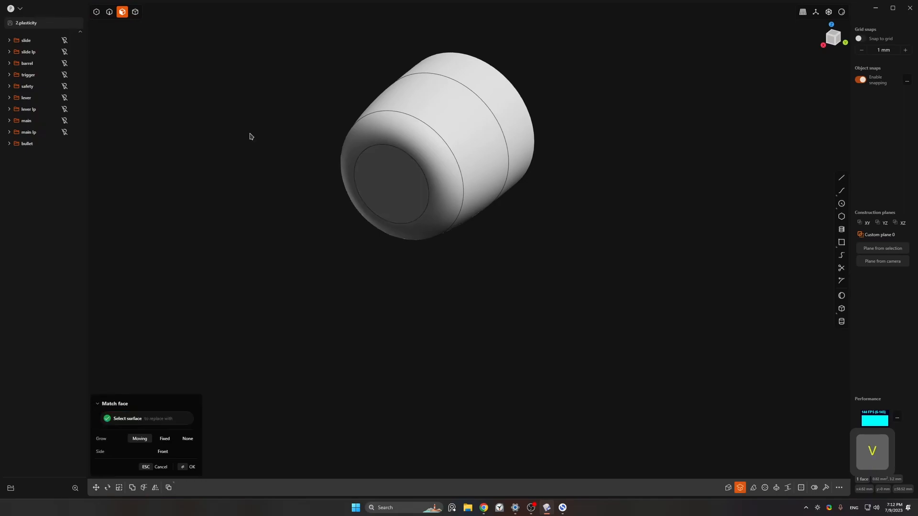
key("ctrl+z")
- Duplicate the bullet solid in place and group the copy as bullet lp
key("4")
left_click(406, 162)
key("shift+d")
right_click(479, 176)
key("ctrl+g")
double_click(31, 156)
type("bullet")
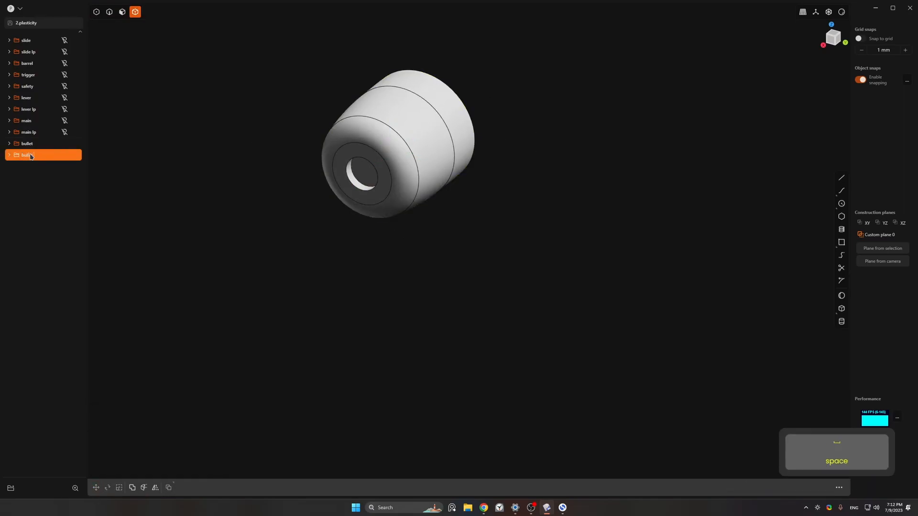
- Delete the faces of the round recess in the low-poly bullet's end
type("3")
left_click(366, 172)
left_click(360, 186, "shift")
key("x")
middle_click_drag(375, 189, 451, 165)
key("3")
left_click(363, 187)
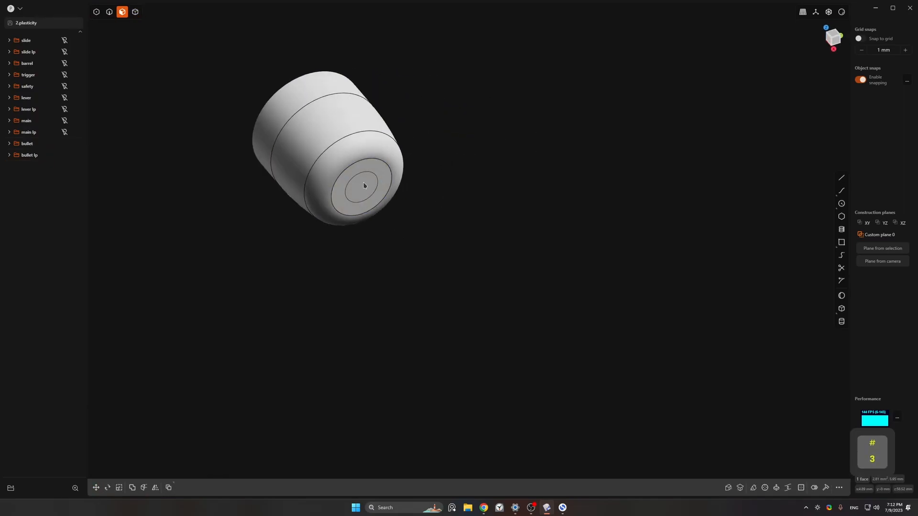
- Examine the bullet from several sides, and toggle the barrel group to compare its position with the barrel
middle_click_drag(206, 130, 357, 138)
scroll(364, 153, "down", 2)
left_click(365, 143)
middle_click_drag(366, 172, 332, 137)
scroll(332, 137, "down", 3)
key("alt+h")
left_click(258, 140)
left_click(65, 64)
middle_click_drag(397, 217, 443, 219)
middle_click_drag(91, 141, 115, 179, "shift")
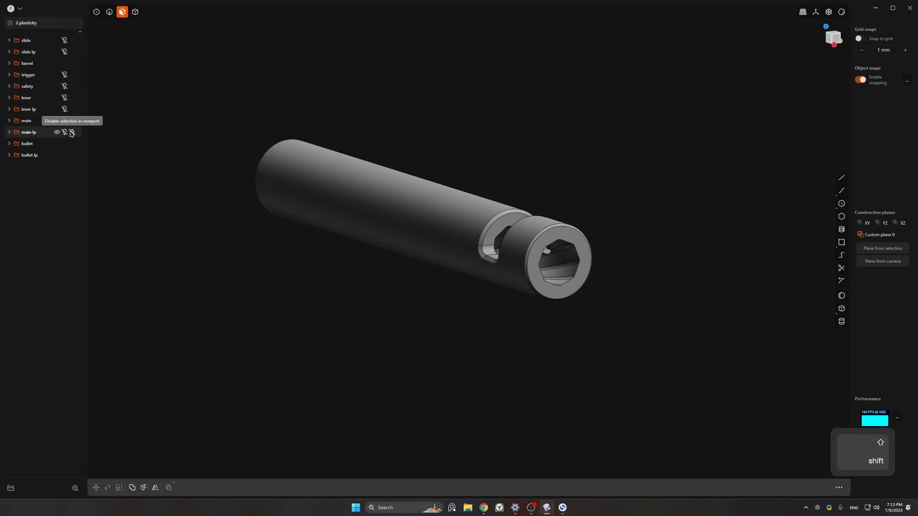
left_click(65, 64)
left_click(302, 179)
key("5")
middle_click_drag(335, 182, 385, 177)
key("h")
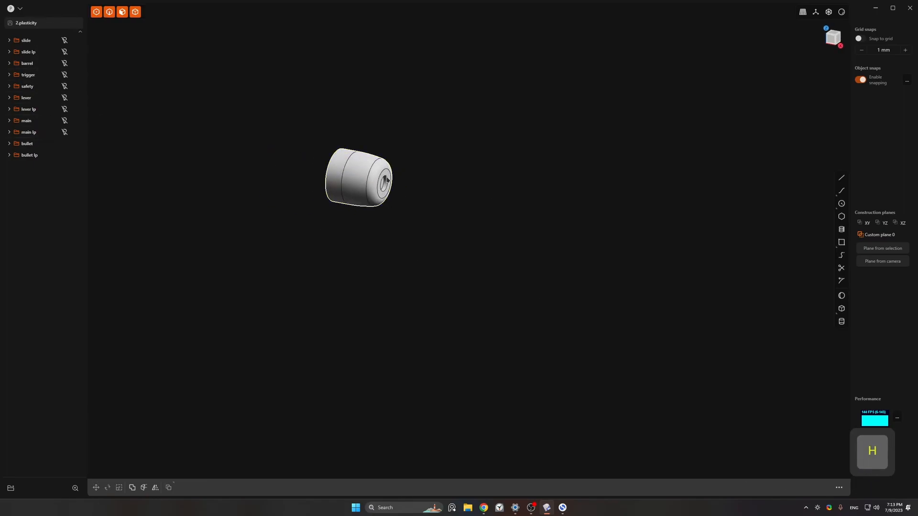
- Enable the barrel group, duplicate the barrel solid in place, and group the copy as barrel lp
left_click(65, 64)
middle_click_drag(670, 239, 627, 248, "shift")
left_click(683, 249)
left_click(549, 230)
key("4")
left_click(535, 220)
key("shift+d")
key("ctrl+g")
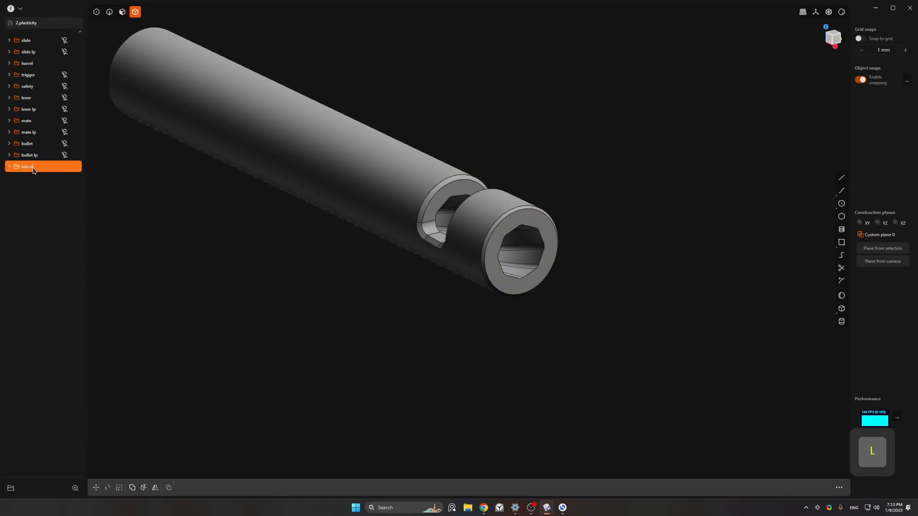
- Sketch a profile at the low-poly barrel's end in the right view and extrude it along the barrel
key("KP_3")
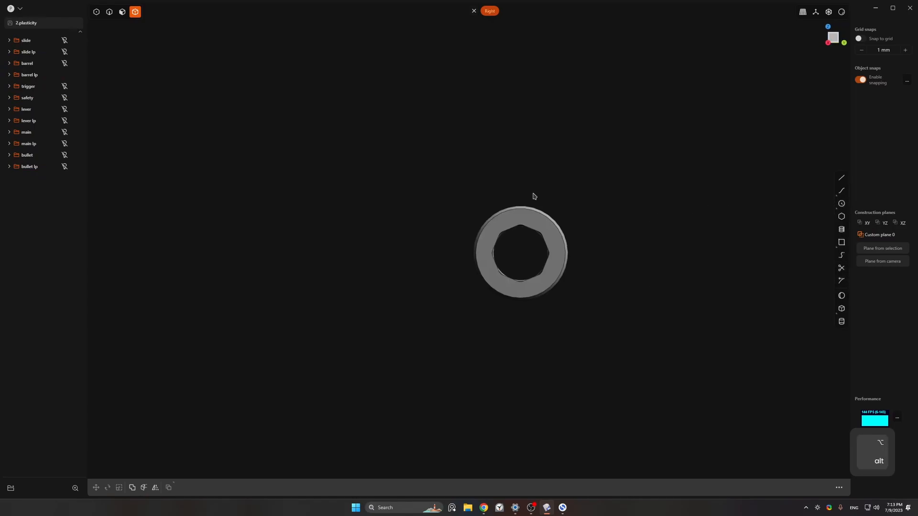
scroll(526, 215, "up", 3)
key("shift+a")
left_click(525, 306)
middle_click_drag(526, 306, 579, 315)
middle_click_drag(579, 282, 638, 327, "ctrl")
key("e")
left_click(195, 230)
middle_click_drag(449, 286, 451, 215, "ctrl")
key("3")
key("Return")
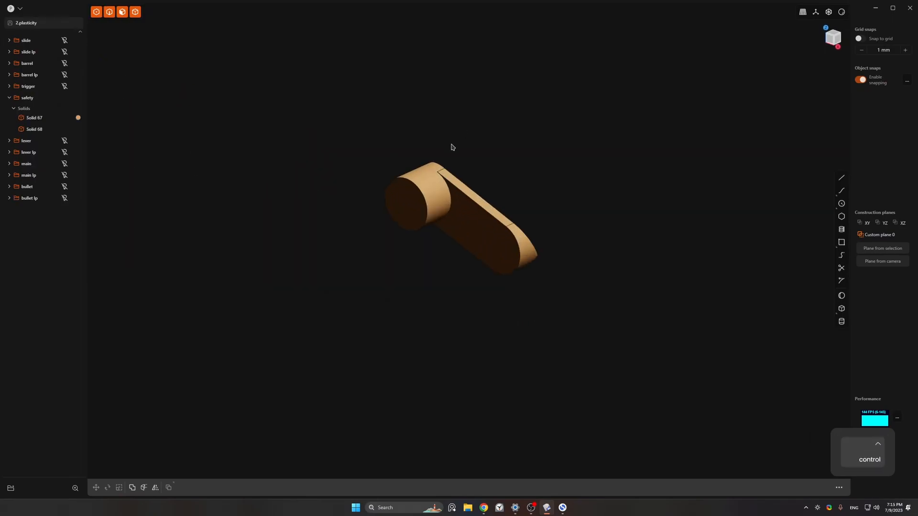
- Cut the cylindrical stem off the back of the safety along its inner face and delete the stem
left_click(463, 202)
middle_click_drag(453, 147, 634, 210)
key("c")
left_click(461, 206)
key("4")
left_click(405, 191)
key("x")
- Duplicate both safety solids in place and group the copies as safety lp
key("4")
left_click(560, 219)
left_click(629, 204, "shift")
middle_click_drag(716, 217, 616, 236, "shift")
key("ctrl+d")
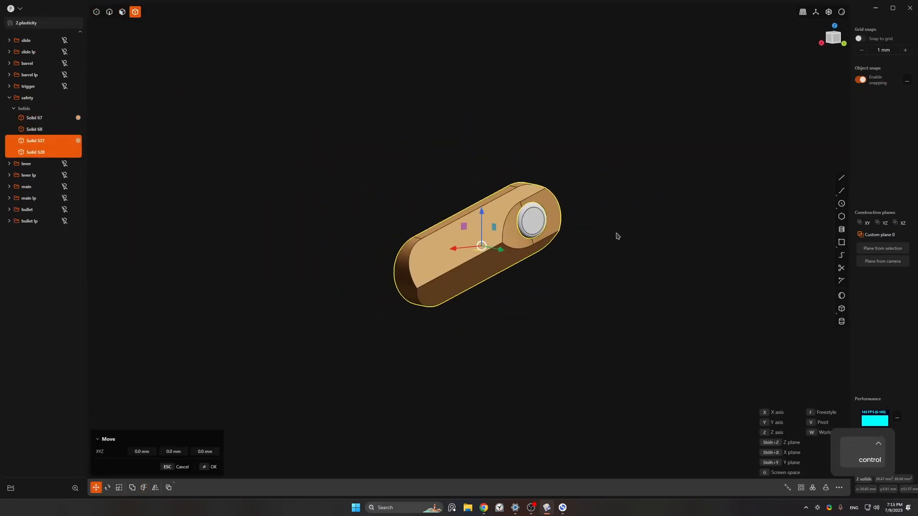
key("ctrl+g")
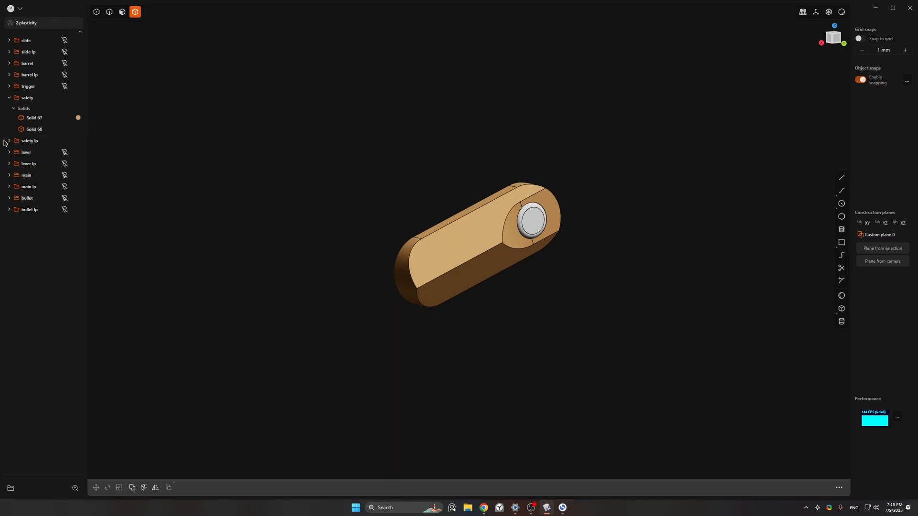
- Clear the material from the copied safety solids and union the body with its round button using Boolean
middle_click_drag(370, 168, 297, 168, "shift")
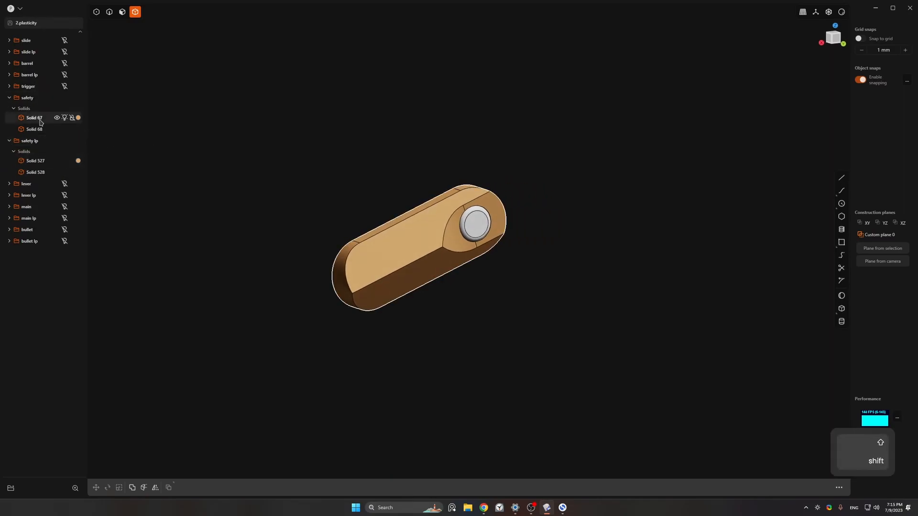
key("alt+m")
left_click(518, 195)
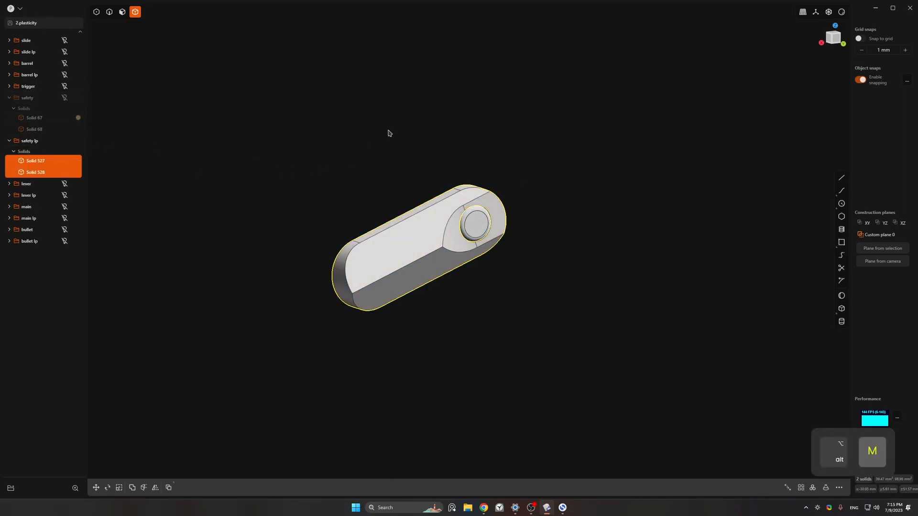
left_click(476, 223, "shift")
key("q")
right_click(507, 205)
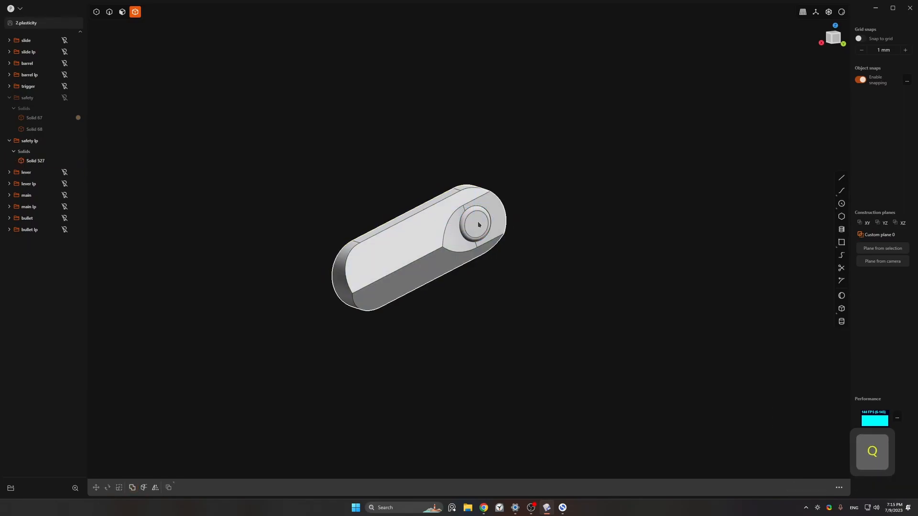
- Unjoin the rim face of the round button from the low-poly safety and hide the separated sheet
key("3")
scroll(468, 227, "up", 4)
left_click(458, 227)
key("alt+j")
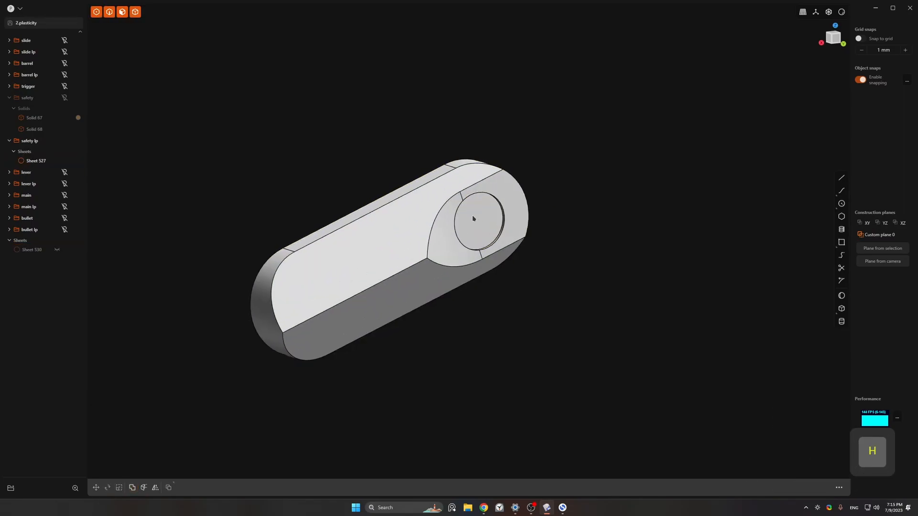
- Hide the low-poly safety shell temporarily and examine it around the button for hidden geometry
middle_click_drag(473, 219, 458, 222)
key("h")
middle_click_drag(556, 233, 577, 236)
key("4")
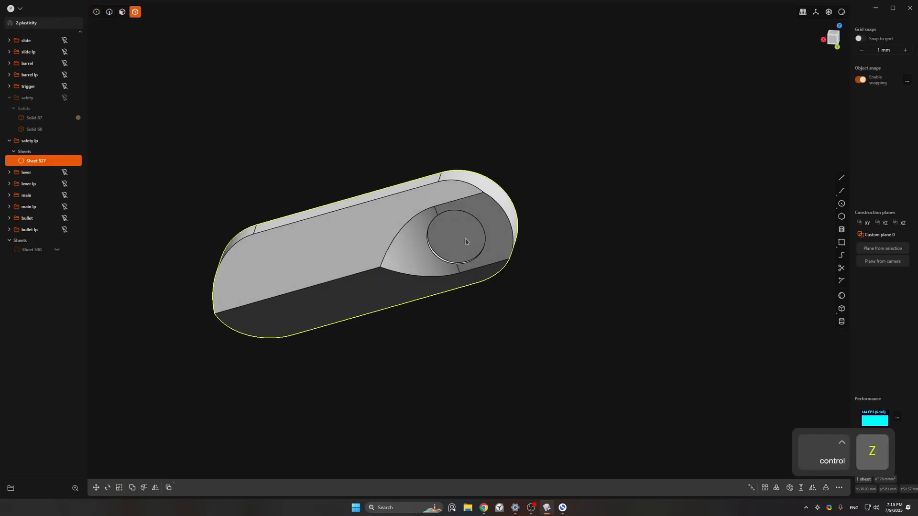
mouse_move(471, 243)
middle_mouse_down()
mouse_move(569, 269)
mouse_move(473, 241)
mouse_move(527, 262)
mouse_move(478, 258)
middle_mouse_up()
- Select the hidden rim sheet together with the low-poly safety shell in the safety lp group
left_click(570, 270)
left_click(37, 252, "shift")
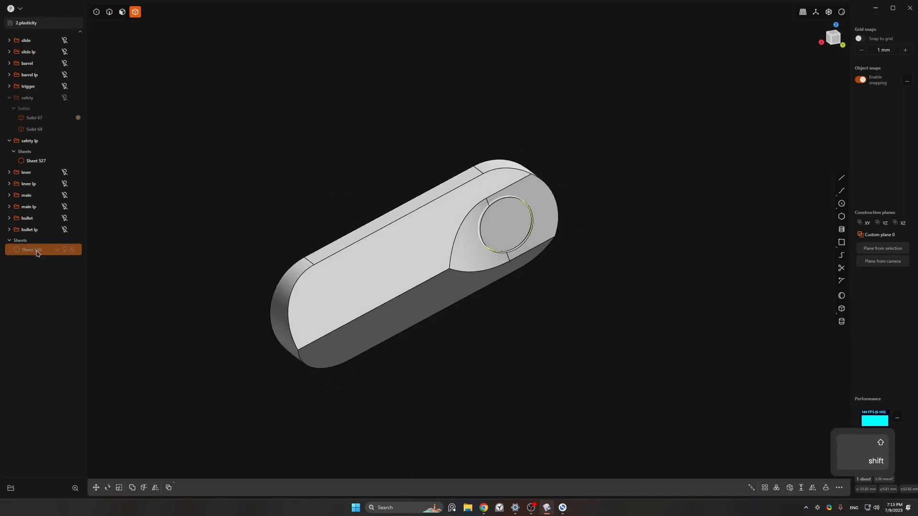
left_click_drag(40, 164, 40, 163)
middle_click_drag(143, 143, 320, 280)
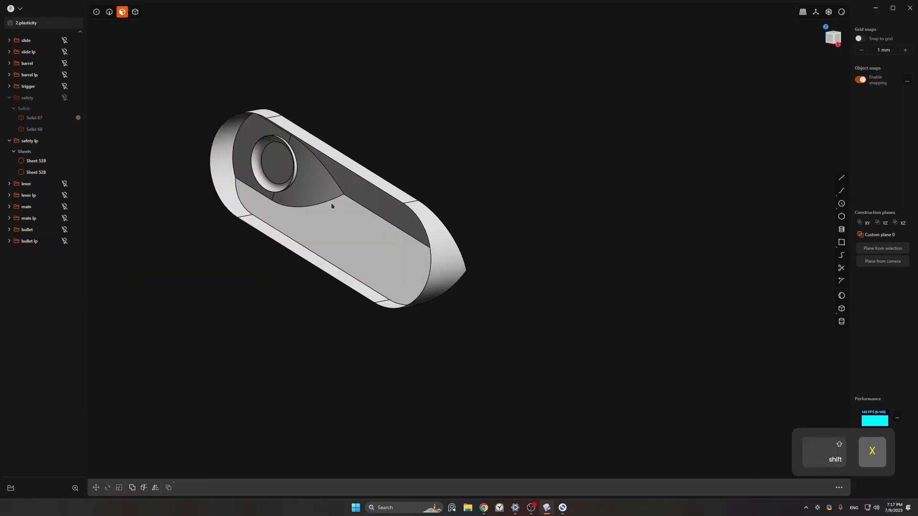
- Compare the low-poly safety with the original and check its fit in the low-poly frame by toggling their groups
middle_click_drag(332, 205, 355, 110)
key("5")
key("alt+h")
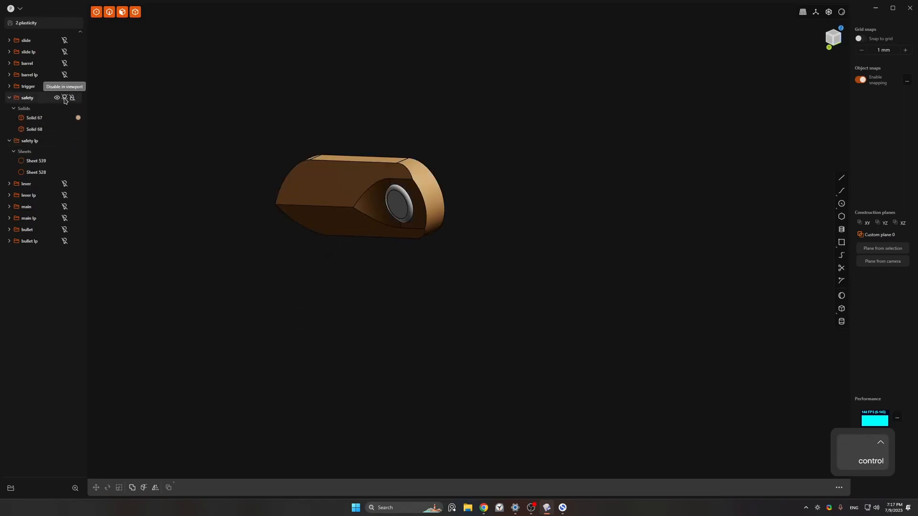
middle_click_drag(105, 109, 143, 126, "shift")
middle_click_drag(91, 124, 104, 149)
left_click(65, 110)
left_click(65, 155)
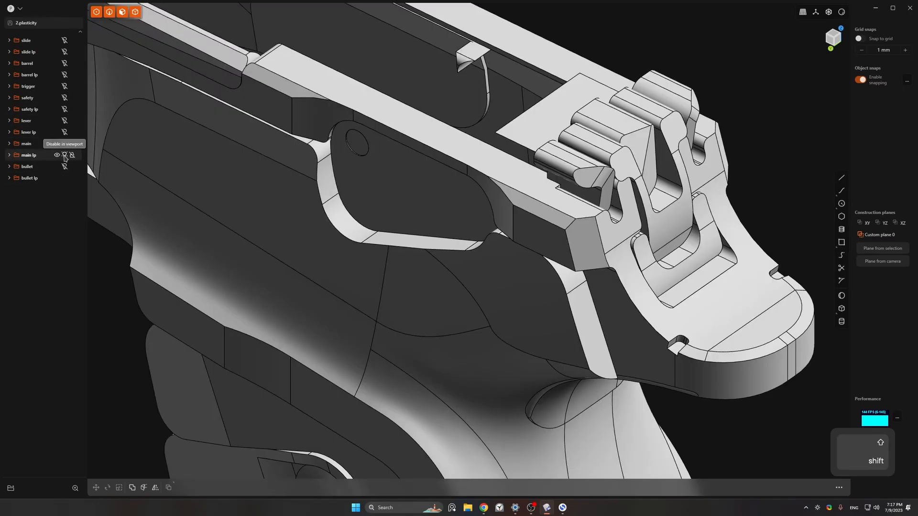
left_click(65, 109)
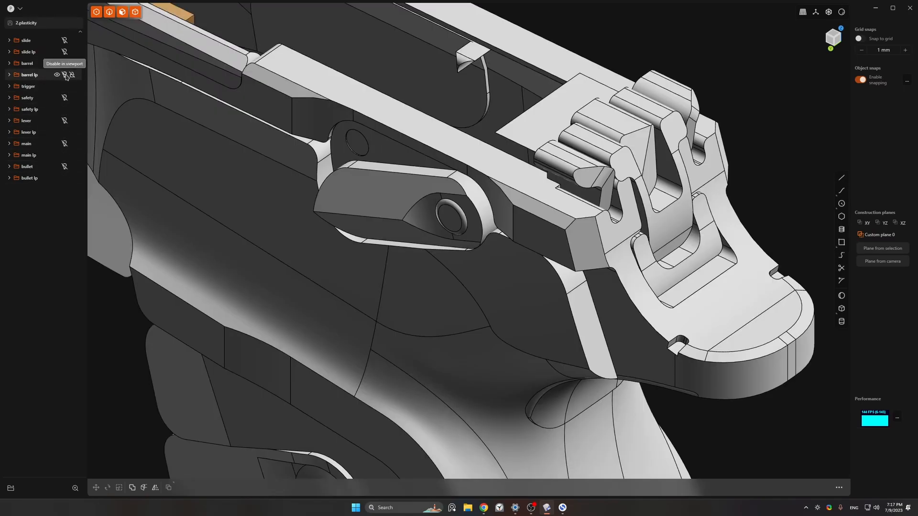
left_click(65, 110)
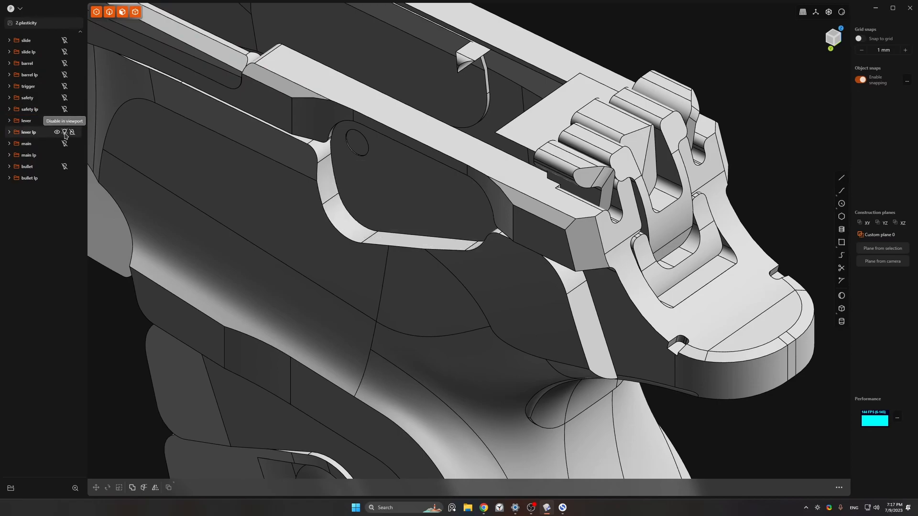
left_click(64, 155)
- Enable the trigger group, duplicate the trigger solid in place, and group the copy as trigger lp
left_click(65, 87)
middle_click_drag(313, 180, 483, 144, "shift")
middle_click_drag(483, 143, 506, 151, "ctrl")
middle_click_drag(506, 150, 537, 133, "shift")
left_click(537, 133)
middle_click_drag(621, 158, 552, 172, "shift")
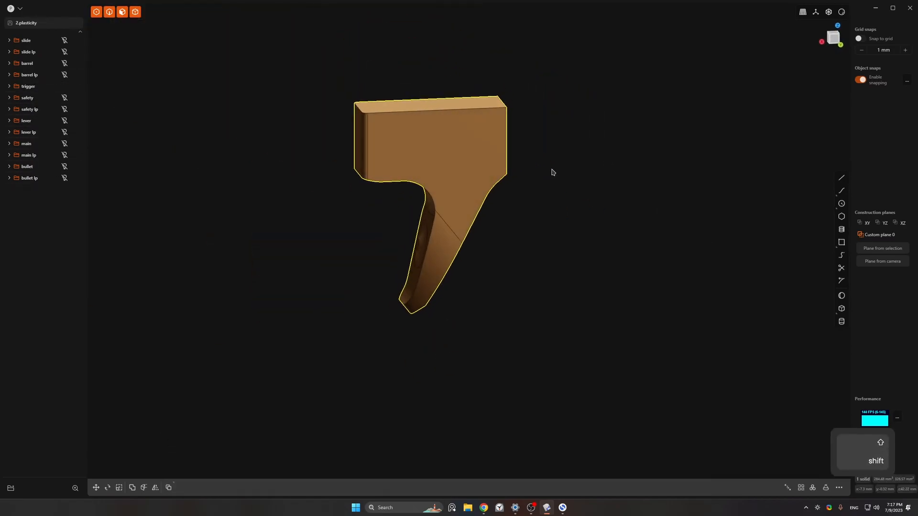
key("shift+d")
key("ctrl+g")
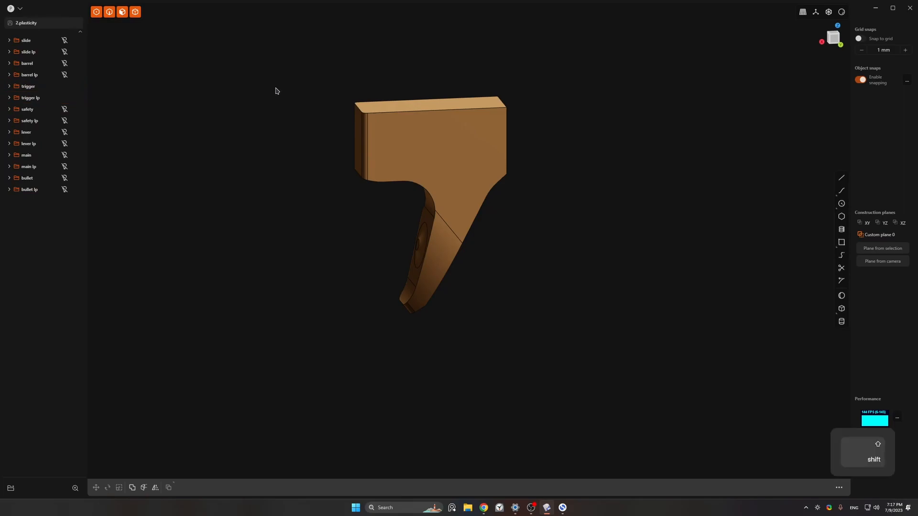
- Draw a line across the trigger's upper block in side view, cut the low-poly trigger along it, and delete the upper piece
middle_click_drag(268, 93, 282, 132)
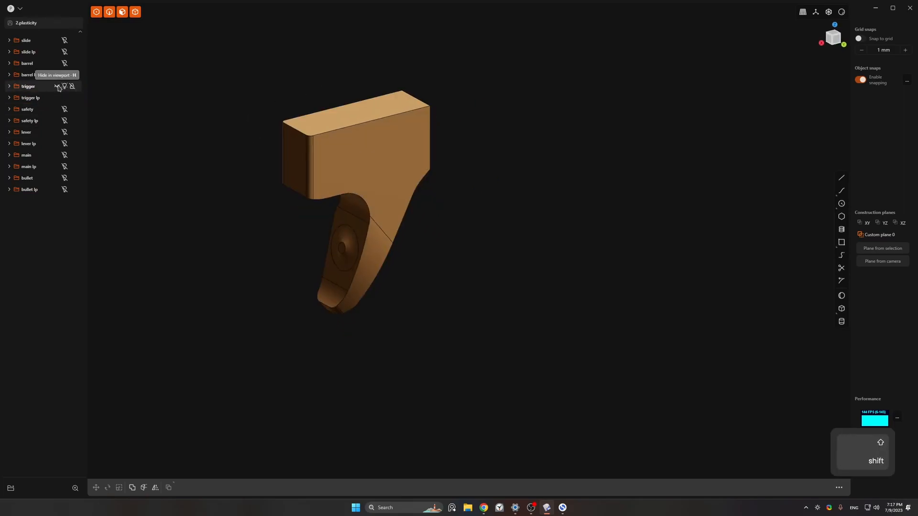
middle_click_drag(419, 79, 430, 78, "alt")
key("shift+a")
left_click(545, 192)
key("c")
left_click(418, 136)
key("2")
left_click(491, 185)
key("c")
left_click(419, 148)
key("x")
- Delete the top face of the shortened low-poly trigger
key("3")
middle_click_drag(419, 149, 439, 241)
left_click(403, 182)
key("x")
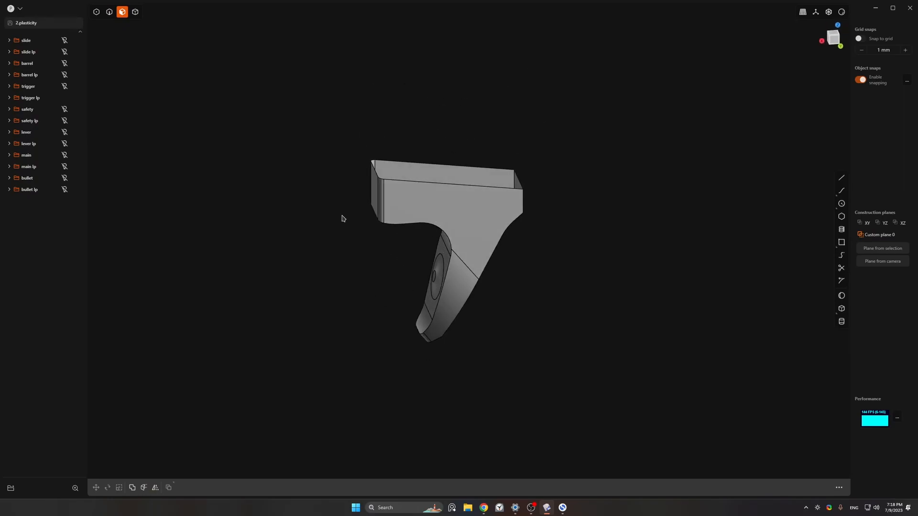
- Enable the slide, barrel, safety, lever, main and bullet lp groups to display the complete low-poly pistol
left_click(65, 75)
left_click(65, 52)
left_click(64, 120)
left_click(65, 144)
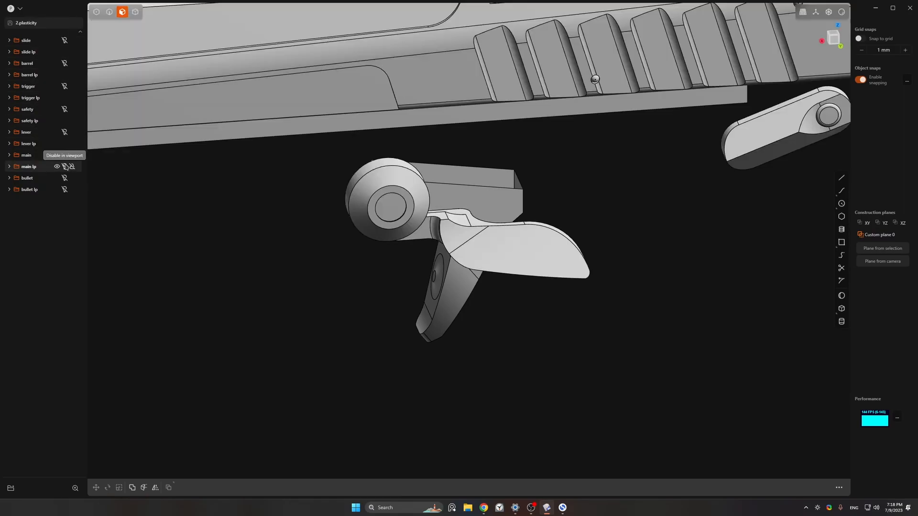
left_click(65, 166)
scroll(425, 242, "up", 2)
scroll(425, 242, "down", 8)
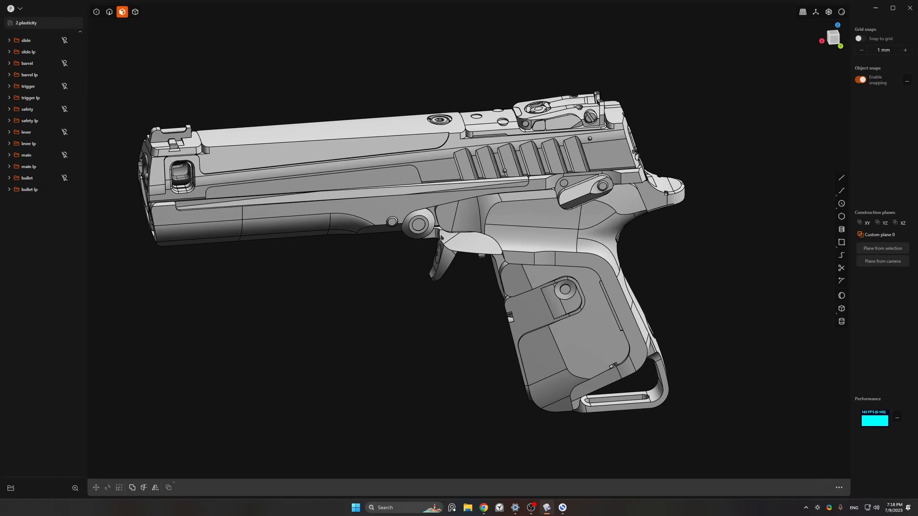
middle_click_drag(347, 176, 477, 157, "shift")
scroll(292, 175, "up", 2)
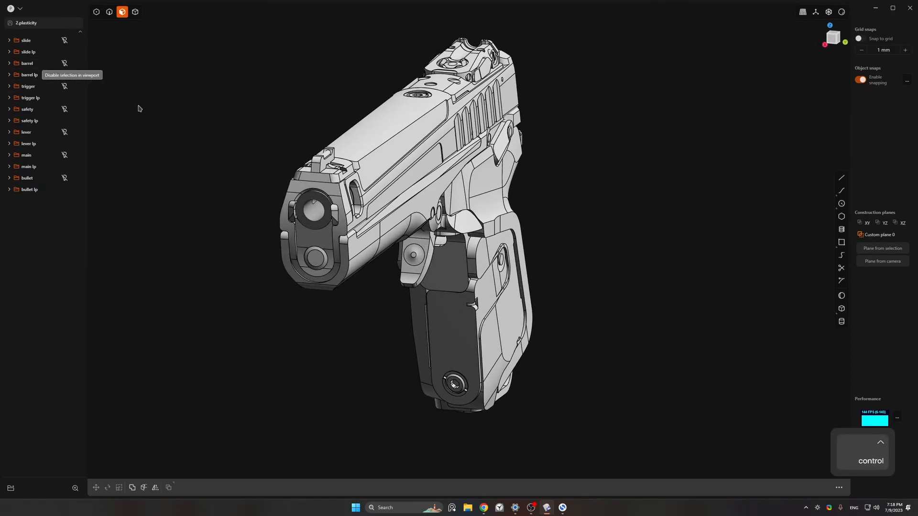
- Examine the assembled low-poly pistol, temporarily hiding individual bodies to check the inside and undoing each hide
middle_click_drag(101, 97, 454, 201)
left_click(520, 200)
middle_click_drag(520, 200, 441, 198, "ctrl")
mouse_move(442, 198)
middle_mouse_down()
mouse_move(502, 192)
mouse_move(449, 107)
mouse_move(467, 88)
mouse_move(424, 145)
mouse_move(394, 139)
mouse_move(386, 188)
mouse_move(505, 167)
mouse_move(330, 176)
mouse_move(413, 164)
mouse_move(428, 190)
middle_mouse_up()
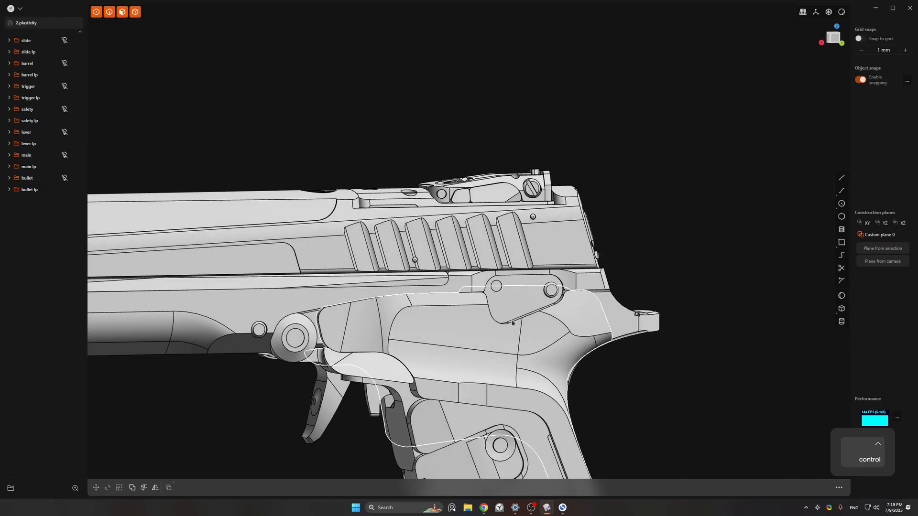
left_click(482, 236)
key("h")
scroll(429, 219, "down", 5)
key("ctrl+z")
middle_click_drag(420, 210, 613, 202)
left_click(444, 177)
key("h")
key("ctrl+z")
key("ctrl+z")
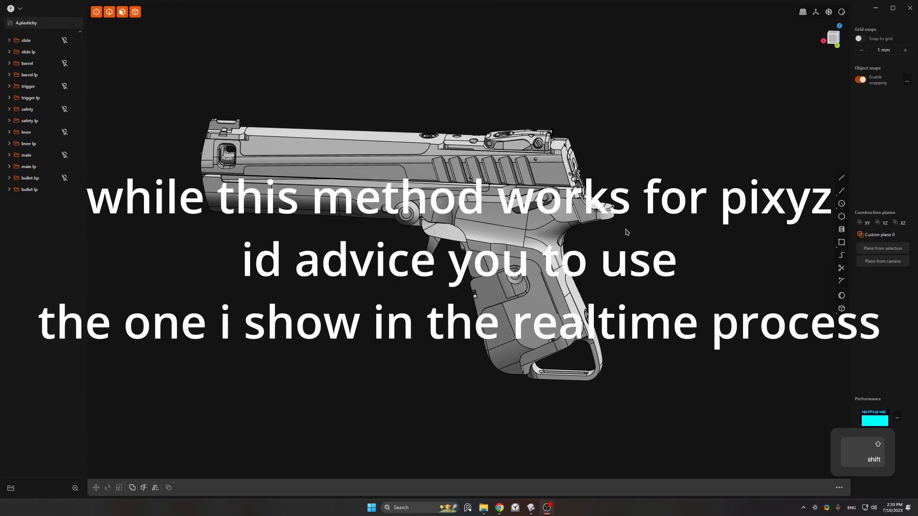
- Select all the low-poly sheets and export them to a file in the project folder 4
middle_click_drag(627, 232, 677, 239)
key("a")
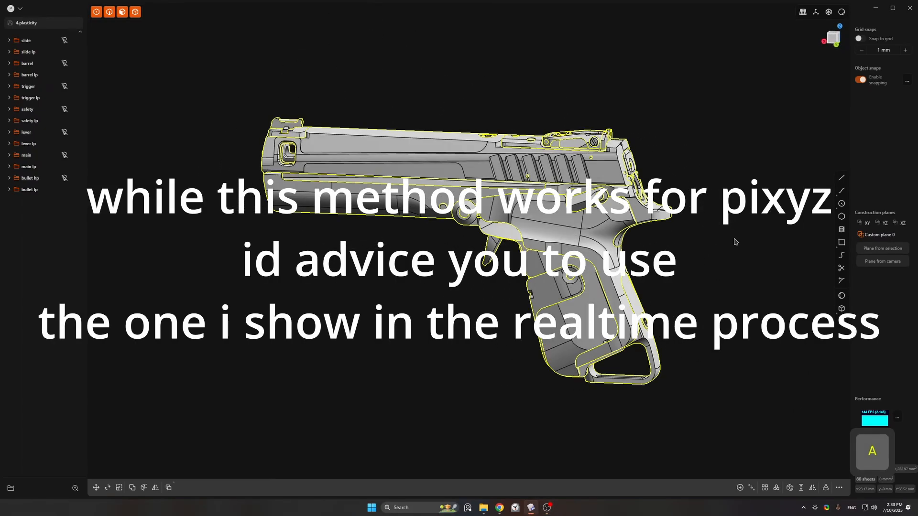
key("ctrl+shift+s")
left_click(302, 337)
left_click(290, 349)
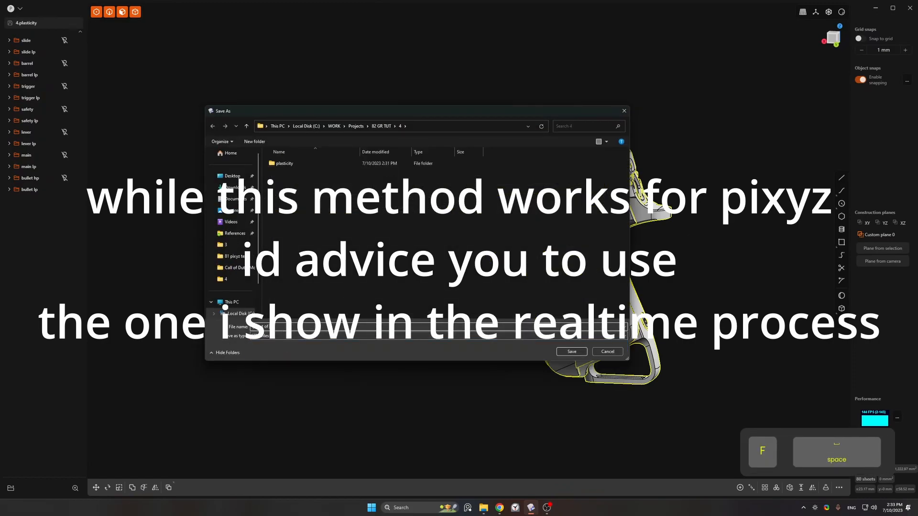
key("Return")
left_click(311, 281)
- Enable the original slide, barrel, trigger, safety, lever, main and bullet hp groups, and disable all the lp groups
middle_click_drag(311, 282, 279, 299, "shift")
left_click(65, 41)
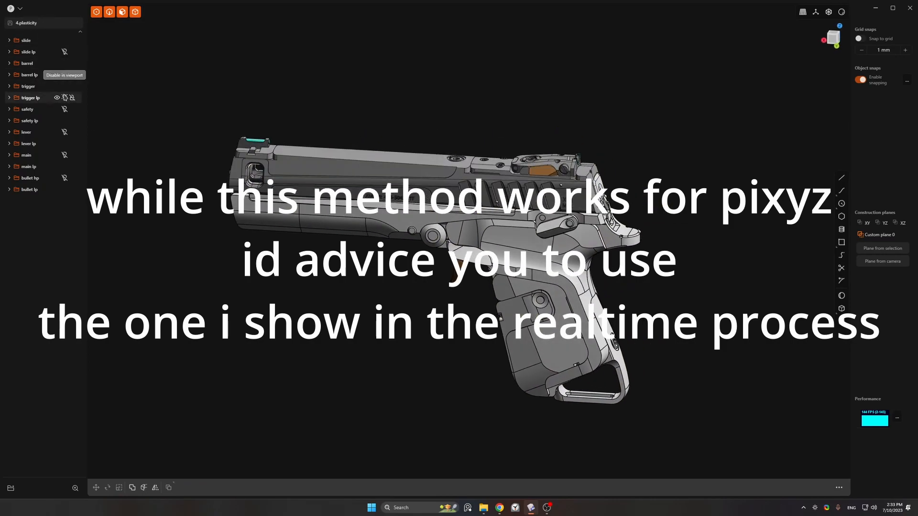
left_click(64, 167)
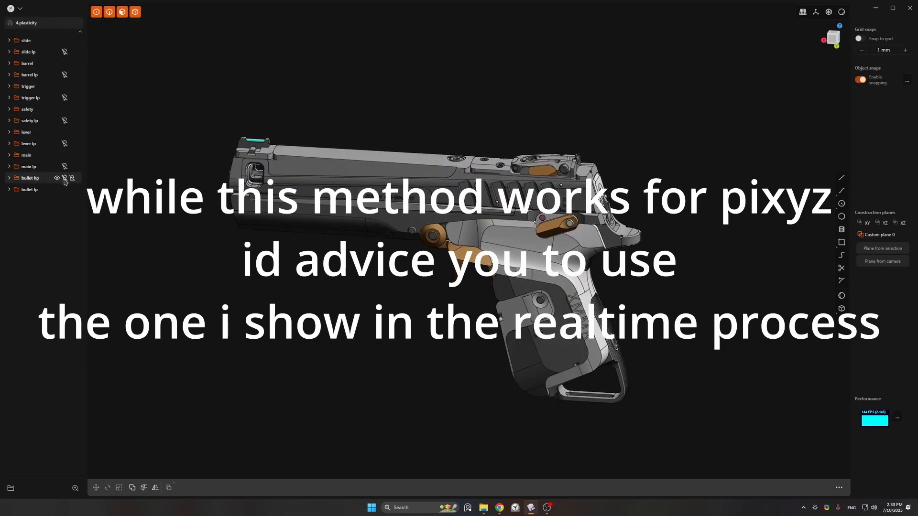
middle_click_drag(239, 130, 378, 113)
middle_click_drag(378, 113, 535, 86, "shift")
middle_click_drag(536, 86, 354, 38, "shift")
middle_click_drag(410, 99, 459, 139)
middle_click_drag(459, 139, 574, 129, "shift")
middle_click_drag(574, 129, 591, 112, "shift")
middle_click_drag(521, 114, 548, 120, "shift")
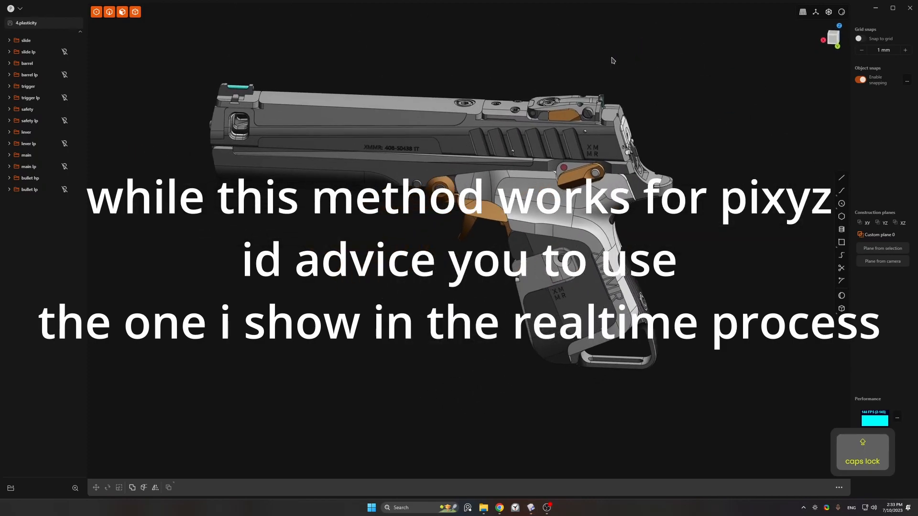
- Select all the high-poly solids and save them as a Wavefront OBJ named "hp out of pl" in project folder 4
key("ctrl+a")
key("ctrl+shift+s")
left_click(272, 336)
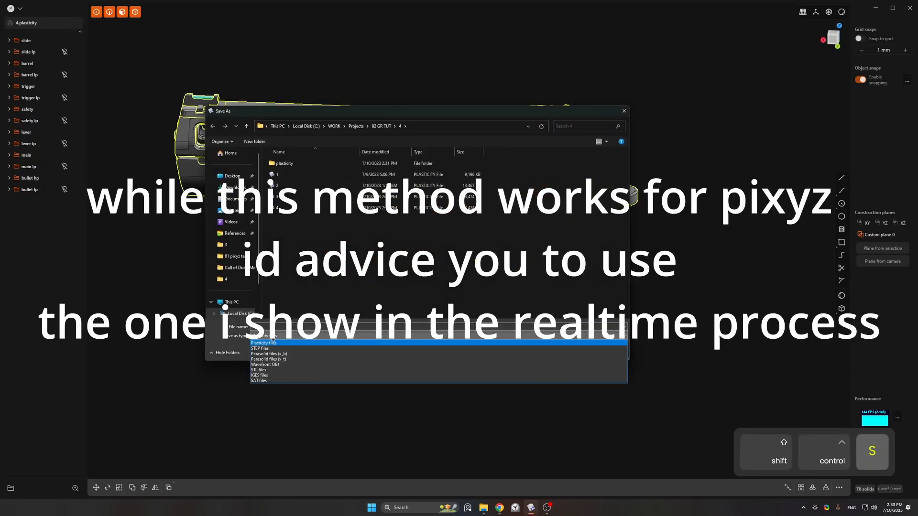
left_click(278, 364)
left_click(282, 327)
type("lp")
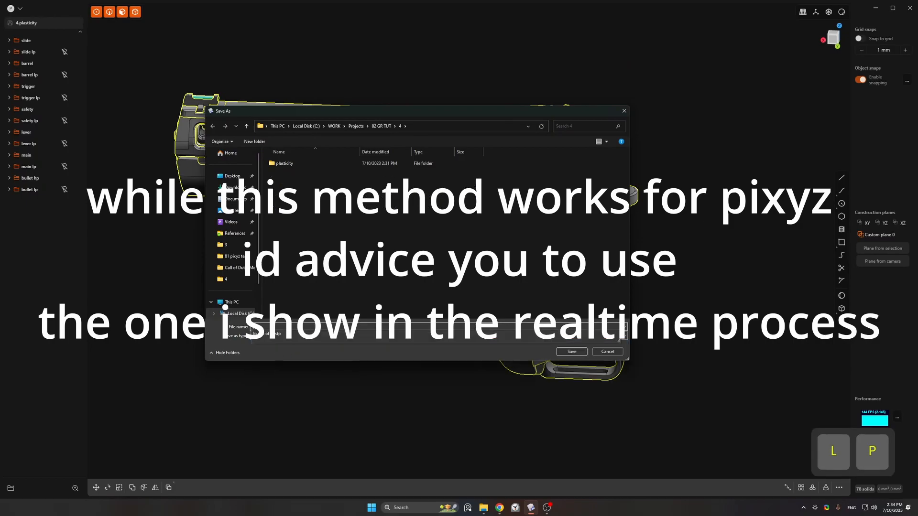
type(" out of pl")
key("Return")
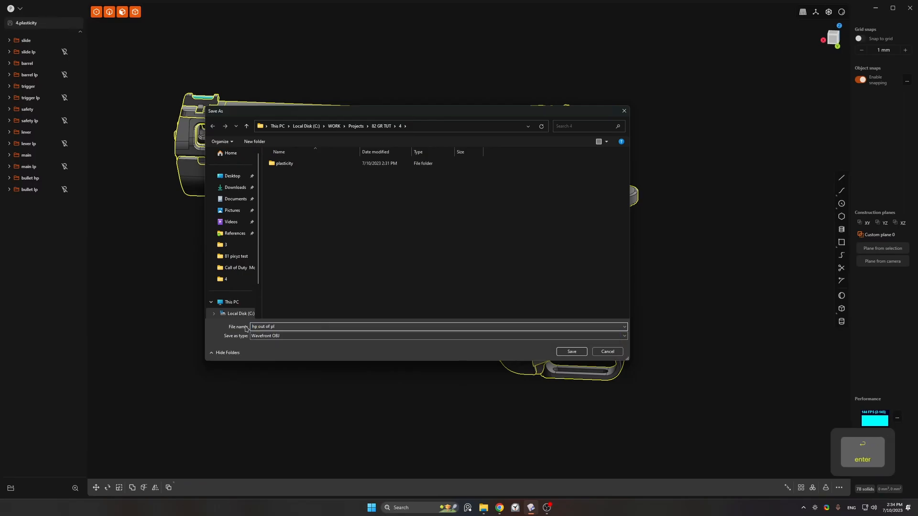
- Set the OBJ export topology to Tris and the density to 0.85
middle_click_drag(414, 252, 622, 219)
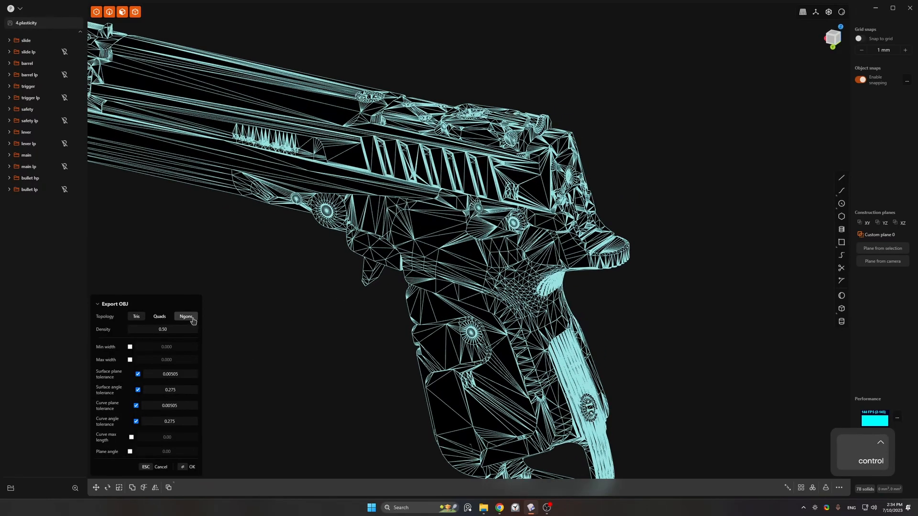
left_click(139, 317)
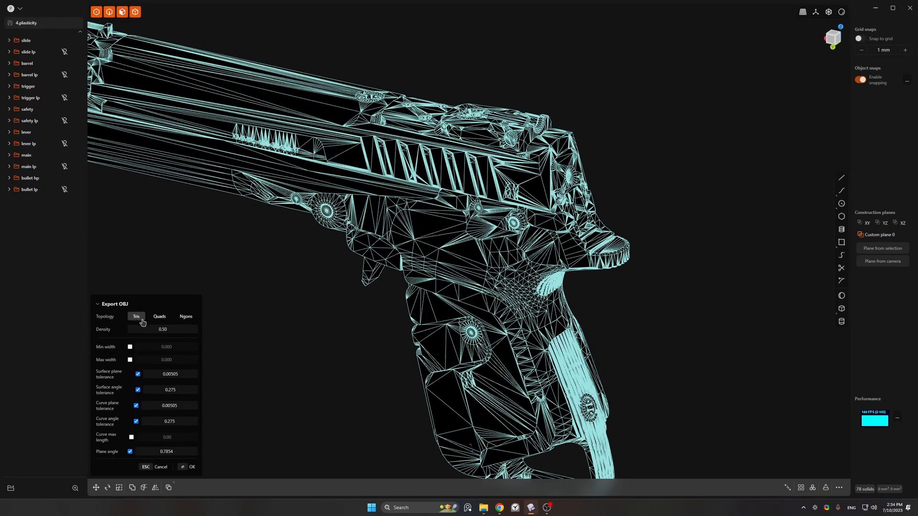
type("8")
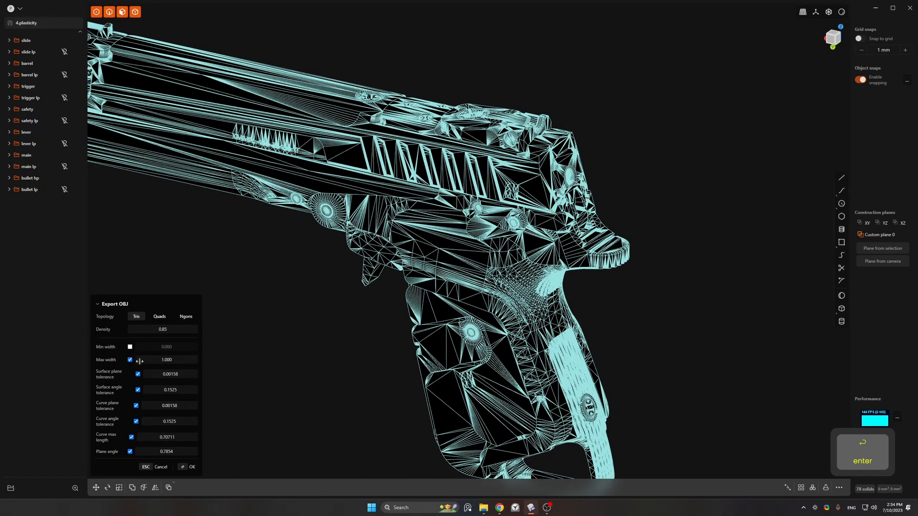
- Set the OBJ export's max width to 0.0012 and complete the high-poly export
left_click(166, 360)
type("0.002")
key("Return")
middle_click_drag(382, 239, 182, 358)
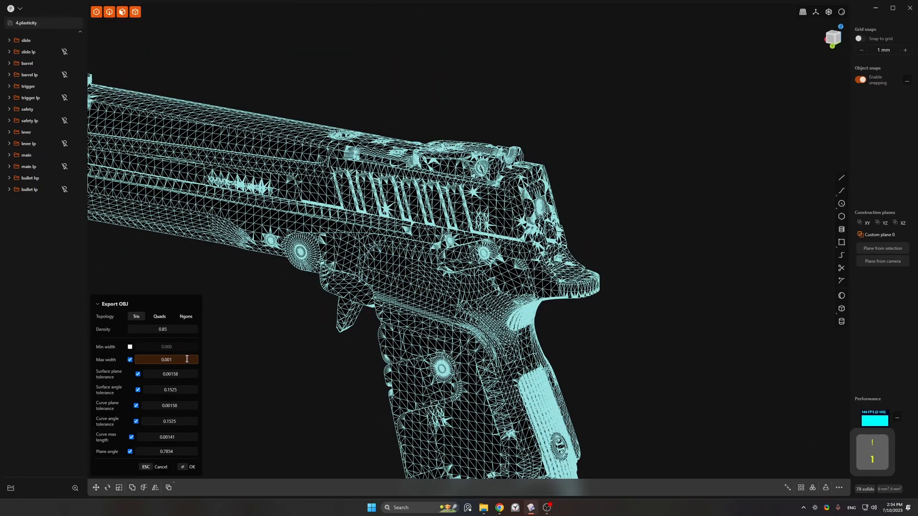
middle_click_drag(516, 191, 459, 134)
middle_click_drag(459, 134, 497, 153, "shift")
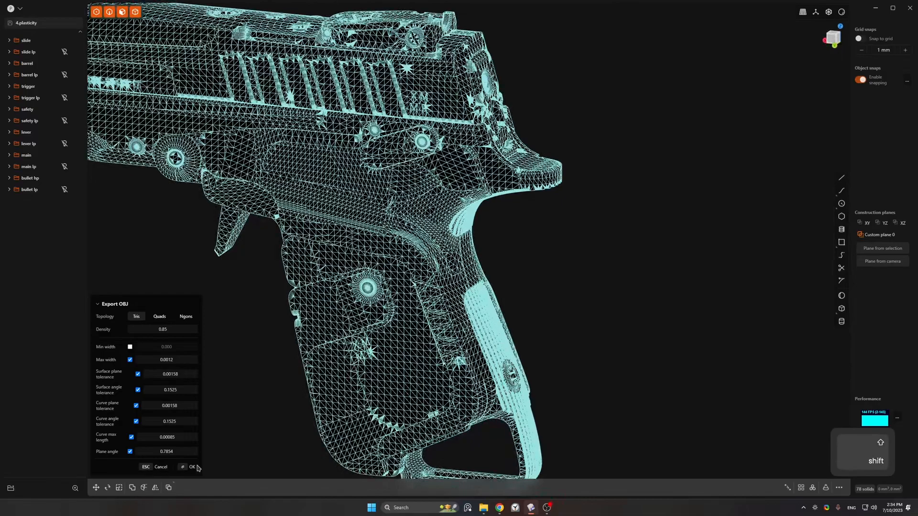
left_click(193, 467)
middle_click_drag(521, 254, 639, 259, "shift")
left_click(638, 258)
middle_click_drag(638, 258, 623, 270, "ctrl")
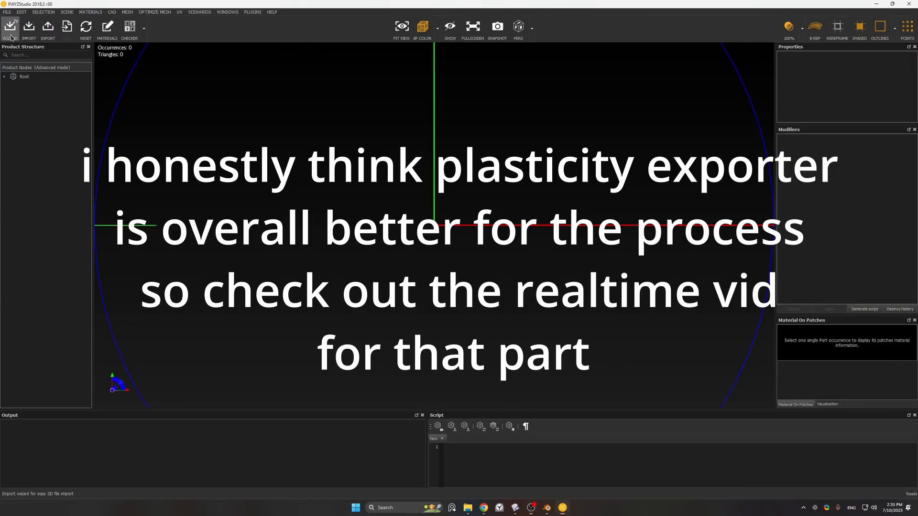
- Switch to PiXYZ Studio and import the exported low-poly pistol file with the Import Wizard
left_click(10, 26)
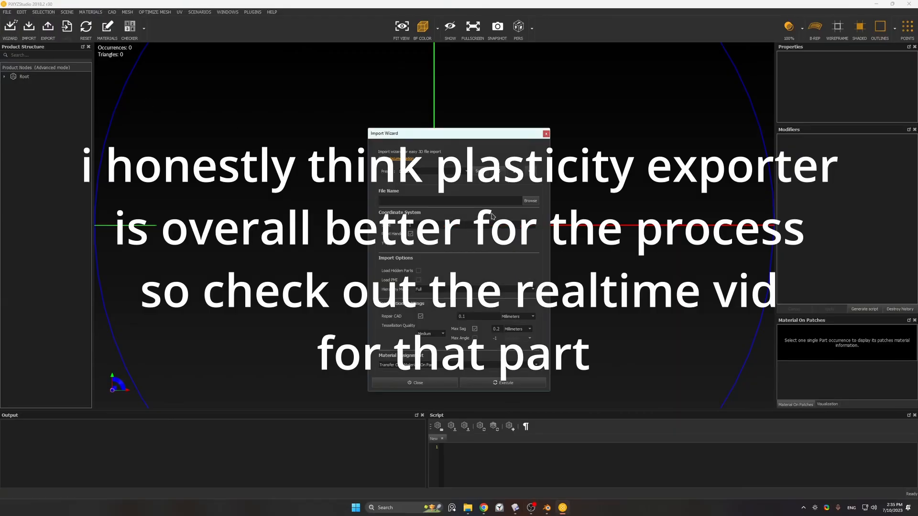
double_click(466, 220)
left_click(482, 387)
- Try a MaxSag of 0.02 mm in the Tessellate modifier and check the pistol's rear
scroll(471, 189, "up", 5)
left_click_drag(471, 189, 357, 104, "alt")
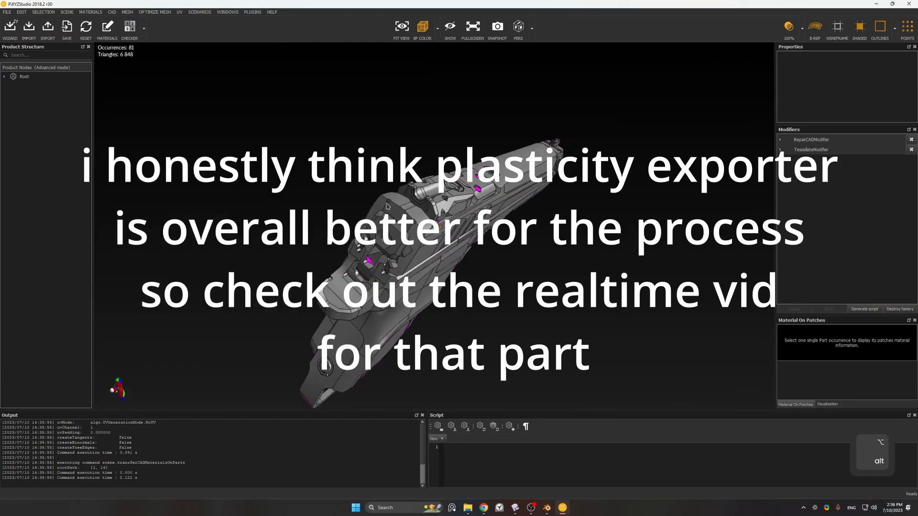
left_click(478, 191)
left_click(565, 287)
left_click_drag(564, 287, 550, 225, "alt")
scroll(471, 190, "up", 2)
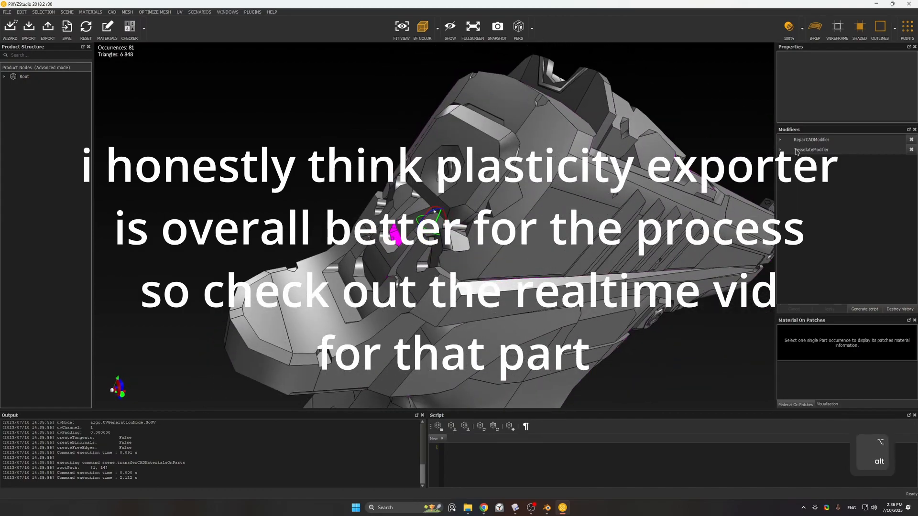
left_click(781, 149)
left_click(781, 140)
left_click(781, 139)
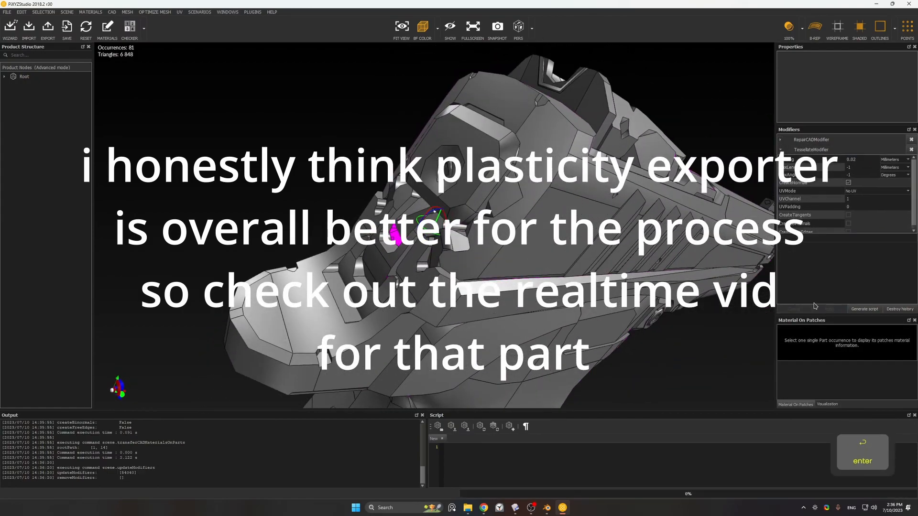
left_click_drag(544, 221, 580, 260, "alt")
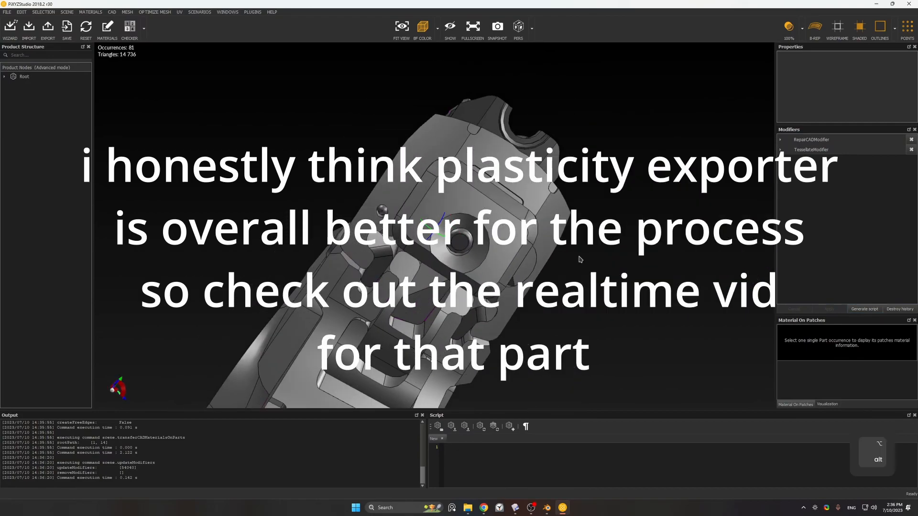
- Turn on the wireframe display and apply a Tessellate MaxSag of 0.018 mm
left_click(780, 150)
left_click(837, 27)
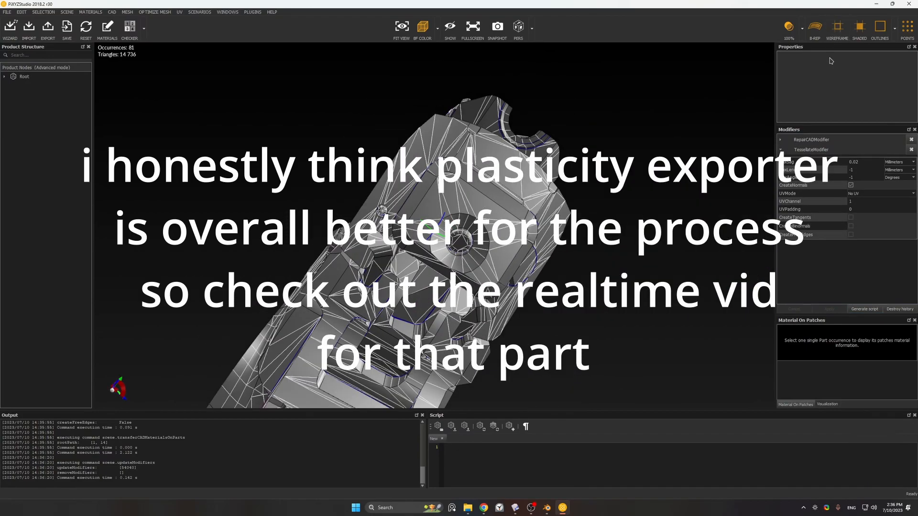
key("BackSpace")
type("18")
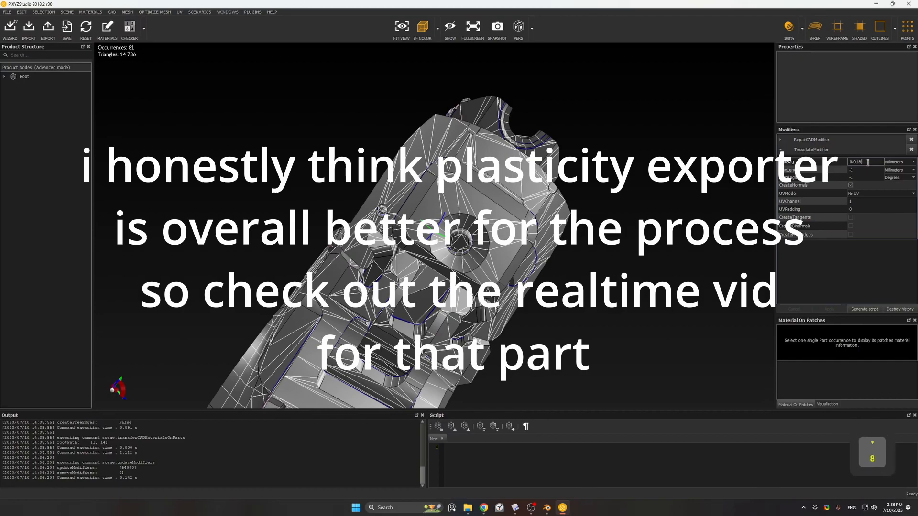
left_click(831, 309)
left_click_drag(610, 178, 588, 195, "alt")
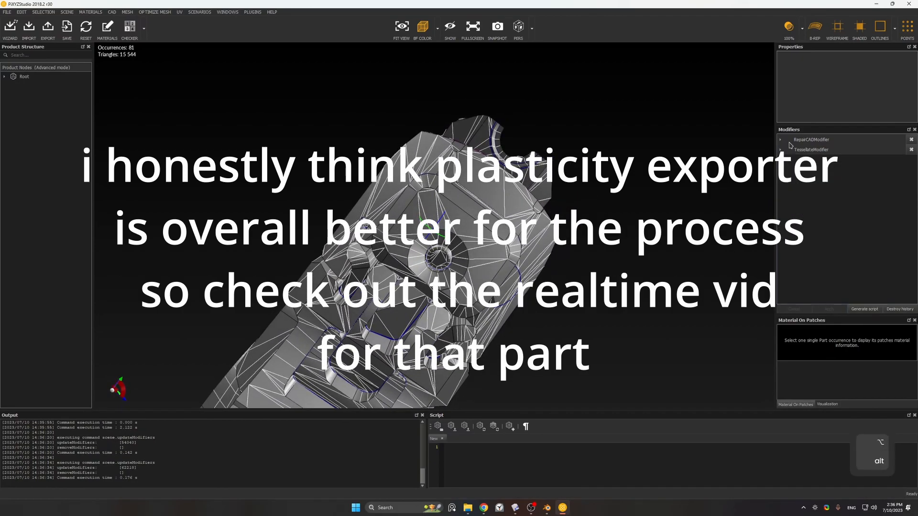
- Try further MaxSag values in the Tessellate modifier, reapplying it at 0.018 mm
left_click(790, 143)
left_click(868, 182)
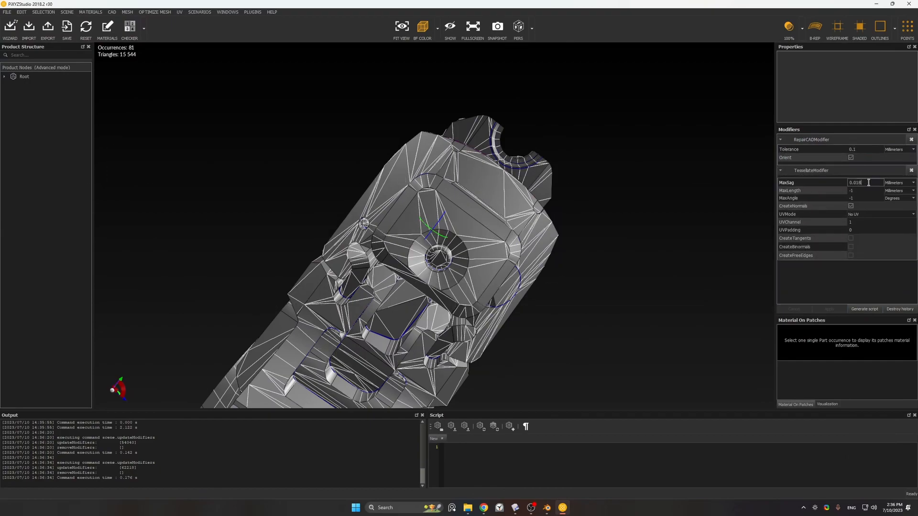
left_click(830, 309)
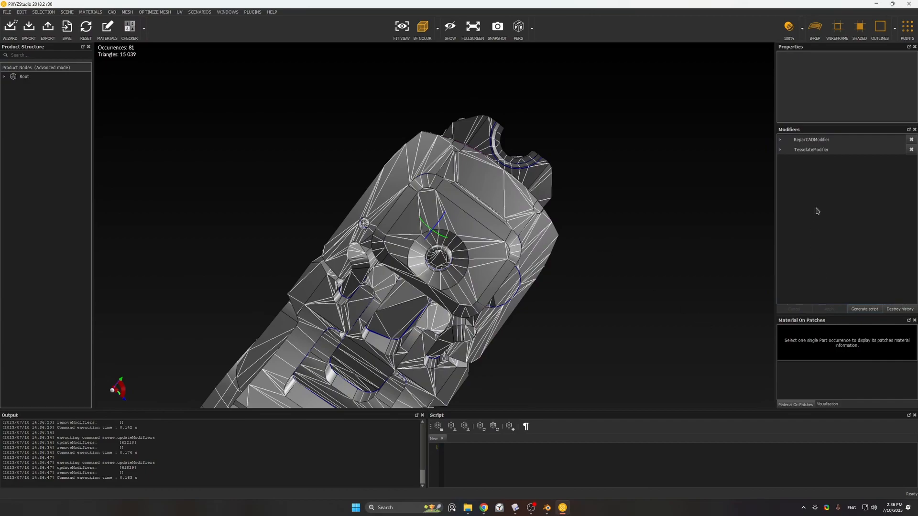
left_click(781, 150)
key("BackSpace")
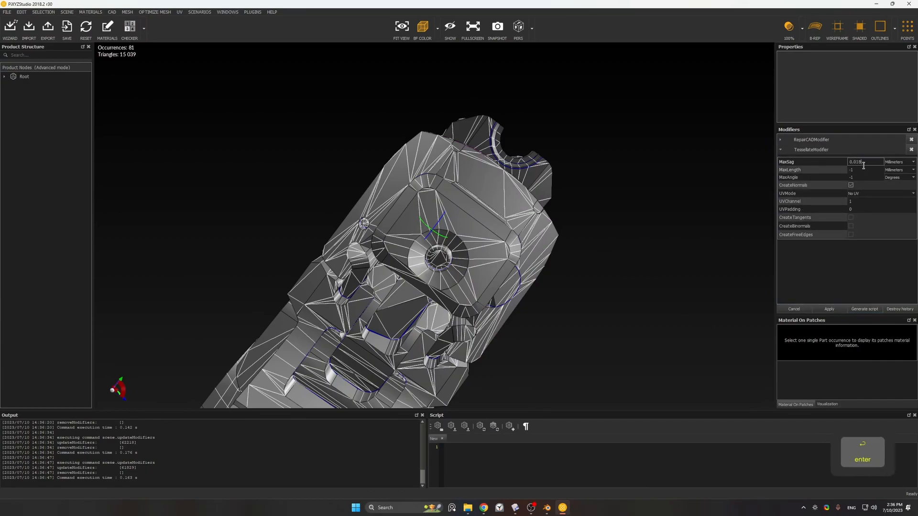
left_click(840, 309)
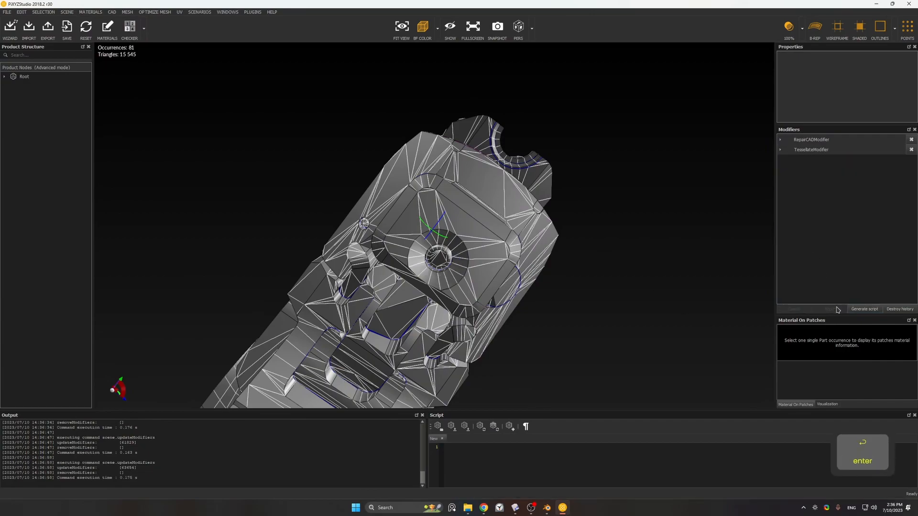
- Try MaxSag values of 0.0195 mm and 0.02 mm in the Tessellate modifier to compare the meshes
left_click(781, 150)
type("5")
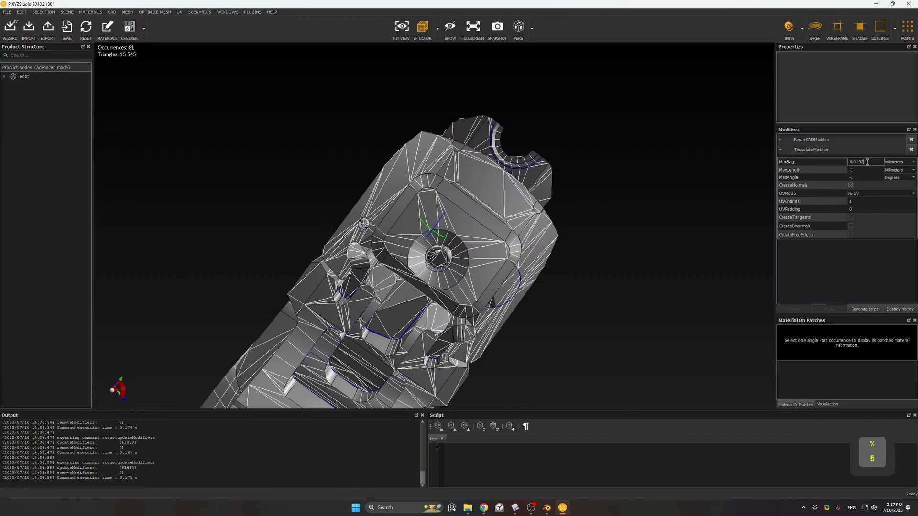
left_click(836, 309)
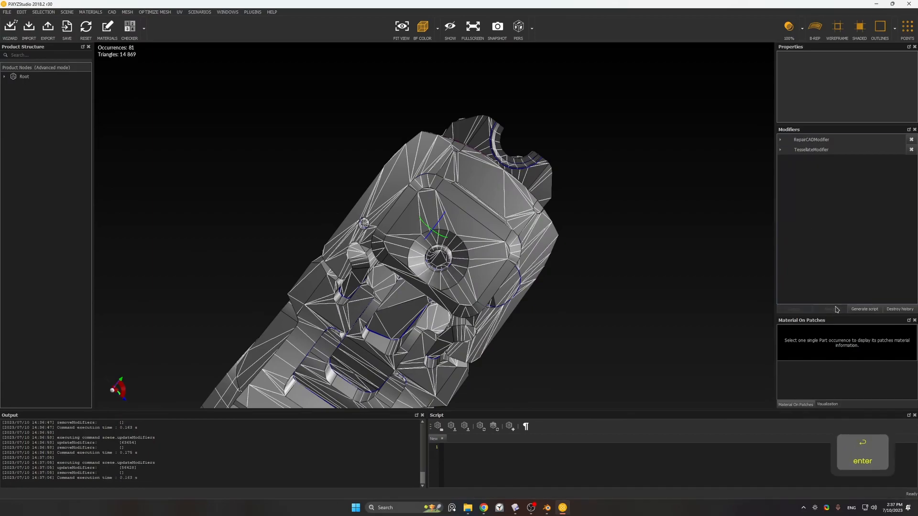
left_click(788, 150)
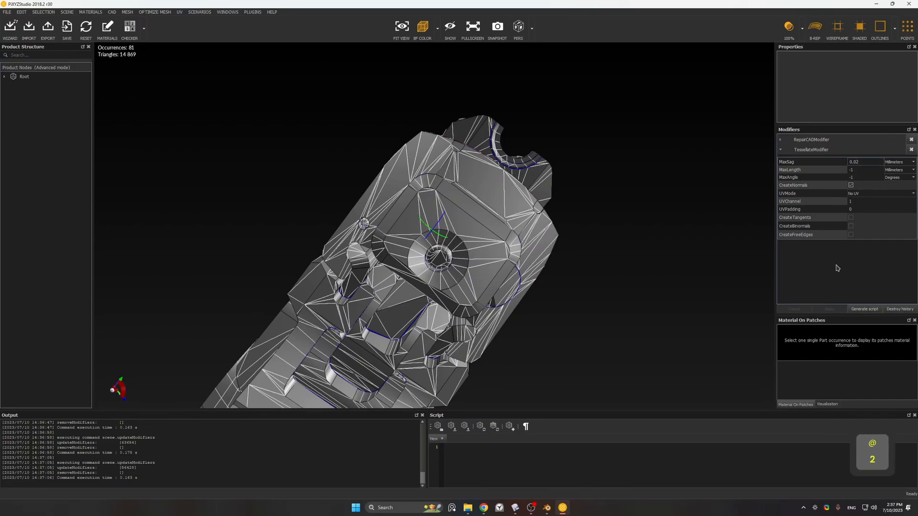
left_click(829, 309)
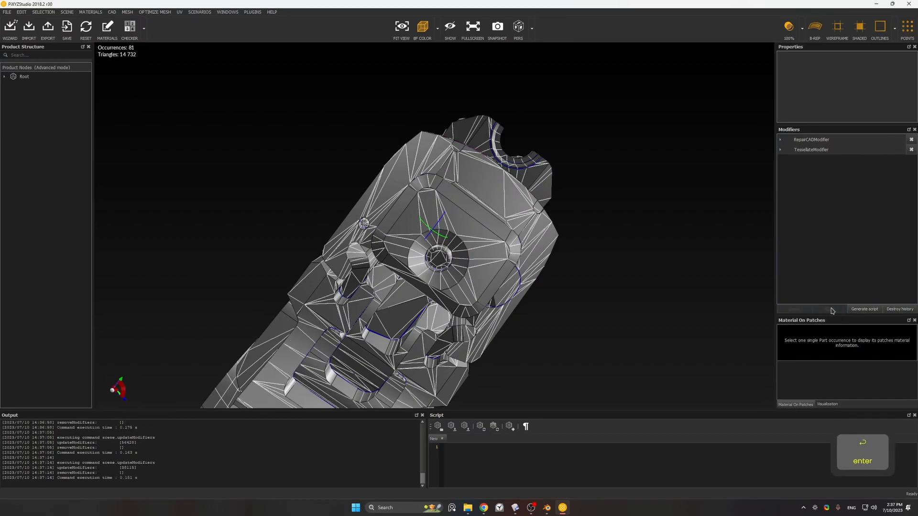
- Set the Tessellate MaxSag to 0.0195 mm, apply it and inspect the pistol from the side
left_click(784, 150)
left_click(869, 163)
key("BackSpace")
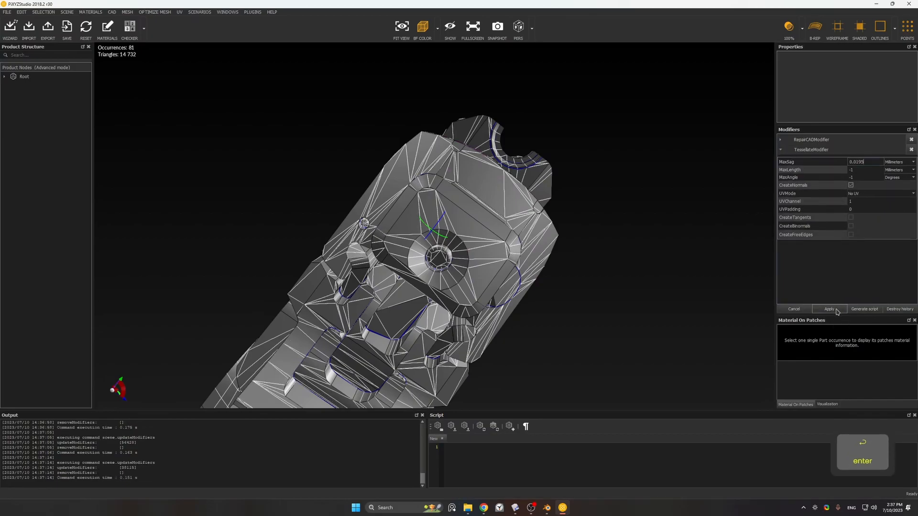
left_click(830, 309)
left_click_drag(650, 214, 363, 110, "alt")
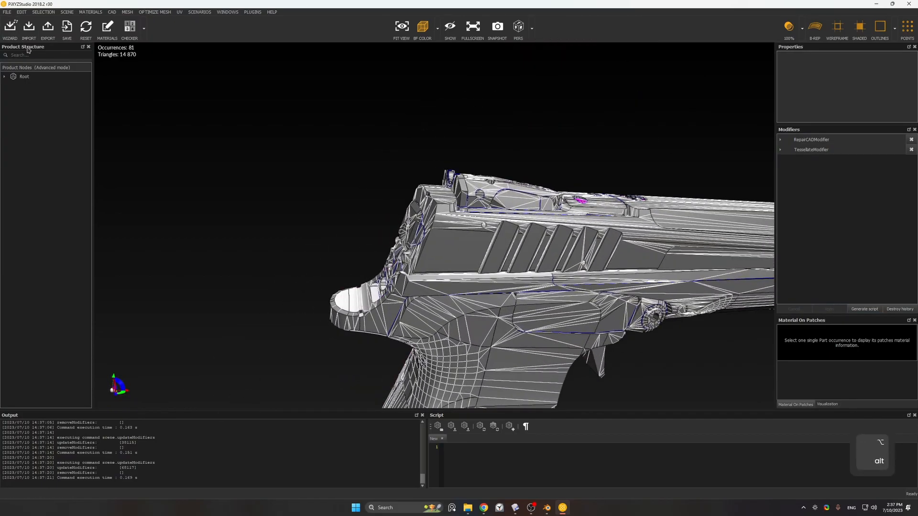
- Export the tessellated low-poly model as "lp out of pixyz" to project folder 4
left_click(49, 39)
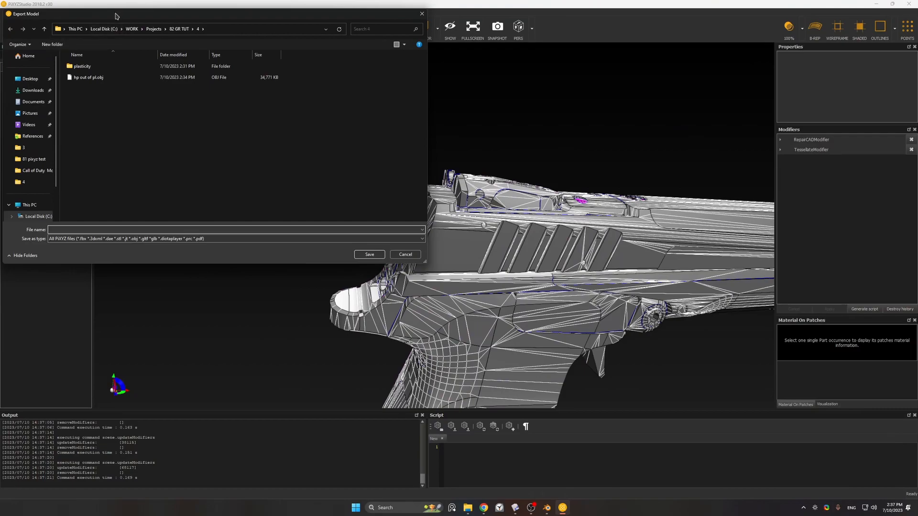
left_click_drag(117, 13, 324, 112)
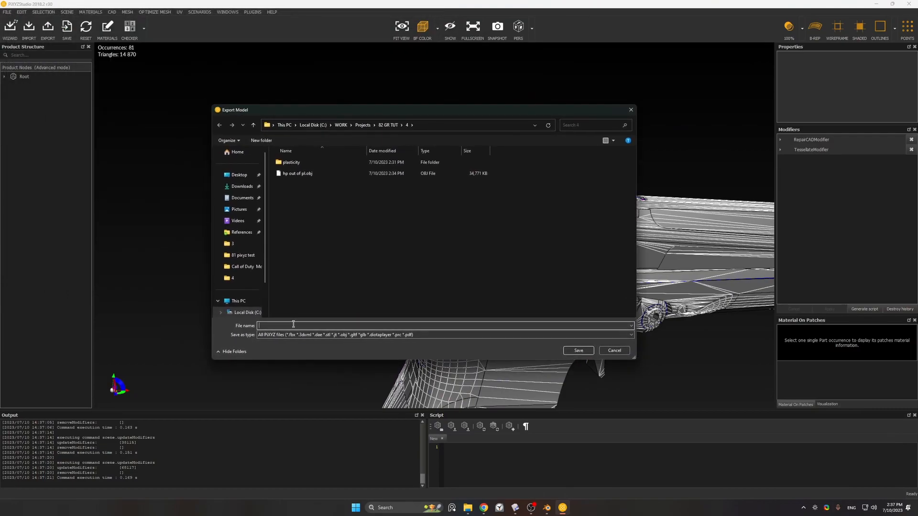
type("lp out of pixyz")
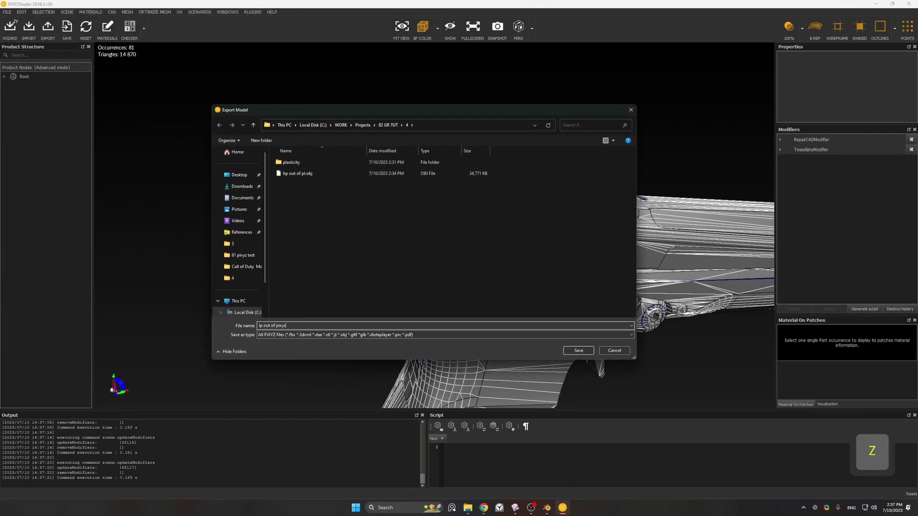
key("Return")
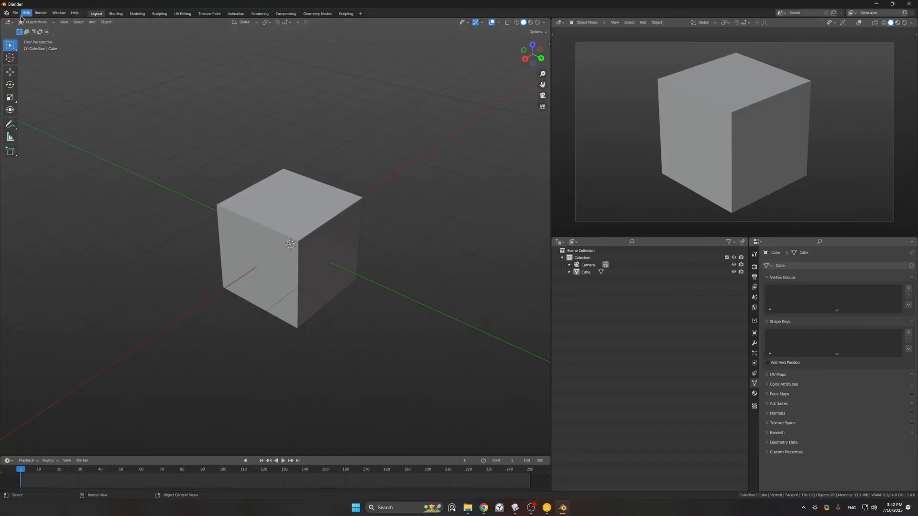
- Switch to Blender, import the low-poly FBX from project folder 4 and scale the model up
left_click(16, 13)
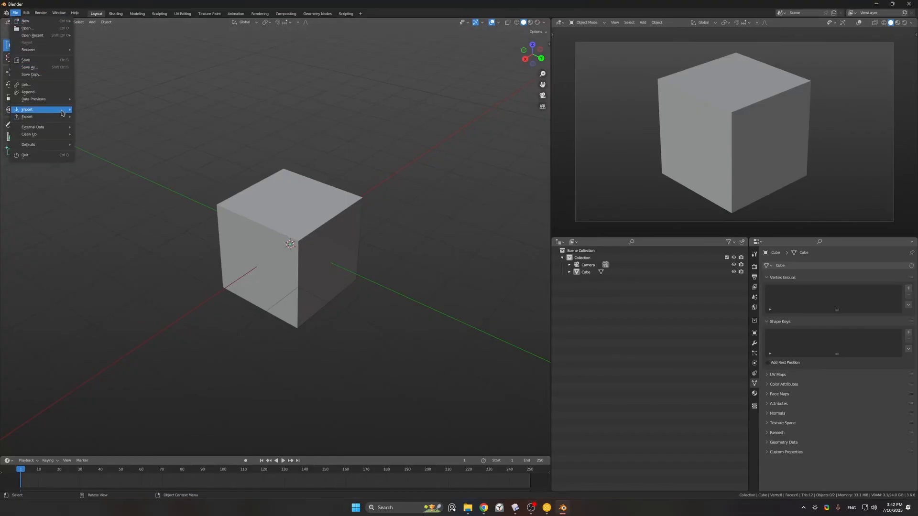
mouse_move(47, 109)
left_click(131, 188)
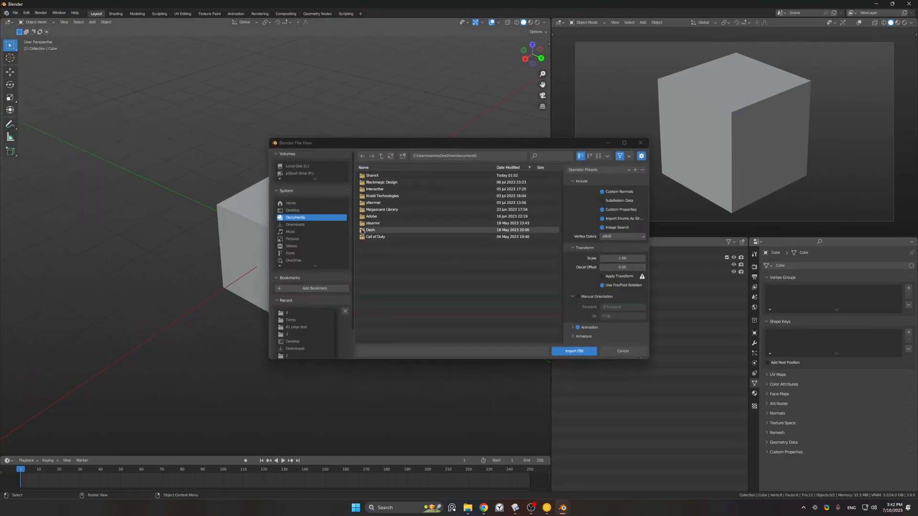
left_click(290, 317)
double_click(382, 183)
key("s")
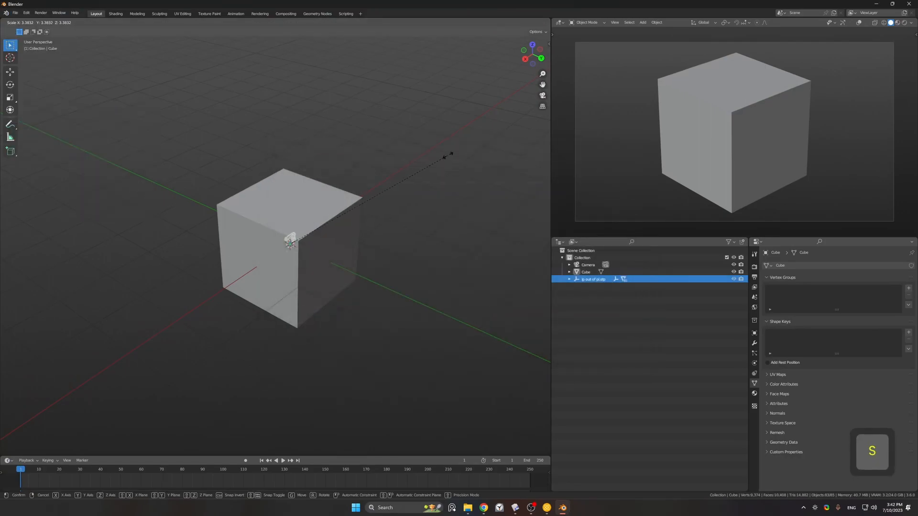
key("Return")
- Import the high-poly OBJ "hp out of pl.obj" from project folder 4 and scale it up by 10
left_click(16, 14)
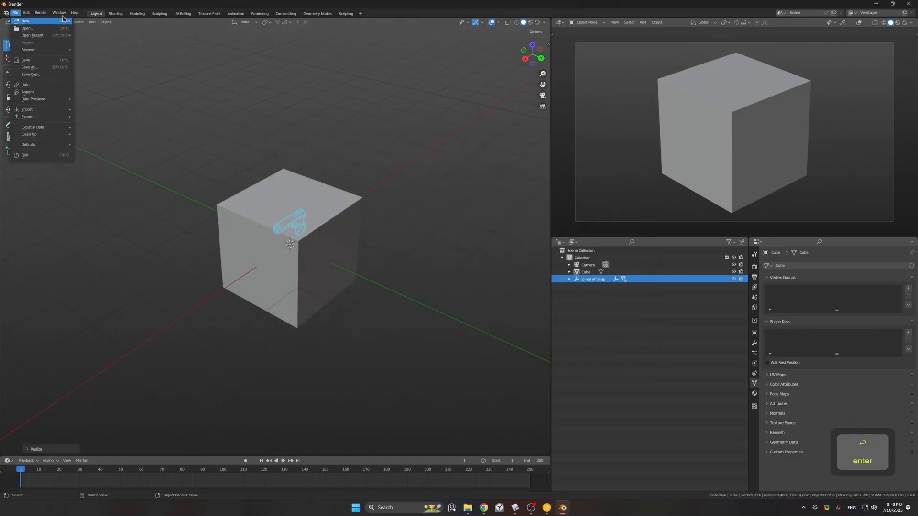
mouse_move(51, 110)
left_click(126, 137)
left_click(293, 314)
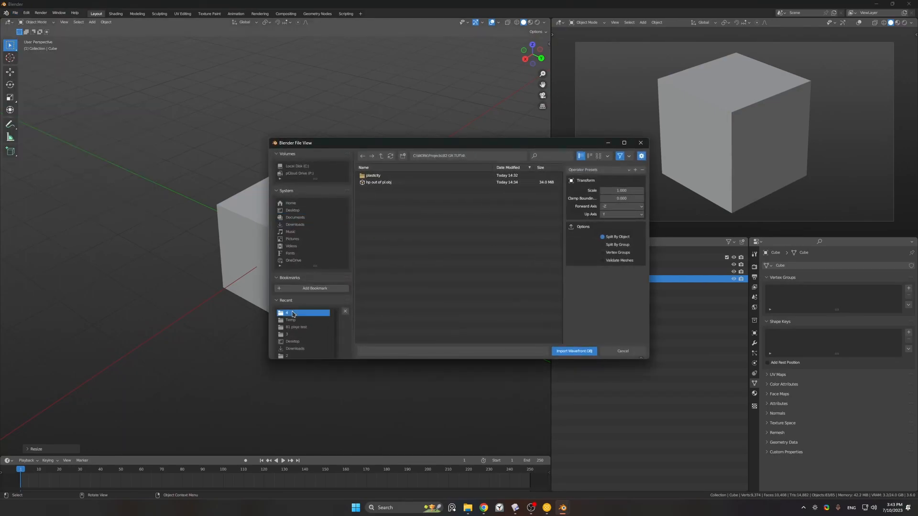
double_click(389, 185)
type("s10")
key("Return")
- Move the imported high-poly solids into a new collection named hp
middle_click_drag(414, 179, 298, 166)
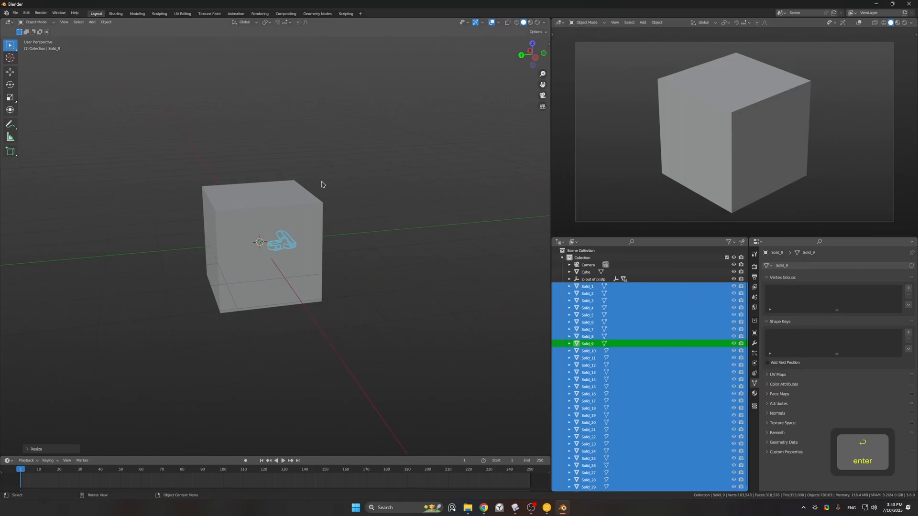
key("m")
left_click(310, 180)
type("hp")
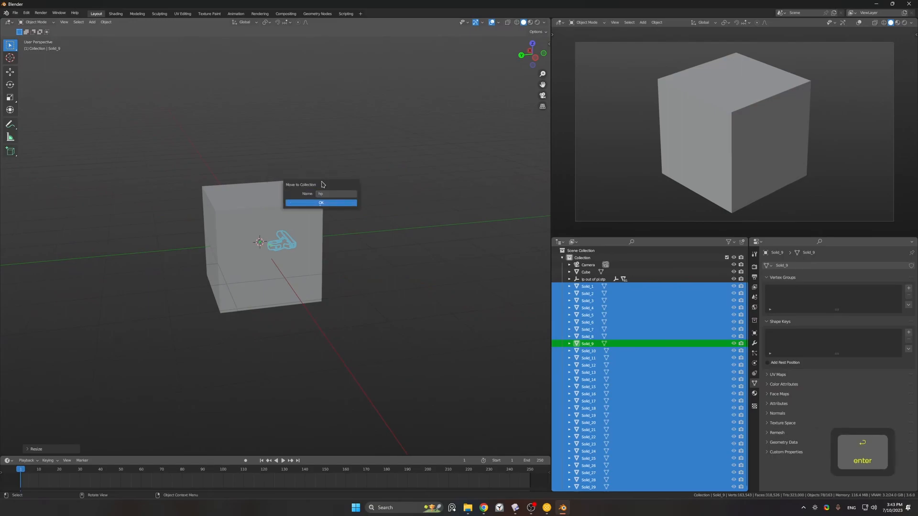
key("Return")
- Delete the default cube, collapse the hp collection and exclude it from the view layer
left_click(288, 209)
key("x")
left_click(289, 209)
middle_click_drag(287, 215, 282, 204, "ctrl")
left_click(259, 210)
left_click(570, 273)
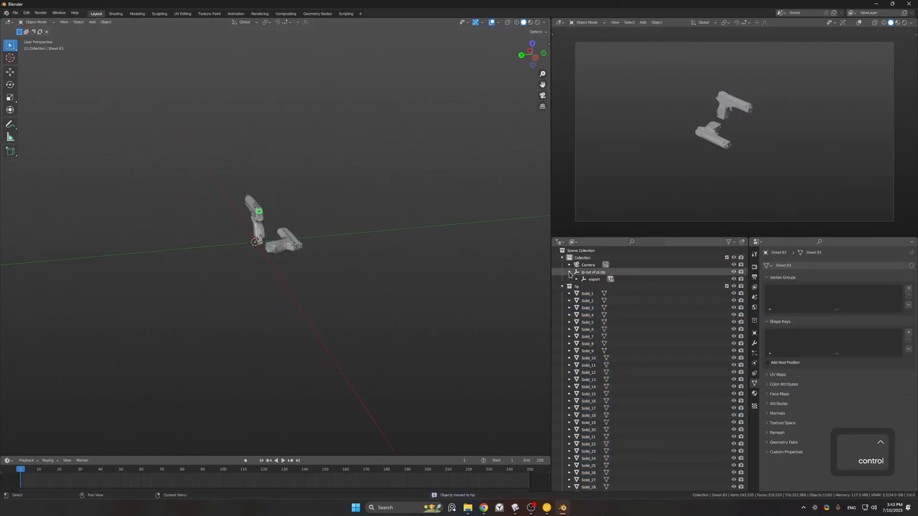
left_click(562, 279)
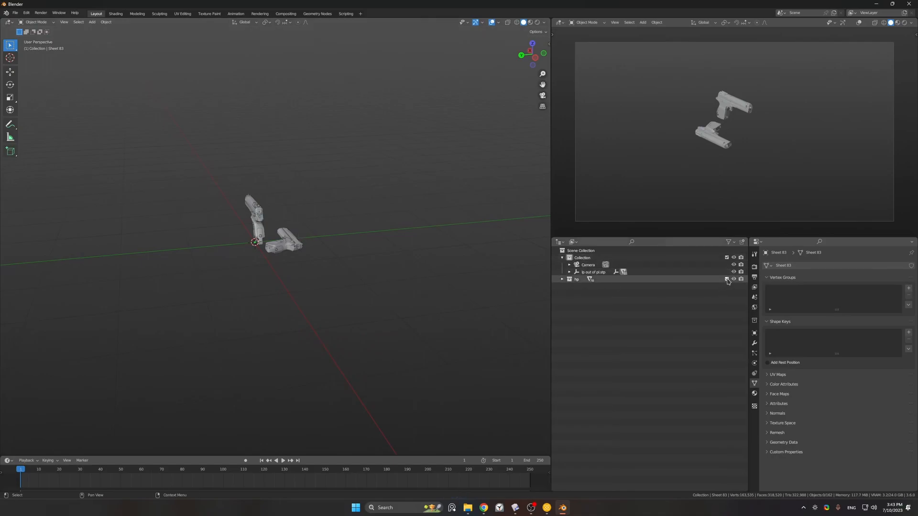
left_click(727, 279)
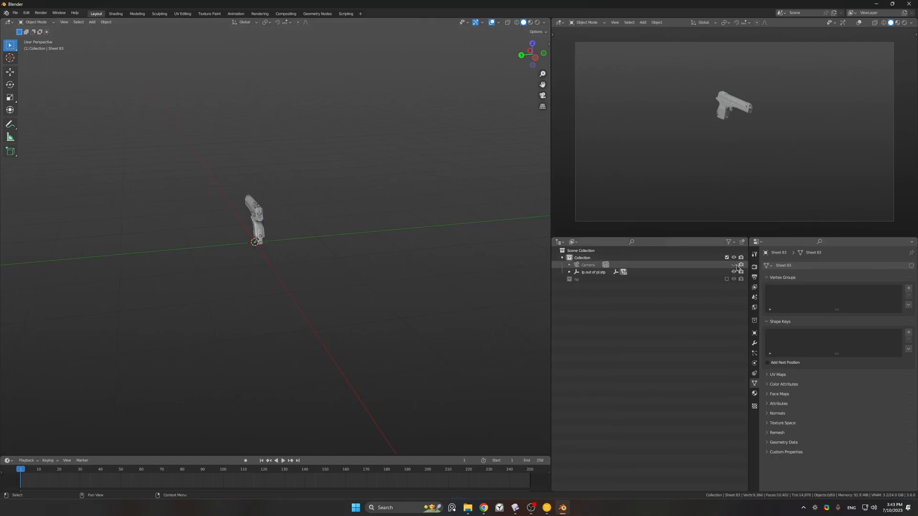
- Clear the parents of all low-poly parts and delete the leftover export and "lp out of pl" empties
key("a")
middle_click_drag(297, 188, 342, 201)
key("alt+p")
left_click(330, 202)
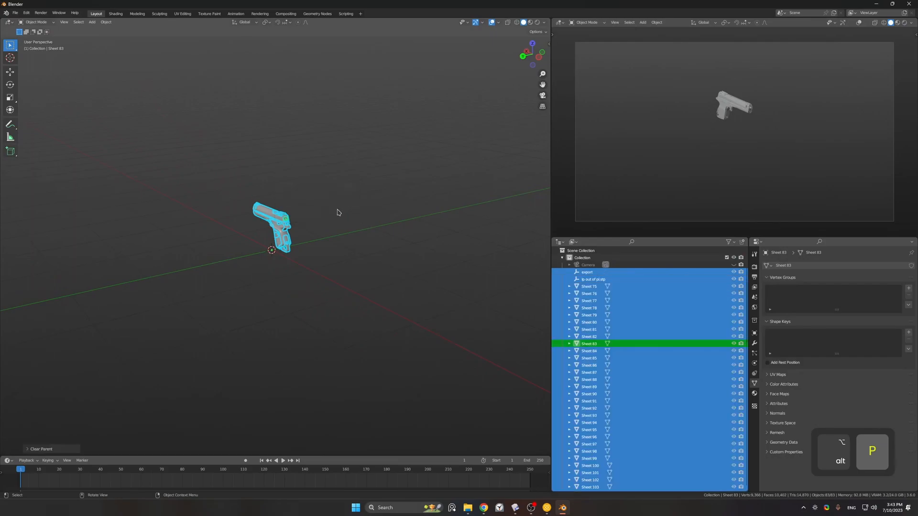
left_click(588, 279)
key("x")
left_click(587, 273)
key("x")
left_click(587, 273)
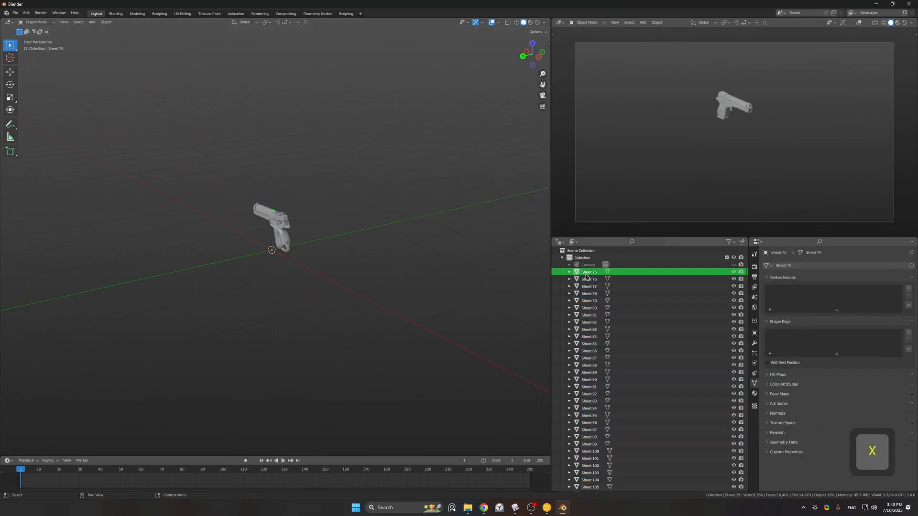
- Move all low-poly sheet objects into a new collection named lp
key("a")
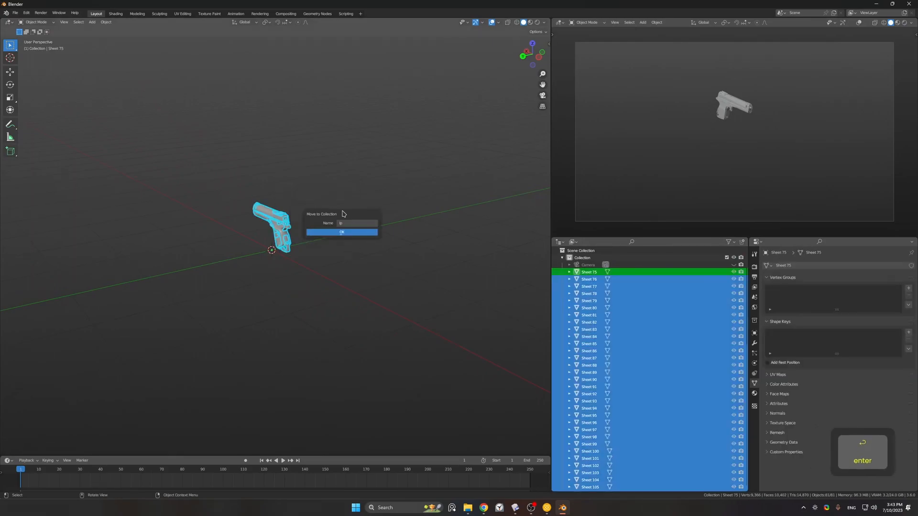
key("Return")
scroll(330, 172, "up", 5)
left_click(332, 167)
middle_click_drag(332, 165, 344, 185, "shift")
- Save the scene as untitled.blend in project folder 4
key("ctrl+s")
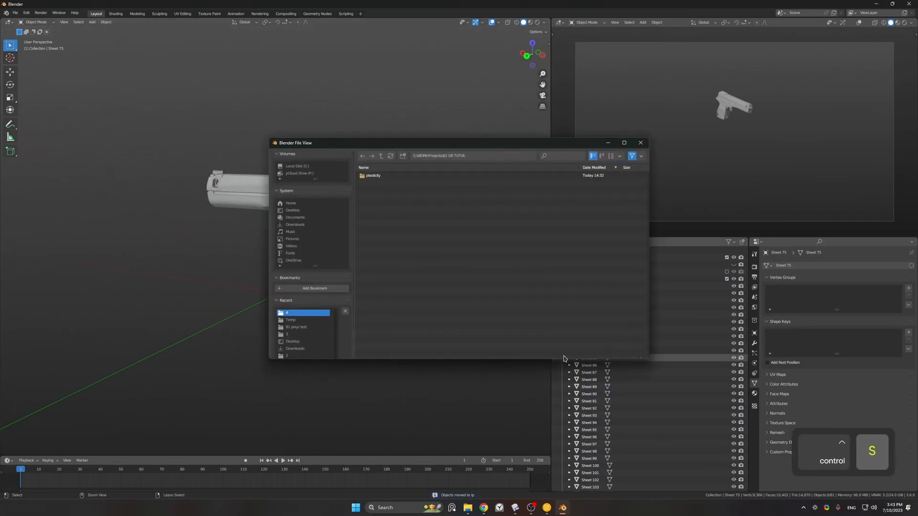
left_click(567, 354)
scroll(345, 220, "up", 3)
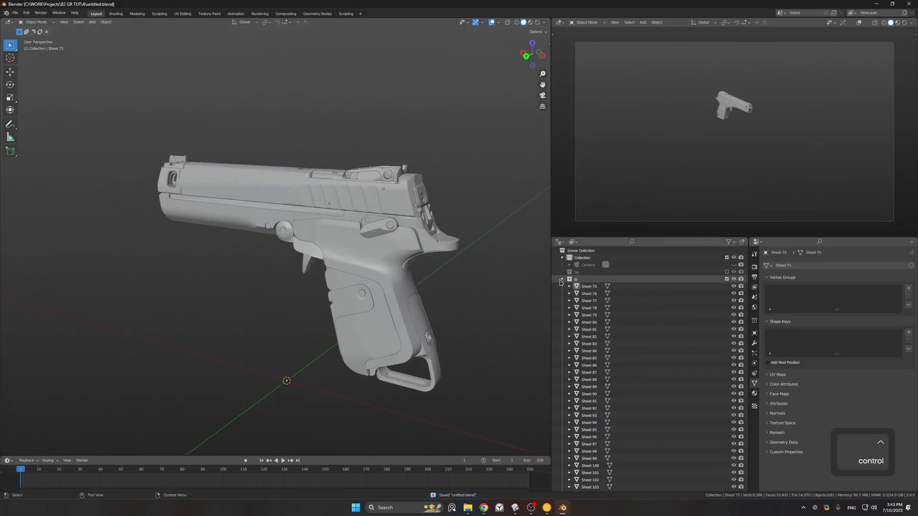
- Collapse the lp collection and reframe the camera so the low-poly pistol fills its view
left_click(562, 279)
left_click(669, 273)
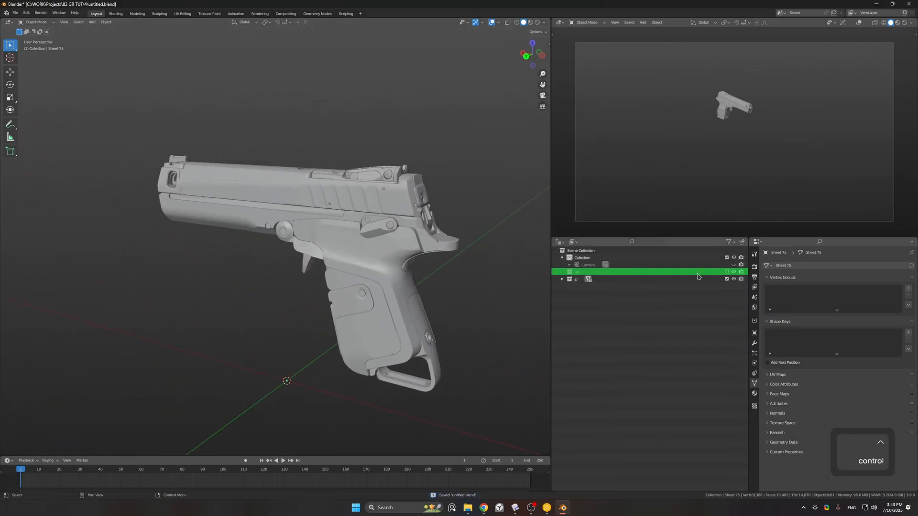
left_click(727, 257)
middle_click_drag(469, 230, 466, 240, "shift")
left_click(727, 258)
left_click(543, 97)
middle_click_drag(306, 205, 301, 146, "ctrl")
mouse_move(301, 146)
middle_mouse_down("shift")
mouse_move(297, 184)
mouse_move(325, 198)
mouse_move(319, 211)
middle_mouse_up("shift")
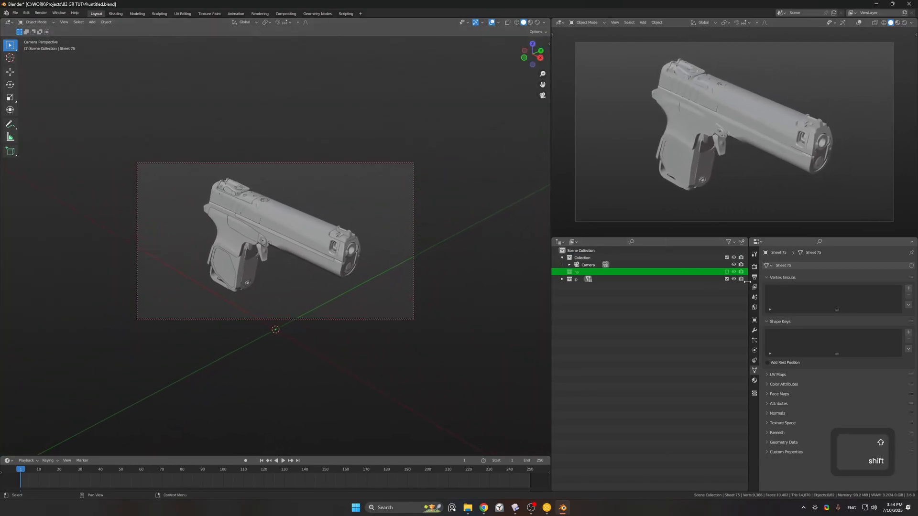
- Exclude the Collection and lp collections and show only the hp collection from a side view
left_click(726, 257)
left_click(726, 265)
middle_click_drag(311, 126, 516, 108)
middle_click_drag(389, 263, 349, 234, "shift")
left_click(726, 272)
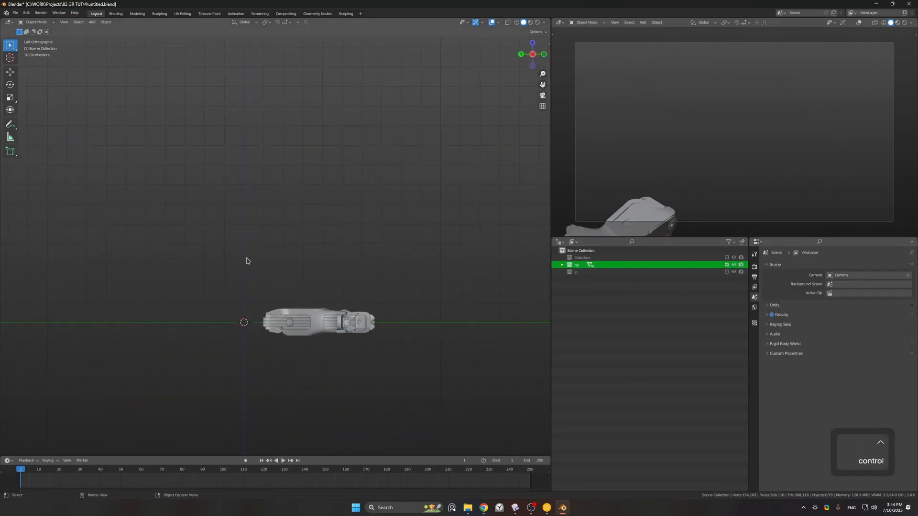
- Rotate all high-poly parts upright to match the low-poly pistol's orientation and save the file
key("a")
key("r")
left_click(244, 180)
left_click(245, 180)
middle_click_drag(245, 181, 289, 191)
middle_click_drag(289, 191, 351, 202, "shift")
key("ctrl+s")
- Exclude the hp collection and show the lp collection to check the mesh of a rear part
left_click(351, 202)
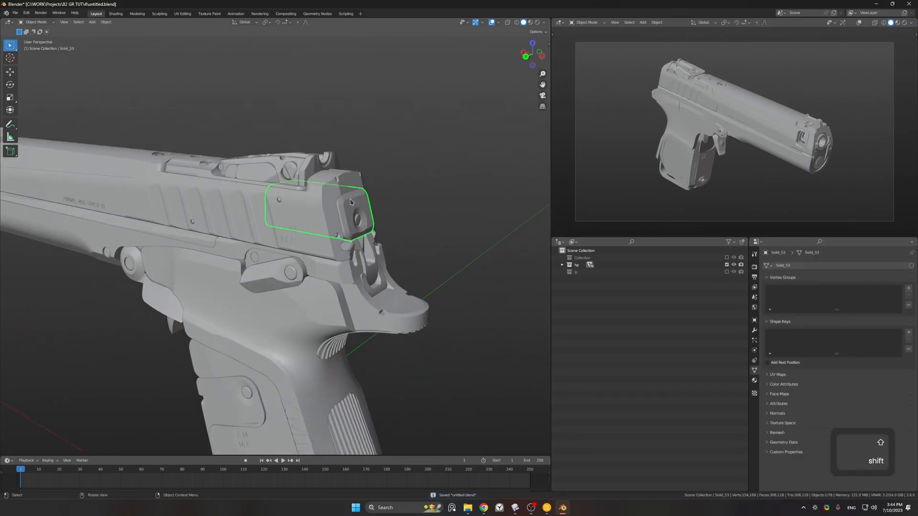
left_click(726, 264)
left_click(727, 272)
left_click(338, 211)
key("Tab")
key("Tab")
left_click(421, 227)
- Edit all low-poly parts together, select every sharp edge through a similar selection and mark the edges as seams
middle_click_drag(428, 206, 432, 233, "ctrl")
key("a")
key("Tab")
left_click(422, 220)
key("2")
left_click(314, 234)
key("shift+g")
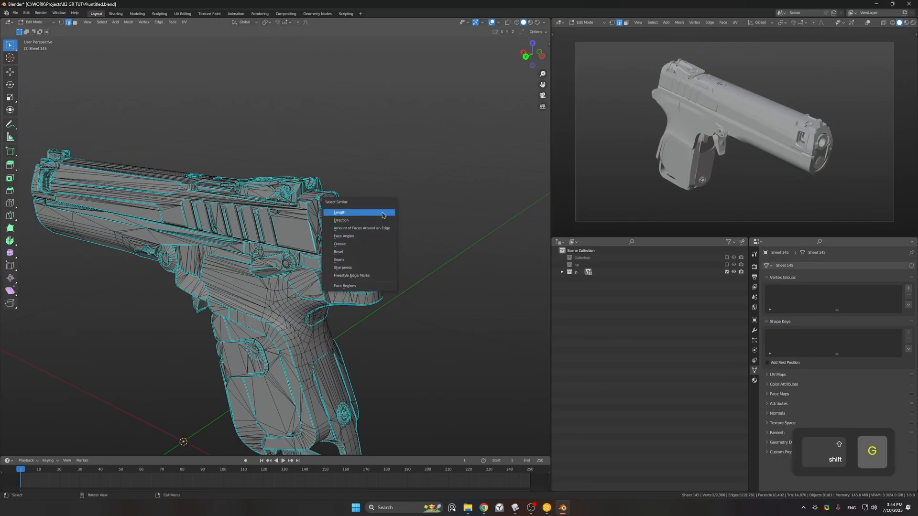
left_click(388, 204)
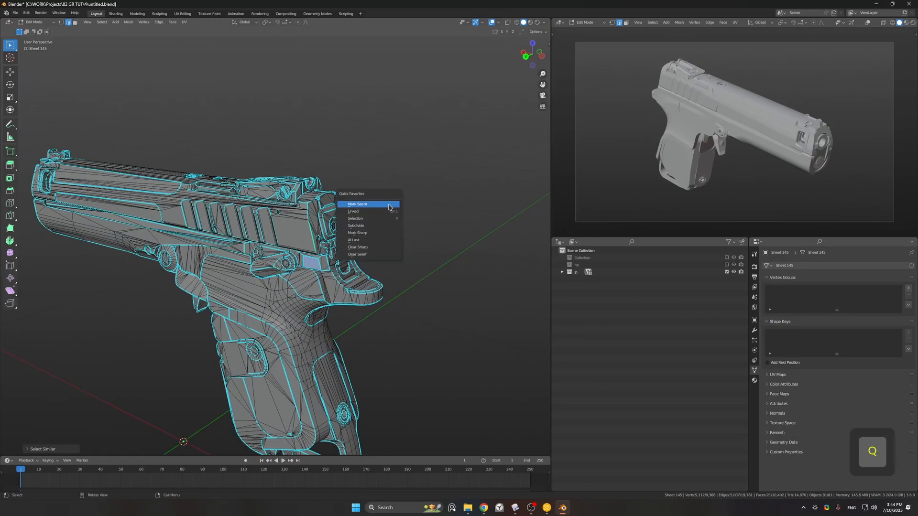
- Merge the closely spaced vertices on the curved frame surface above the grip
mouse_move(390, 200)
middle_mouse_down()
mouse_move(347, 197)
mouse_move(383, 211)
middle_mouse_up()
key("Tab")
key("Tab")
middle_click_drag(356, 286, 328, 290, "shift")
key("1")
left_click(310, 269)
left_click(317, 266, "shift")
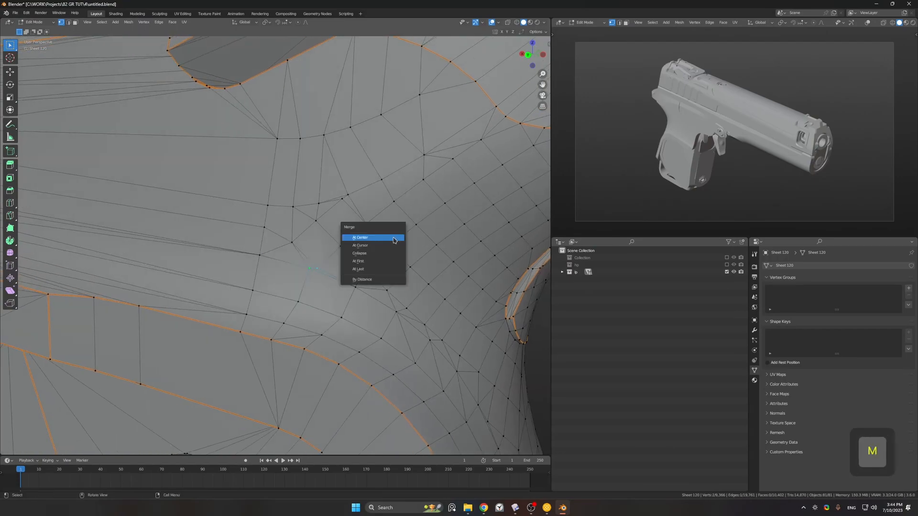
middle_click_drag(358, 236, 322, 206, "shift")
- Slide uneven vertices along their edges on the curved surface behind the grip panel to even out the topology
middle_click_drag(359, 258, 341, 311)
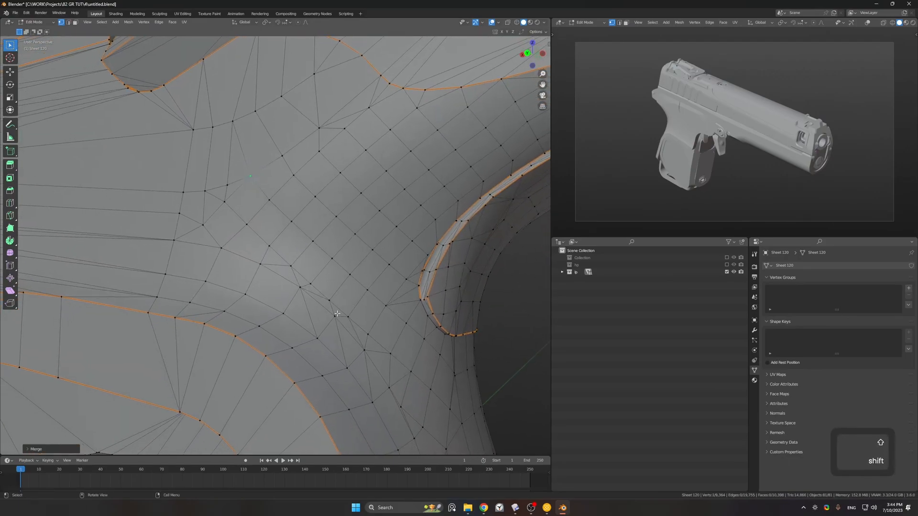
middle_click_drag(395, 357, 365, 366)
left_click(380, 378)
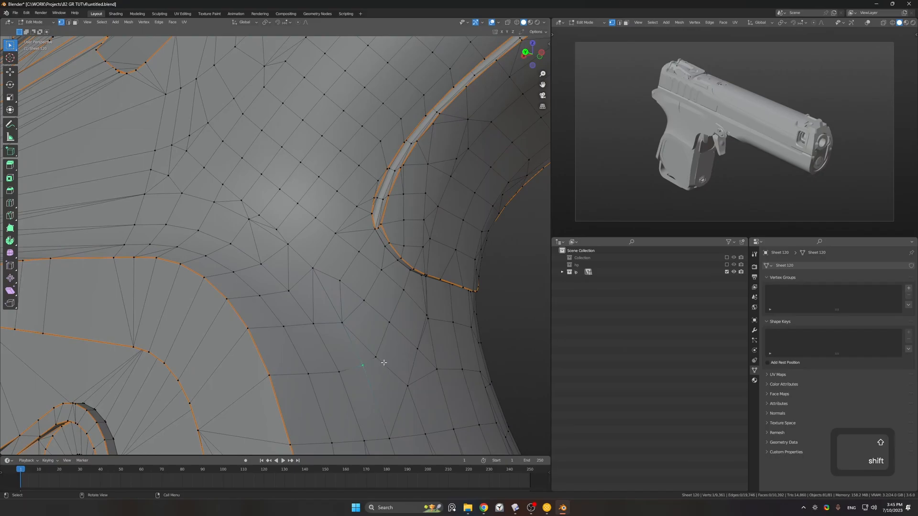
left_click(342, 374, "shift")
key("g")
key("g")
left_click(374, 352)
left_click(337, 370)
- Merge the remaining pair of close vertices in the middle of the frame's curved transition
middle_click_drag(433, 330, 473, 355, "ctrl")
left_click(455, 352)
middle_click_drag(473, 355, 432, 352, "shift")
middle_click_drag(277, 263, 335, 316)
left_click(337, 315)
left_click(334, 317, "shift")
key("q")
left_click(333, 316)
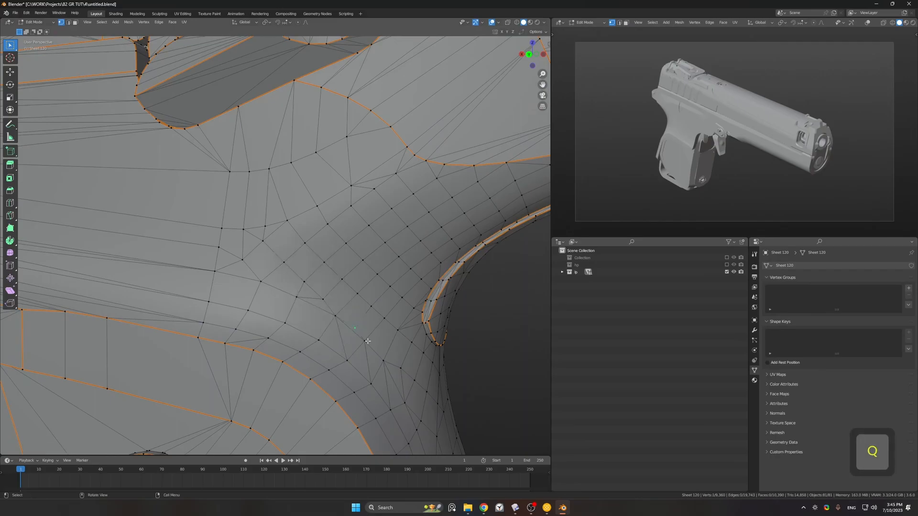
- Dissolve surplus vertices on the curved surface beside the beavertail
mouse_move(369, 321)
middle_mouse_down()
mouse_move(307, 307)
mouse_move(354, 321)
middle_mouse_up()
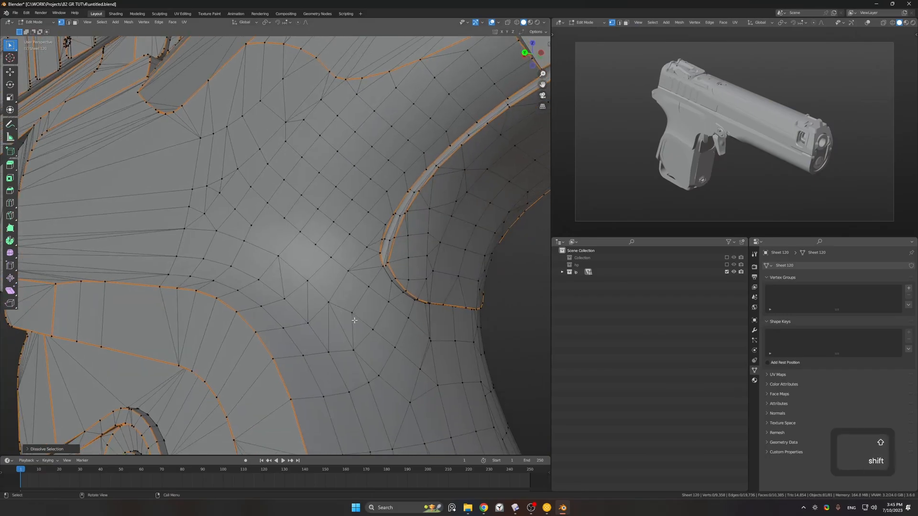
middle_click_drag(328, 257, 334, 230)
key("ctrl+x")
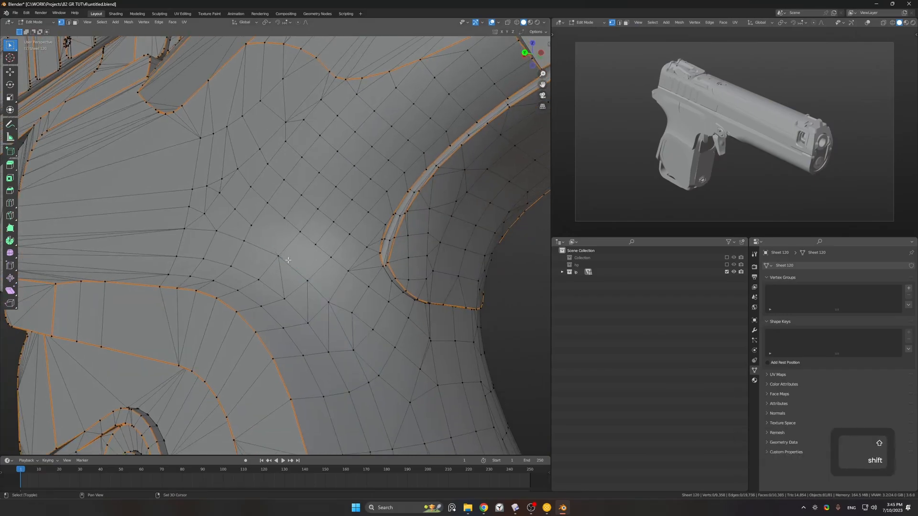
key("ctrl+shift+z")
left_click(322, 204)
key("ctrl+x")
- Clean up the surplus vertices on the opposite side of the frame and check the shading in Object Mode
scroll(345, 237, "down", 2)
middle_click_drag(356, 162, 507, 287, "shift")
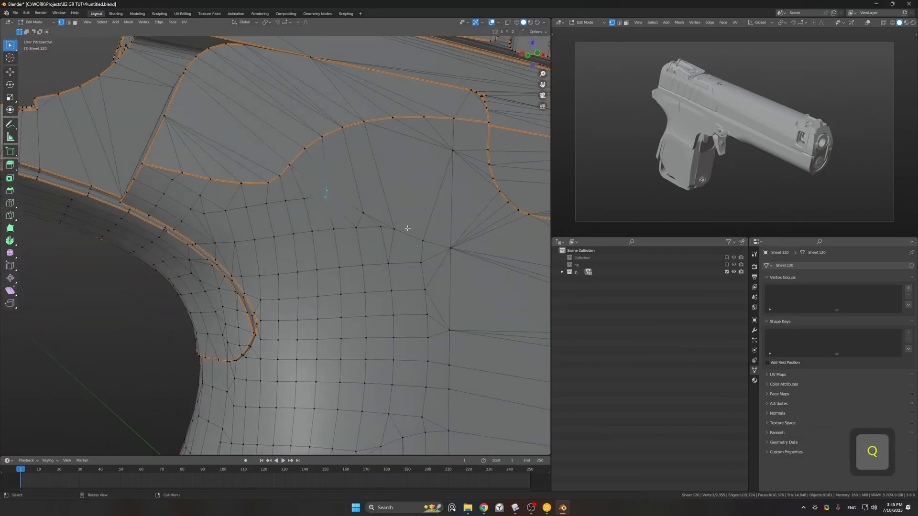
key("ctrl+x")
scroll(330, 225, "down", 4)
key("ctrl+shift+z")
key("Tab")
scroll(319, 239, "down", 3)
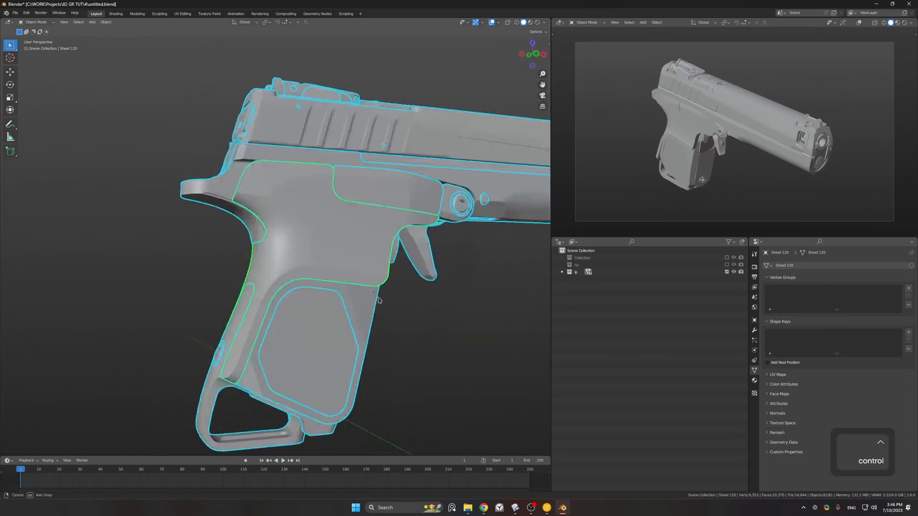
- Dissolve redundant vertices around the grip panel and down the rear of the grip
key("Tab")
scroll(364, 258, "up", 4)
middle_click_drag(430, 258, 366, 282)
left_click(364, 300)
key("ctrl+x")
scroll(378, 325, "up", 3)
left_click(383, 349, "shift")
middle_click_drag(396, 380, 369, 290, "shift")
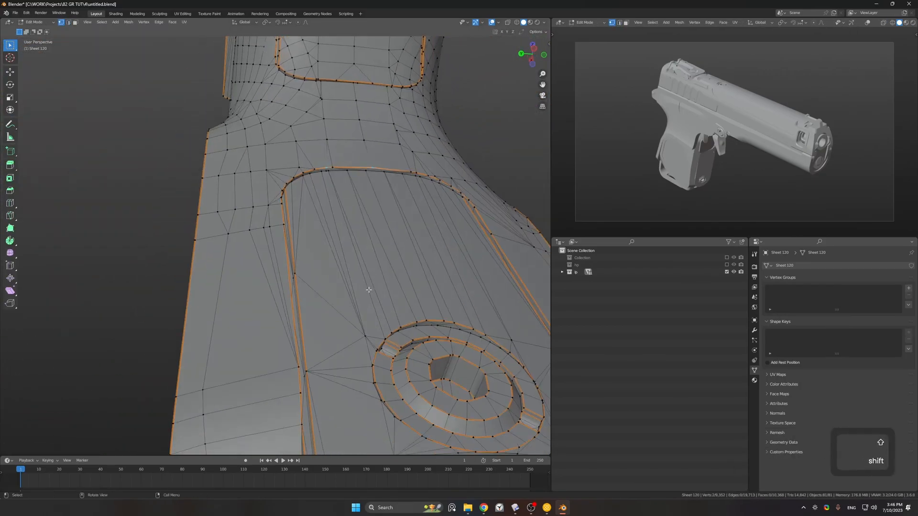
key("ctrl+x")
- Dissolve the excess vertices beneath the rounded rear cutout of the grip and review the back of the pistol
key("1")
middle_click_drag(267, 228, 267, 272)
key("Tab")
key("Tab")
middle_click_drag(151, 250, 377, 378)
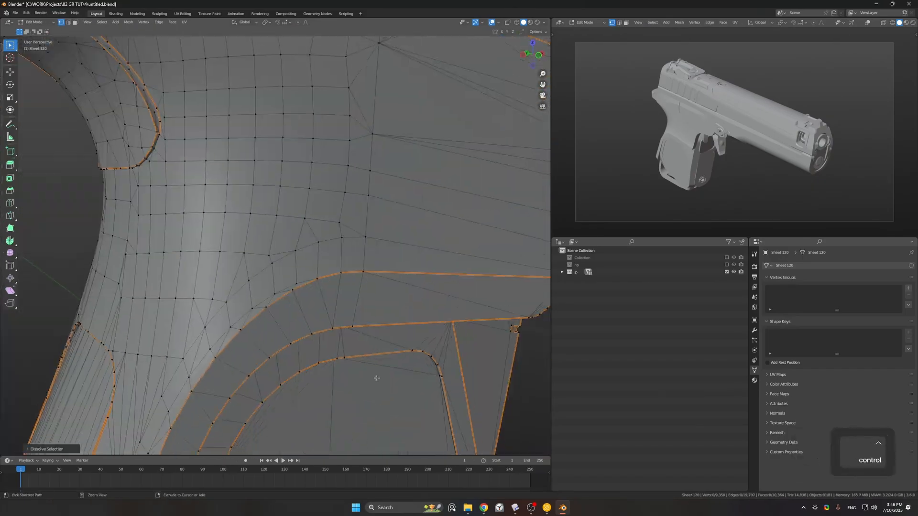
middle_click_drag(215, 248, 344, 225)
left_click(367, 234)
key("x")
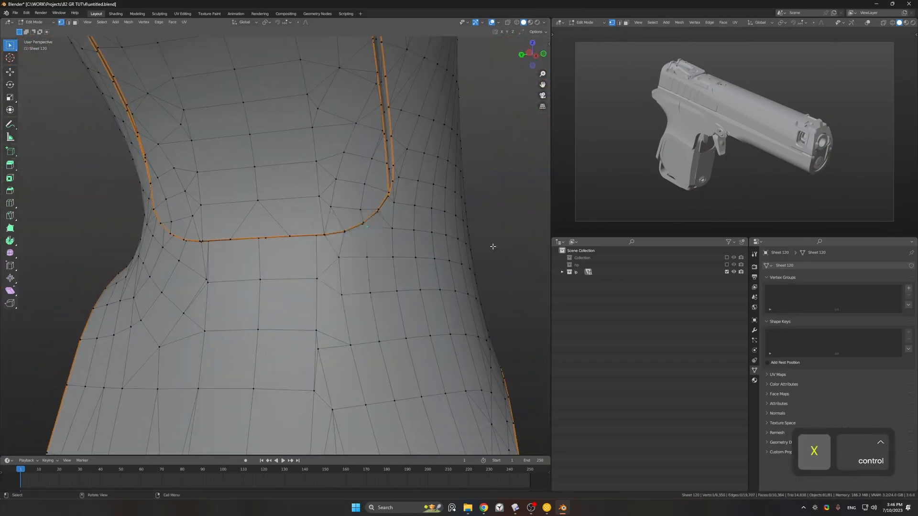
key("ctrl+x")
middle_click_drag(406, 239, 434, 293, "shift")
middle_click_drag(306, 287, 432, 324)
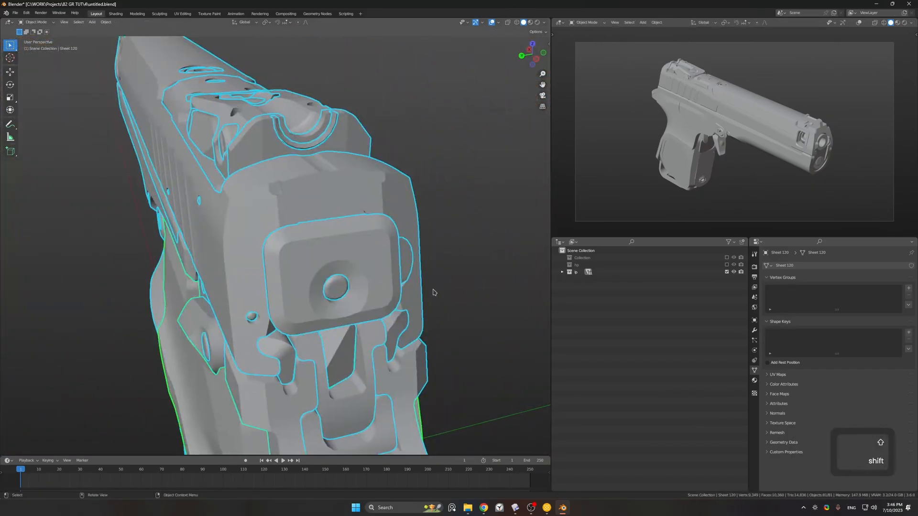
- Move the misaligned vertices along the rear sight's U-shaped notch to fit the neighbouring insert
key("Escape")
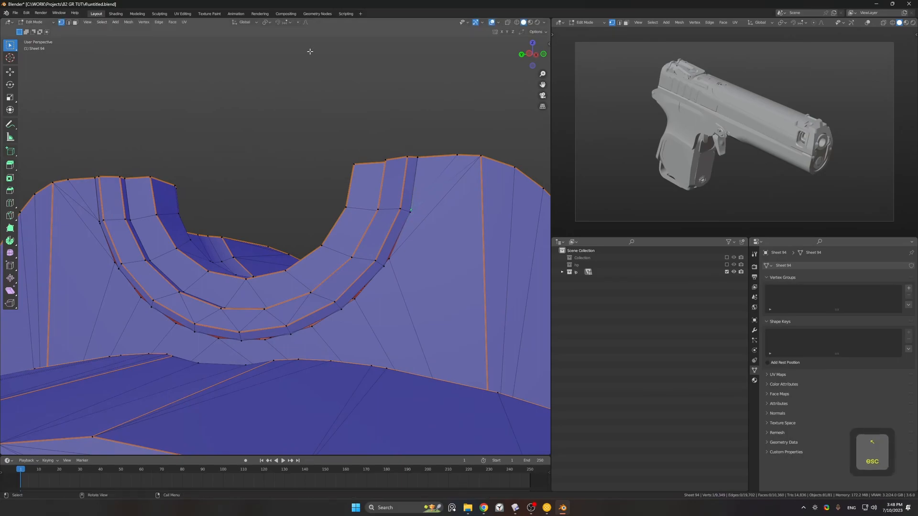
key("g")
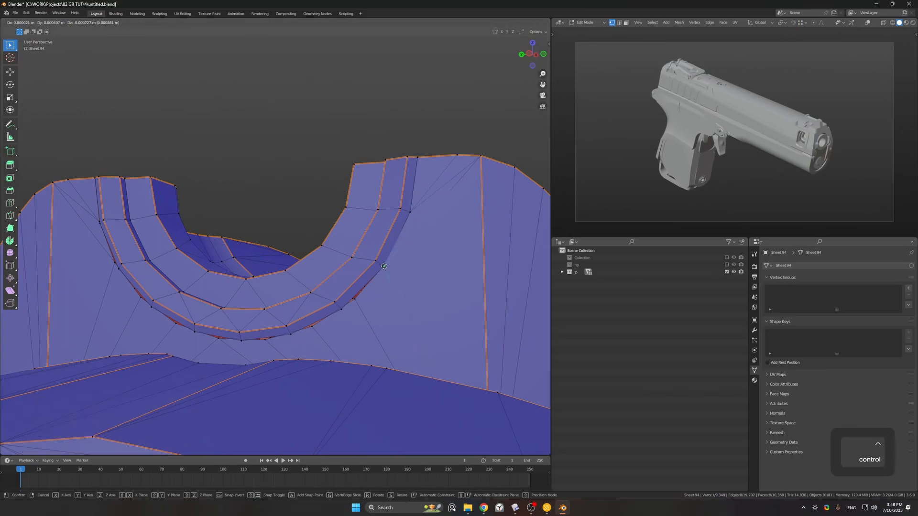
left_click_drag(307, 329, 309, 328)
middle_click_drag(308, 328, 375, 327, "shift")
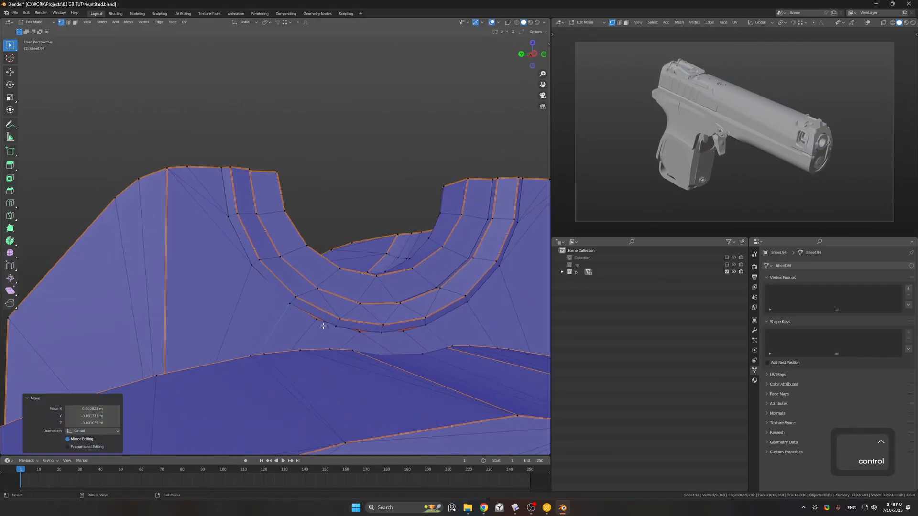
- Isolate the rear sight body and open its mesh for editing
middle_click_drag(414, 336, 241, 281)
key("Tab")
left_click(224, 272)
key("shift+h")
middle_click_drag(171, 258, 197, 246)
key("Tab")
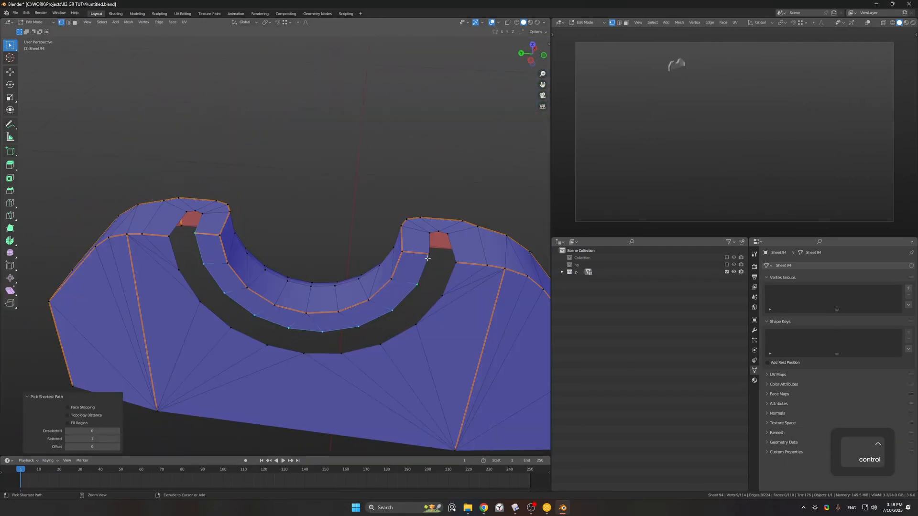
- Subdivide the curved edge paths along both sides of the rear sight body's U-shaped notch
left_click(429, 260)
right_click(430, 260)
mouse_move(430, 258)
left_click(477, 300)
left_click(456, 263)
right_click(168, 241)
key("q")
left_click(308, 239)
right_click(308, 240)
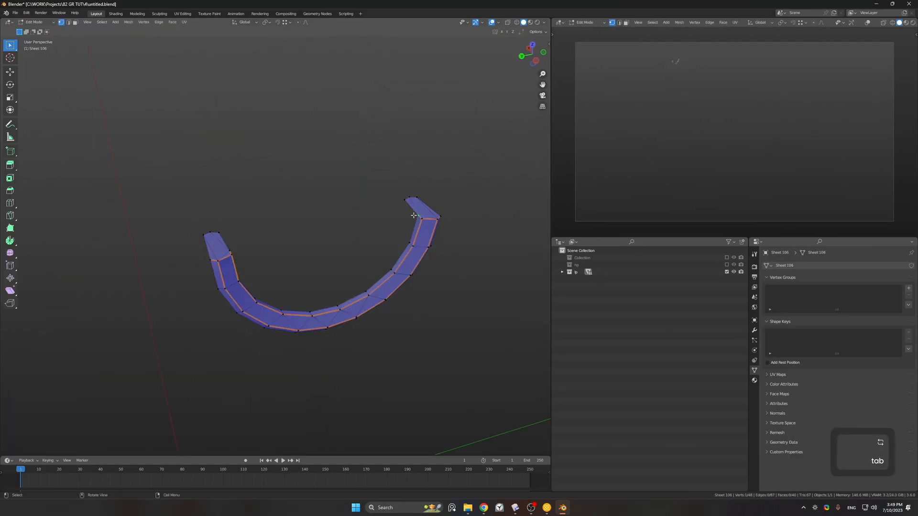
- Subdivide the curved edges along the isolated U-shaped rear sight insert to make its arc smoother
left_click(209, 235, "ctrl")
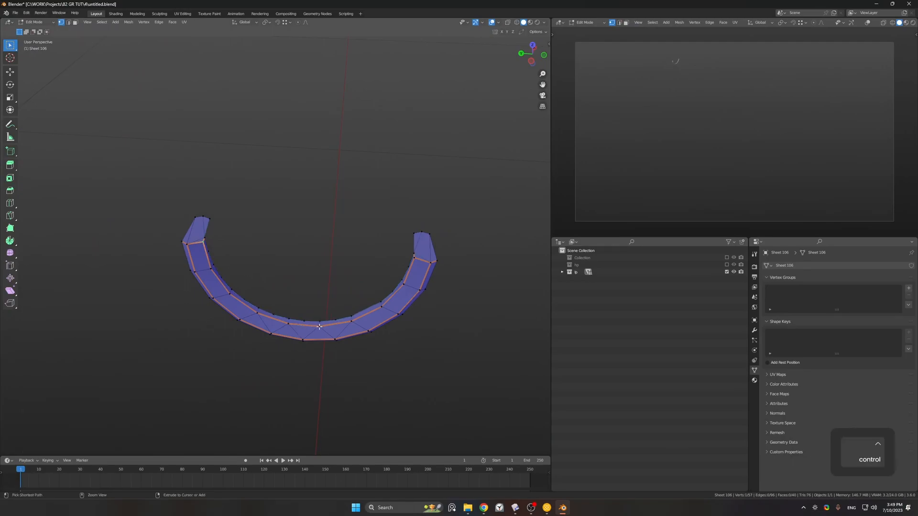
left_click(456, 303)
middle_click_drag(456, 303, 428, 238)
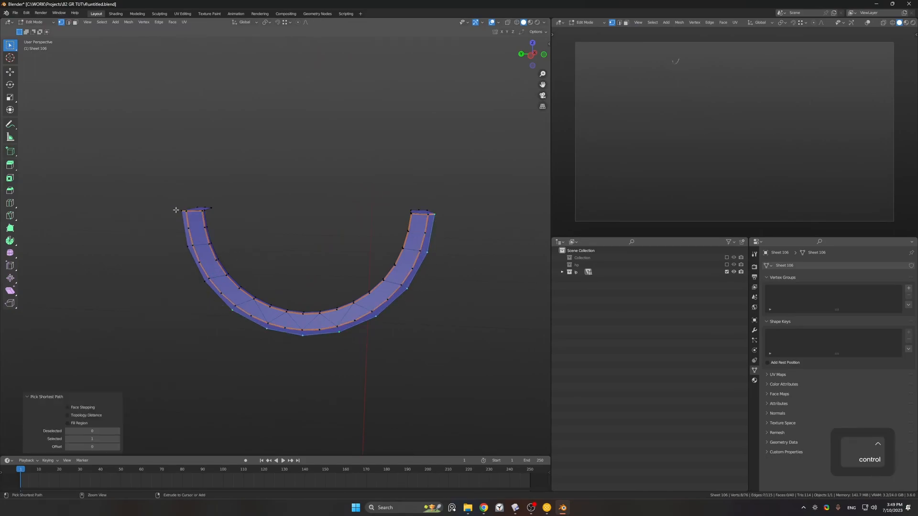
key("Tab")
middle_click_drag(280, 217, 327, 224)
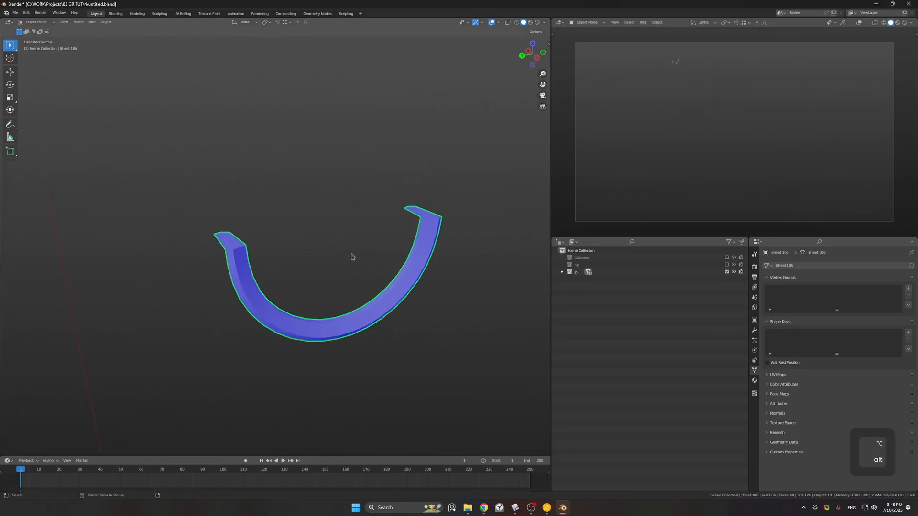
- Reveal all parts, isolate the pistol frame with the block below the rear plate, and open its mesh for editing
key("alt+h")
left_click(467, 205)
middle_click_drag(467, 206, 420, 243, "ctrl")
middle_click_drag(421, 242, 417, 210, "ctrl")
middle_click_drag(417, 210, 490, 213)
left_click(316, 236, "shift")
left_click(312, 174, "shift")
middle_click_drag(272, 193, 469, 217, "shift")
left_click(322, 207, "shift")
left_click(196, 232, "shift")
middle_click_drag(196, 232, 229, 167)
middle_click_drag(230, 167, 326, 104, "shift")
left_click(417, 190, "shift")
middle_click_drag(417, 190, 335, 215)
middle_click_drag(335, 215, 389, 281, "ctrl")
middle_click_drag(390, 281, 426, 258, "shift")
key("Tab")
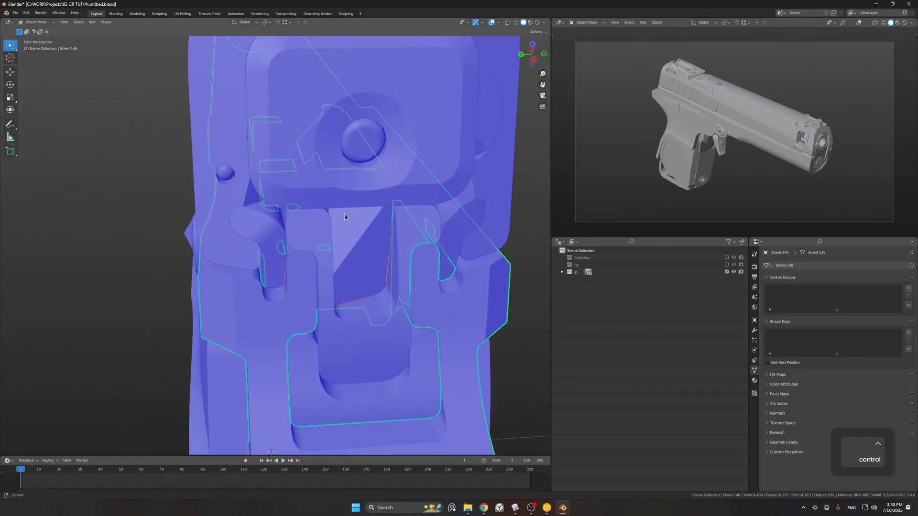
key("Tab")
middle_click_drag(365, 148, 326, 249)
- Select the central rear block of the frame as linked geometry delimited by seams and separate it into its own object
key("l")
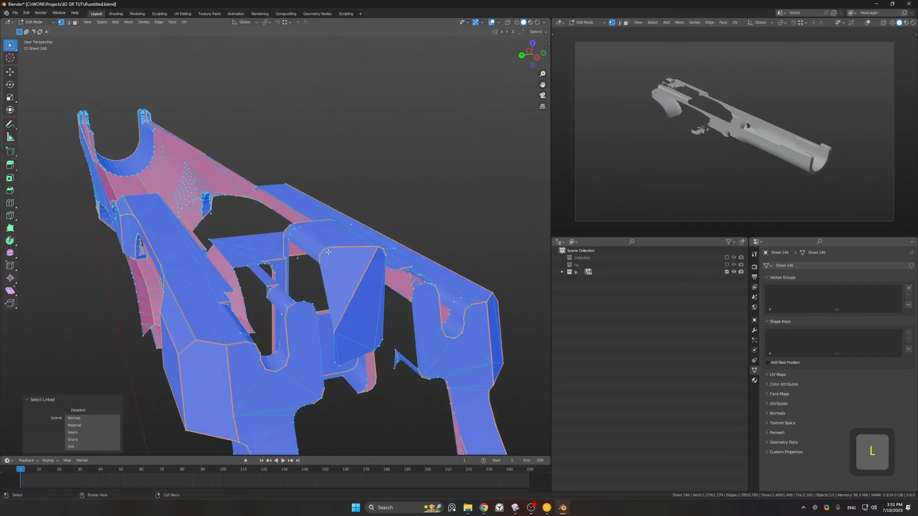
left_click(73, 432)
left_click(368, 302)
mouse_move(368, 303)
middle_mouse_down()
mouse_move(379, 316)
mouse_move(358, 314)
middle_mouse_up()
middle_click_drag(414, 194, 442, 199)
key("3")
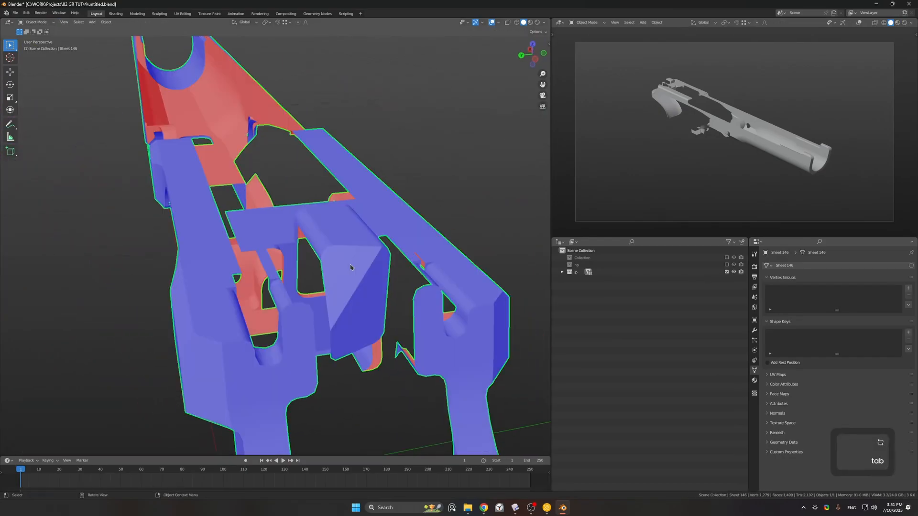
left_click(370, 272)
key("l")
middle_click_drag(349, 241, 288, 219)
left_click(347, 212)
key("Tab")
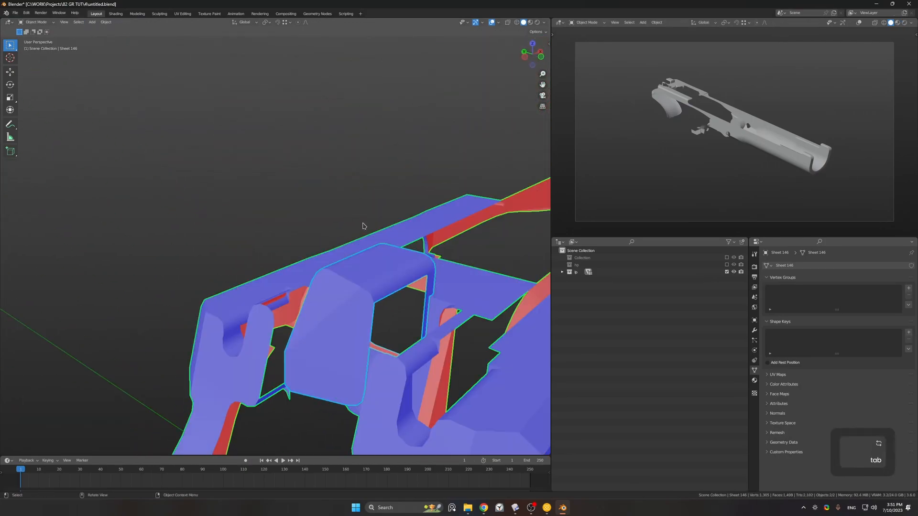
- Isolate the separated rear block, delete its hidden inner faces, and reveal the rest of the pistol
key("shift+h")
key("KP_1")
key("Tab")
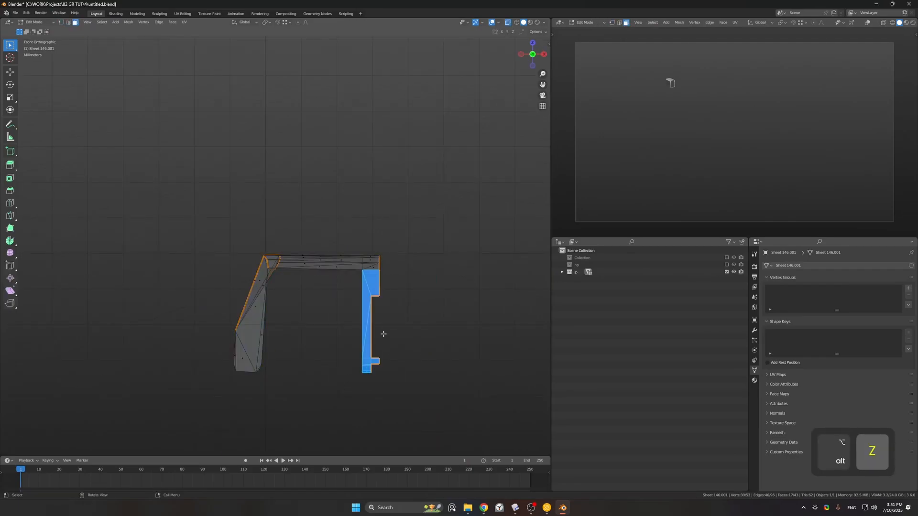
key("alt+h")
middle_click_drag(388, 306, 507, 268)
middle_click_drag(507, 268, 530, 201, "shift")
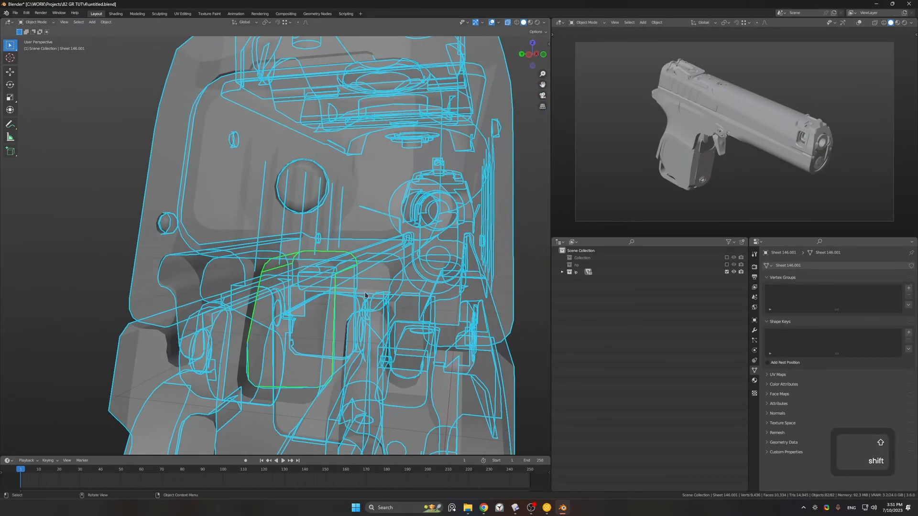
key("alt+z")
middle_click_drag(421, 249, 401, 257)
middle_click_drag(326, 289, 365, 260)
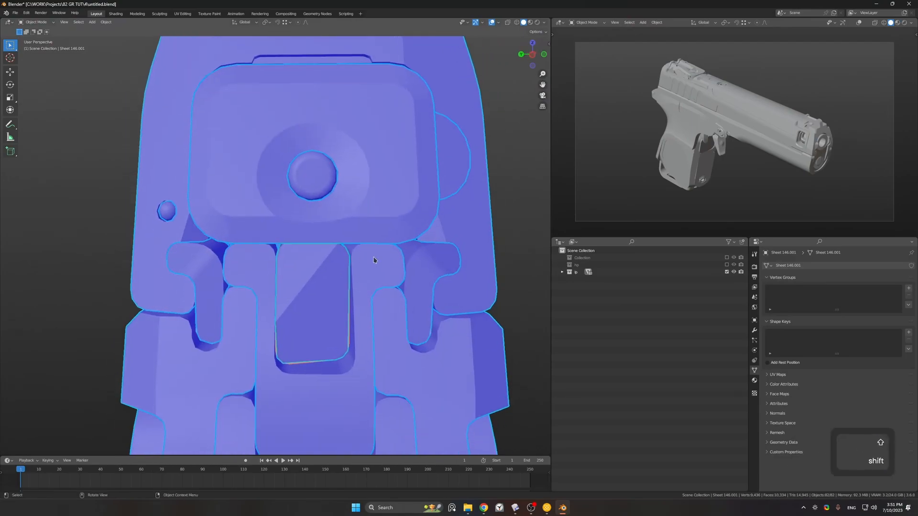
- Isolate the rounded parts below the rear plate and delete their hidden inner end faces, then reveal the pistol
left_click(367, 262)
key("h")
left_click(209, 269, "shift")
left_click(425, 268, "shift")
key("shift+h")
middle_click_drag(420, 267, 423, 295)
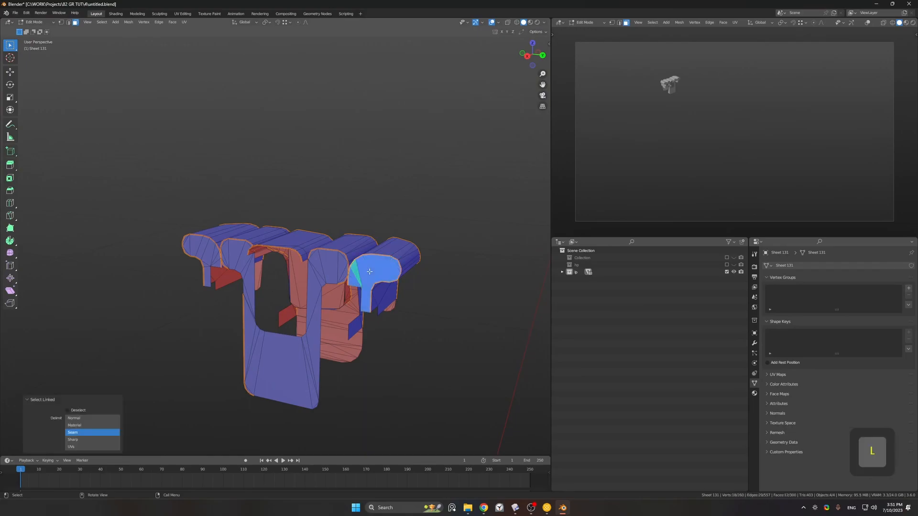
left_click(196, 250)
middle_click_drag(197, 251, 258, 357)
key("Tab")
key("Tab")
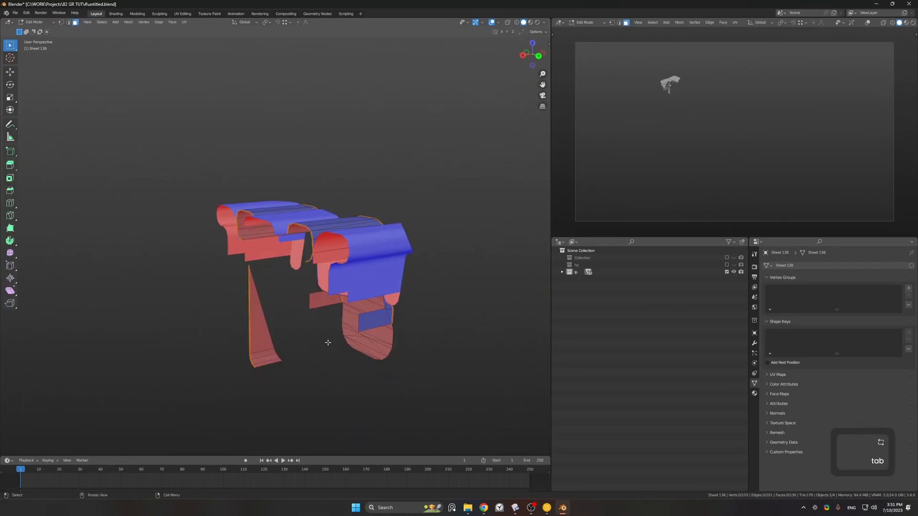
left_click(329, 344)
key("Tab")
key("alt+h")
- Move the lower corner vertices of the central rear block to fit the surrounding cutout
middle_click_drag(244, 330, 289, 276)
left_click(341, 307)
left_click(312, 294)
scroll(325, 277, "up", 6)
key("Tab")
scroll(359, 318, "up", 1)
key("g")
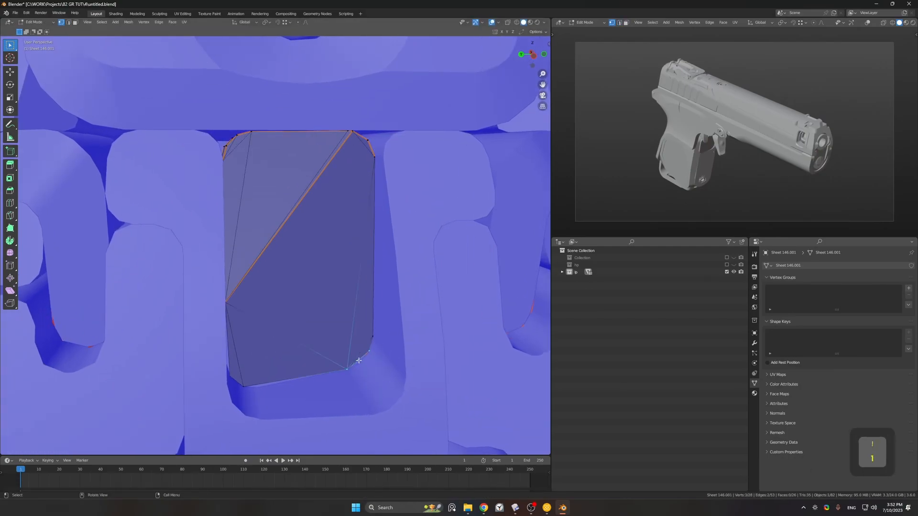
left_click(361, 364)
key("g")
left_click(361, 367)
middle_click_drag(361, 367, 352, 303)
- With the wireframe overlay shown, subdivide the rear block's rounded lower corner edge and snap its vertices onto the cutout outline
left_click(498, 23)
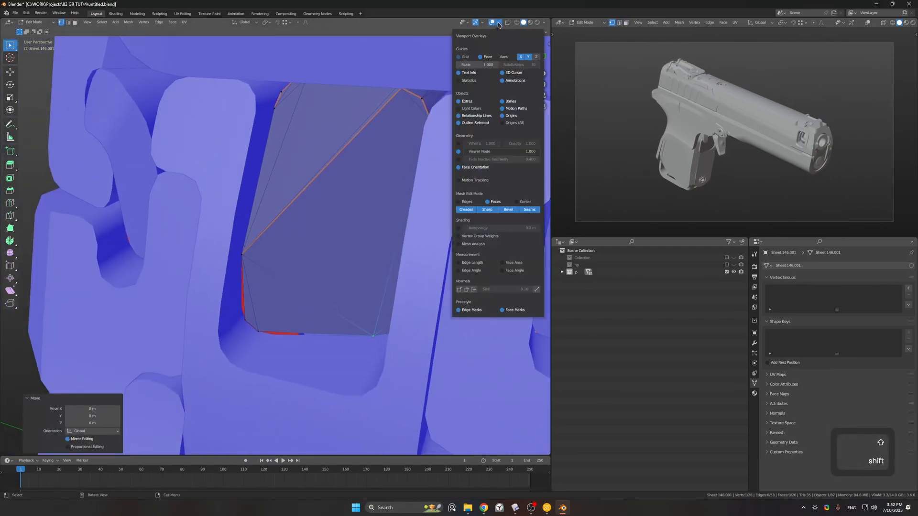
middle_click_drag(252, 377, 268, 359, "shift")
left_click(275, 313)
key("g")
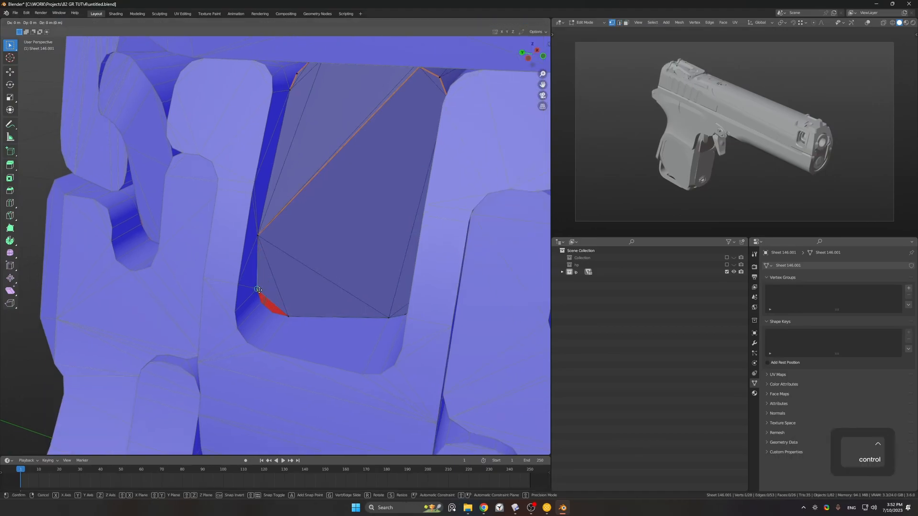
key("q")
left_click(272, 302)
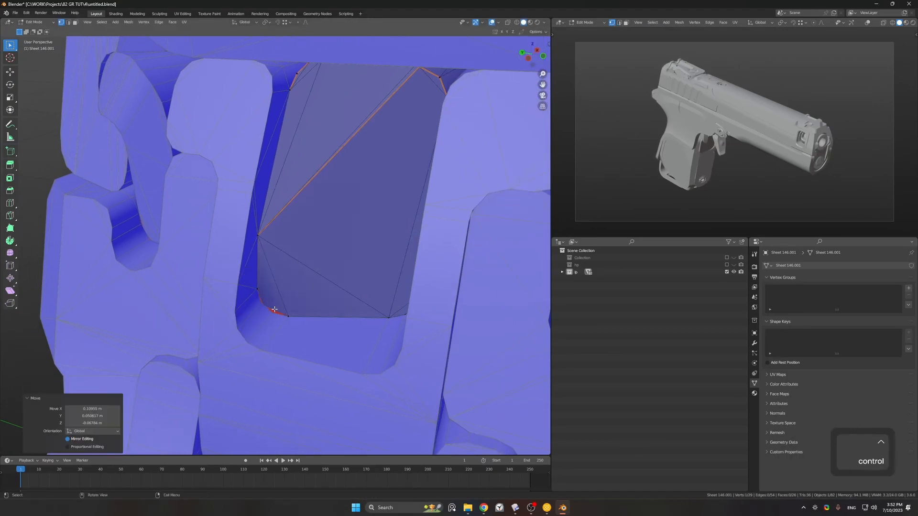
middle_click_drag(272, 301, 275, 330, "ctrl")
mouse_move(275, 330)
middle_mouse_down()
mouse_move(281, 279)
mouse_move(293, 325)
middle_mouse_up()
- Unwrap all low-poly meshes together with the Angle Based method and a 0.001 margin, and open the UV Editing workspace
key("a")
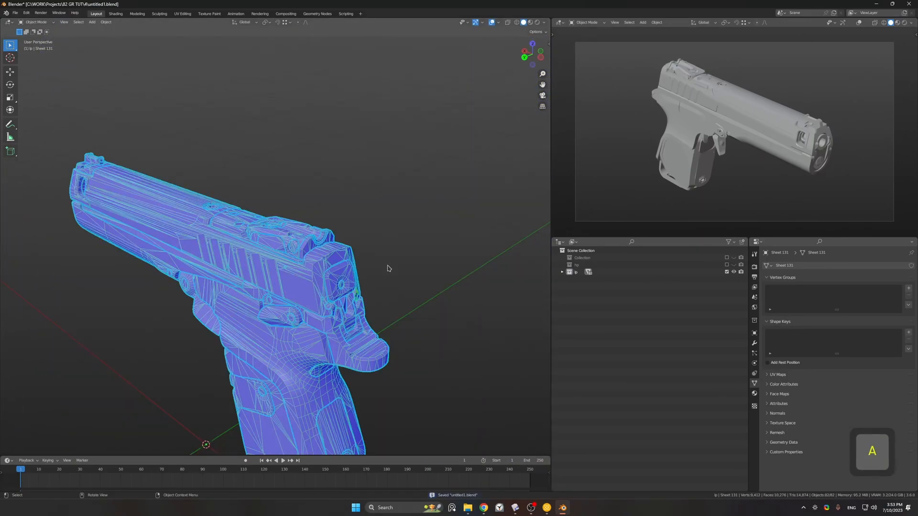
key("Tab")
middle_click_drag(373, 260, 370, 216, "shift")
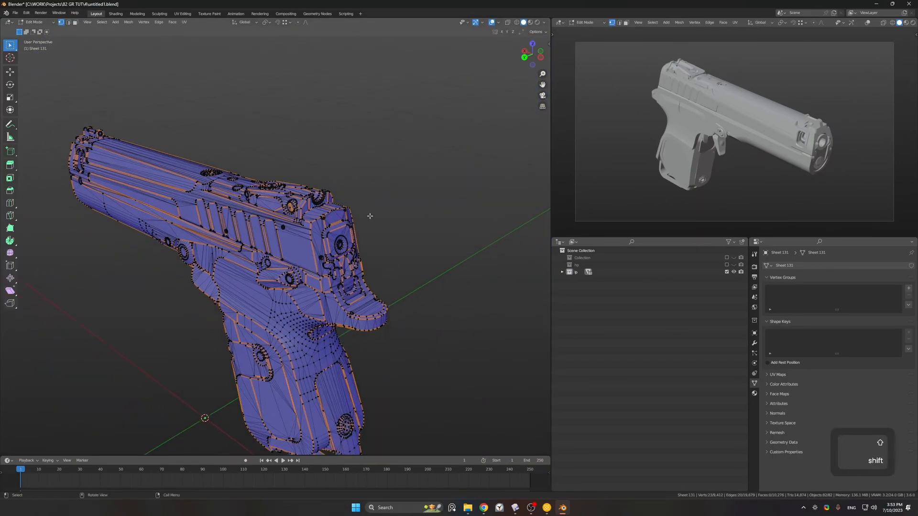
key("a")
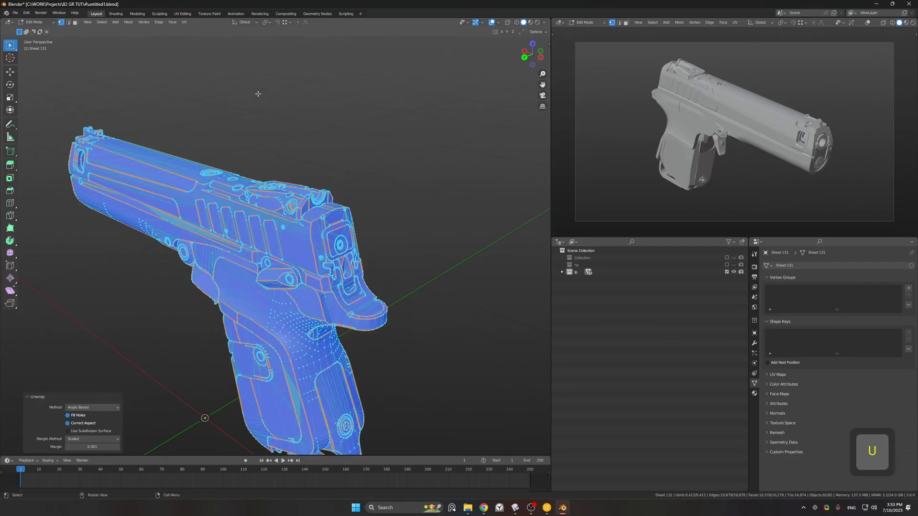
left_click(182, 14)
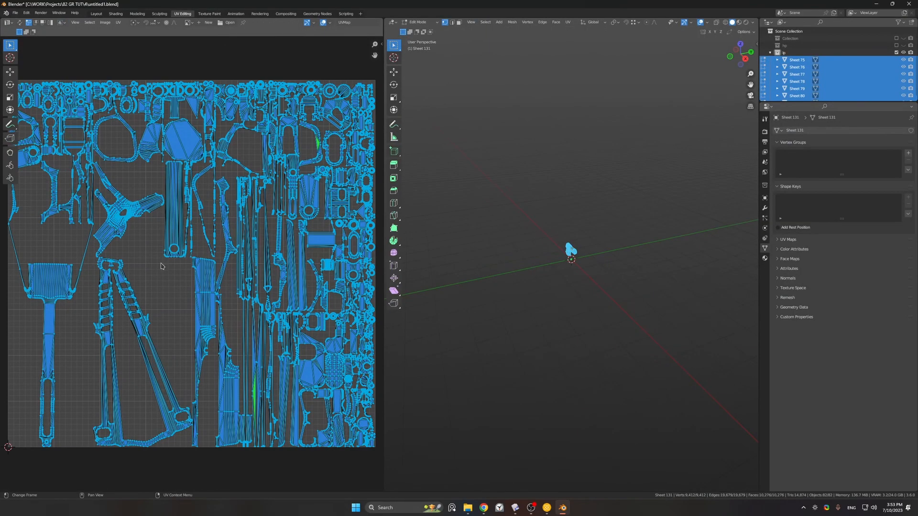
- Leave mesh editing and widen the 3D viewport around the pistol
key("Tab")
middle_click_drag(580, 214, 588, 168, "ctrl")
left_click_drag(759, 187, 803, 187)
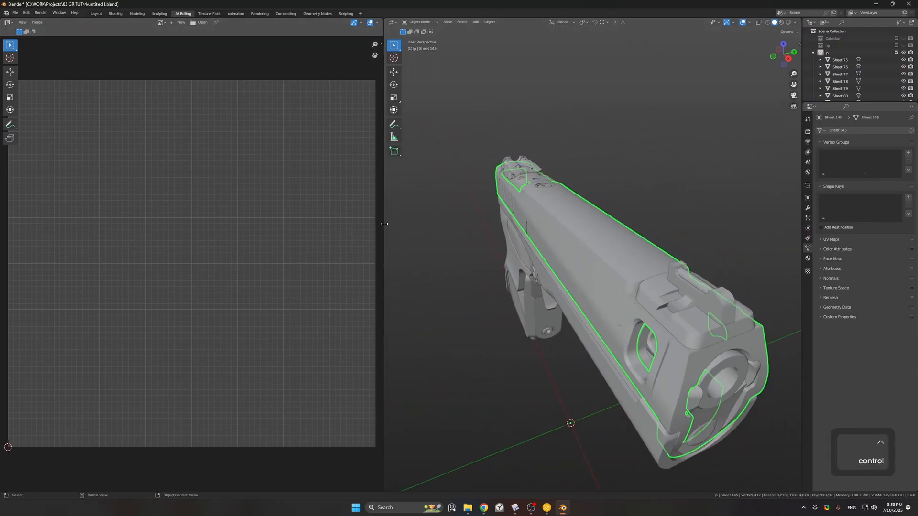
- Enlarge the 3D viewport and select the edges around the raised rear corner of the slide mesh in edge mode
left_click_drag(384, 223, 331, 225)
middle_click_drag(450, 282, 430, 337)
key("Tab")
middle_click_drag(431, 337, 530, 229, "shift")
key("2")
left_click(591, 227)
middle_click_drag(592, 227, 679, 244)
left_click(526, 294, "shift")
middle_click_drag(525, 294, 609, 288)
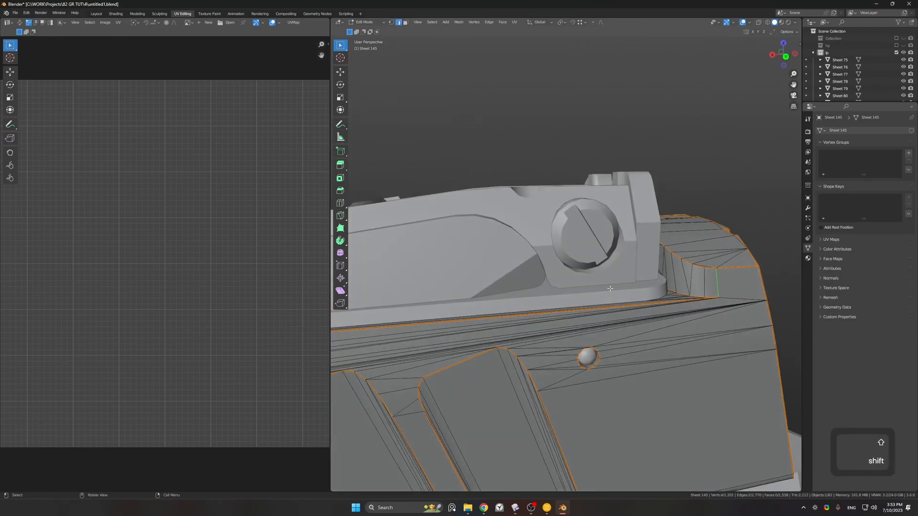
- Isolate the slide and merge the nearly coincident vertices at the curved corner of its raised section
key("Tab")
middle_click_drag(674, 276, 598, 316, "shift")
key("shift+h")
key("Tab")
middle_click_drag(597, 316, 634, 345, "shift")
middle_click_drag(634, 345, 774, 363)
middle_click_drag(669, 354, 641, 320, "shift")
mouse_move(574, 316)
middle_mouse_down("shift")
mouse_move(493, 299)
mouse_move(659, 311)
mouse_move(576, 326)
middle_mouse_up("shift")
left_click(639, 316, "shift")
middle_click_drag(576, 326, 606, 224, "ctrl")
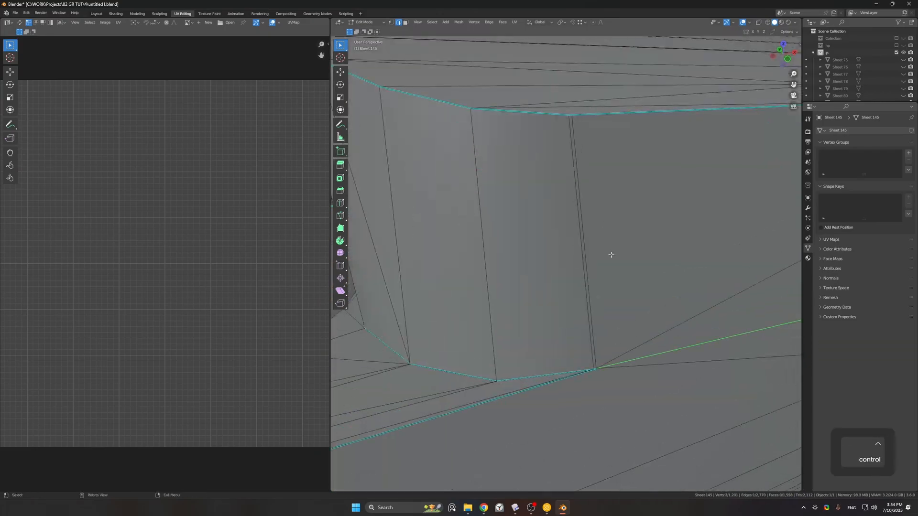
key("1")
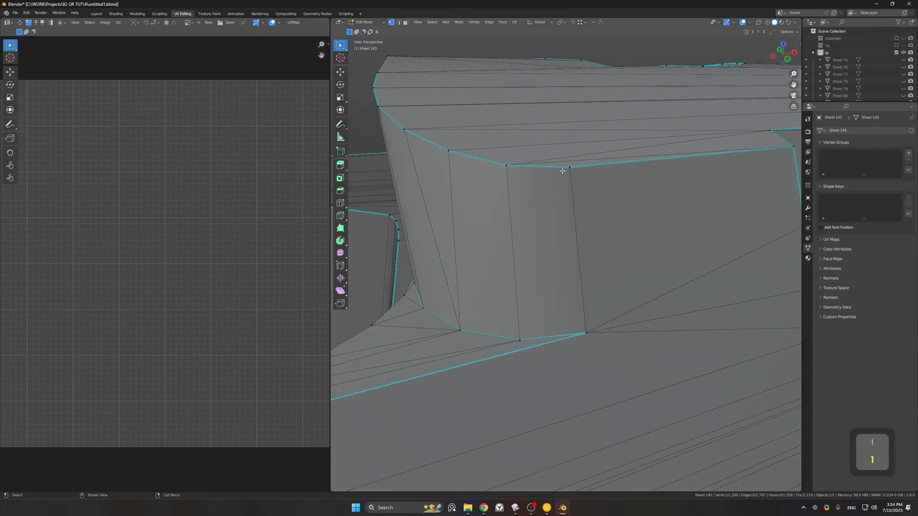
- Change the mesh edge overlays so that the isolated slide shows its seams instead of its sharp edges
middle_click_drag(564, 172, 568, 210)
middle_click_drag(569, 210, 617, 367, "ctrl")
key("Tab")
key("Tab")
key("Tab")
key("Tab")
left_click(749, 23)
left_click(780, 208)
key("2")
key("Tab")
middle_click_drag(559, 283, 526, 344)
key("Tab")
middle_click_drag(526, 344, 711, 348, "shift")
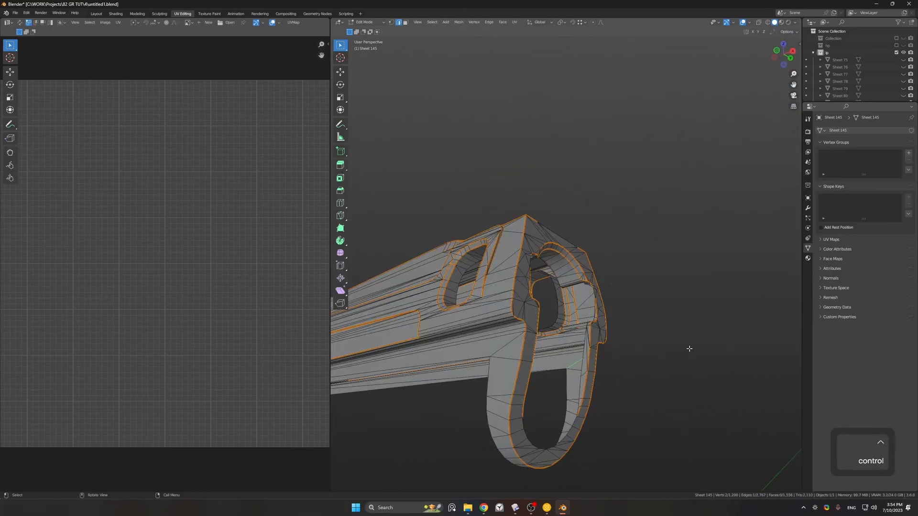
- Select the whole slide mesh and unwrap it along its marked seams
middle_click_drag(505, 345, 566, 334)
middle_click_drag(566, 334, 793, 334, "shift")
middle_click_drag(53, 337, 244, 340, "shift")
middle_click_drag(636, 292, 605, 187, "shift")
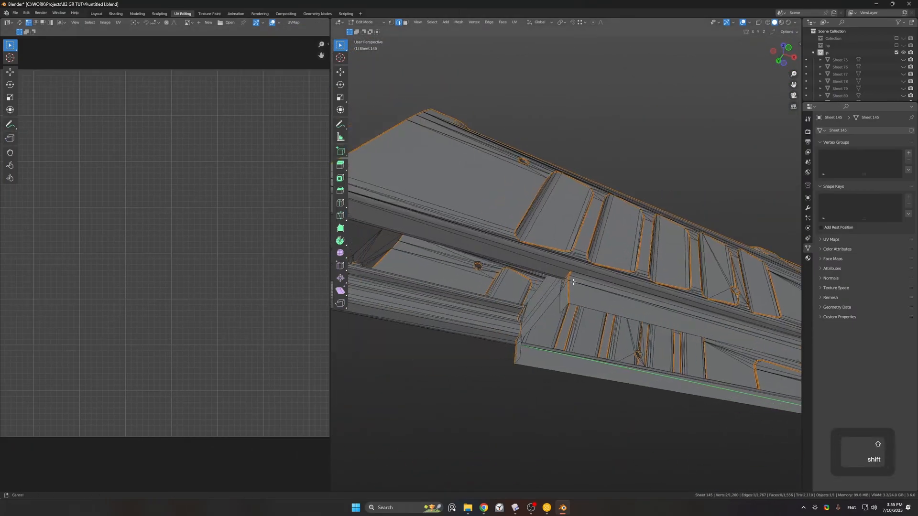
key("q")
key("a")
key("q")
scroll(306, 214, "down", 4)
left_click(311, 213)
scroll(287, 225, "up", 2)
- Mark an extra seam near the slide's front end, unwrap the mesh again and run Select Overlap
middle_click_drag(509, 335, 750, 307, "shift")
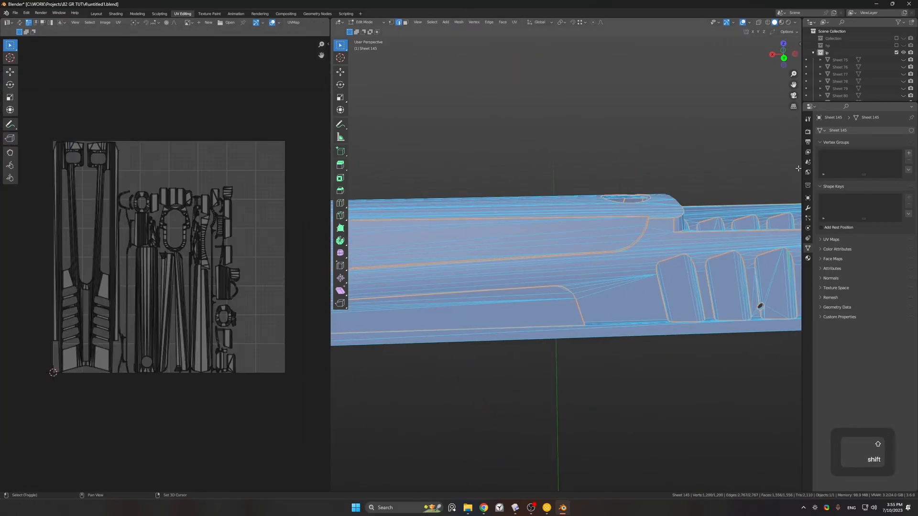
middle_click_drag(454, 306, 765, 306, "shift")
middle_click_drag(414, 148, 564, 191)
left_click(507, 286)
key("q")
middle_click_drag(511, 285, 675, 238)
key("a")
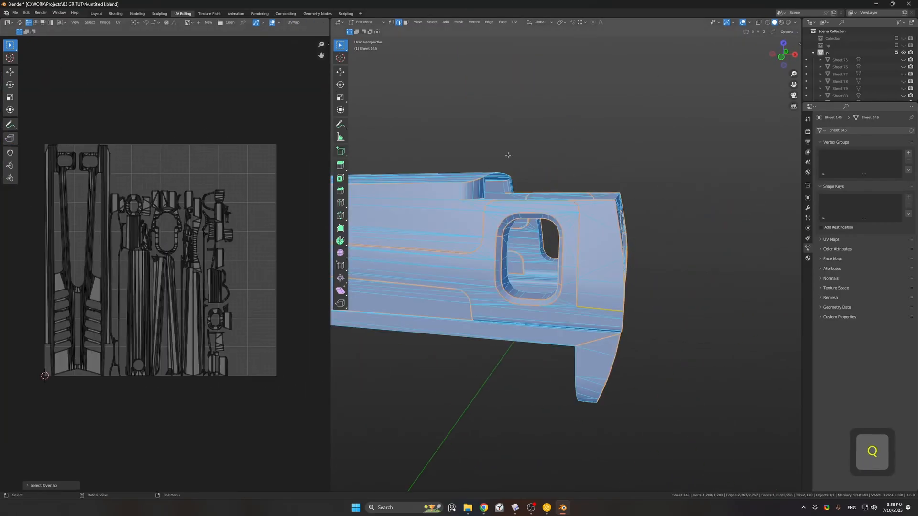
- Unhide all pistol parts and isolate the grip part for UV editing
key("Tab")
scroll(507, 191, "down", 6)
key("alt+h")
middle_click_drag(364, 287, 602, 307, "shift")
left_click(602, 308)
key("shift+h")
middle_click_drag(419, 297, 525, 303)
scroll(109, 227, "up", 10)
left_click(258, 335)
middle_click_drag(239, 296, 226, 287, "shift")
- Mark the missing seam edges on the grip part and unwrap its whole mesh
key("q")
middle_click_drag(540, 291, 668, 258)
left_click(668, 258)
scroll(593, 268, "up", 8)
middle_click_drag(573, 296, 561, 237, "shift")
left_click(576, 264)
middle_click_drag(576, 268, 574, 330)
key("a")
key("u")
left_click(629, 344)
scroll(201, 306, "down", 7)
middle_click_drag(201, 305, 320, 301, "shift")
scroll(207, 353, "up", 4)
scroll(647, 188, "down", 1)
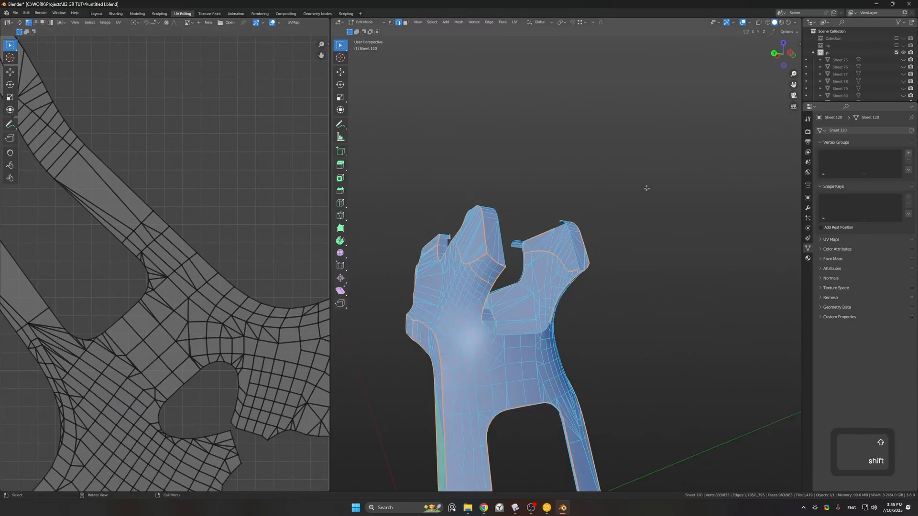
- Leave Edit Mode, unhide every pistol part and select all of them
scroll(615, 177, "down", 3)
middle_click_drag(617, 196, 631, 215)
key("alt+h")
key("Tab")
key("alt+h")
left_click(582, 205)
key("a")
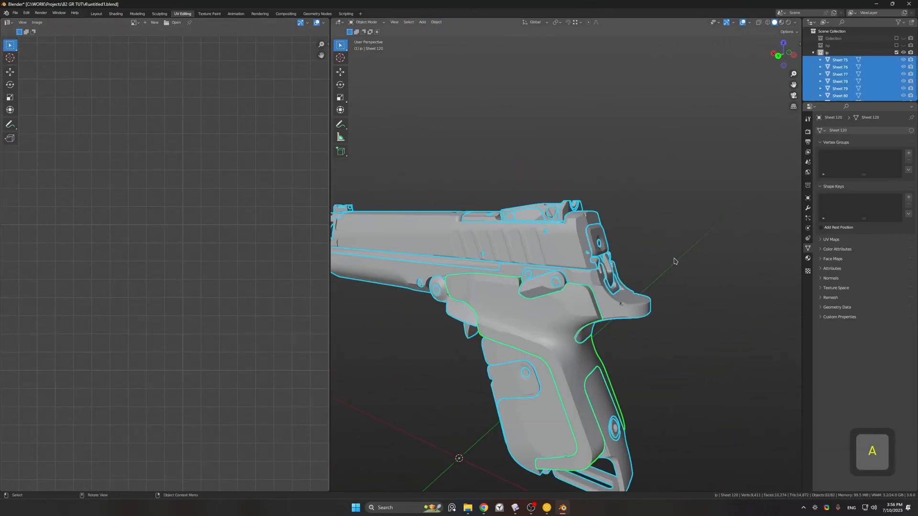
- Unwrap the complete meshes of all selected pistol parts together
key("Tab")
key("a")
key("u")
left_click(674, 259)
scroll(573, 268, "down", 2)
middle_click_drag(574, 267, 593, 266)
scroll(173, 213, "down", 4)
middle_click_drag(174, 213, 240, 220, "shift")
- Reselect all parts in Edit Mode, run Select Overlap on their UVs and turn on UV sync selection
key("Tab")
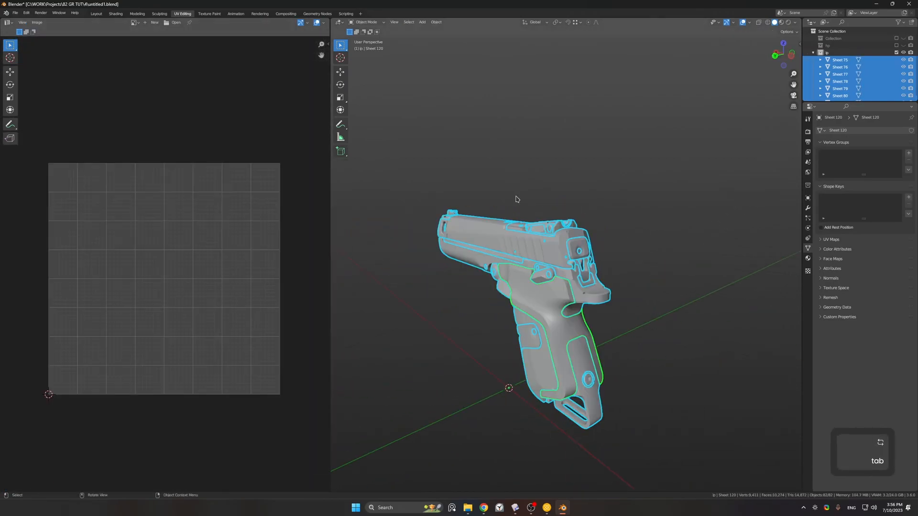
left_click(517, 200)
key("Tab")
scroll(168, 259, "up", 1)
key("Tab")
key("a")
key("Tab")
key("a")
key("q")
left_click(259, 266)
left_click(19, 22)
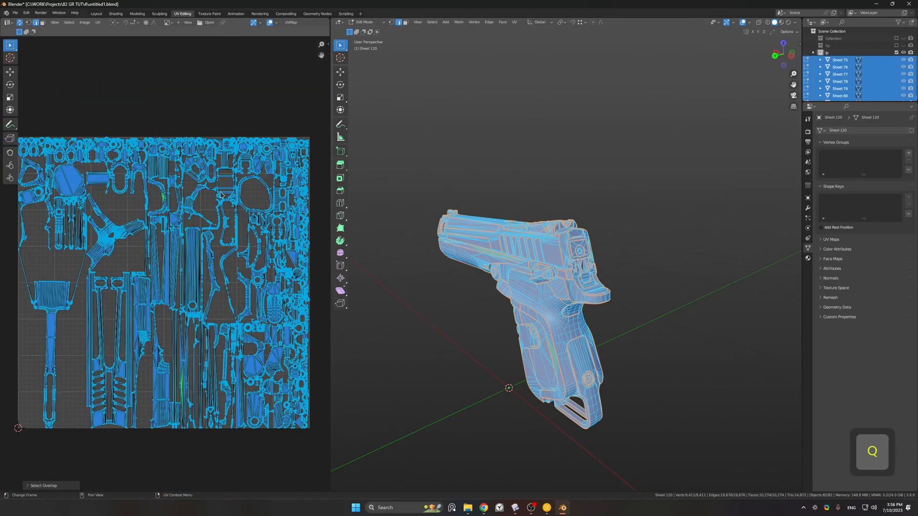
key("q")
left_click(224, 232)
- Clear the selection and mark additional seams on edges of the pistol mesh in edge mode
scroll(550, 297, "up", 4)
middle_click_drag(550, 297, 550, 329)
scroll(516, 335, "up", 3)
key("alt+a")
key("2")
middle_click_drag(640, 311, 590, 340)
left_click(601, 368)
left_click(616, 360, "shift")
key("q")
scroll(521, 299, "down", 5)
middle_click_drag(520, 298, 557, 368)
key("q")
left_click(599, 293)
- Hide the parts covering the inner frame, mark a further seam on the frame and unwrap its whole mesh
key("Tab")
key("h")
left_click(586, 232)
left_click(574, 230)
key("Tab")
mouse_move(569, 229)
middle_mouse_down()
mouse_move(542, 191)
mouse_move(557, 235)
middle_mouse_up()
left_click(545, 221)
key("q")
left_click(546, 223)
middle_click_drag(550, 287, 568, 310)
key("a")
key("u")
key("q")
left_click(259, 258)
- Isolate the frame and select the linked faces of its long strip with the stretched UV island
key("Tab")
key("shift+h")
key("Tab")
key("3")
key("l")
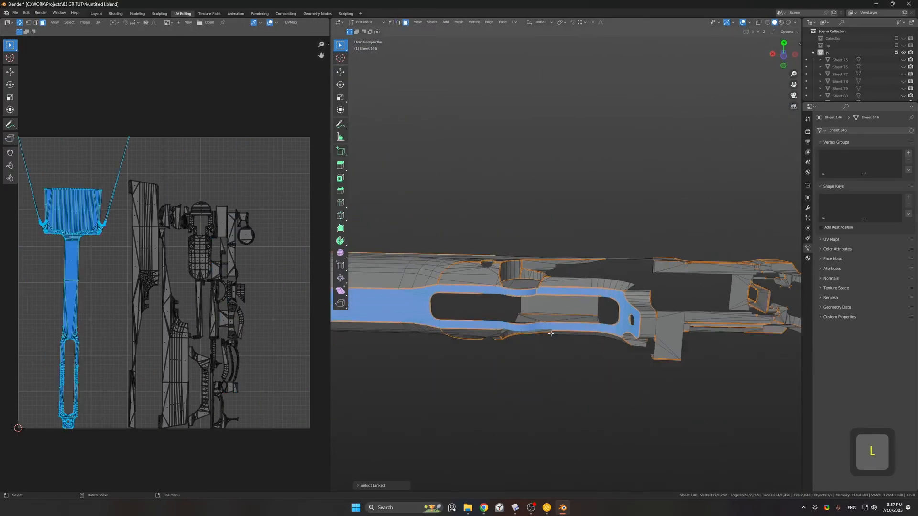
- Switch back to edge mode, select the entire frame mesh and unwrap it again
middle_click_drag(564, 267, 578, 287)
key("2")
key("a")
key("u")
key("q")
scroll(165, 263, "down", 3)
- Separate the small stray piece inside the frame into its own object and select it in Object Mode
middle_click_drag(588, 322, 668, 349)
left_click(603, 302)
scroll(592, 341, "up", 3)
key("3")
left_click(582, 352)
middle_click_drag(583, 326, 550, 332)
key("l")
key("x")
key("Tab")
key("Tab")
key("p")
left_click(550, 328)
key("Tab")
left_click(546, 319)
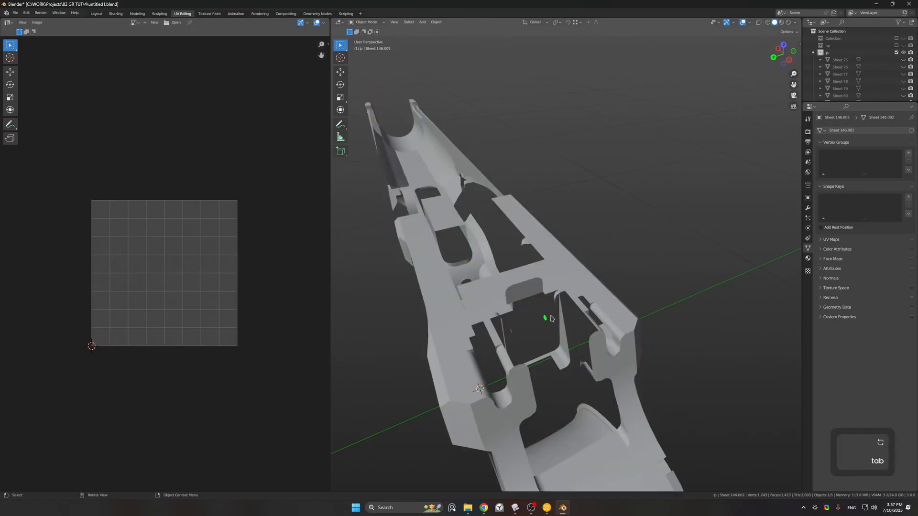
- Try to delete the separated stray piece inside the frame
key("x")
key("ctrl+z")
key("Tab")
middle_click_drag(527, 281, 471, 313)
scroll(506, 259, "up", 4)
key("2")
left_click(514, 244)
key("ctrl+z")
middle_click_drag(519, 267, 540, 377)
key("Tab")
- Reveal all hidden parts and unwrap the complete model together
key("alt+h")
left_click(615, 372)
middle_click_drag(633, 371, 736, 401)
key("Tab")
key("Tab")
key("a")
key("Tab")
key("u")
- Select the linked geometry of the chosen UV island and isolate that part
scroll(86, 287, "up", 4)
left_click(143, 300)
scroll(146, 307, "up", 3)
middle_click_drag(149, 308, 205, 274, "shift")
scroll(211, 274, "up", 1)
key("l")
key("shift+h")
- Mark seams on the selected edges of the isolated curved frame sheet and unwrap its entire mesh
middle_click_drag(486, 272, 578, 277)
middle_click_drag(578, 278, 569, 230, "shift")
scroll(568, 230, "up", 4)
key("2")
left_click(549, 225)
left_click(452, 239, "shift")
middle_click_drag(453, 239, 607, 268)
left_click(545, 265, "shift")
key("q")
key("a")
key("u")
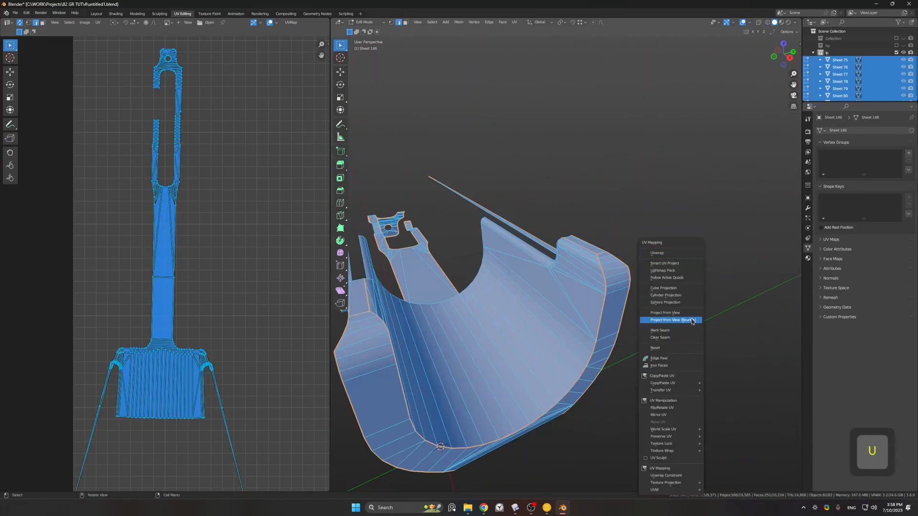
left_click(694, 320)
- Reveal the other parts and unwrap the whole model again
key("Tab")
key("Tab")
key("alt+h")
key("u")
left_click(617, 210)
- Isolate the long hollow tube and open its mesh for editing
scroll(165, 262, "down", 2)
middle_click_drag(551, 350, 668, 205)
key("Tab")
left_click(541, 203)
key("shift+h")
key("Tab")
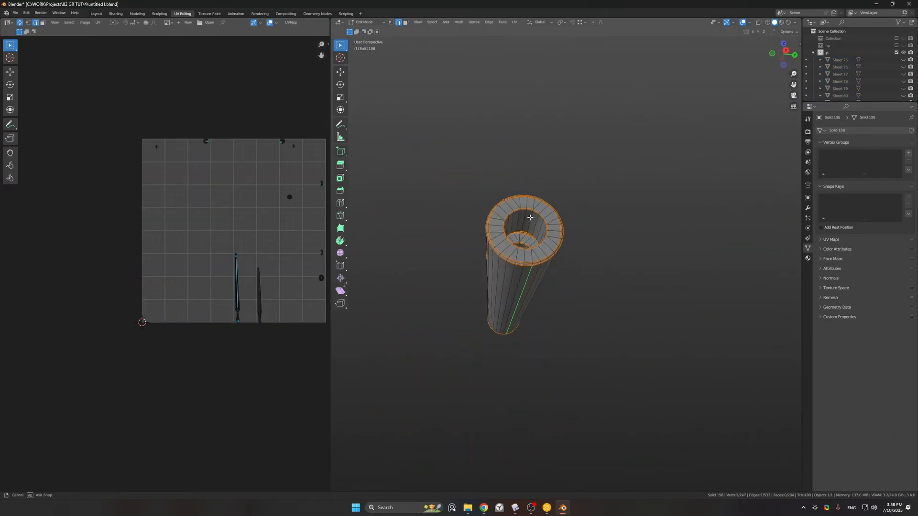
- Mark a lengthwise seam inside the tube's bore and unwrap its entire mesh
left_click(521, 247)
key("a")
key("u")
left_click(400, 236)
- Add a seam on the tube's stepped outer section and repeat the unwrap of the whole tube
left_click(481, 210)
middle_click_drag(481, 210, 488, 240)
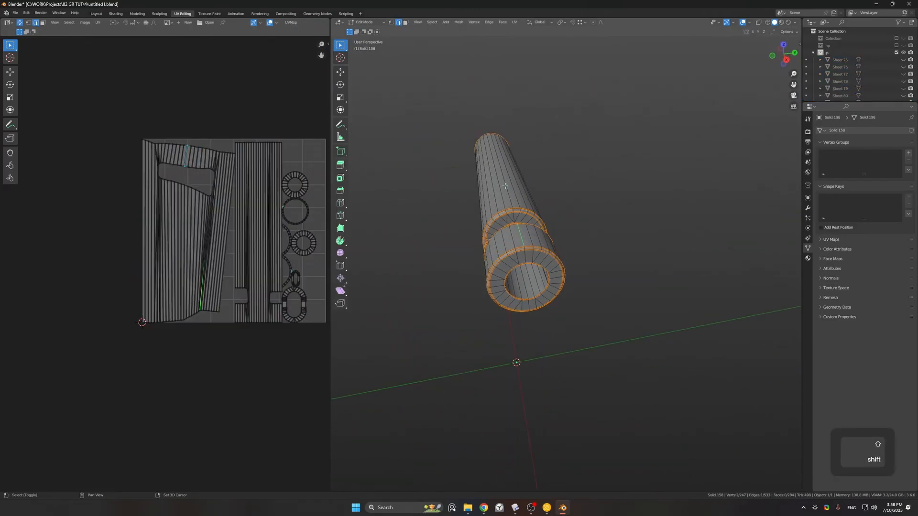
key("a")
key("u")
left_click(508, 189)
- Clear the selected lengthwise seam on the tube and unwrap the mesh once more
left_click(549, 237)
middle_click_drag(576, 232, 571, 200)
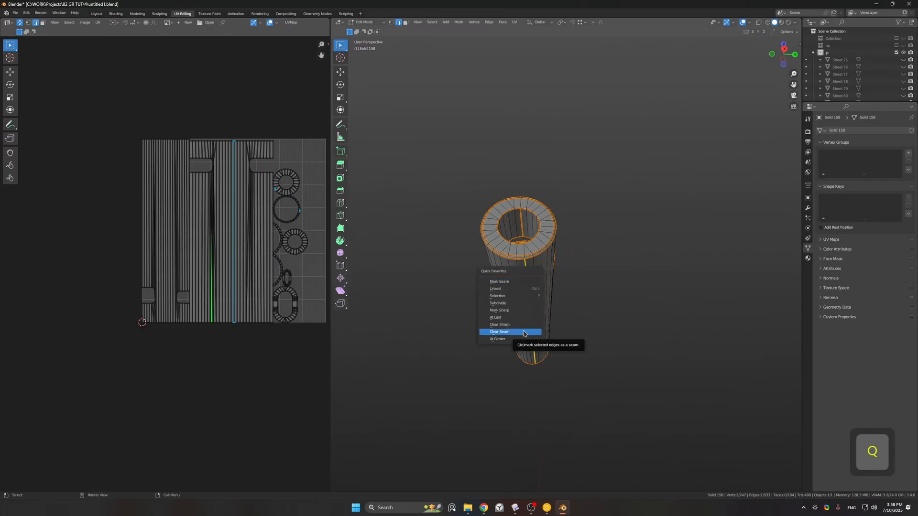
left_click(524, 314)
key("a")
key("u")
left_click(627, 288)
- Reveal the hidden parts and mark seams on further edges of the model
key("Tab")
key("alt+h")
middle_click_drag(544, 292, 555, 177)
key("Tab")
left_click(560, 248)
key("q")
middle_click_drag(559, 248, 602, 378)
key("q")
left_click(571, 250)
key("q")
left_click(571, 250)
left_click(564, 310)
key("q")
left_click(564, 310)
middle_click_drag(564, 310, 590, 330)
- Select the entire pistol mesh and run Select Overlap on its UVs
key("a")
key("q")
scroll(567, 240, "down", 3)
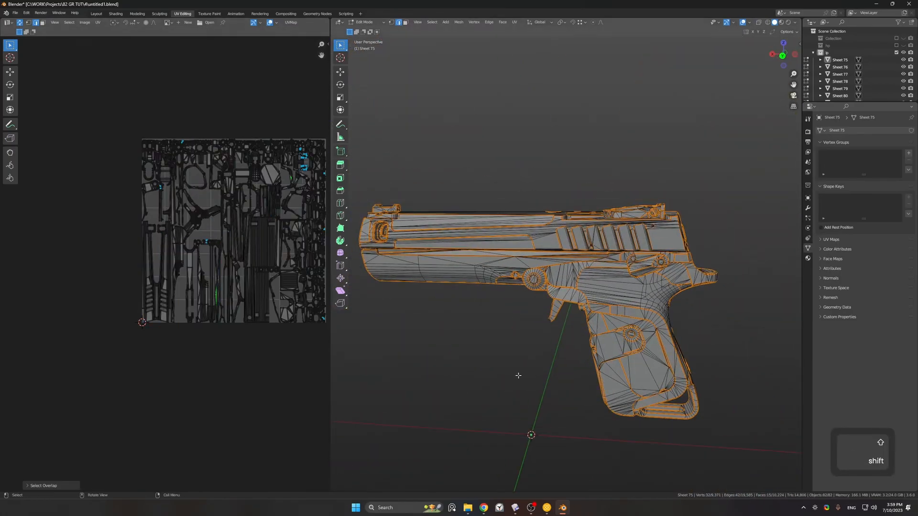
- Extend the overlapping selection to linked faces delimited by seams and hide everything else
left_click(730, 315)
left_click(372, 485)
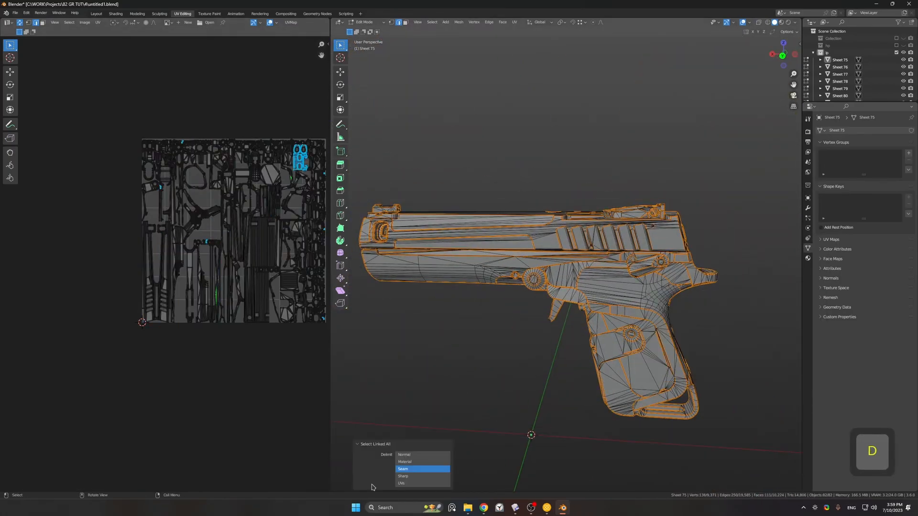
left_click(423, 469)
key("shift+h")
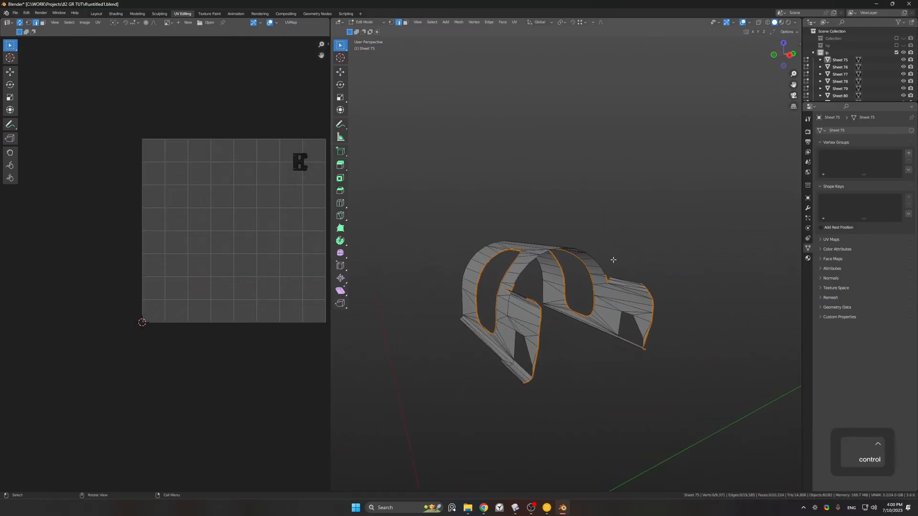
- Mark a seam on the isolated arched part and unwrap its entire mesh
key("q")
key("a")
key("u")
key("q")
mouse_move(635, 331)
middle_mouse_down()
mouse_move(643, 319)
mouse_move(634, 345)
middle_mouse_up()
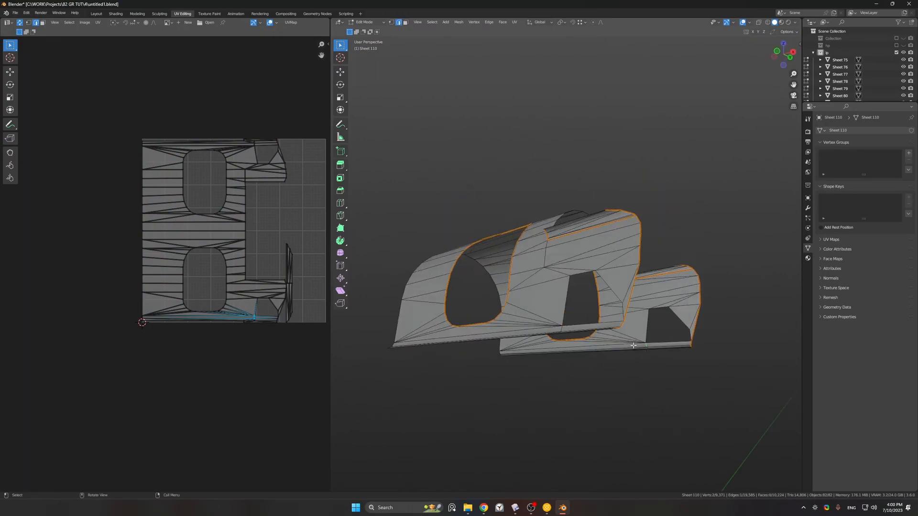
- Return to Object Mode with all parts revealed and enable the Face Orientation overlay
key("Tab")
key("alt+h")
left_click(749, 22)
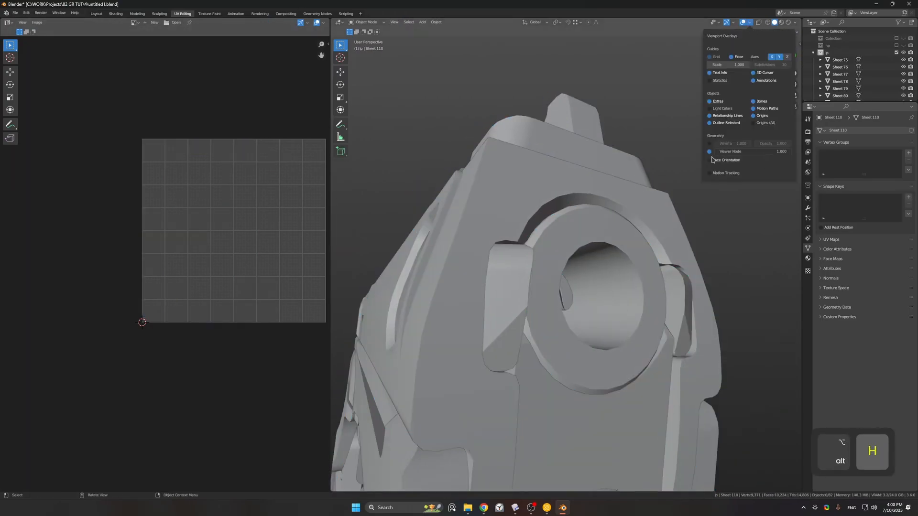
left_click(713, 160)
middle_click_drag(670, 311, 610, 326)
scroll(593, 287, "up", 5)
- Try to connect two corner vertices of the arched part's side cutout and fill the corner with a face
left_click(573, 239)
key("Tab")
key("KP_Divide")
left_click(575, 242, "ctrl")
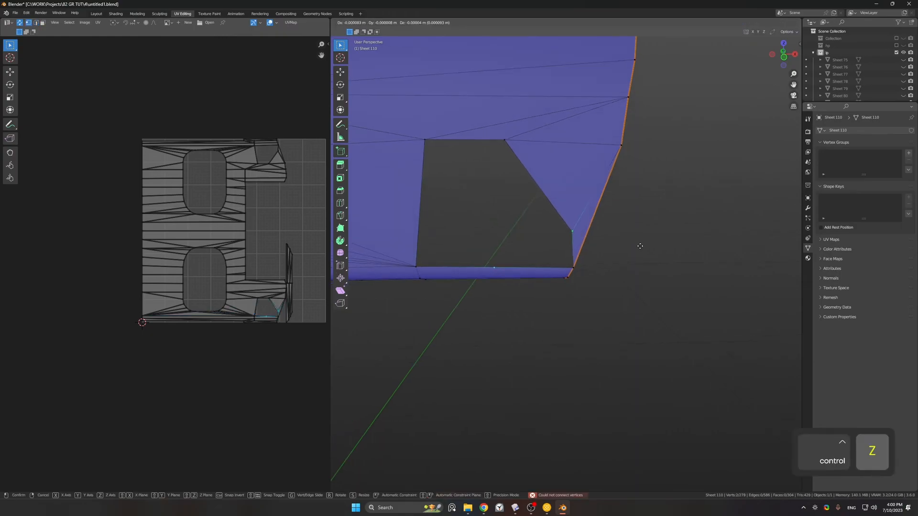
left_click(574, 249, "shift")
key("f")
key("Tab")
key("KP_Decimal")
middle_click_drag(637, 281, 537, 285)
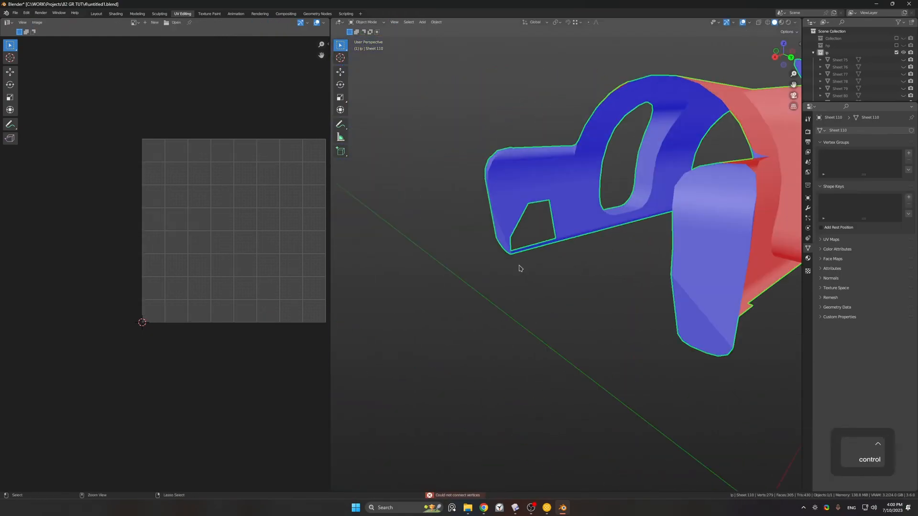
scroll(561, 214, "up", 3)
key("ctrl+z")
key("ctrl+z")
- Fill the open corner of the arched part's side cutout with a face
middle_click_drag(555, 255, 600, 274, "shift")
left_click(542, 260)
key("f")
key("Tab")
middle_click_drag(542, 259, 552, 249)
middle_click_drag(552, 249, 544, 344, "shift")
scroll(545, 344, "up", 2)
key("ctrl+z")
key("ctrl+z")
- Select the triangular faces beside the corners of both side cutouts on the arched part
middle_click_drag(608, 328, 459, 322)
key("Tab")
key("3")
left_click(535, 307)
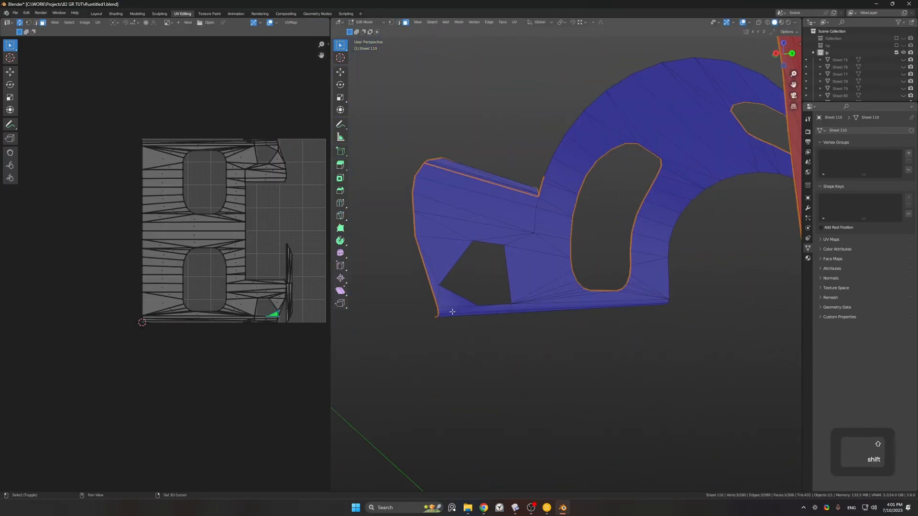
left_click(484, 325, "shift")
left_click(460, 301, "shift")
left_click(475, 276, "shift")
middle_click_drag(475, 277, 569, 274)
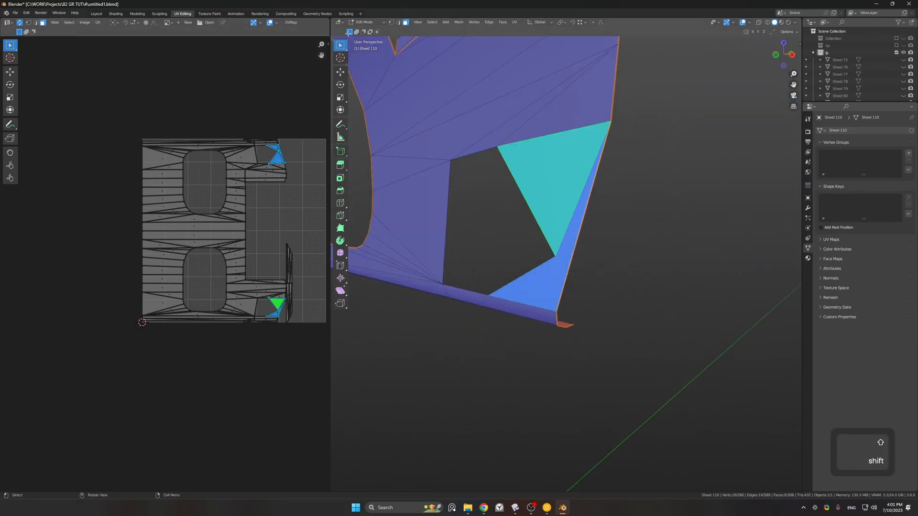
left_click(458, 22)
mouse_move(504, 149)
key("Escape")
- Examine the shading around the side cutout, temporarily hiding the selected geometry and revealing it again
middle_click_drag(569, 186, 631, 230)
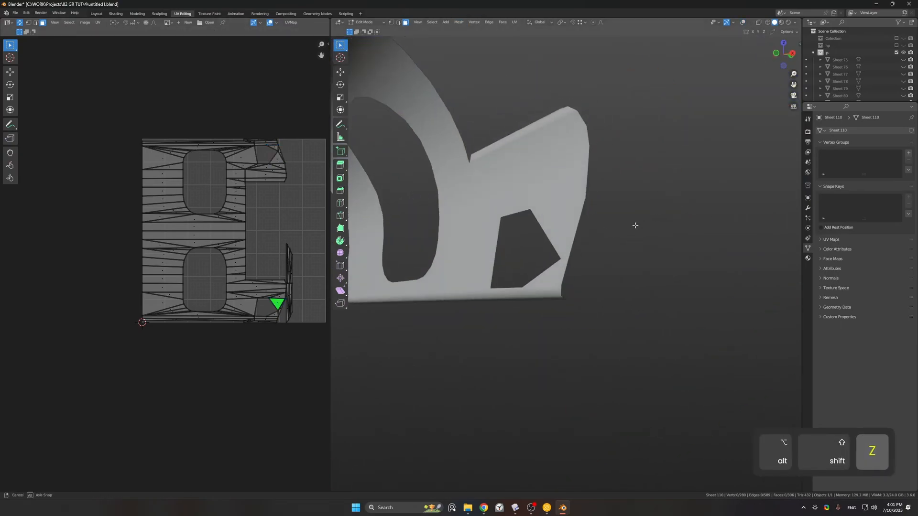
scroll(719, 256, "down", 3)
scroll(644, 307, "up", 6)
scroll(645, 308, "down", 5)
key("h")
key("ctrl+z")
key("h")
mouse_move(573, 286)
middle_mouse_down()
mouse_move(643, 256)
mouse_move(679, 310)
mouse_move(565, 304)
mouse_move(651, 334)
mouse_move(569, 291)
middle_mouse_up()
key("alt+h")
- Reveal all objects and isolate the arched part in Object Mode
key("Tab")
key("alt+g")
left_click(630, 245)
key("shift+h")
middle_click_drag(630, 244, 550, 239)
middle_click_drag(550, 239, 521, 239, "ctrl")
- Select the triangular face at the lower corner of each side cutout on the arched part in Face select mode
key("Tab")
left_click(545, 381)
key("3")
left_click(545, 379)
middle_click_drag(545, 379, 663, 390)
left_click(694, 319, "shift")
left_click(458, 21)
mouse_move(503, 165)
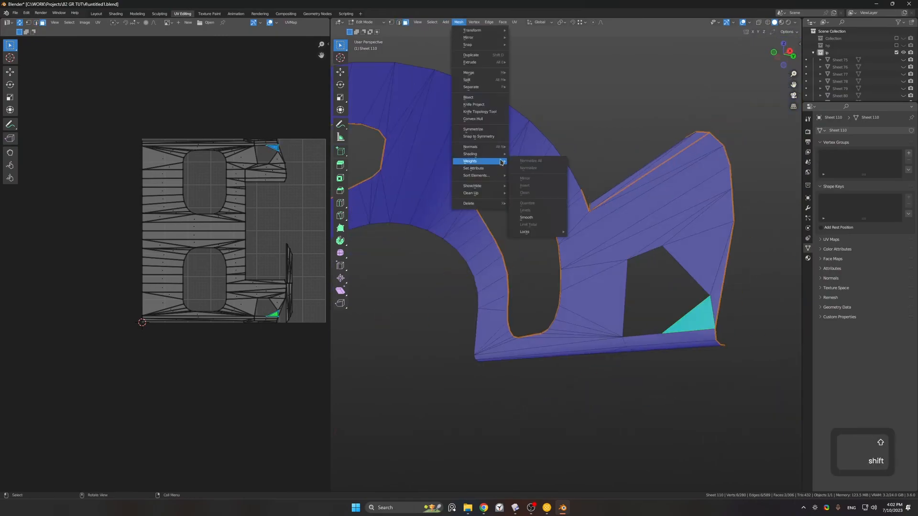
left_click(606, 213)
middle_click_drag(644, 229, 670, 292)
- Leave Edit Mode on the arched part, reveal all objects and isolate the selected part
key("Tab")
middle_click_drag(669, 292, 635, 275, "shift")
key("Tab")
key("Tab")
key("alt+h")
key("shift+h")
- Select an edge path on the isolated part, unwrap the whole part and reveal all objects
key("Tab")
key("2")
left_click(585, 270)
left_click(509, 317, "ctrl")
middle_click_drag(509, 317, 740, 362)
left_click(562, 313)
key("a")
key("u")
left_click(563, 316)
key("alt+a")
key("Tab")
key("alt+h")
- Unwrap the revealed model and check its UVs for overlapping faces
middle_click_drag(604, 254, 556, 306, "ctrl")
key("Tab")
key("alt+h")
key("u")
left_click(556, 308)
left_click(69, 22)
middle_click_drag(531, 368, 625, 384)
- Isolate a problem part, select an edge path on it and reveal all objects again
key("space")
left_click(624, 384)
key("shift+h")
key("alt+a")
left_click(535, 313)
middle_click_drag(546, 377, 579, 287)
left_click(536, 346, "ctrl")
key("Tab")
key("Tab")
key("alt+h")
- Unwrap all faces of the model again and recheck the UVs for overlaps
key("a")
key("u")
left_click(585, 237)
left_click(69, 22)
key("q")
middle_click_drag(585, 236, 548, 262)
- Return to Object Mode and save the project as untitled2.blend
key("Tab")
key("ctrl+s")
key("ctrl+shift+s")
left_click(543, 351)
left_click(566, 355)
- Isolate the curved part with the protruding side tab and enter Edit Mode on it
middle_click_drag(628, 325, 598, 273)
left_click(545, 342)
key("shift+h")
key("Tab")
left_click(647, 315)
middle_click_drag(598, 273, 693, 273)
- Edit the lower edge of the protruding side tab and switch to Vertex select mode
left_click(572, 300)
key("1")
key("2")
left_click(550, 275)
key("q")
left_click(550, 273)
key("1")
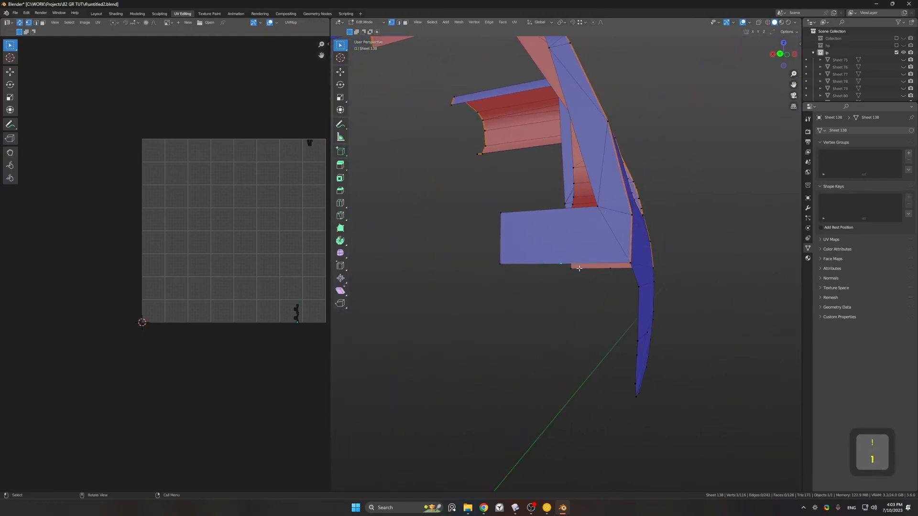
- Adjust the vertices along the side tab's lower edge, moving one along the Z axis with snapping
middle_click_drag(537, 283, 617, 280)
key("g")
key("z")
left_click(621, 287, "ctrl")
middle_click_drag(537, 285, 411, 283)
left_click_drag(592, 258, 606, 271)
key("g")
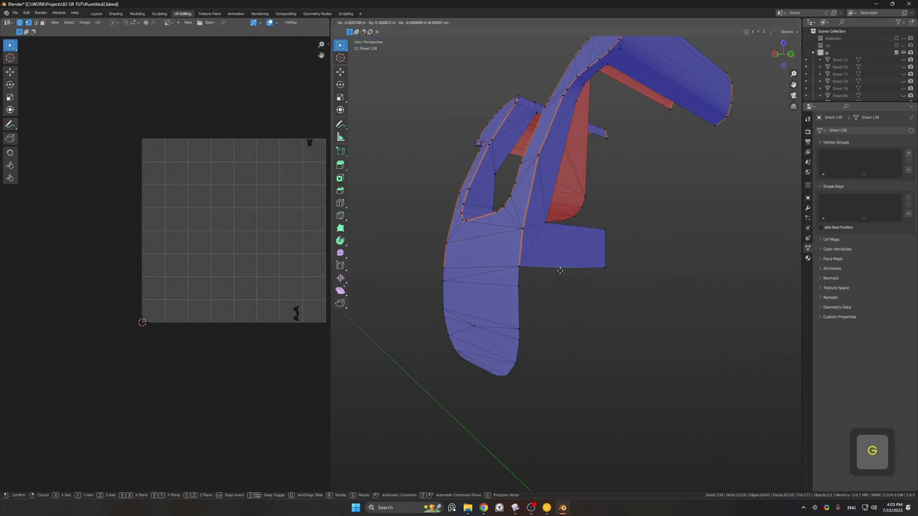
middle_click_drag(530, 273, 557, 263)
key("q")
left_click(517, 300)
- Fill a face between two edges beneath the side tab and reveal all objects
key("2")
left_click(588, 264)
middle_click_drag(551, 299, 635, 361)
left_click(613, 276)
key("f")
key("Tab")
key("alt+h")
- Turn off UV selection sync, select the curved rim strip and flatten its outer UV edge along X
middle_click_drag(667, 305, 572, 232)
key("Tab")
left_click(21, 23)
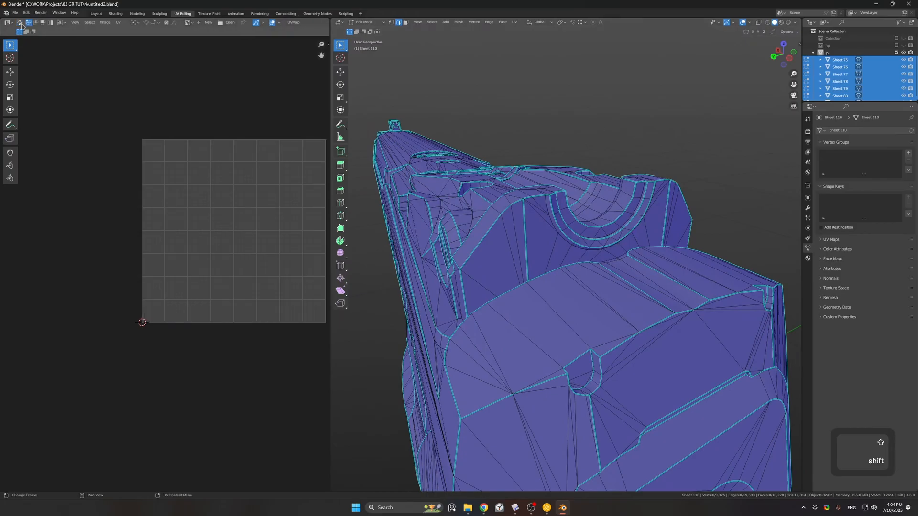
left_click(594, 244, "alt")
scroll(250, 238, "up", 5)
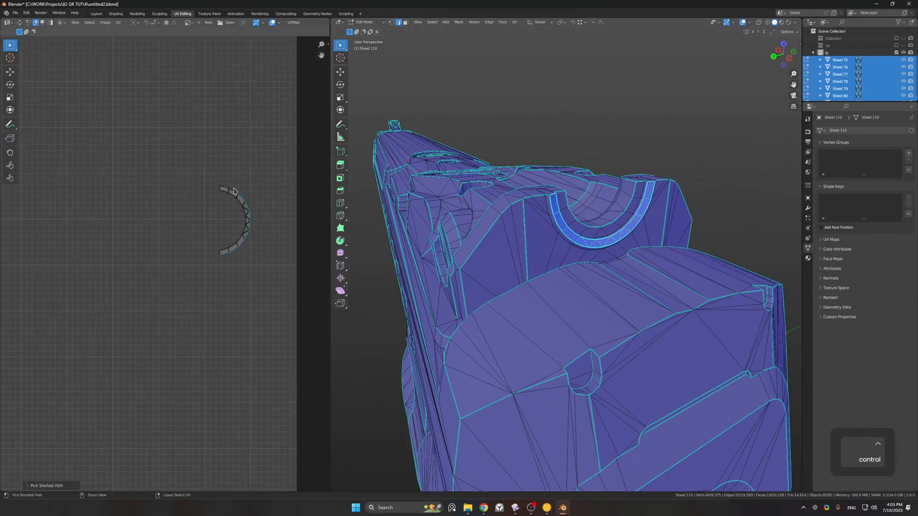
key("s")
key("x")
key("Return")
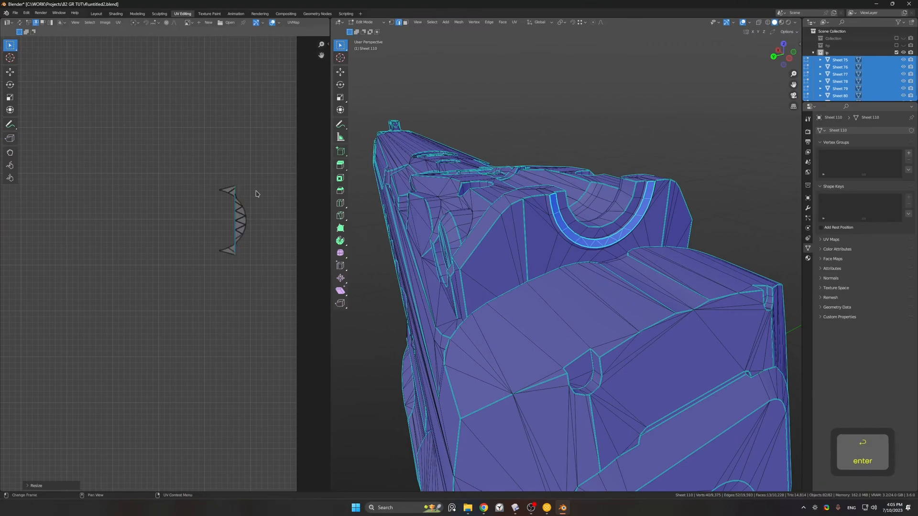
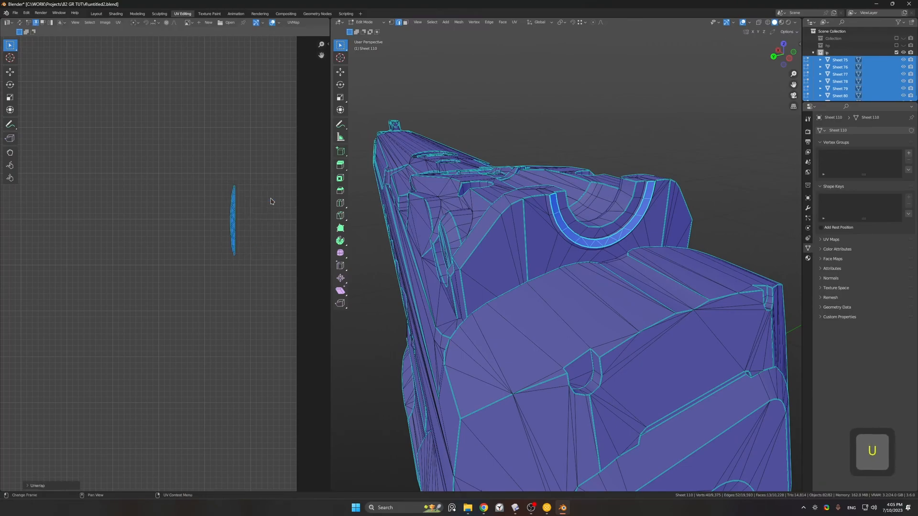
- Straighten the remaining curved side of the rim's UV strip using the TexTools UV Layout tools
scroll(240, 217, "up", 2)
middle_click_drag(239, 218, 231, 235, "shift")
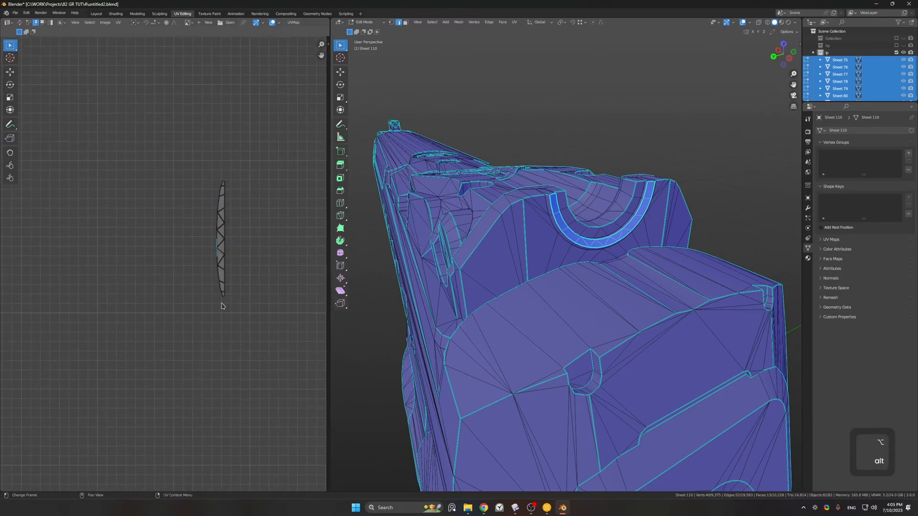
right_click(277, 199)
key("Escape")
key("n")
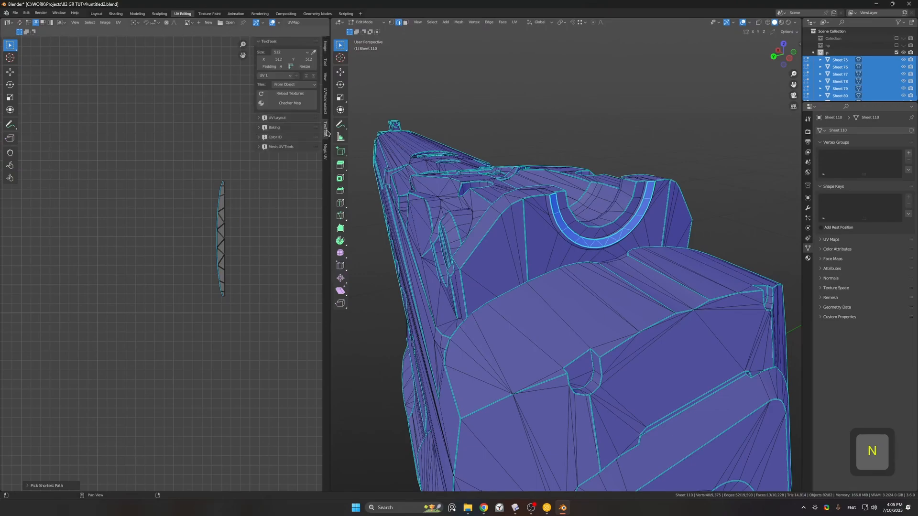
left_click(285, 118)
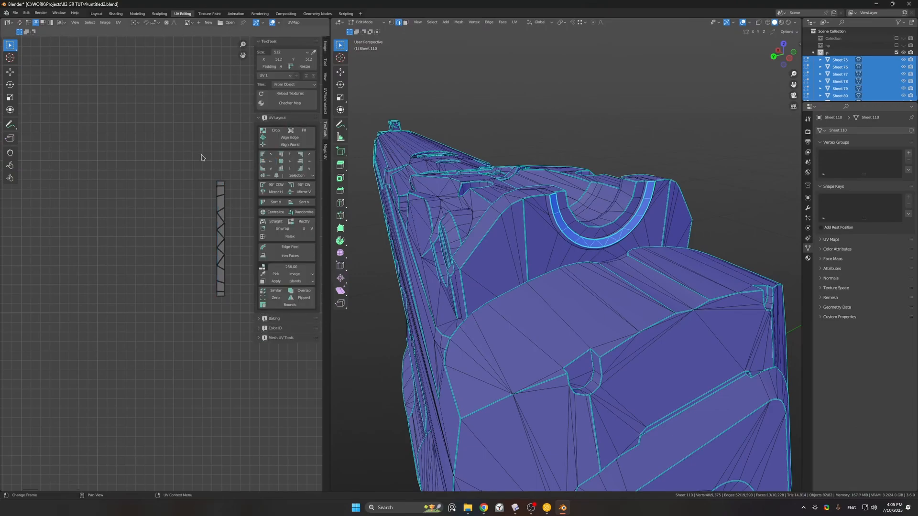
- Clear the UV strip's pins, pin only its two ends and unwrap the strip again
left_click_drag(200, 183, 199, 184)
middle_click_drag(232, 176, 208, 174)
key("1")
key("alt+p")
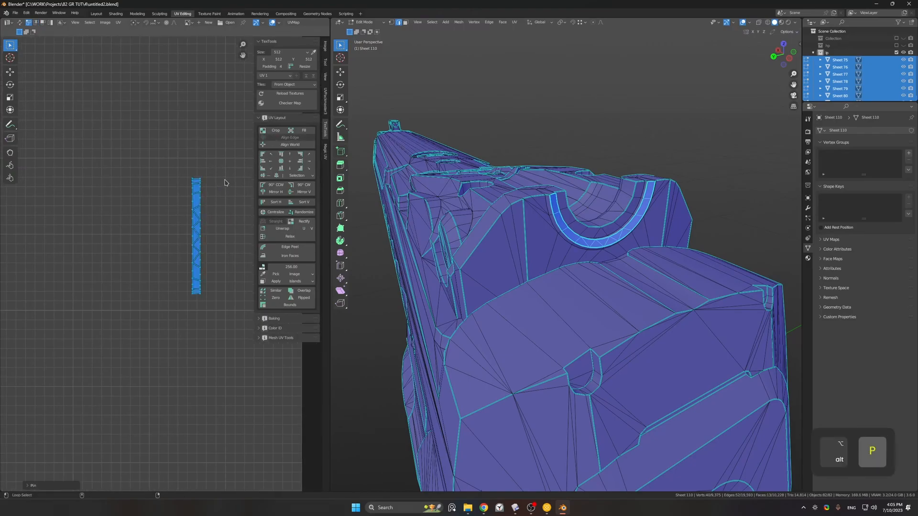
left_click_drag(185, 177, 185, 178)
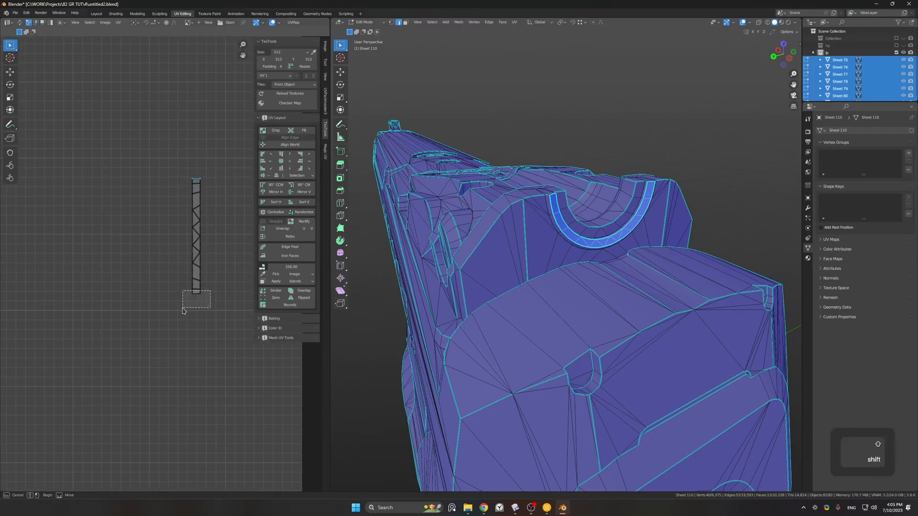
key("u")
left_click(180, 92)
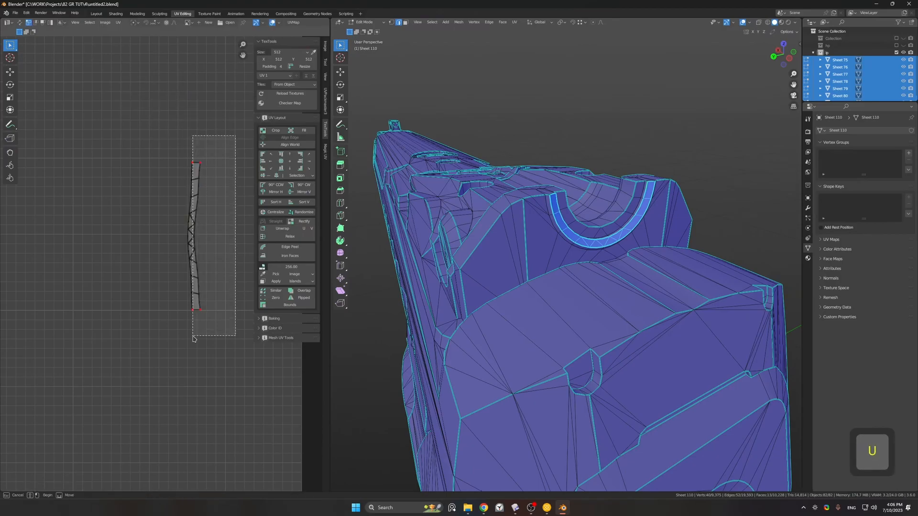
- Align the long sides of the rim's UV strip into straight vertical lines, scaling to 0 along X
left_click(298, 163)
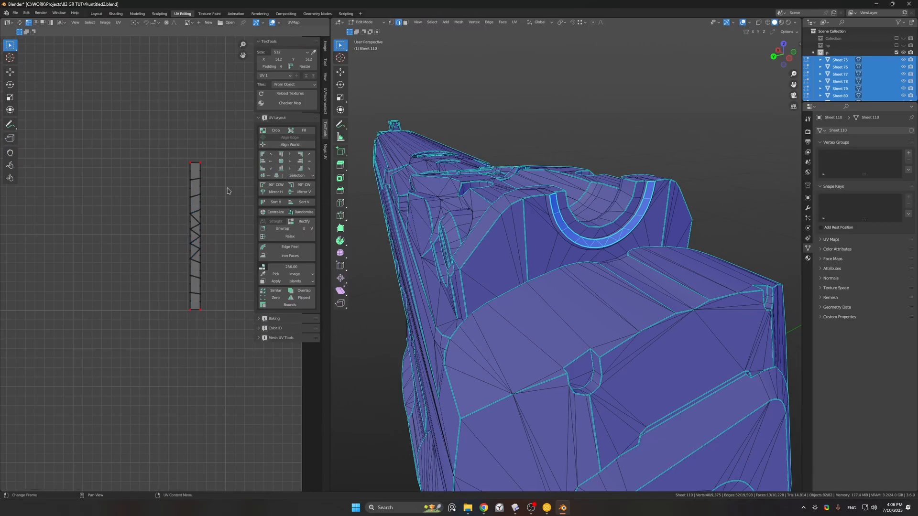
middle_click_drag(228, 187, 210, 195, "shift")
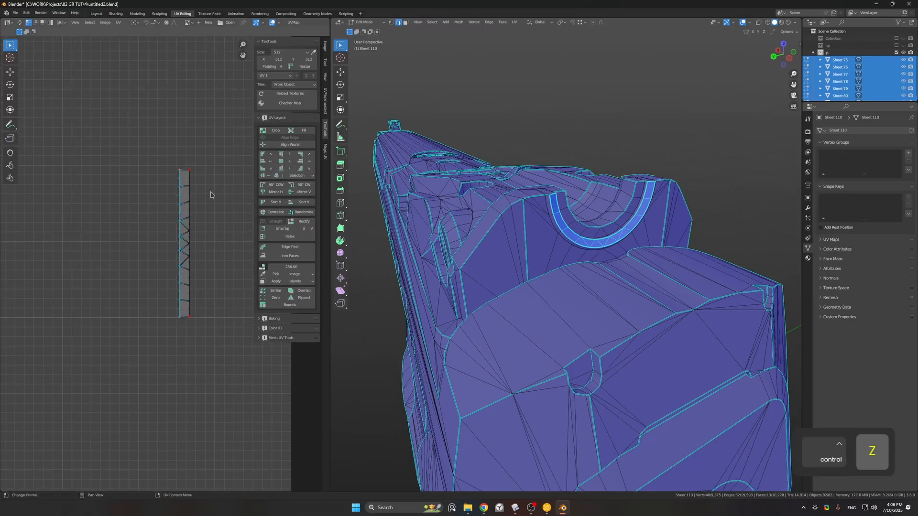
key("ctrl+z")
key("s")
key("x")
key("0")
key("Return")
- Try to pin the straightened UV vertices and unwrap the whole strip
key("p")
key("a")
key("u")
key("ctrl+z")
key("ctrl+z")
- Pin the selected UV vertices and unwrap the full rim strip again
key("p")
key("a")
key("u")
left_click(135, 423)
- Clear the pins on the rim's UV strip and select its two ends and one long side
middle_click_drag(166, 265, 195, 246, "ctrl")
left_click_drag(183, 414, 184, 413)
key("alt+p")
key("alt+o")
mouse_move(208, 173)
left_mouse_down()
mouse_move(163, 415)
mouse_move(187, 173)
mouse_move(168, 179)
left_mouse_up()
key("Escape")
left_click_drag(192, 348, 155, 371, "shift")
left_click_drag(209, 162, 127, 453)
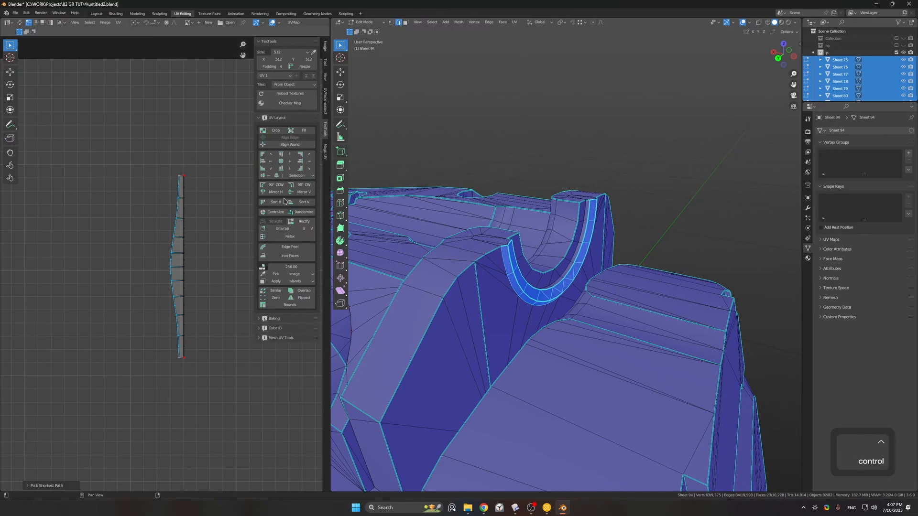
- Leave Edit Mode after straightening the rim strip and save the file
middle_click_drag(566, 223, 550, 224)
left_click(624, 177)
middle_click_drag(626, 178, 574, 205)
key("Tab")
key("ctrl+s")
- Apply a TexTools checker map at size 4096 to the model and select the block with the semicircular notch
left_click(293, 53)
left_click(296, 111)
left_click(299, 103)
left_click(638, 184)
left_click(599, 237)
key("Tab")
key("Tab")
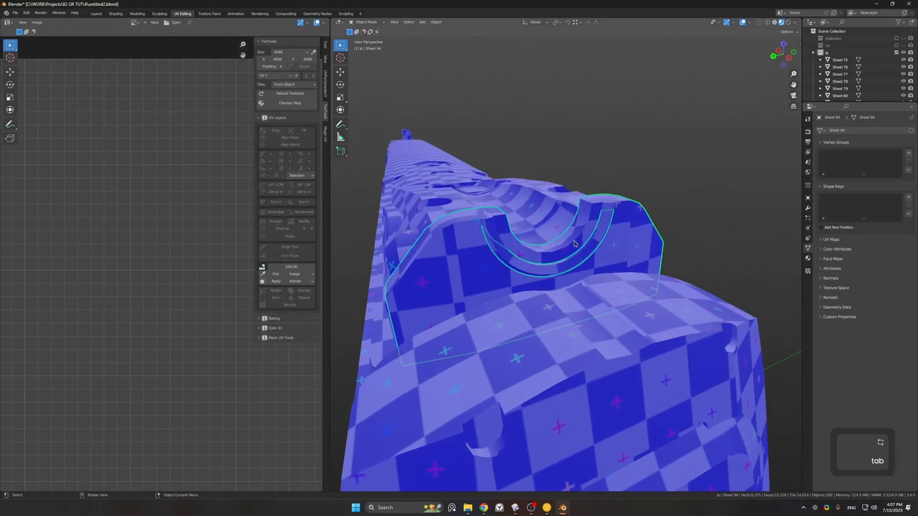
- Select the inner curved strip of the notched block by its seams and show its UV island without the checker image
left_click(578, 238)
key("Tab")
key("3")
left_click(595, 219)
key("l")
scroll(206, 201, "down", 14)
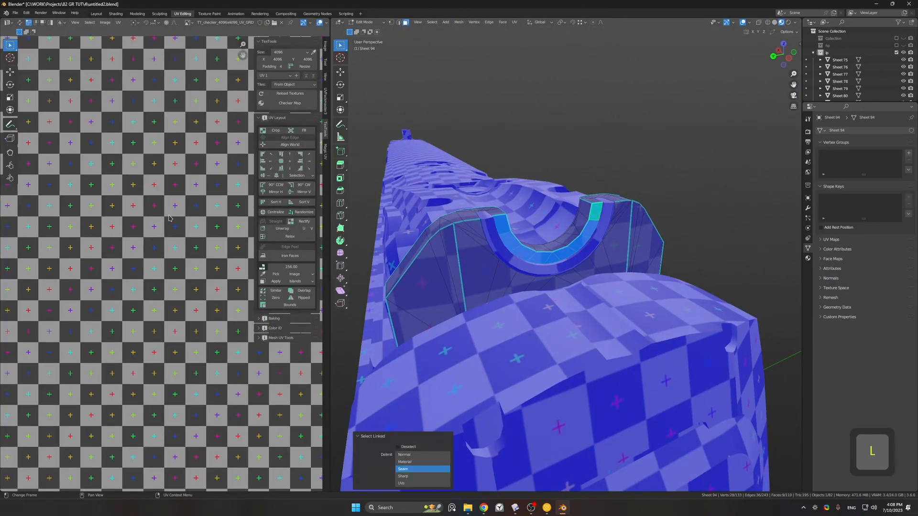
left_click(281, 23)
scroll(241, 406, "up", 8)
middle_click_drag(241, 382, 166, 334, "shift")
scroll(115, 406, "up", 5)
- Straighten the curved strip's UV island by scaling the selected side to 0 along X, and clear its pins
left_click_drag(201, 271, 167, 445)
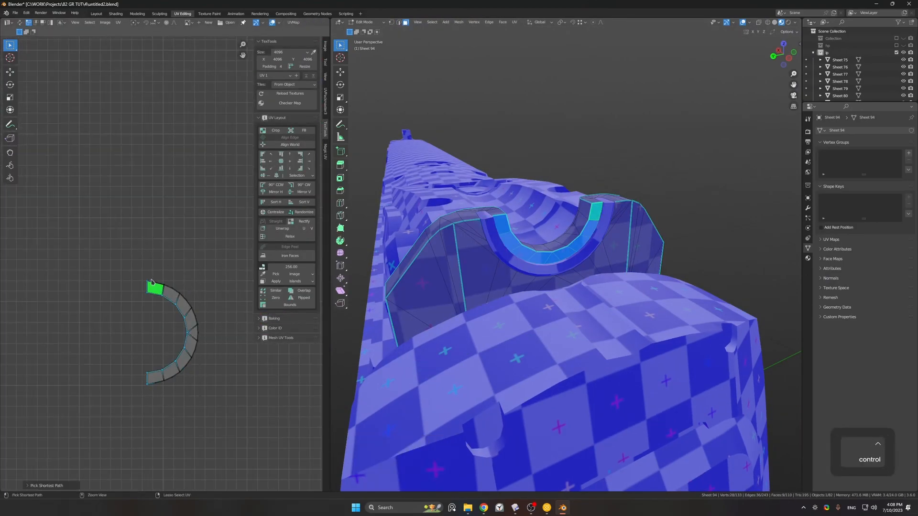
key("s")
key("x")
key("0")
key("Return")
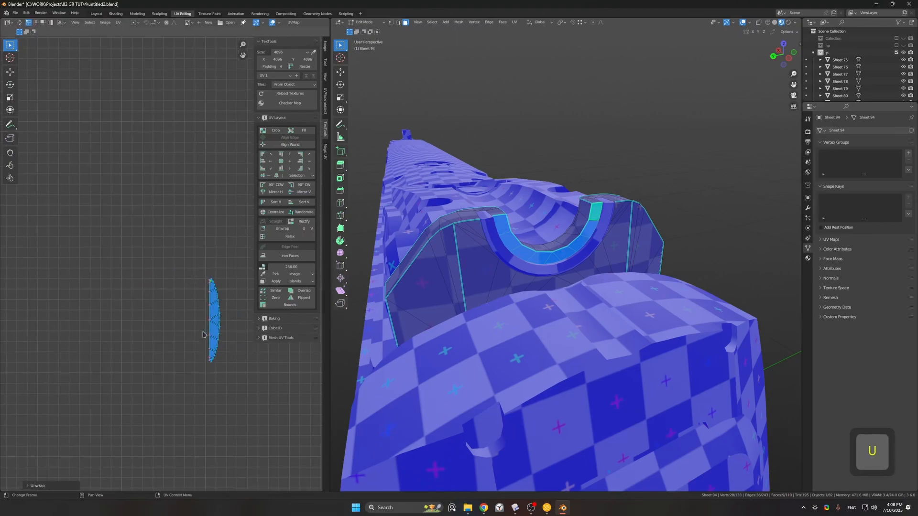
key("ctrl+z")
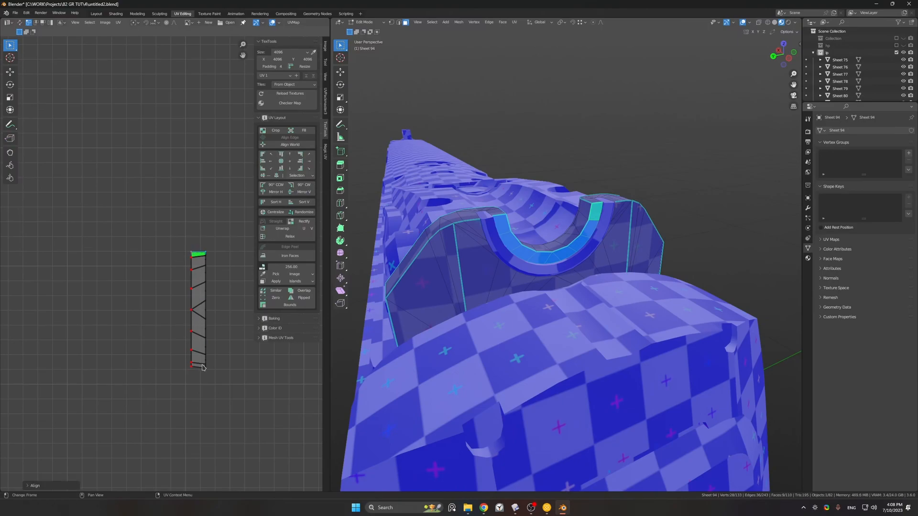
key("alt+p")
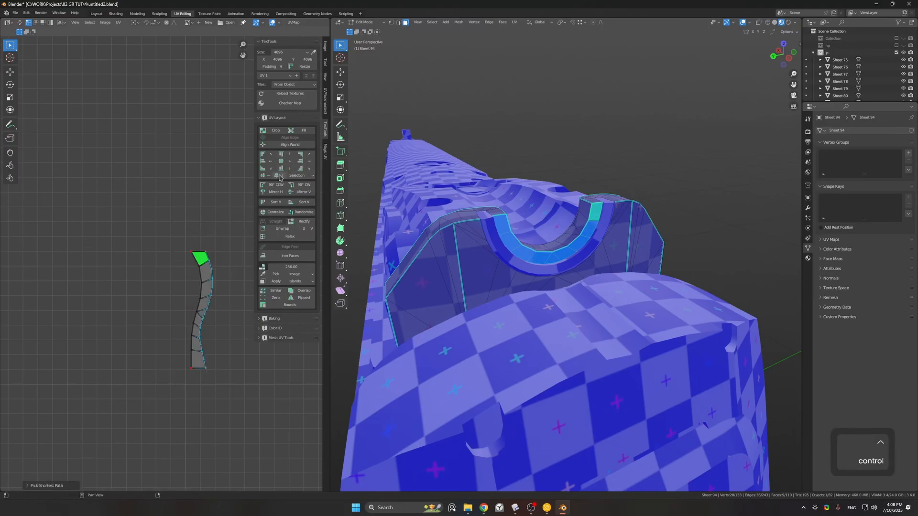
- Select the three curved strips around the notch, then pin and move their UV islands
left_click(595, 156)
middle_click_drag(595, 154, 581, 148)
middle_click_drag(490, 263, 511, 266)
key("Tab")
left_click(526, 259, "shift")
key("Tab")
key("l")
key("l")
key("l")
scroll(190, 262, "down", 7)
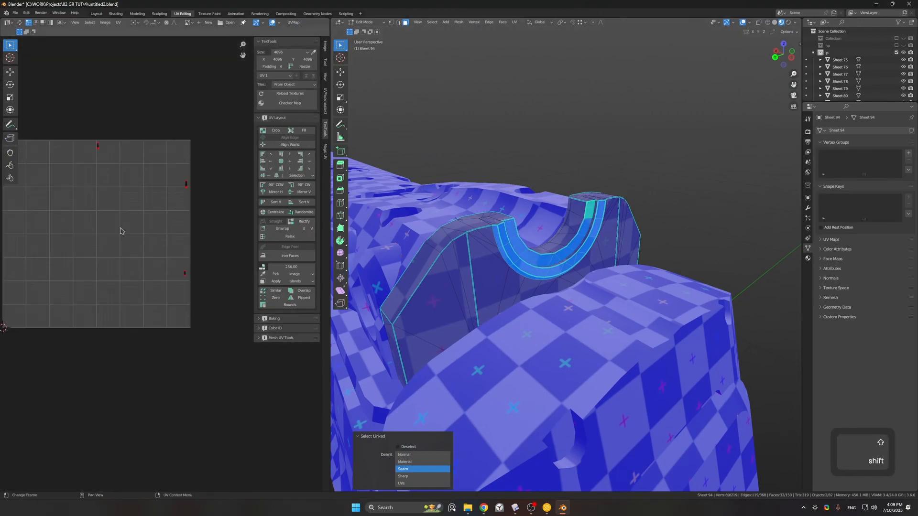
middle_click_drag(121, 231, 147, 253, "shift")
key("p")
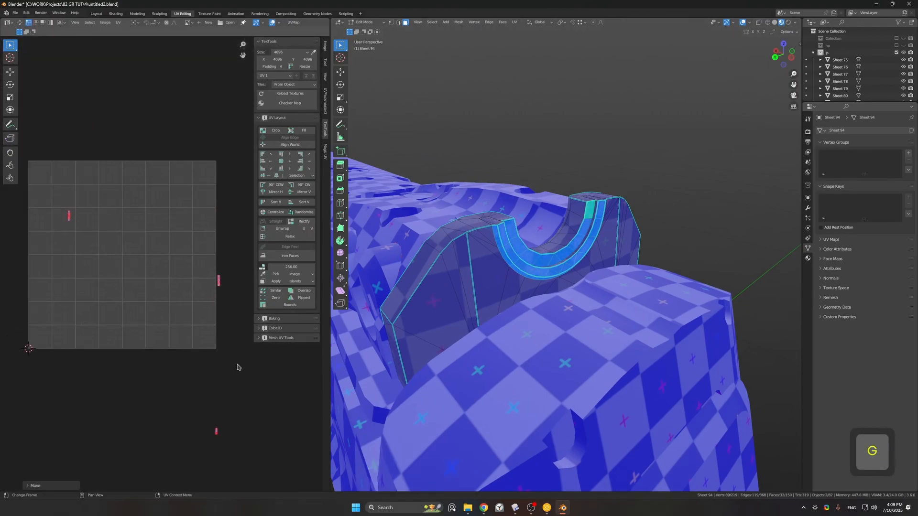
left_click(149, 333)
- Select the whole block, scale up the three pinned strip islands and leave Edit Mode
left_click(530, 167)
middle_click_drag(538, 170, 489, 145)
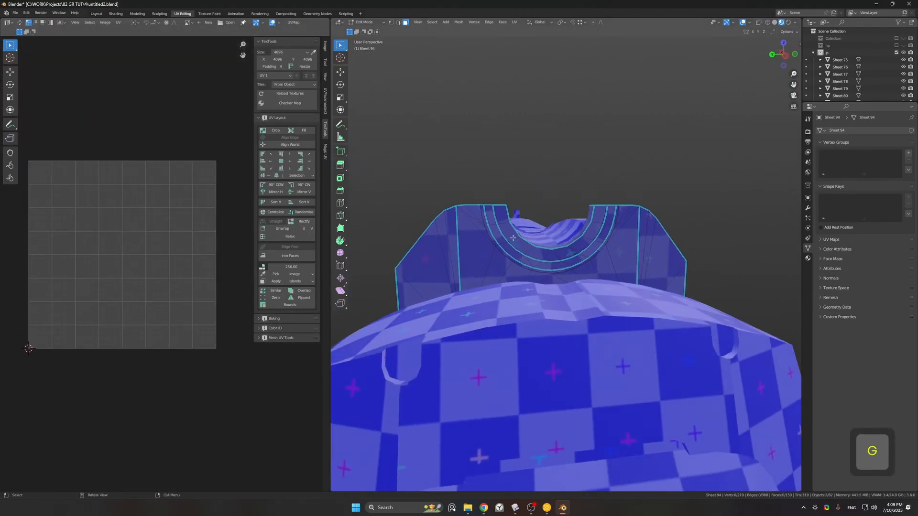
key("a")
left_click_drag(201, 248, 201, 245)
key("s")
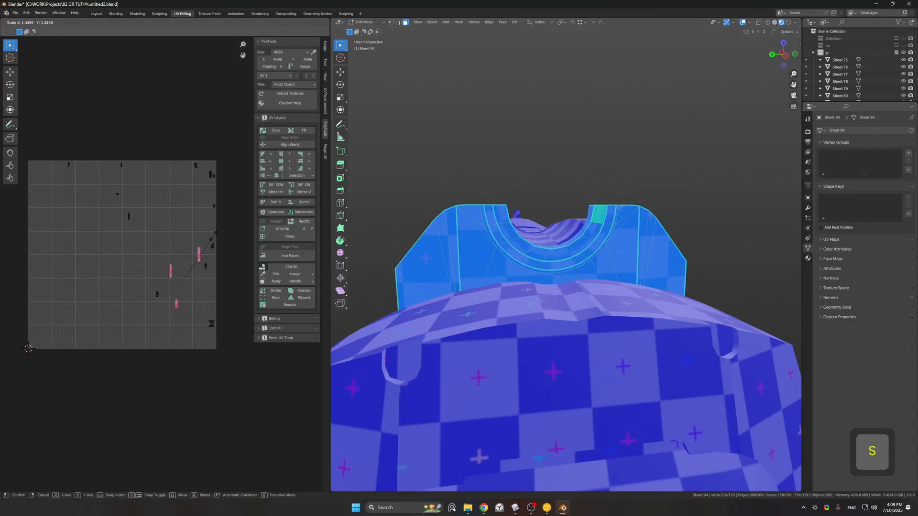
left_click(214, 236)
key("Tab")
- Edit the neighbouring geometry by the notch, select a linked face region and frame its UV island
scroll(538, 174, "up", 2)
middle_click_drag(538, 174, 631, 174)
key("Tab")
left_click(530, 236)
key("2")
key("l")
scroll(221, 169, "up", 8)
middle_click_drag(181, 185, 163, 246, "shift")
scroll(165, 220, "up", 5)
- Select the path along one side of the UV island, pin it and unwrap the whole island again
left_click(163, 249)
left_click(160, 182, "ctrl")
middle_click_drag(160, 182, 226, 160, "shift")
key("p")
key("a")
key("u")
left_click(207, 172)
middle_click_drag(224, 165, 185, 193, "shift")
key("Tab")
- Open the pistol slide for editing and select the two side panels of its rear face by seam
middle_click_drag(731, 268, 518, 258)
left_click(510, 257)
key("Tab")
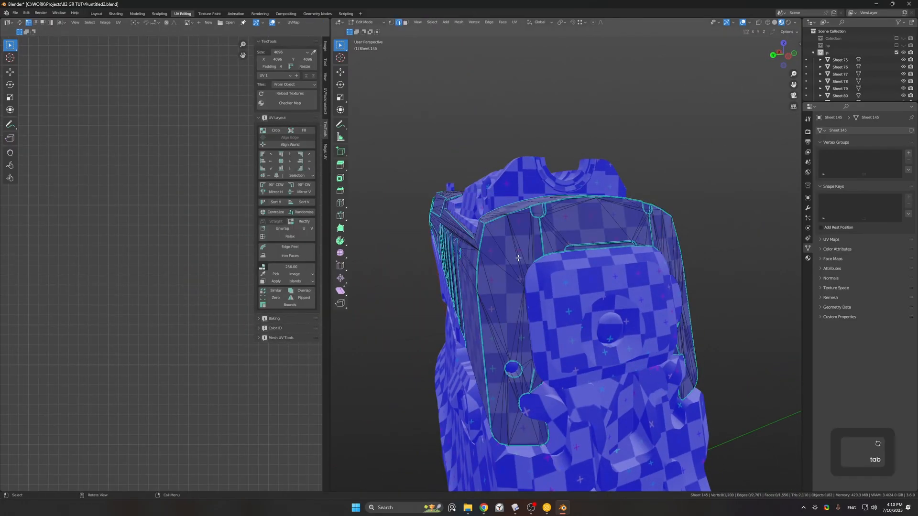
key("l")
middle_click_drag(80, 258, 244, 239, "shift")
scroll(181, 258, "up", 9)
- Rotate the rear side panels' UV islands upright by aligning them to their long straight edges
key("2")
left_click(203, 315)
middle_click_drag(203, 316, 192, 262, "shift")
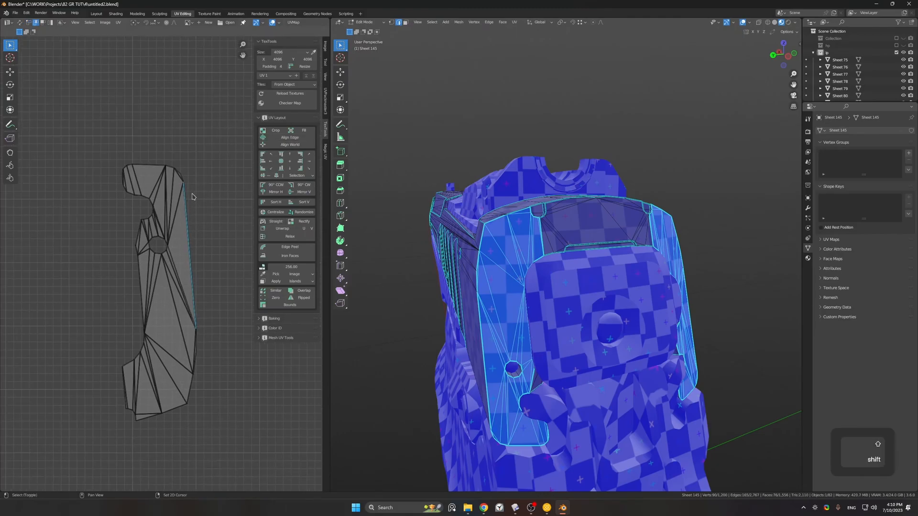
left_click(304, 167)
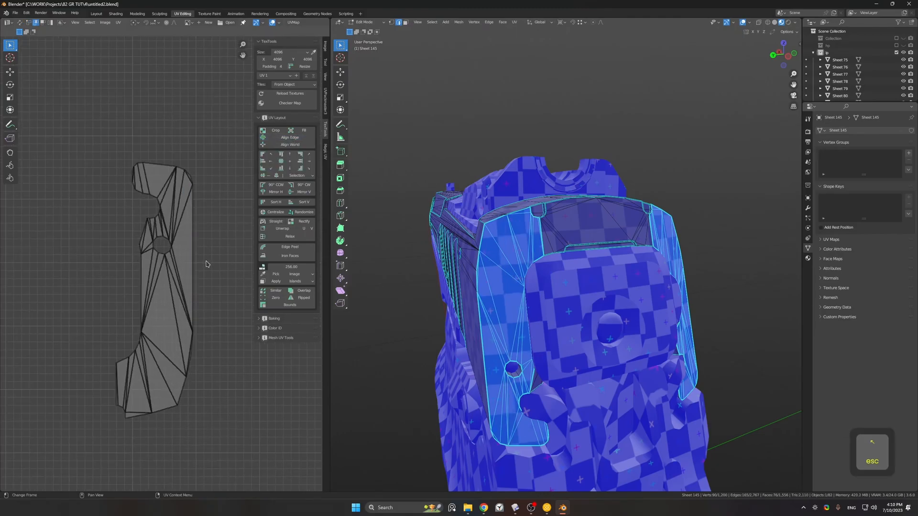
left_click(304, 139)
scroll(221, 215, "down", 1)
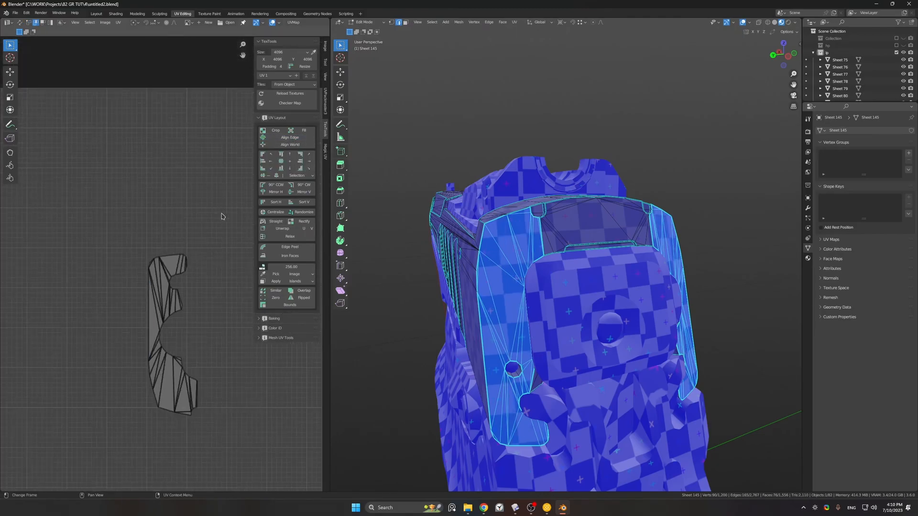
middle_click_drag(222, 215, 204, 210, "shift")
- Select the slide's long ribbed top panel by its seams and frame its UV island
left_click(459, 123)
key("Tab")
middle_click_drag(459, 123, 554, 139)
middle_click_drag(483, 260, 625, 261, "shift")
key("Tab")
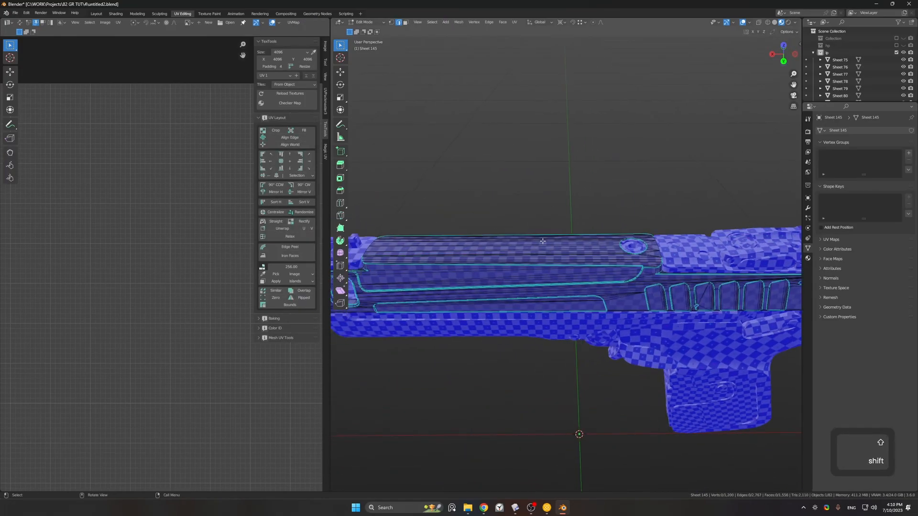
key("l")
scroll(139, 245, "down", 2)
middle_click_drag(139, 245, 132, 320, "shift")
scroll(133, 244, "down", 1)
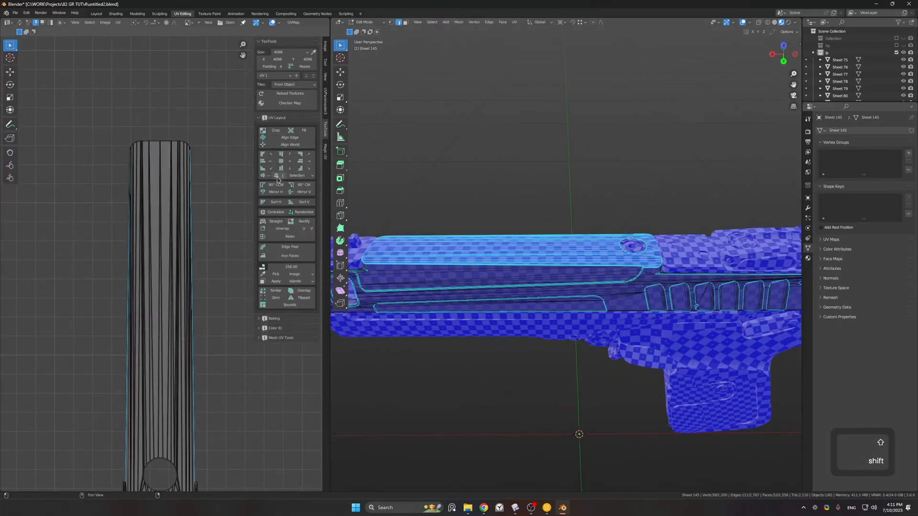
- Align the long side edges of the top panel's UV island and unwrap the whole island again
left_click(195, 184)
middle_click_drag(207, 356, 231, 231, "shift")
scroll(207, 287, "up", 2)
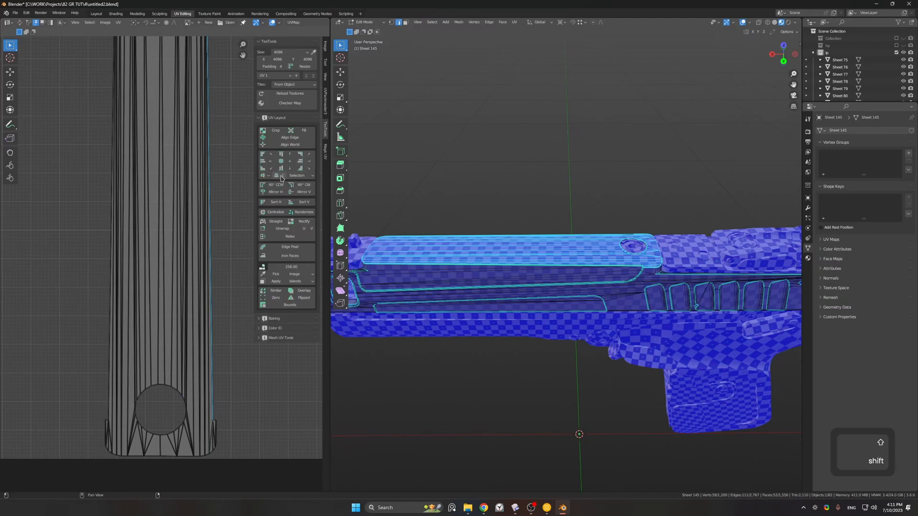
scroll(201, 236, "down", 4)
middle_click_drag(217, 191, 211, 218, "shift")
key("a")
key("u")
left_click(210, 218)
middle_click_drag(221, 185, 224, 202, "shift")
- Select two linked panels on the slide and pick side edges on their UV islands
left_click(411, 210)
middle_click_drag(497, 306, 387, 274)
key("l")
key("l")
middle_click_drag(158, 138, 195, 320, "shift")
scroll(193, 258, "up", 2)
left_click(200, 308)
left_click(207, 311)
- Correct the seam marking on two edges of the slide
mouse_move(506, 289)
middle_mouse_down()
mouse_move(471, 275)
mouse_move(584, 268)
mouse_move(430, 258)
middle_mouse_up()
left_click(474, 272)
key("q")
left_click(473, 273)
left_click(565, 242)
key("q")
left_click(565, 242)
mouse_move(478, 259)
middle_mouse_down("ctrl")
mouse_move(478, 306)
mouse_move(521, 282)
mouse_move(564, 296)
middle_mouse_up("ctrl")
middle_click_drag(559, 215, 589, 239, "shift")
- Hide the sharp-edge markings in the viewport and check the slide's seam borders by selecting linked panels
left_click(795, 23)
mouse_move(749, 23)
left_click(780, 218)
middle_click_drag(598, 101, 595, 177, "ctrl")
key("l")
scroll(134, 250, "down", 3)
left_click(707, 234)
key("l")
middle_click_drag(707, 235, 605, 224)
middle_click_drag(605, 225, 562, 316, "ctrl")
mouse_move(562, 316)
middle_mouse_down("ctrl")
mouse_move(559, 293)
mouse_move(727, 301)
mouse_move(558, 282)
mouse_move(560, 330)
middle_mouse_up("ctrl")
left_click(557, 284)
key("l")
scroll(133, 250, "down", 3)
- Select the long recessed panel on the slide's upper side, unwrap it again and straighten its rotation with Align World
middle_click_drag(569, 211, 430, 286)
key("Tab")
key("Tab")
key("l")
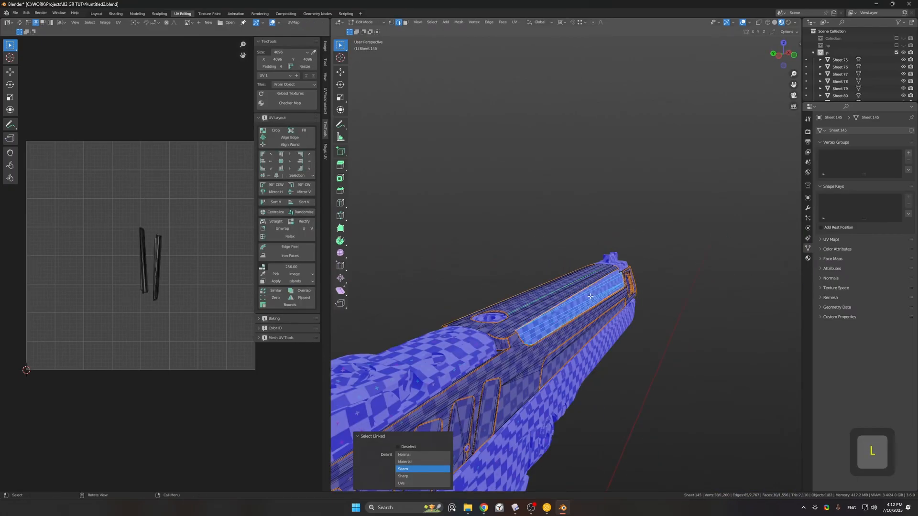
key("l")
key("a")
key("u")
scroll(120, 230, "up", 2)
left_click(146, 238)
left_click(85, 250, "shift")
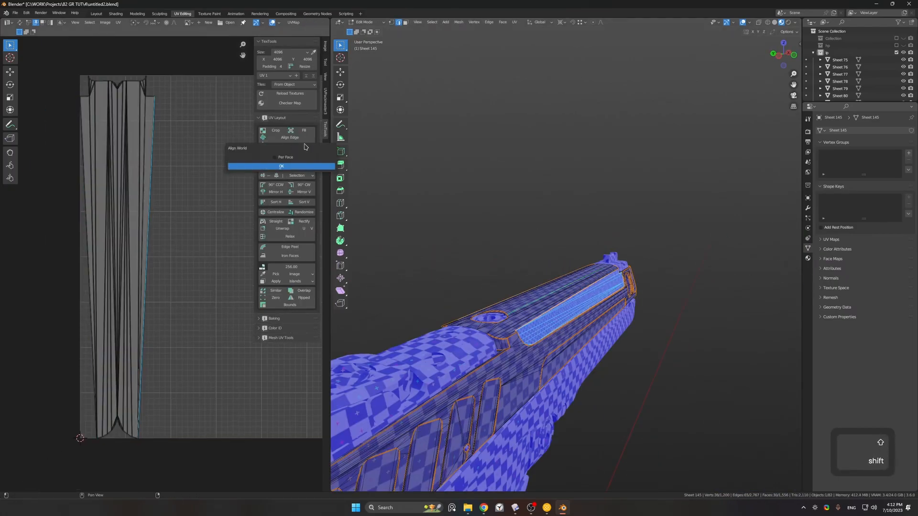
left_click(281, 166)
- Select the matching recessed panel on the opposite side of the slide and unwrap it again
middle_click_drag(498, 199, 571, 280)
key("l")
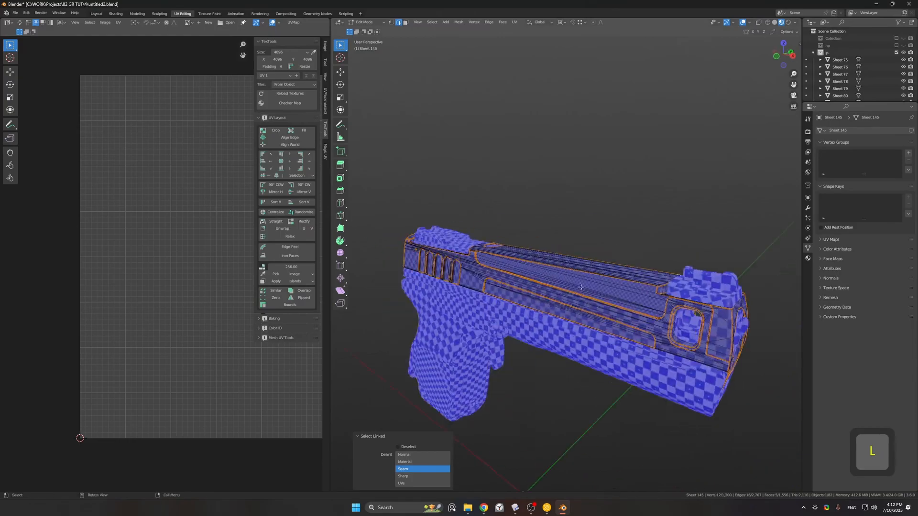
scroll(151, 263, "down", 5)
scroll(201, 266, "up", 4)
key("a")
key("u")
scroll(171, 255, "down", 1)
key("Tab")
- Select the lower recessed panel near the front of the slide's side by its seams
middle_click_drag(478, 282, 529, 286)
middle_click_drag(528, 286, 519, 263, "shift")
left_click(526, 260)
middle_click_drag(518, 263, 550, 243, "ctrl")
middle_click_drag(550, 244, 578, 263, "shift")
left_click(486, 249)
key("Tab")
left_click(507, 260)
key("l")
key("l")
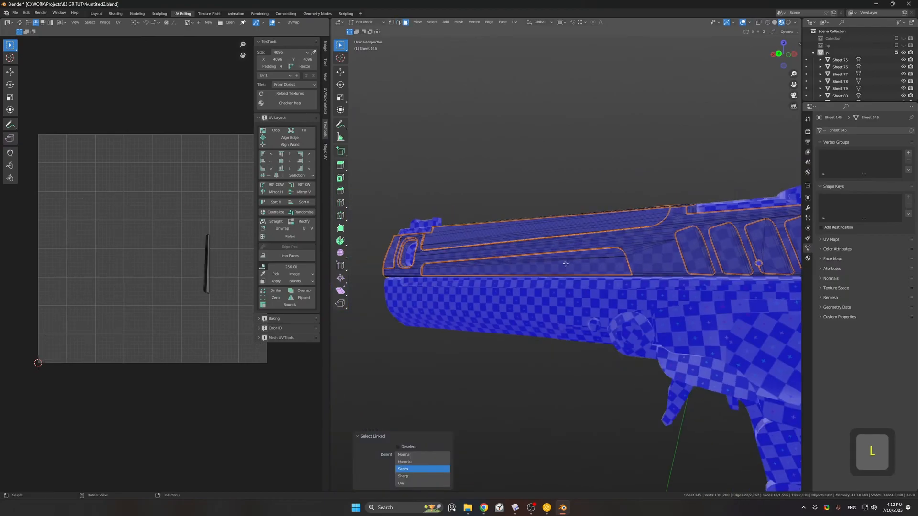
- Rotate the lower recessed panel's UV island upright with Align World
scroll(243, 269, "up", 2)
left_click(192, 276)
left_click(291, 145)
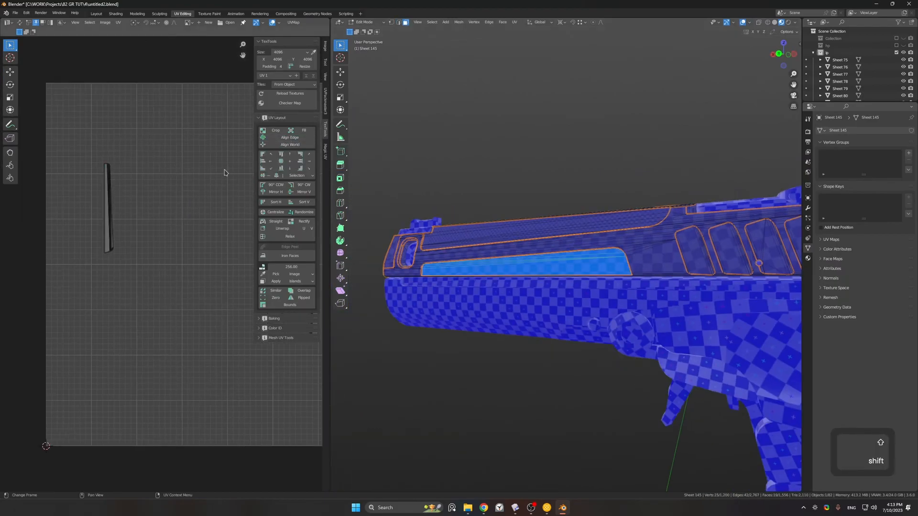
middle_click_drag(190, 162, 127, 185, "shift")
scroll(127, 184, "down", 2)
- Open the frame part below the slide, select its long side panel by seams, align the island's straight edge vertically and unwrap it again
mouse_move(540, 309)
middle_mouse_down("shift")
mouse_move(502, 298)
mouse_move(535, 302)
middle_mouse_up("shift")
left_click(502, 299)
key("Tab")
left_click(501, 299)
key("Tab")
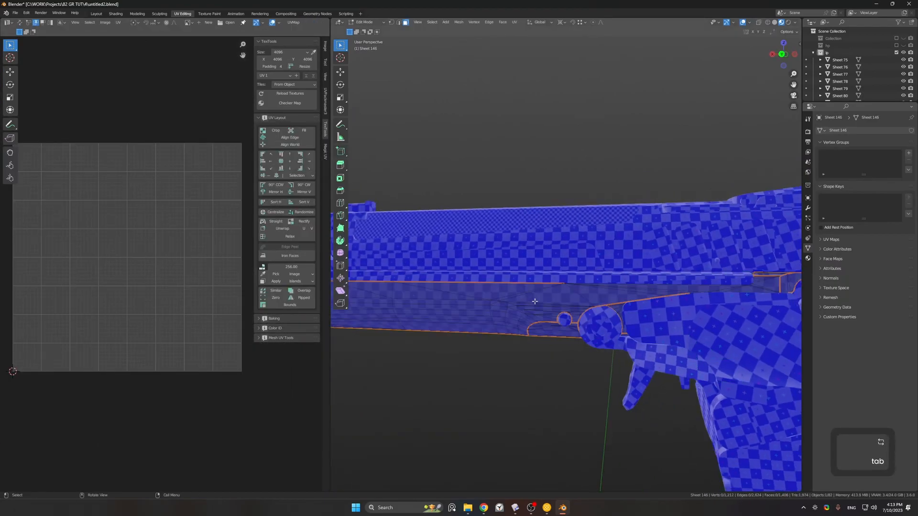
key("l")
scroll(161, 261, "up", 5)
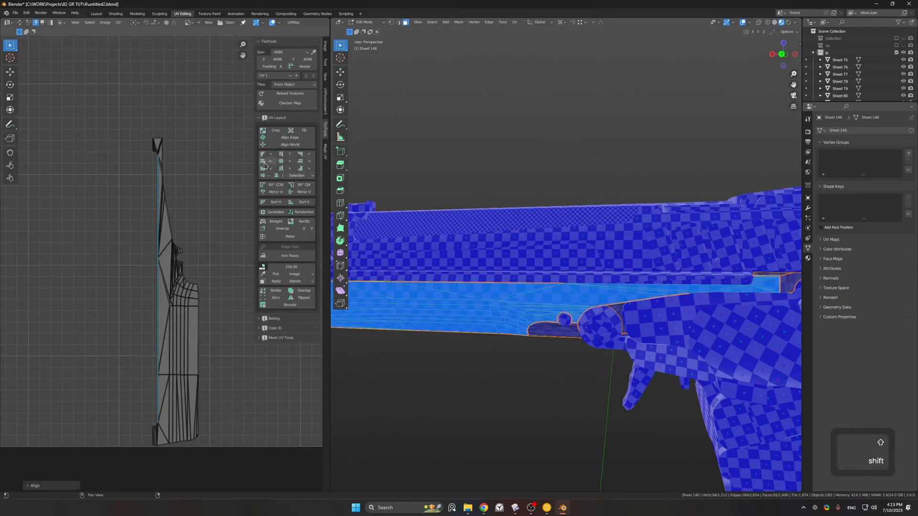
key("u")
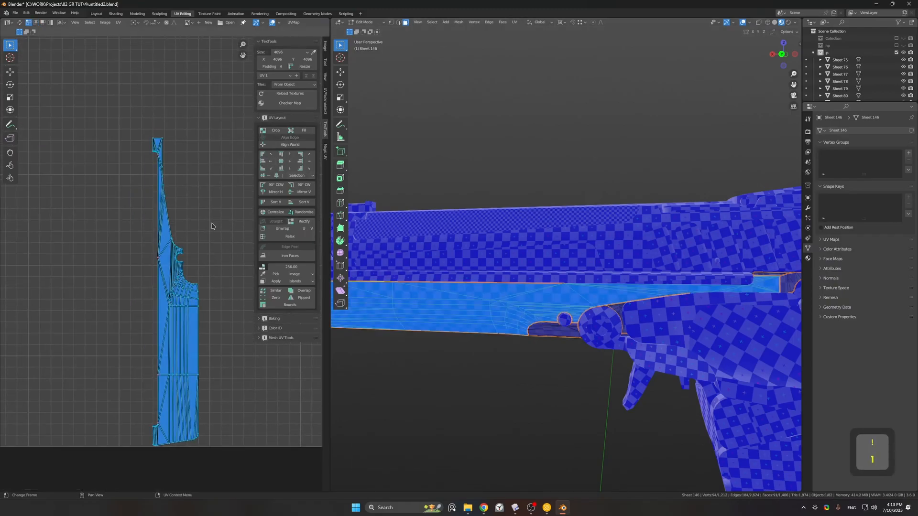
left_click(213, 226)
- Select the matching long side panel on the opposite side of the frame by its seams
scroll(213, 226, "down", 4)
middle_click_drag(474, 187, 626, 229)
key("Tab")
key("Tab")
key("l")
scroll(124, 155, "up", 2)
middle_click_drag(91, 148, 148, 162, "shift")
mouse_move(464, 239)
middle_mouse_down()
mouse_move(407, 246)
mouse_move(454, 249)
middle_mouse_up()
key("ctrl+z")
key("ctrl+z")
key("l")
- Align the long straight edge of the opposite panel's UV island vertically, pin it and unwrap the island again
key("p")
key("u")
left_click(153, 297)
key("ctrl+z")
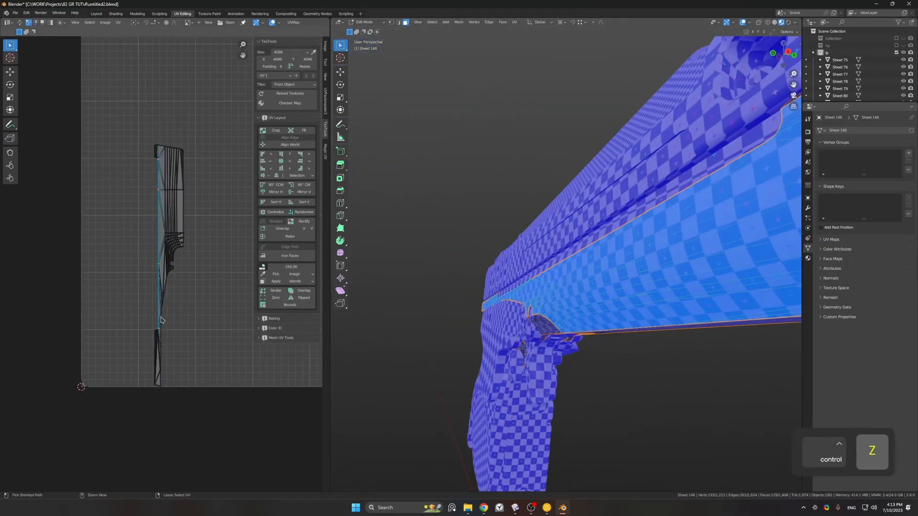
left_click(269, 165)
key("p")
key("u")
left_click(190, 195)
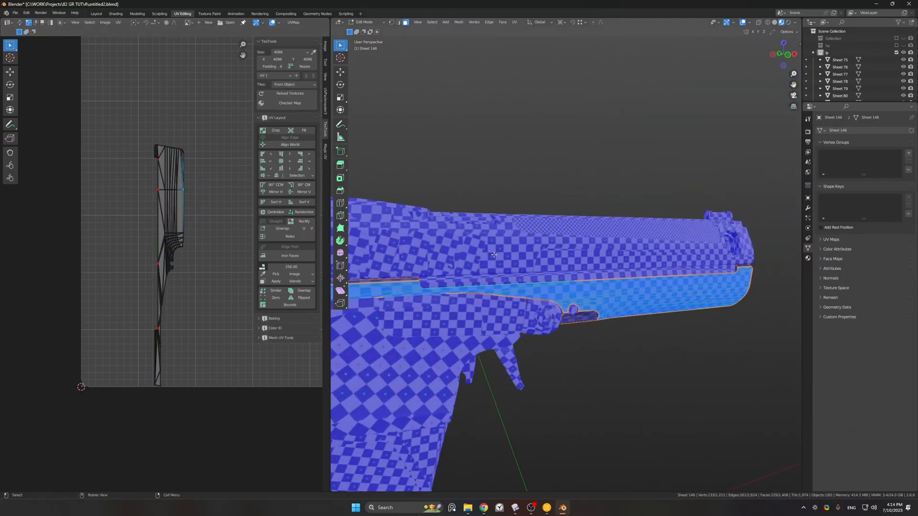
- Straighten the outer edge at the island's narrow end and unwrap the whole island again
scroll(245, 286, "up", 4)
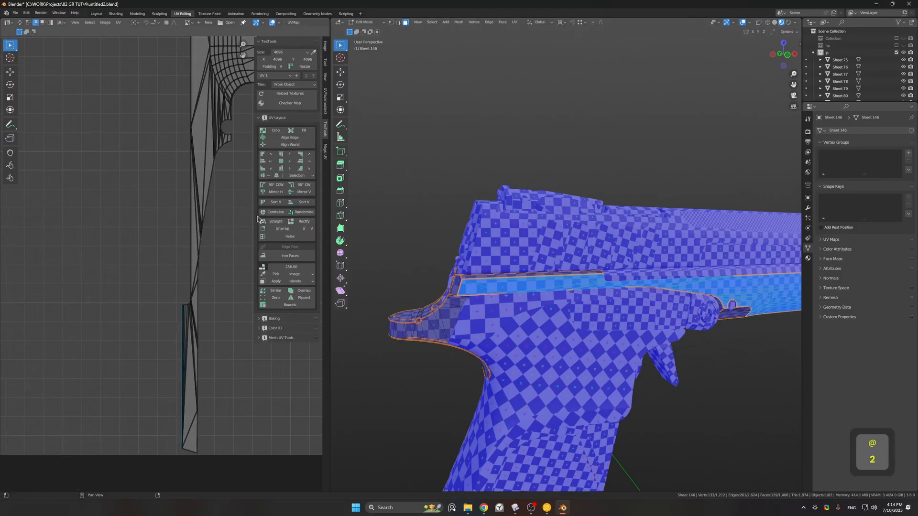
key("a")
key("u")
left_click(203, 245)
left_click(407, 215)
middle_click_drag(407, 215, 593, 216)
- Select every part of the pistol and open them all for editing with all faces selected
key("Tab")
middle_click_drag(717, 265, 683, 279)
middle_click_drag(561, 345, 514, 239)
scroll(514, 239, "down", 5)
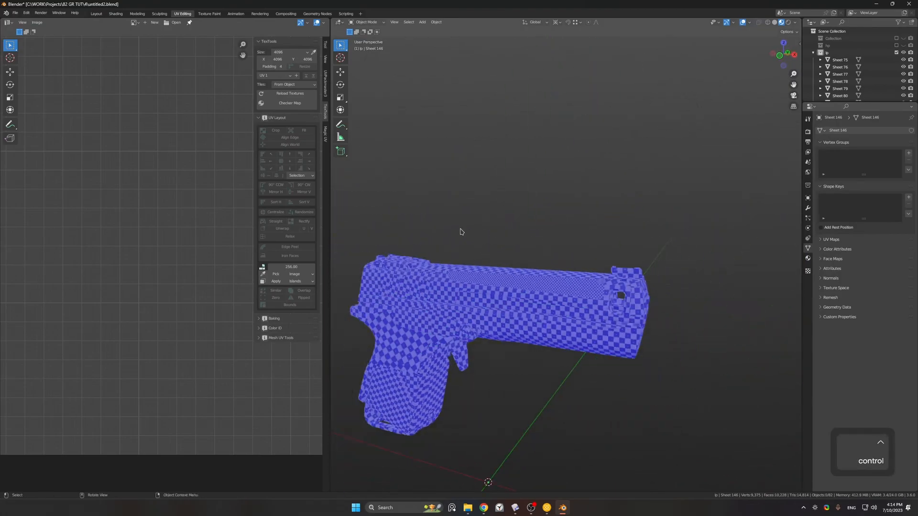
key("a")
key("Tab")
middle_click_drag(122, 319, 68, 335, "shift")
scroll(96, 325, "down", 4)
scroll(217, 289, "up", 2)
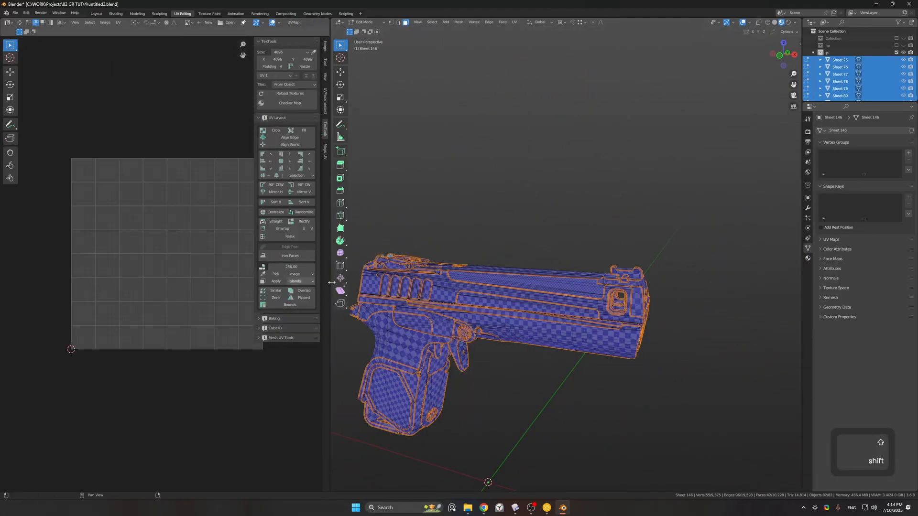
key("a")
scroll(207, 267, "up", 1)
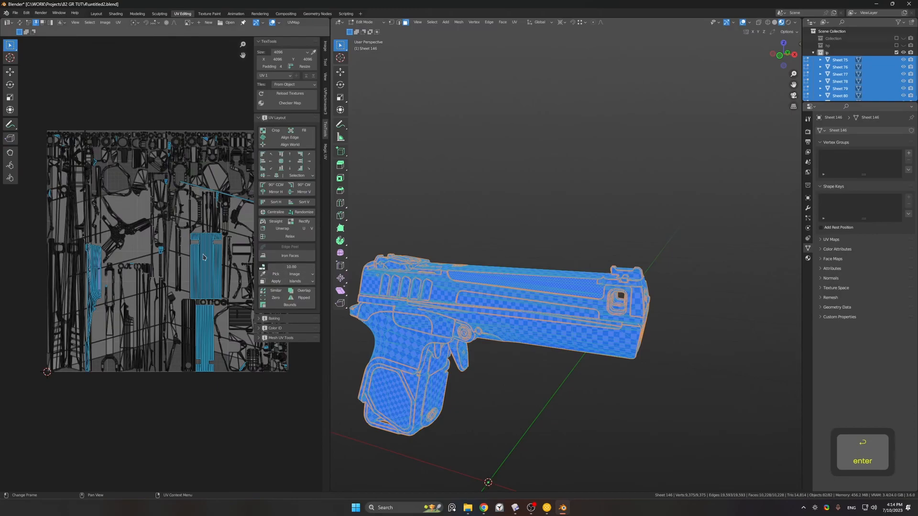
- Set the texel density to 10 and apply it to all UV islands of the pistol
key("a")
left_click(270, 282)
scroll(165, 266, "up", 2)
key("Tab")
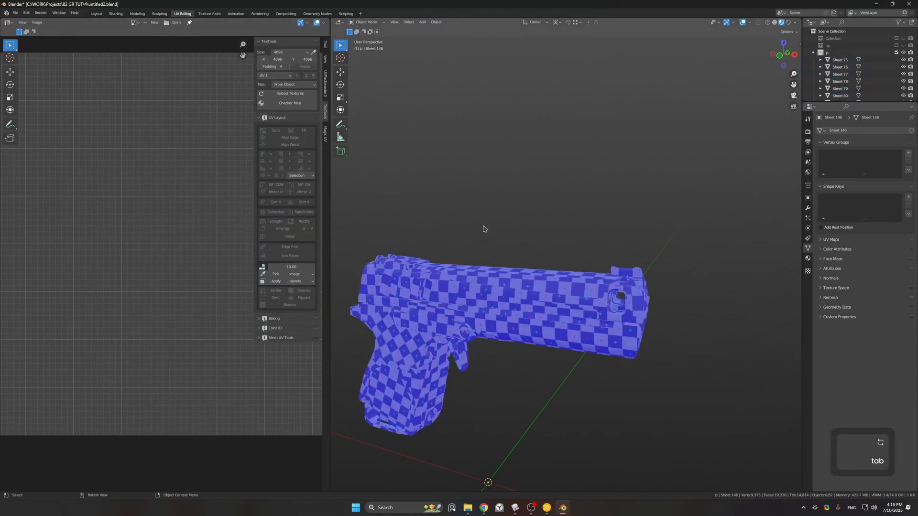
- Isolate the barrel and open it for editing
left_click(549, 296)
key("shift+h")
key("Tab")
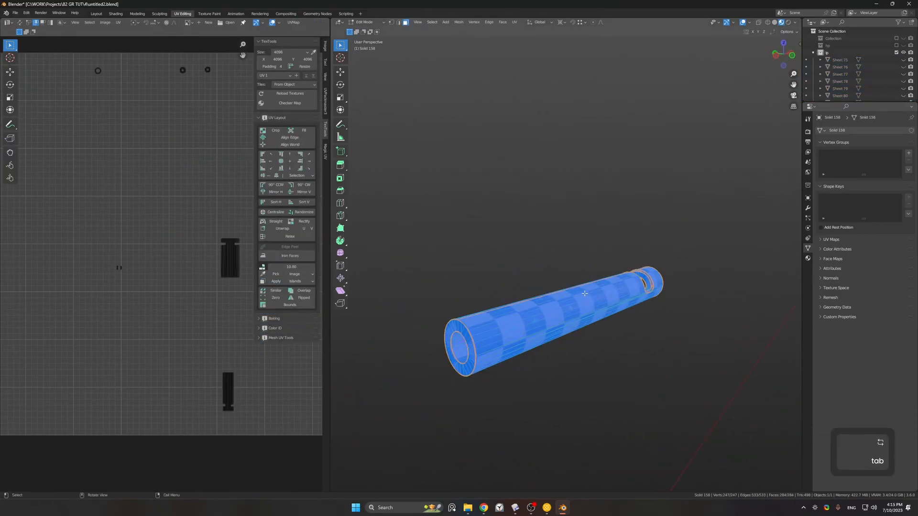
middle_click_drag(574, 283, 610, 285, "ctrl")
scroll(618, 235, "down", 1)
- Hide all but the barrel's outer wall, knife a cut across its middle in front view and mark that cut as a seam
key("k")
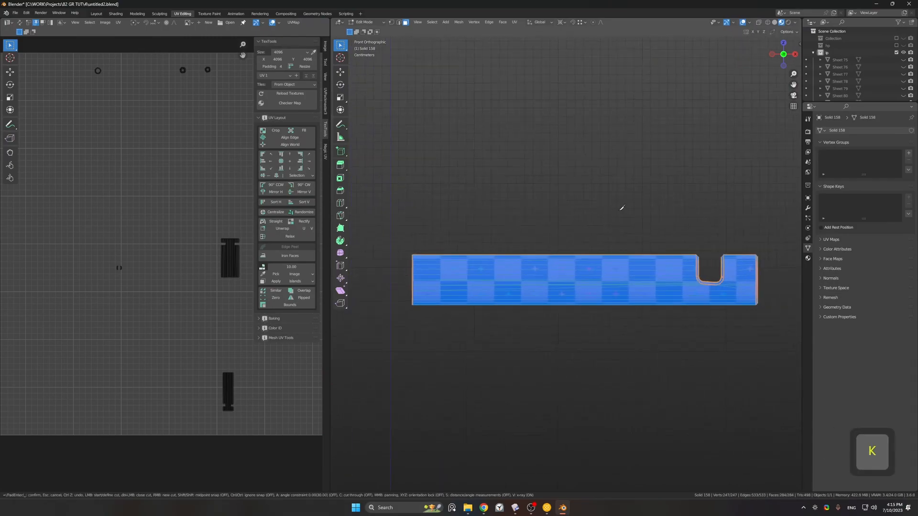
key("shift+h")
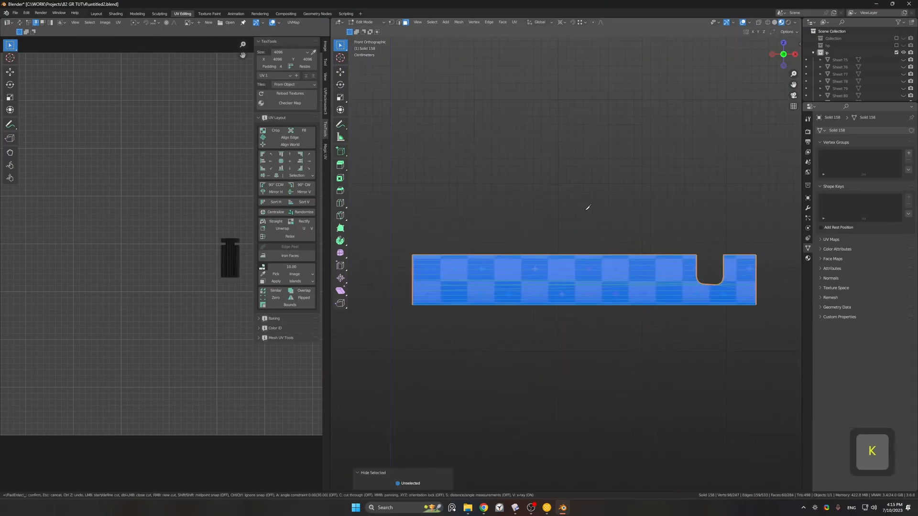
key("Return")
key("2")
left_click(584, 299)
middle_click_drag(585, 301, 582, 301)
- Delete the faces of the outer wall's rear section and the barrel's rear end, keeping the inner tube
key("l")
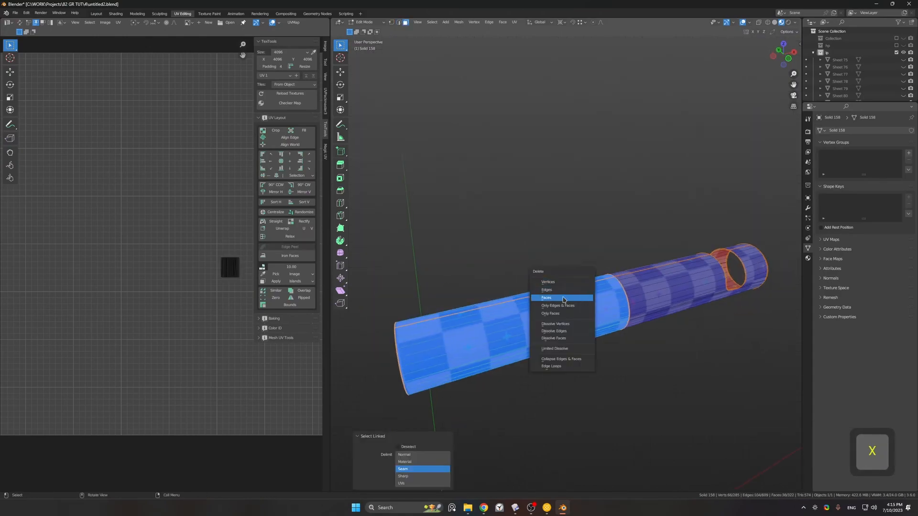
left_click(563, 299)
key("Tab")
key("Tab")
key("l")
key("x")
left_click(500, 309)
middle_click_drag(500, 310, 481, 285)
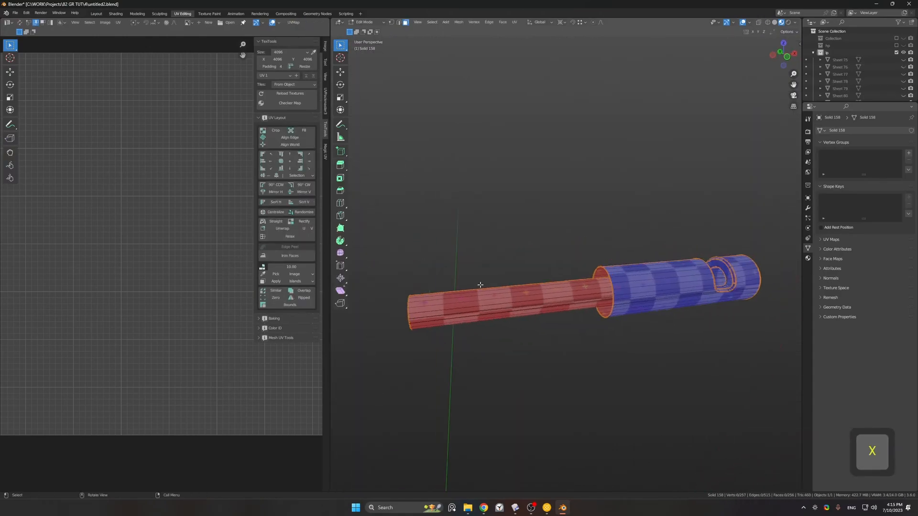
- Bring all hidden parts of the pistol back into view
key("Tab")
key("alt+h")
middle_click_drag(708, 251, 658, 251)
key("shift+h")
key("Tab")
key("a")
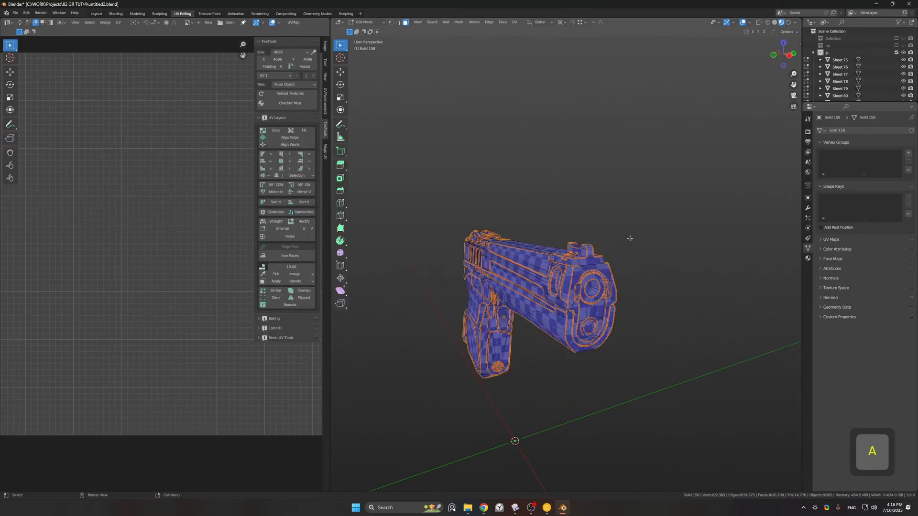
key("l")
key("Tab")
- Isolate the barrel again and unwrap all of its faces
left_click(604, 289)
key("shift+h")
key("Tab")
key("a")
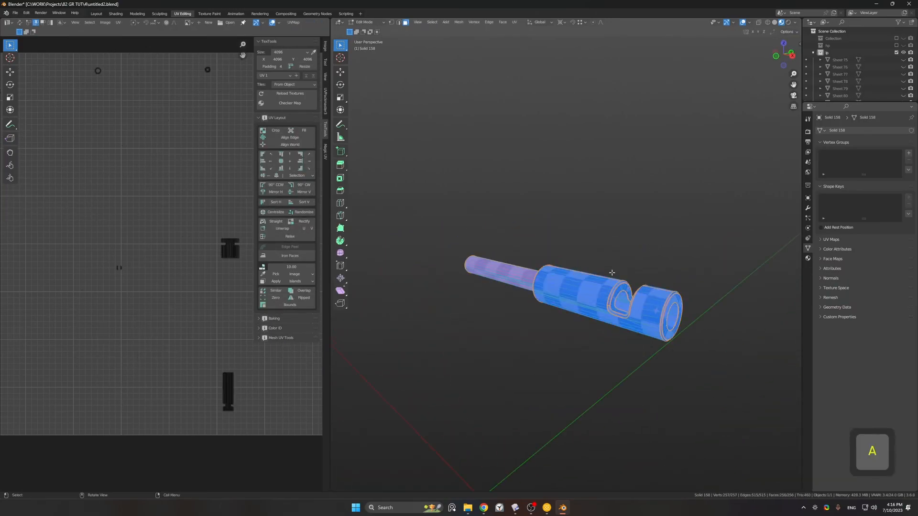
key("u")
left_click(612, 274)
- Apply the texel density of 10 to the barrel's UV islands and unhide the rest of the pistol
scroll(169, 263, "down", 3)
key("a")
left_click(286, 283)
key("Tab")
key("alt+h")
key("Tab")
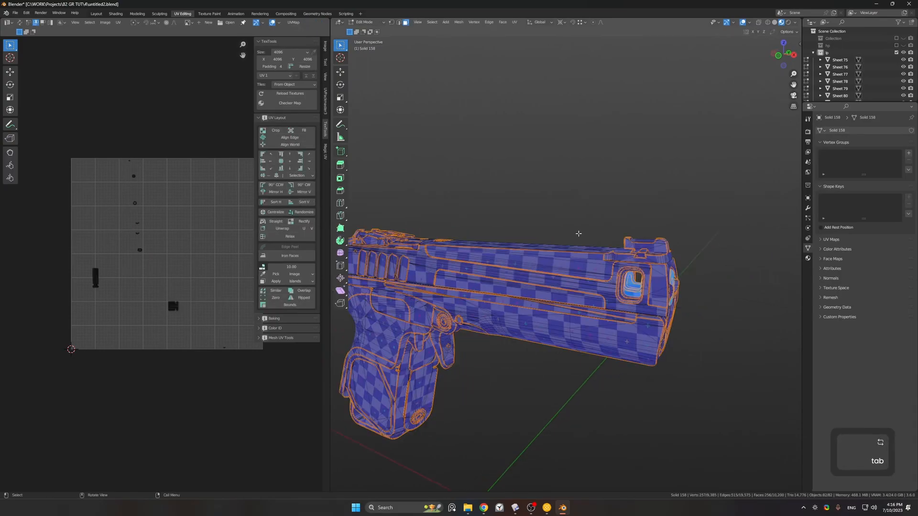
- Examine the checker pattern on the pistol's parts from several angles
middle_click_drag(576, 231, 531, 234)
key("Tab")
left_click(610, 293)
middle_click_drag(588, 297, 633, 291)
scroll(633, 305, "down", 4)
middle_click_drag(621, 287, 646, 267, "shift")
left_click(559, 249)
middle_click_drag(603, 315, 554, 282, "shift")
scroll(550, 282, "up", 5)
middle_click_drag(550, 282, 501, 274)
- Select the slide's rear faces by their seams and open all pistol parts together for editing
key("Tab")
middle_click_drag(536, 282, 444, 254, "shift")
key("l")
key("l")
key("Tab")
key("a")
key("Tab")
middle_click_drag(516, 254, 585, 264)
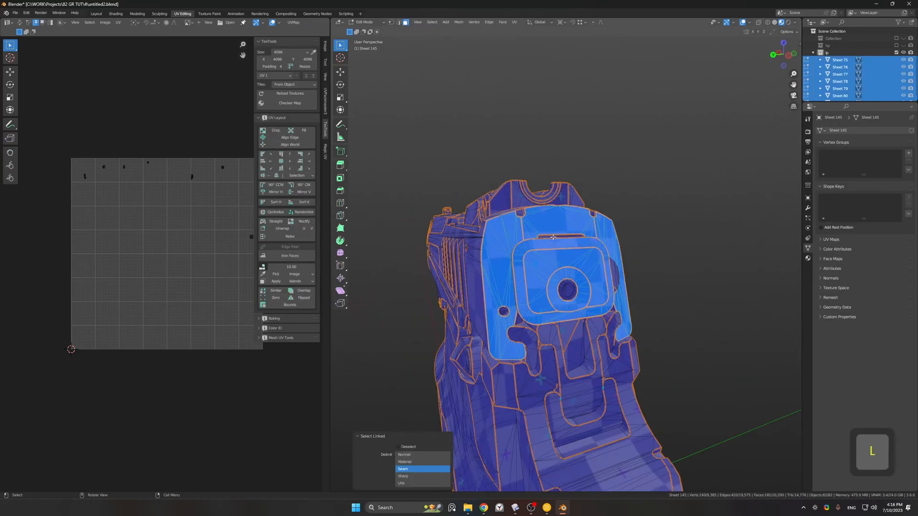
- Add the rear sight, the hammer area and the frame's tail faces to the selection by their seams
scroll(550, 242, "up", 5)
middle_click_drag(593, 177, 712, 349)
key("l")
middle_click_drag(644, 346, 551, 264)
key("l")
middle_click_drag(400, 275, 502, 177)
scroll(500, 215, "down", 1)
key("l")
middle_click_drag(490, 316, 492, 270)
scroll(493, 287, "down", 2)
key("l")
key("l")
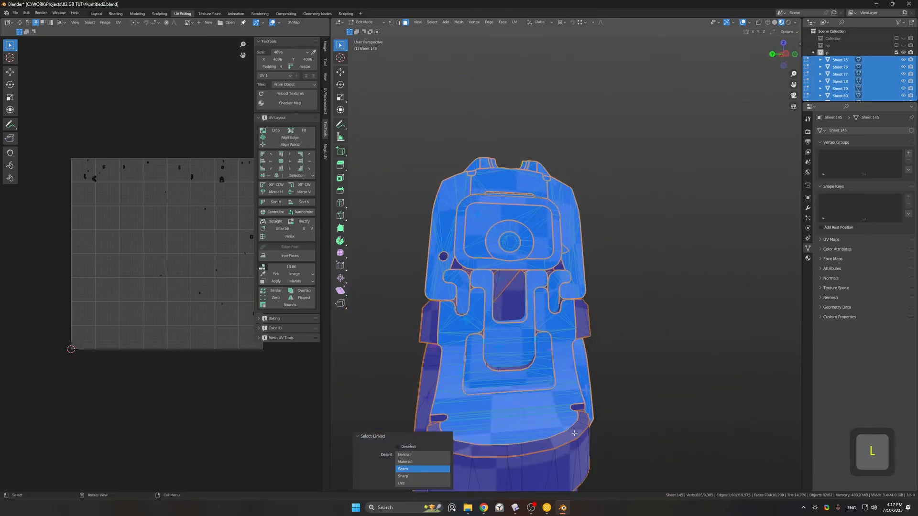
- Add further detail islands around the rear of the pistol to the selection by their seams
key("l")
middle_click_drag(513, 417, 432, 278)
key("l")
key("l")
middle_click_drag(539, 245, 488, 210)
scroll(497, 229, "up", 5)
key("l")
middle_click_drag(377, 398, 353, 383)
middle_click_drag(377, 382, 478, 279, "shift")
key("l")
middle_click_drag(459, 239, 503, 226)
scroll(527, 232, "down", 4)
key("l")
scroll(573, 236, "down", 4)
key("l")
- Add the remaining detail islands around the pistol, including the round screw on the grip, to the selection
middle_click_drag(570, 259, 392, 248)
middle_click_drag(593, 248, 536, 292, "shift")
middle_click_drag(478, 268, 648, 262)
middle_click_drag(517, 268, 621, 263, "shift")
middle_click_drag(459, 239, 505, 272)
middle_click_drag(504, 272, 669, 256, "ctrl")
key("l")
middle_click_drag(550, 239, 612, 198, "shift")
scroll(574, 258, "up", 3)
scroll(594, 260, "up", 2)
middle_click_drag(612, 198, 497, 377, "shift")
middle_click_drag(498, 378, 592, 216, "ctrl")
key("l")
scroll(581, 260, "down", 4)
middle_click_drag(612, 261, 617, 62)
middle_click_drag(689, 99, 505, 277)
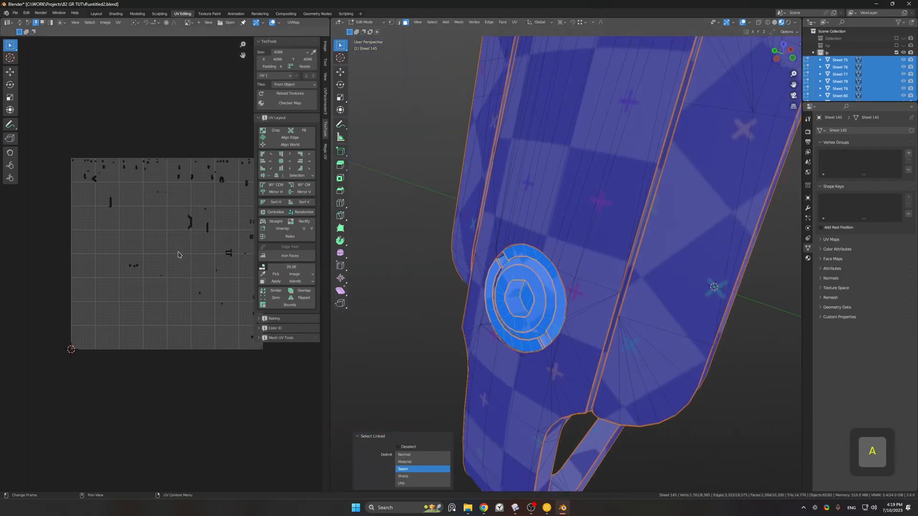
- Apply a texel density of 20 to the UV islands of the selected detail faces
key("a")
left_click(276, 281)
scroll(564, 286, "down", 8)
middle_click_drag(564, 287, 564, 344)
middle_click_drag(631, 297, 535, 296)
- Select all UV islands and set up UVPackmaster with a pixel margin of 16, padding 8, texture size 4096 and a 20 s heuristic search
key("a")
scroll(165, 263, "up", 1)
left_click(326, 100)
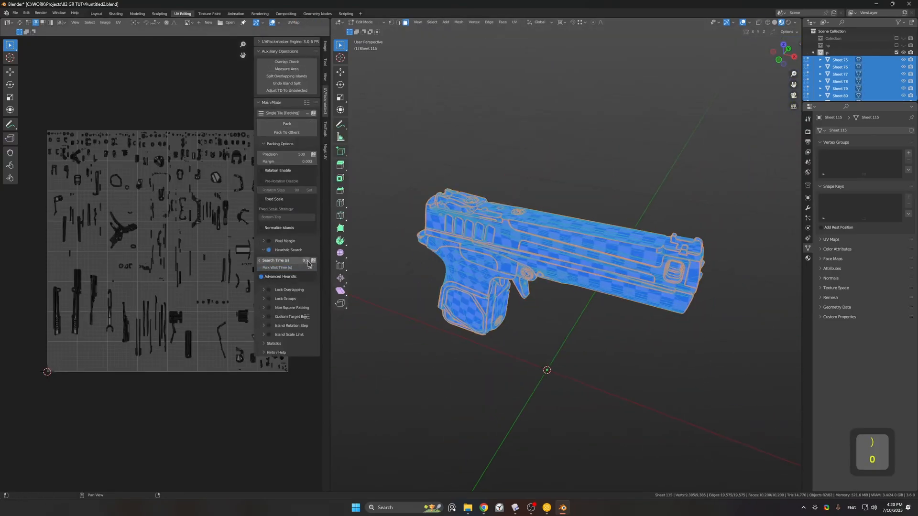
left_click(270, 241)
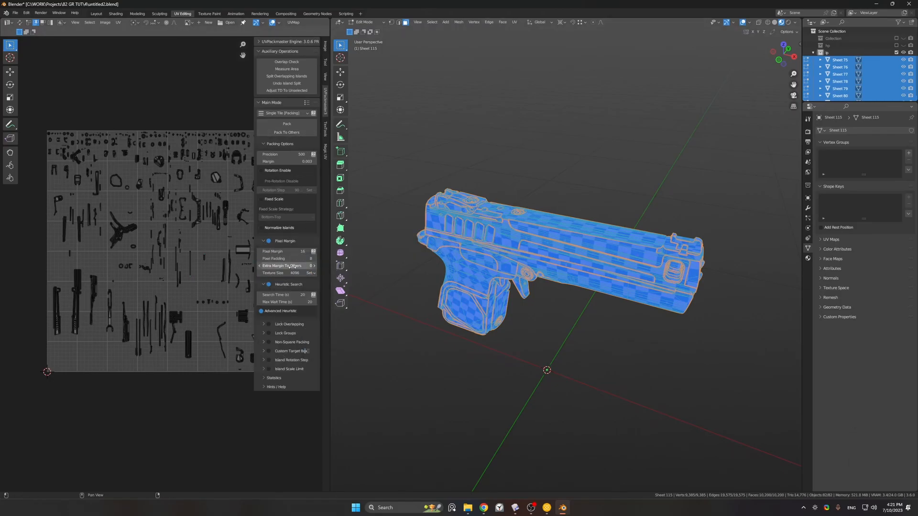
- Rotate all UV islands by 90 degrees and pack them into the single tile with UVPackmaster
middle_click_drag(185, 215, 163, 220)
scroll(165, 219, "down", 2)
type("ar90")
key("Return")
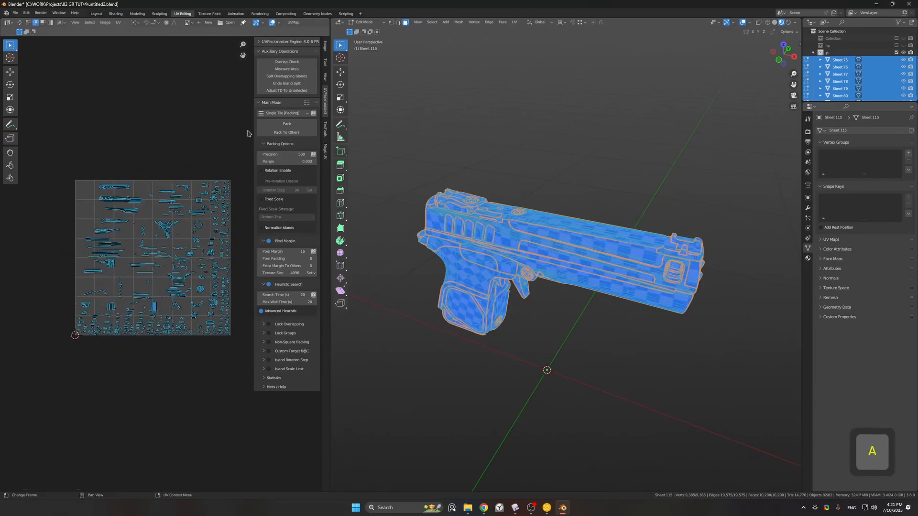
left_click(274, 127)
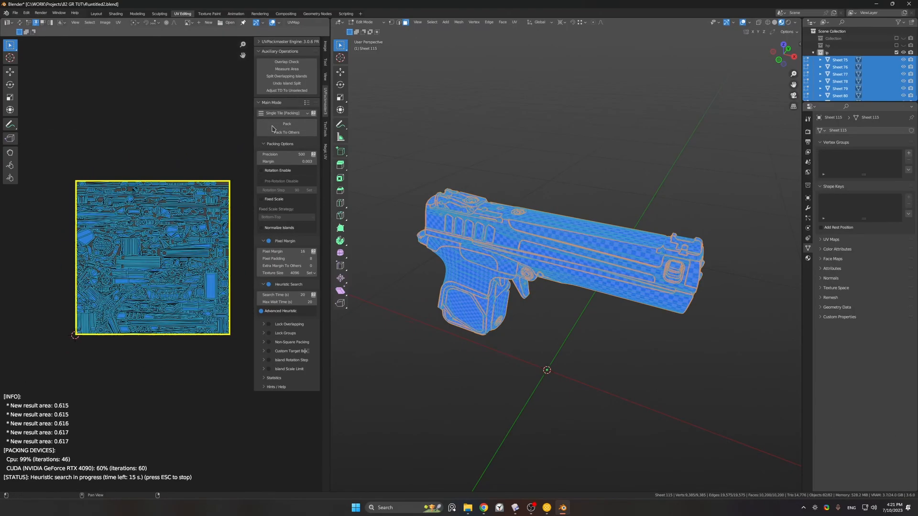
scroll(140, 224, "up", 6)
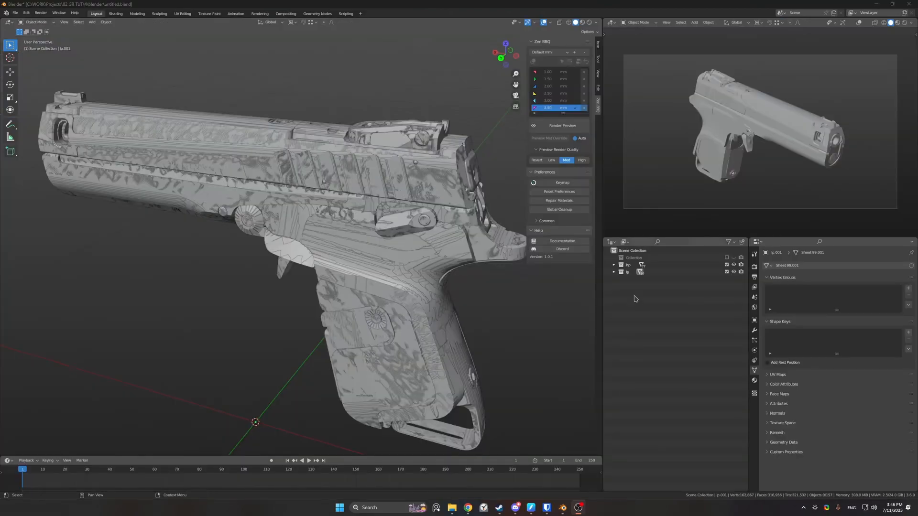
- Select all parts of the high-poly and low-poly pistol and apply all their transforms
middle_click_drag(430, 158, 550, 129)
key("a")
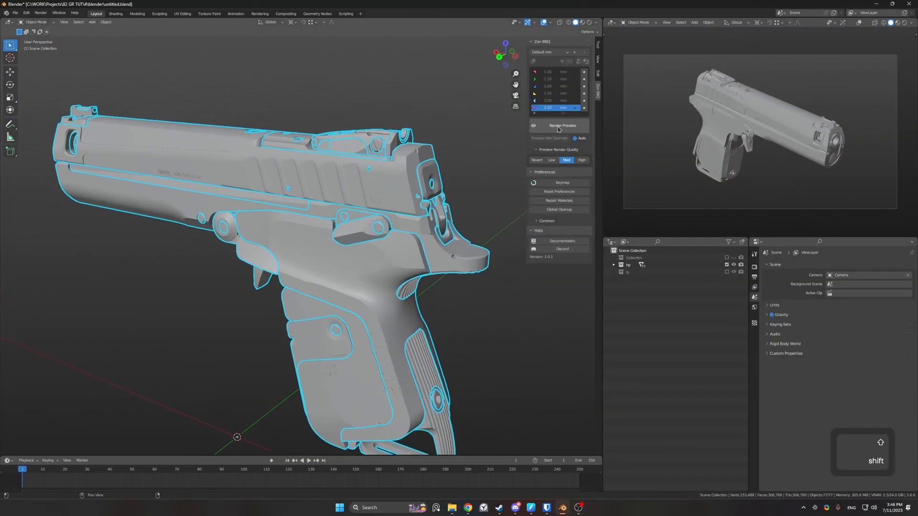
left_click(584, 111)
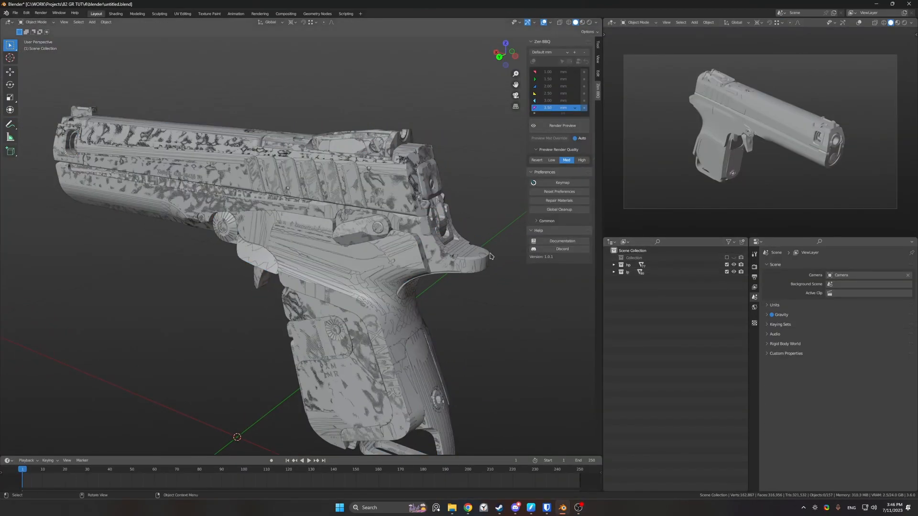
key("a")
key("ctrl+a")
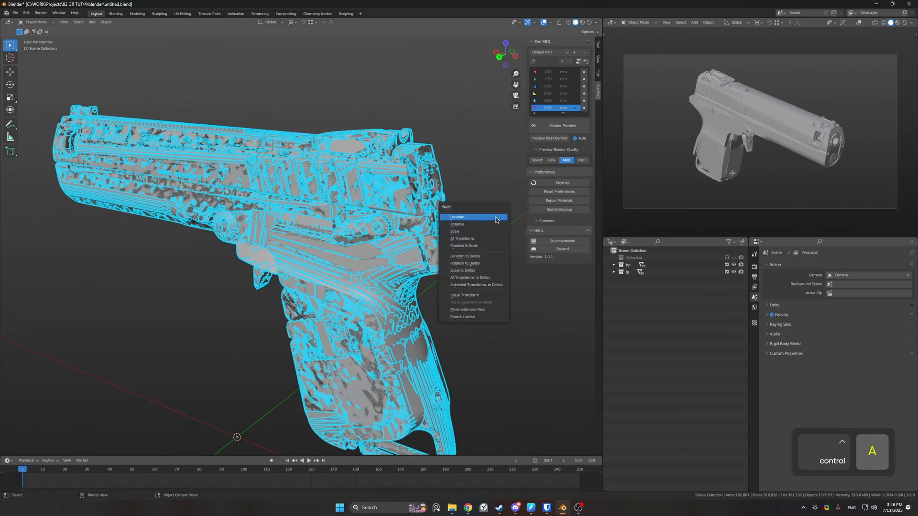
left_click(487, 242)
left_click(487, 236)
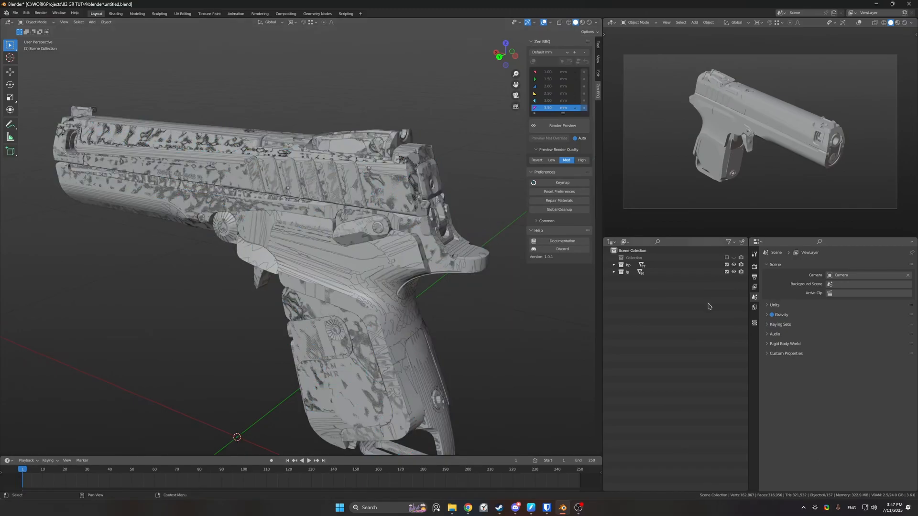
- Hide the lp collection, select all high-poly parts and turn on the Zen BBQ render preview
left_click(727, 272)
middle_click_drag(480, 190, 453, 177)
key("a")
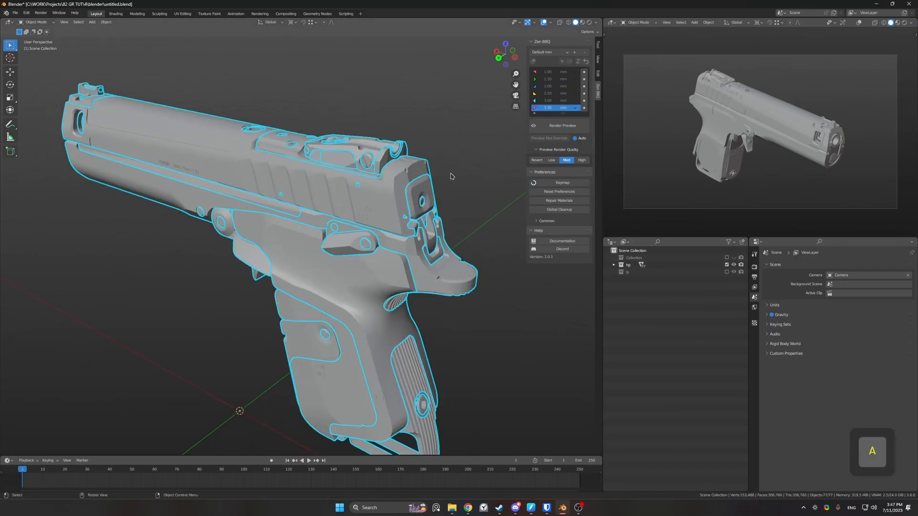
left_click(568, 127)
- Examine the rounded edges on the slide and rear of the high-poly pistol in the render preview
middle_click_drag(488, 178, 368, 132)
left_click(441, 179)
middle_click_drag(368, 131, 348, 206, "shift")
middle_click_drag(348, 205, 310, 215, "shift")
middle_click_drag(334, 211, 337, 234, "ctrl")
middle_click_drag(444, 232, 474, 184)
middle_click_drag(473, 184, 292, 229, "ctrl")
middle_click_drag(291, 230, 358, 220, "ctrl")
scroll(418, 160, "up", 4)
middle_click_drag(358, 221, 452, 182, "ctrl")
middle_click_drag(451, 183, 427, 184, "shift")
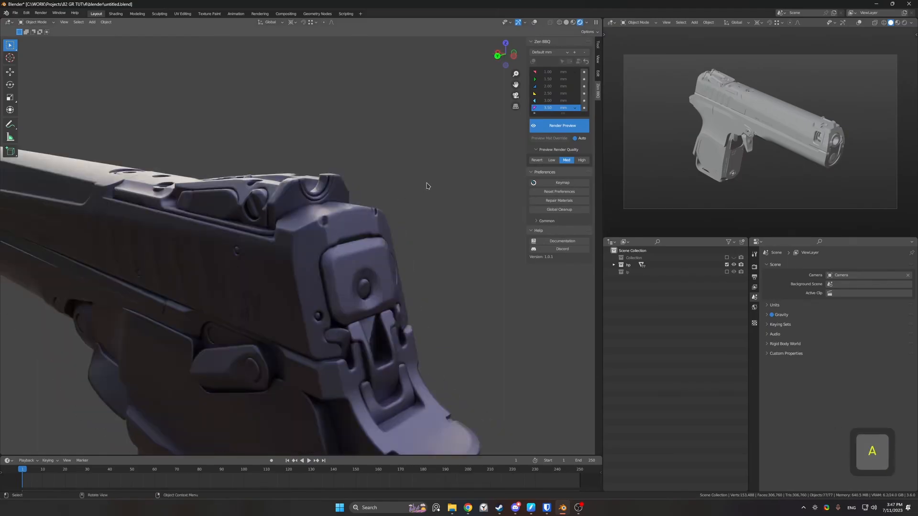
- Compare bevel radii of 1.5 mm and 3 mm on all high-poly parts
middle_click_drag(415, 194, 367, 210, "ctrl")
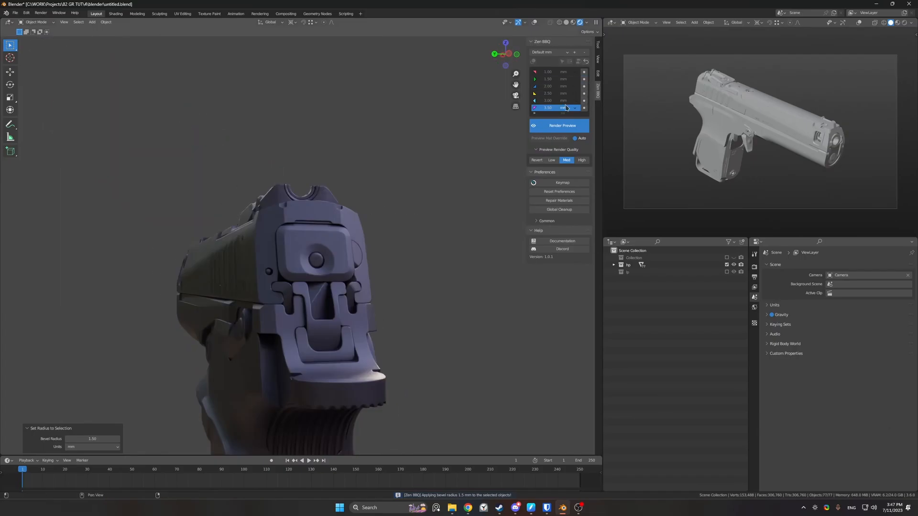
middle_click_drag(455, 211, 422, 222)
middle_click_drag(414, 180, 452, 202)
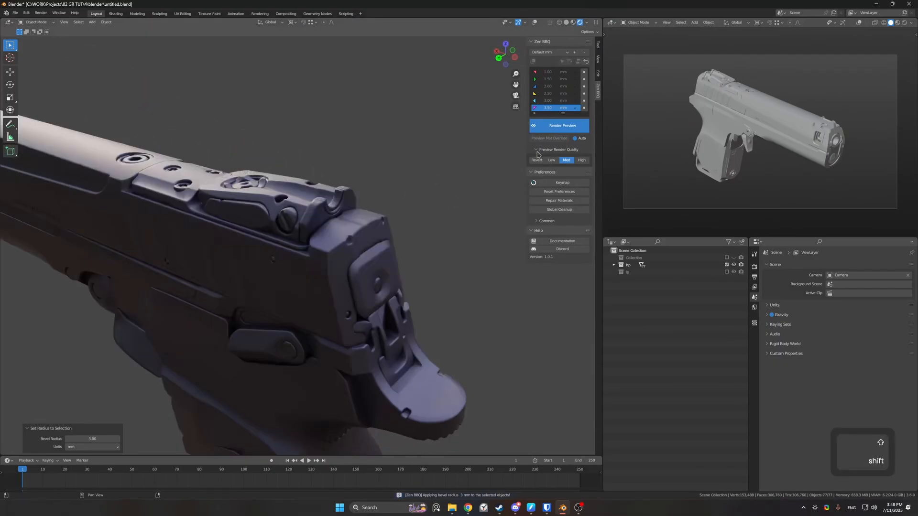
middle_click_drag(428, 165, 373, 192)
- Show the viewport overlays and set the rear sight's bevel radius to 2 mm, checking it at High preview quality
left_click(326, 211)
key("shift+alt+z")
left_click(584, 79)
left_click(410, 123)
middle_click_drag(410, 124, 377, 160)
middle_click_drag(378, 161, 397, 128, "ctrl")
middle_click_drag(397, 128, 406, 204, "shift")
middle_click_drag(406, 203, 468, 158)
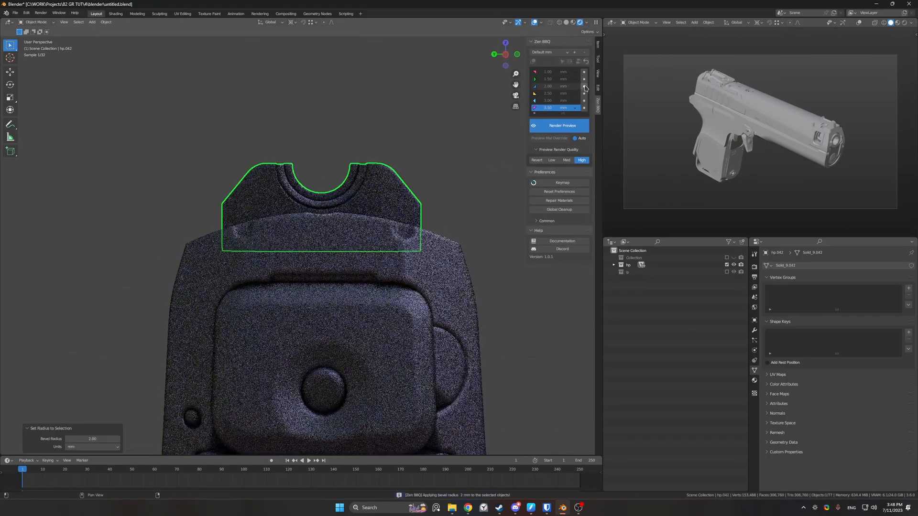
middle_click_drag(409, 136, 415, 194)
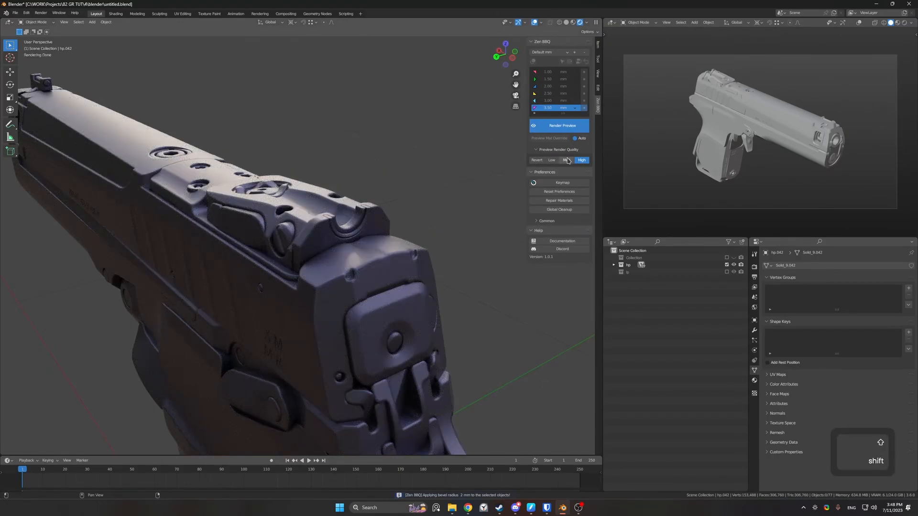
- Switch the preview quality to Med and select the hammer and neighbouring small parts at the pistol's rear
left_click(567, 160)
middle_click_drag(410, 139, 352, 359)
left_click(352, 359, "shift")
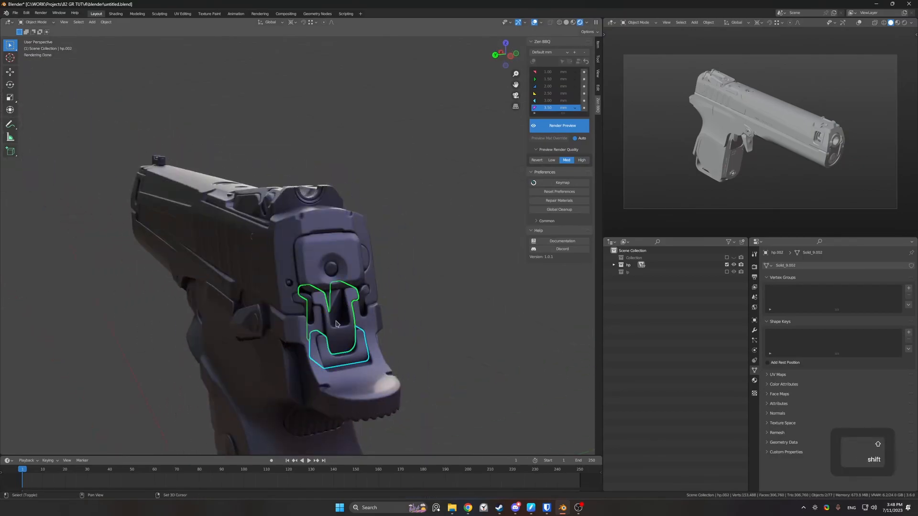
left_click(352, 271, "shift")
middle_click_drag(353, 271, 400, 273)
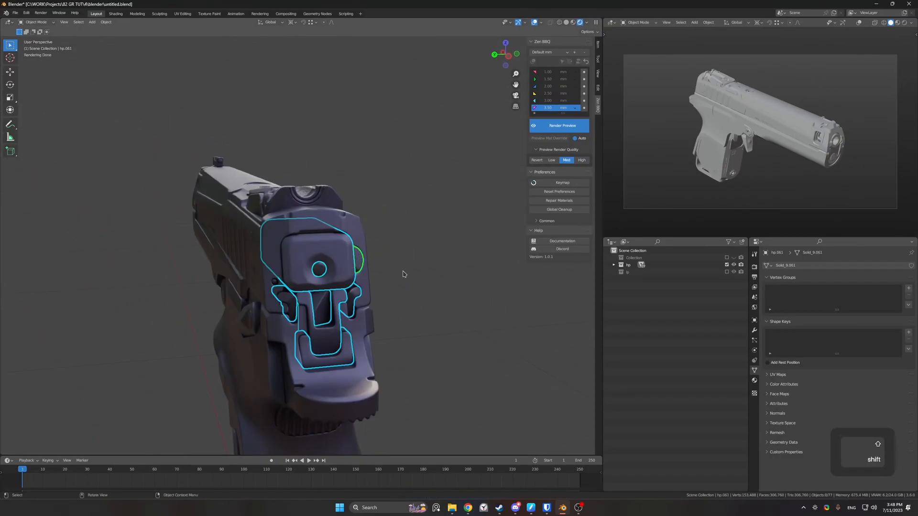
- Select all high-poly parts and toggle the Zen BBQ bevel display in Edit Mode
middle_click_drag(387, 170, 448, 174)
key("a")
key("Tab")
left_click(533, 61)
key("Tab")
- Set a 2 mm bevel radius on the rear top parts, including the two small screws near the rear sight
left_click(272, 215)
middle_click_drag(352, 172, 431, 213)
left_click(584, 86)
left_click(338, 242)
left_click(346, 205, "shift")
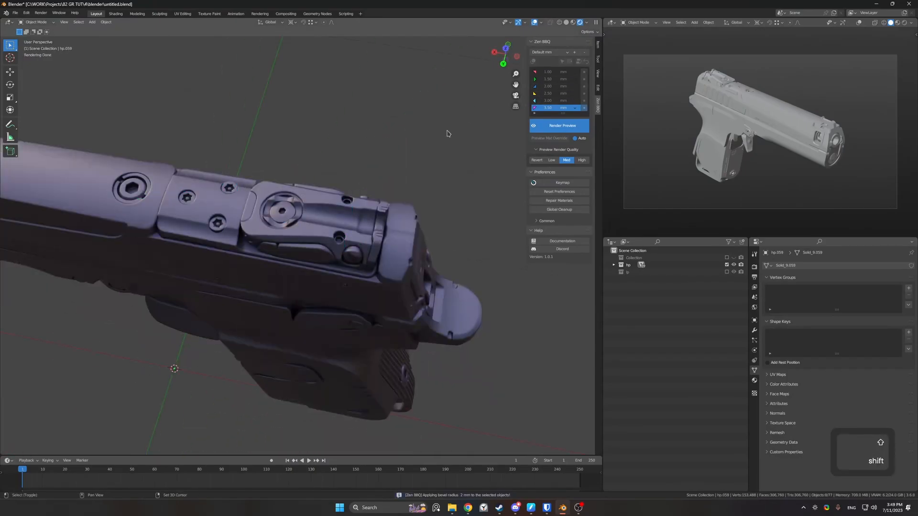
- Set the bevel radius of three more small parts around the top of the slide to 2 mm, one after another
middle_click_drag(449, 133, 406, 120)
left_click(332, 242)
left_click(584, 86)
left_click(457, 104)
middle_click_drag(454, 148, 456, 110, "ctrl")
middle_click_drag(488, 172, 310, 234)
left_click(359, 211)
left_click(584, 86)
middle_click_drag(373, 210, 330, 253)
left_click(303, 266)
left_click(584, 86)
left_click(421, 191)
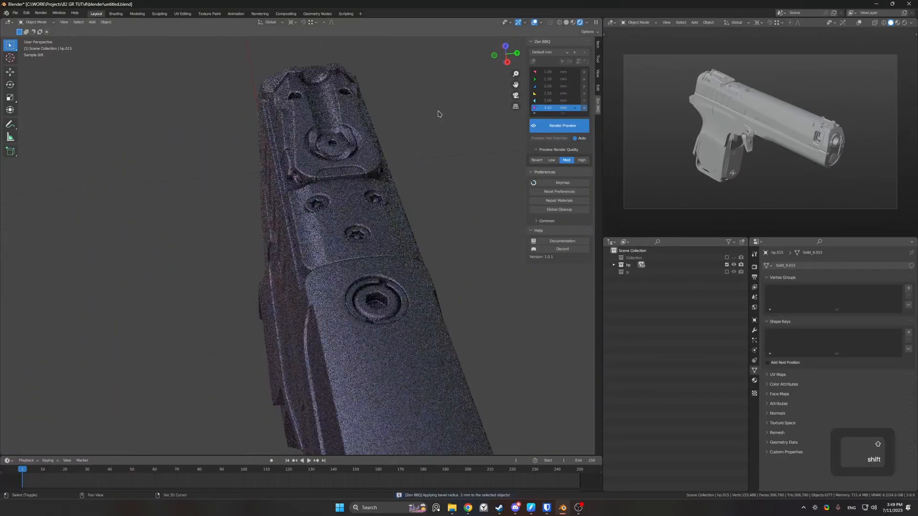
- Select the remaining screws and small detail parts around the pistol together
middle_click_drag(441, 154, 507, 114)
middle_click_drag(392, 201, 354, 177, "ctrl")
left_click(347, 142)
left_click(355, 155, "shift")
left_click(402, 126, "shift")
middle_click_drag(354, 239, 352, 210, "ctrl")
left_click(271, 337, "shift")
left_click(271, 325, "shift")
middle_click_drag(272, 329, 311, 229)
left_click(313, 195, "shift")
middle_click_drag(406, 229, 287, 258)
left_click(369, 293, "shift")
middle_click_drag(339, 315, 511, 145)
- Set the bevel radius of two further pistol parts to 2.5 mm, one after the other
middle_click_drag(434, 217, 353, 201)
left_click(335, 181)
left_click(584, 93)
middle_click_drag(445, 158, 521, 186)
left_click(310, 225)
left_click(584, 93)
- Select the lower frame, and set the ribbed grip backstrap's bevel radius to 2.5 mm and finally to 3 mm
left_click(298, 204)
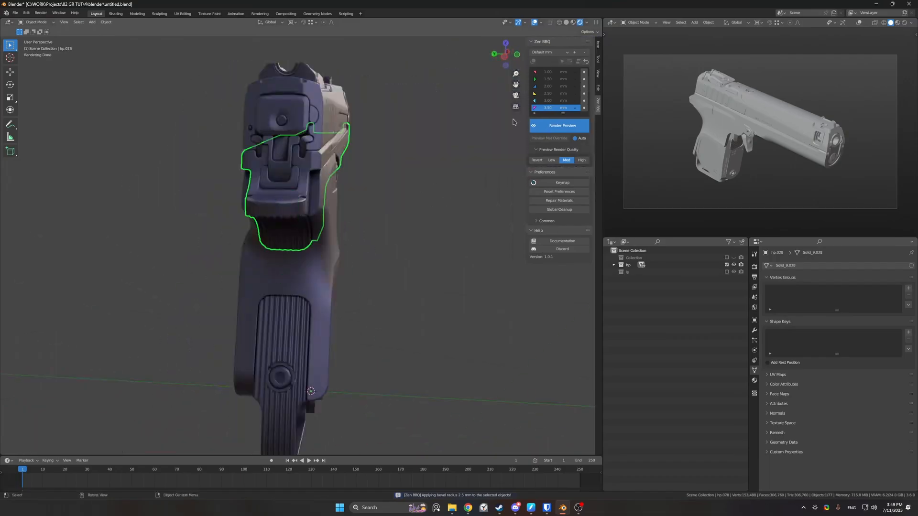
middle_click_drag(387, 125, 367, 325)
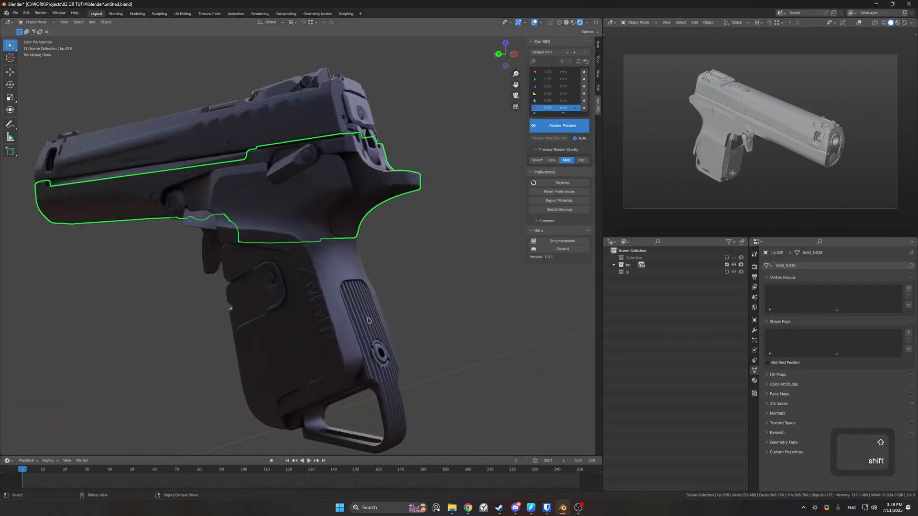
left_click(584, 94)
middle_click_drag(287, 325, 296, 215)
scroll(296, 214, "up", 4)
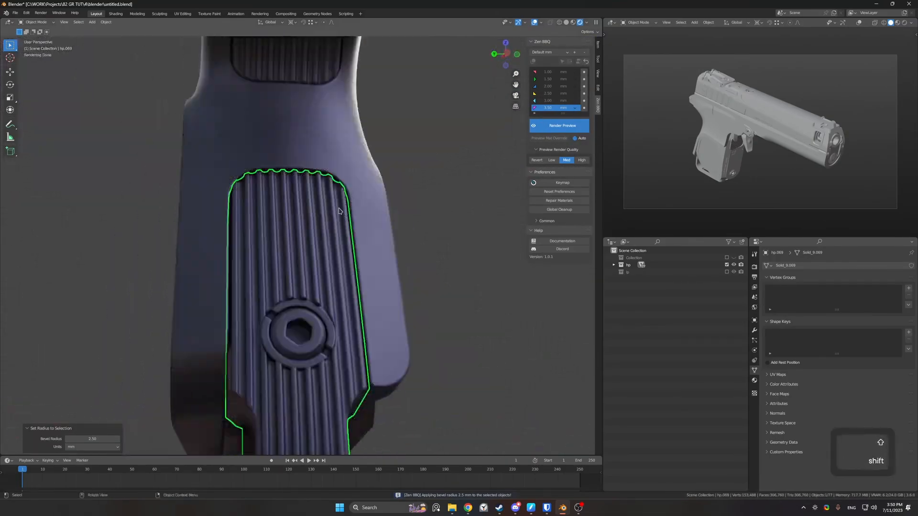
middle_click_drag(458, 158, 457, 168)
scroll(457, 168, "down", 2)
left_click(584, 93)
middle_click_drag(429, 123, 455, 150)
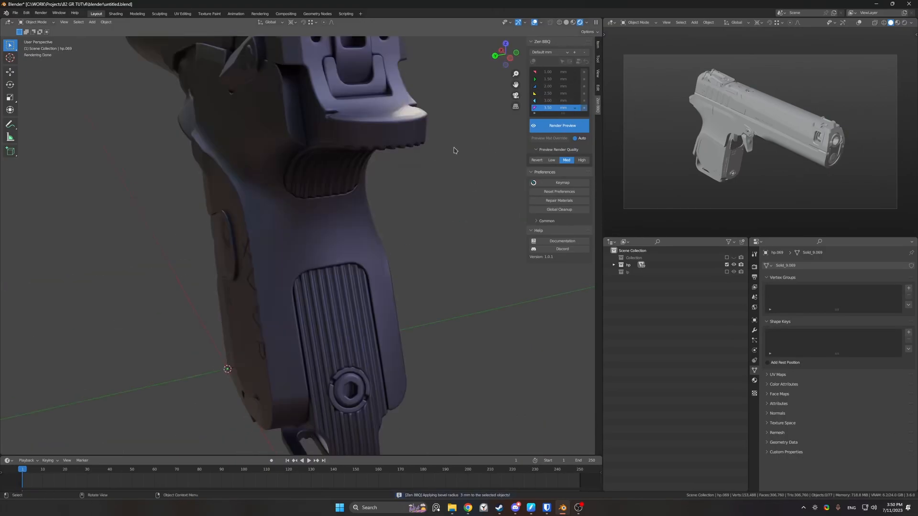
- Isolate the lower frame in back view and select the vertices around its beavertail in Edit Mode
scroll(447, 165, "down", 5)
key("Tab")
key("Tab")
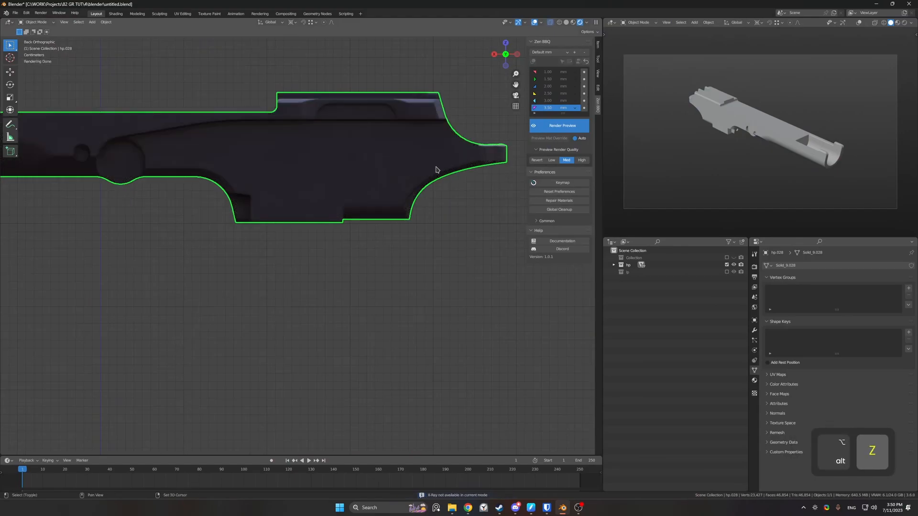
key("shift+z")
key("ctrl+z")
key("Tab")
key("1")
left_click_drag(301, 270, 311, 255)
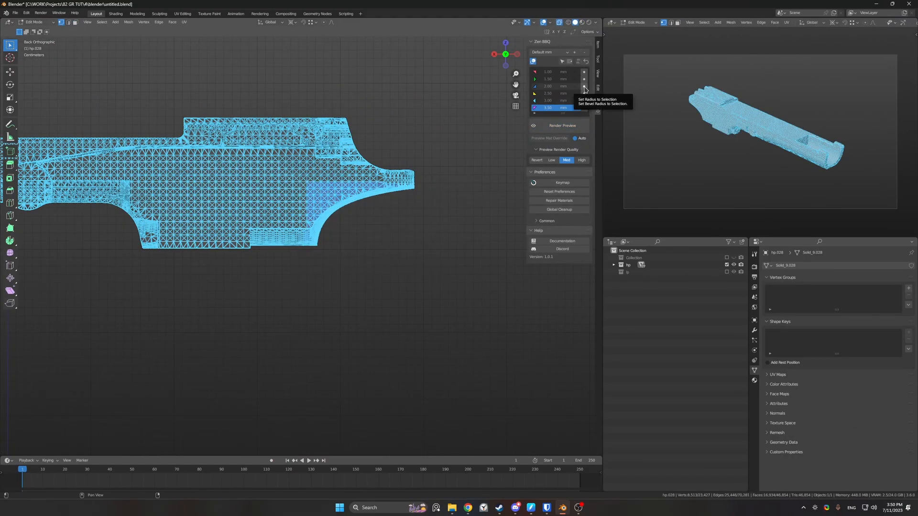
- Undo the recent edits on the lower frame and redo them
key("ctrl+z")
key("ctrl+z")
key("ctrl+z")
key("ctrl+z")
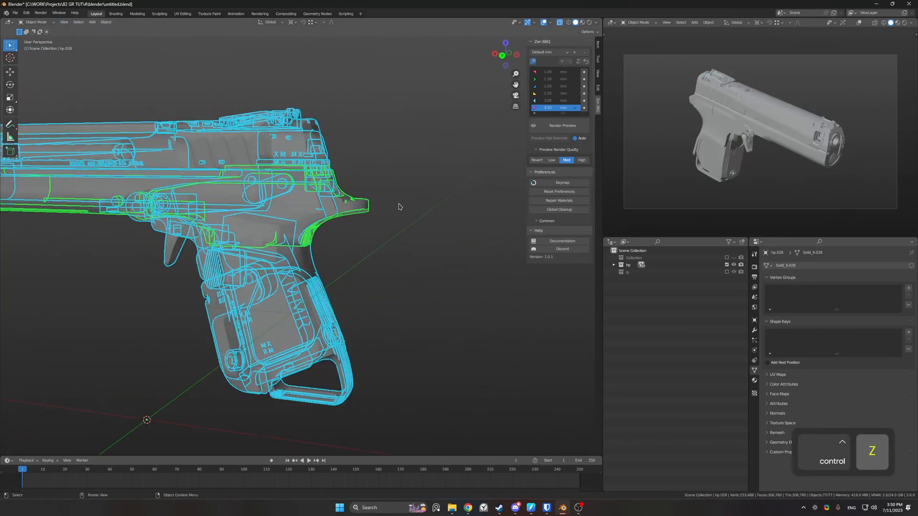
key("ctrl+shift+z")
key("ctrl+shift+z")
key("ctrl+shift+z")
key("ctrl+shift+z")
key("ctrl+shift+z")
- Apply a 2.5 mm bevel radius to the selected frame area, unhide all parts and turn the render preview back on
left_click(584, 93)
key("Tab")
key("alt+h")
key("Tab")
mouse_move(469, 124)
middle_mouse_down()
mouse_move(461, 179)
mouse_move(401, 182)
mouse_move(421, 242)
middle_mouse_up()
key("alt+z")
key("Tab")
left_click(560, 127)
- Isolate the grip part that carries the engraved serial text and show it in right orthographic view
middle_click_drag(442, 177, 330, 234)
mouse_move(329, 235)
middle_mouse_down("ctrl")
mouse_move(328, 199)
mouse_move(297, 158)
middle_mouse_up("ctrl")
mouse_move(296, 158)
middle_mouse_down("shift")
mouse_move(368, 176)
mouse_move(291, 267)
middle_mouse_up("shift")
left_click(310, 240)
key("shift+h")
middle_click_drag(292, 268, 290, 314, "shift")
key("ctrl+z")
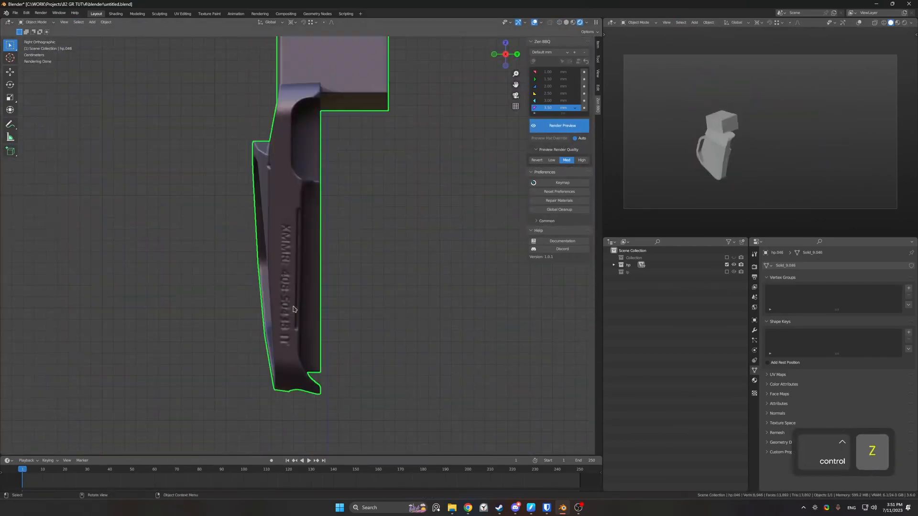
- Select the vertices of the engraved serial text on the isolated grip part and turn on the render preview
key("Tab")
key("1")
middle_click_drag(293, 212, 311, 222, "alt")
middle_click_drag(283, 308, 306, 312)
key("alt+z")
scroll(430, 344, "up", 5)
left_click(558, 126)
middle_click_drag(411, 165, 365, 139, "alt")
middle_click_drag(320, 120, 232, 225, "alt")
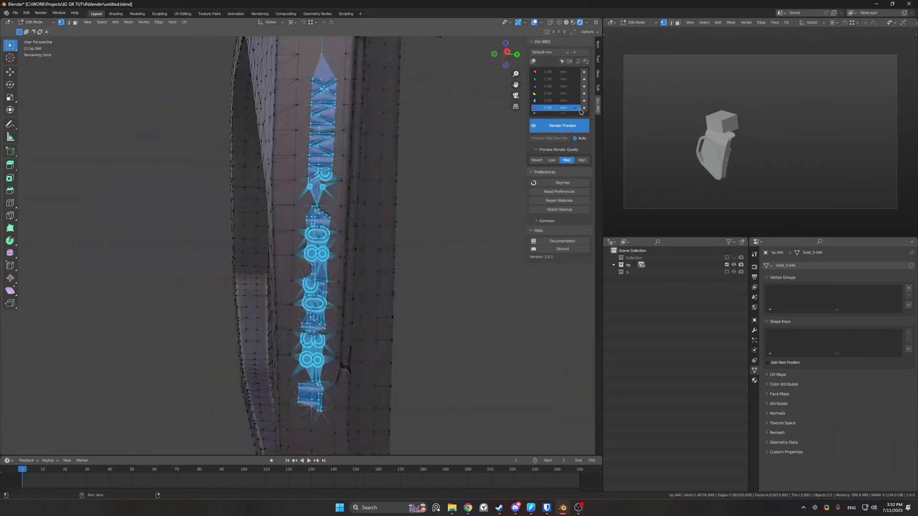
- Apply a 1.5 mm bevel radius to the engraved letters on the grip's front strap and bring back the hidden parts
key("Tab")
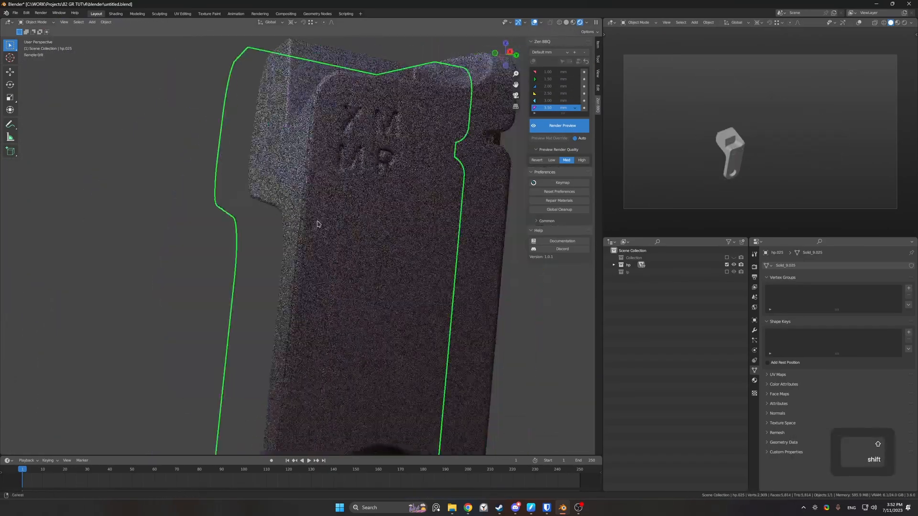
key("Tab")
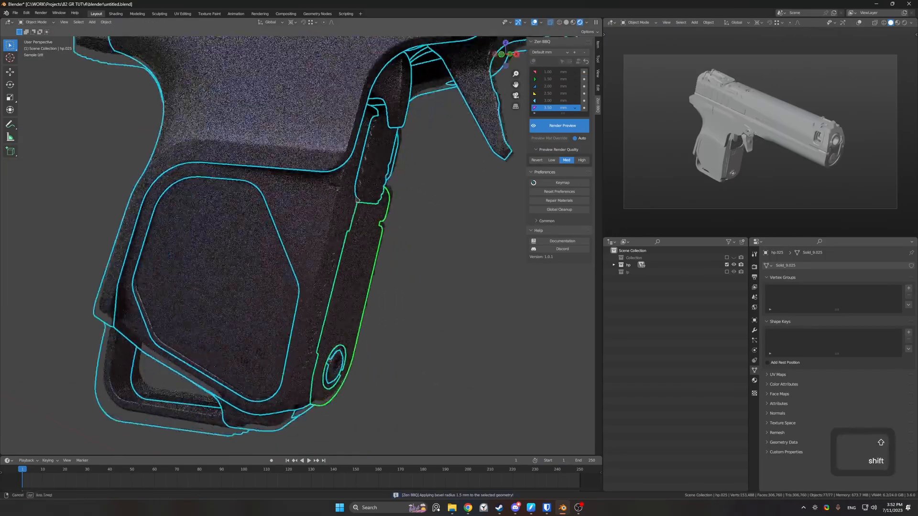
key("alt+z")
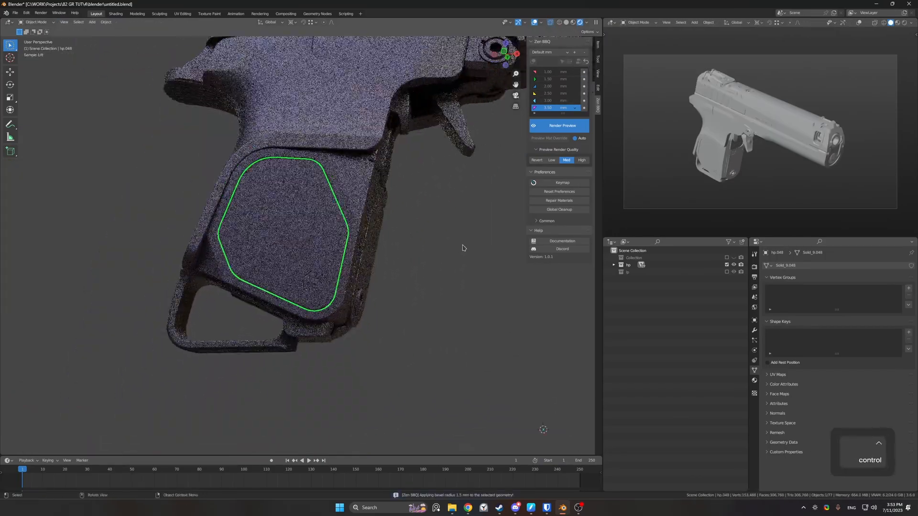
- Circle-select the vertices of the engraved text line along the side of the slide in Edit Mode
key("Tab")
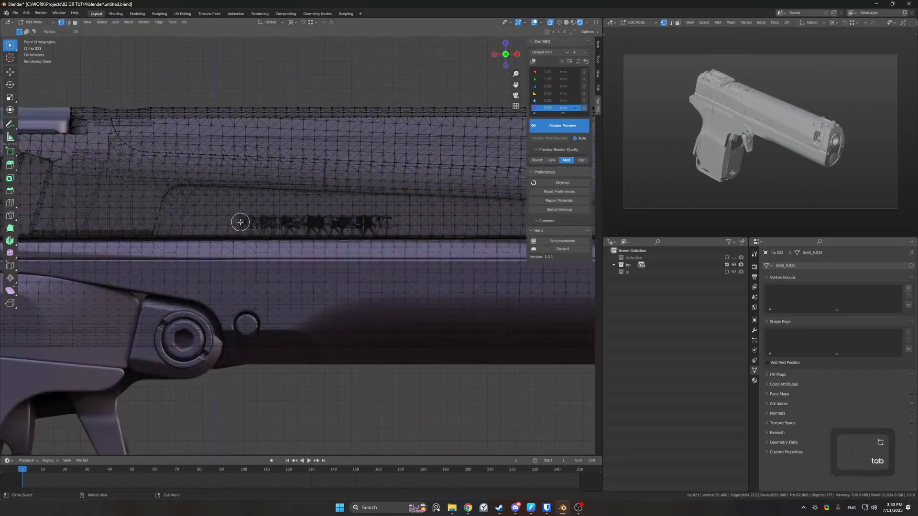
left_click_drag(396, 222, 367, 222, "shift")
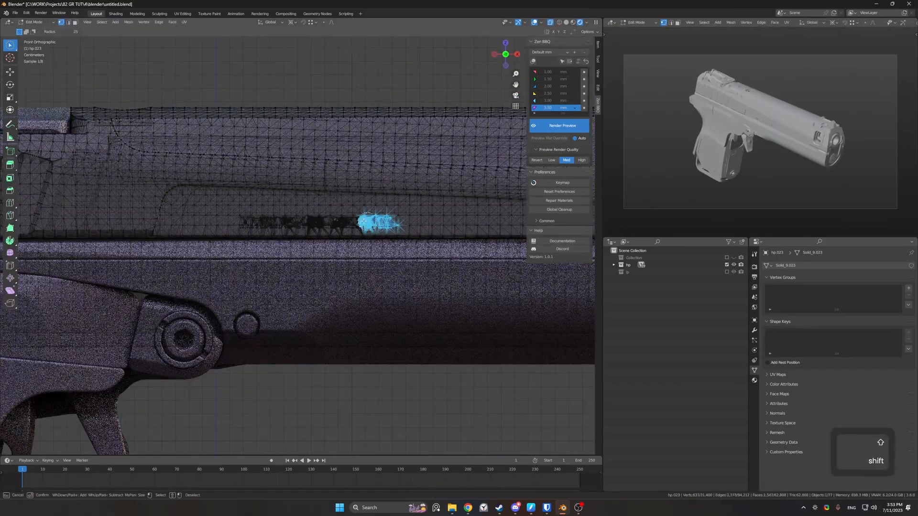
left_click_drag(288, 222, 231, 220, "shift")
- Select the engraved XM MR letters at the slide's rear end and apply a 1.5 mm bevel radius to them
middle_click_drag(335, 205, 141, 220)
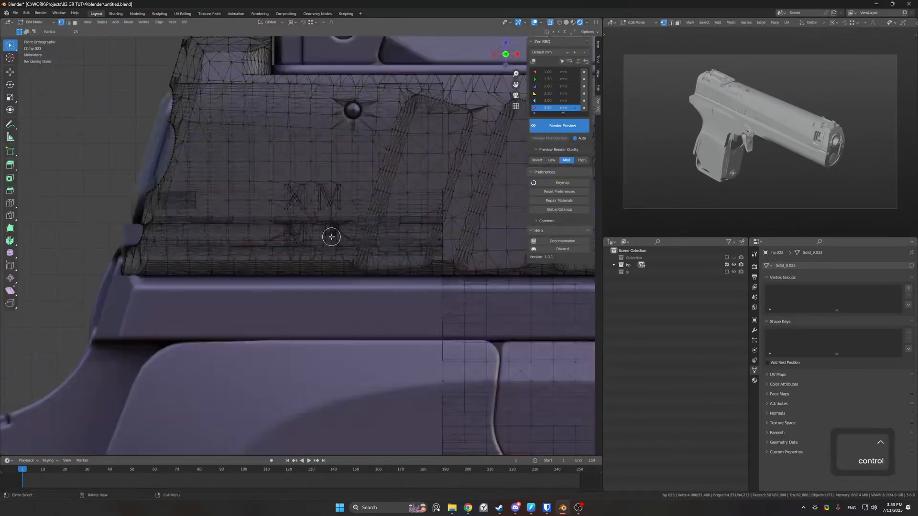
left_click_drag(331, 237, 286, 197)
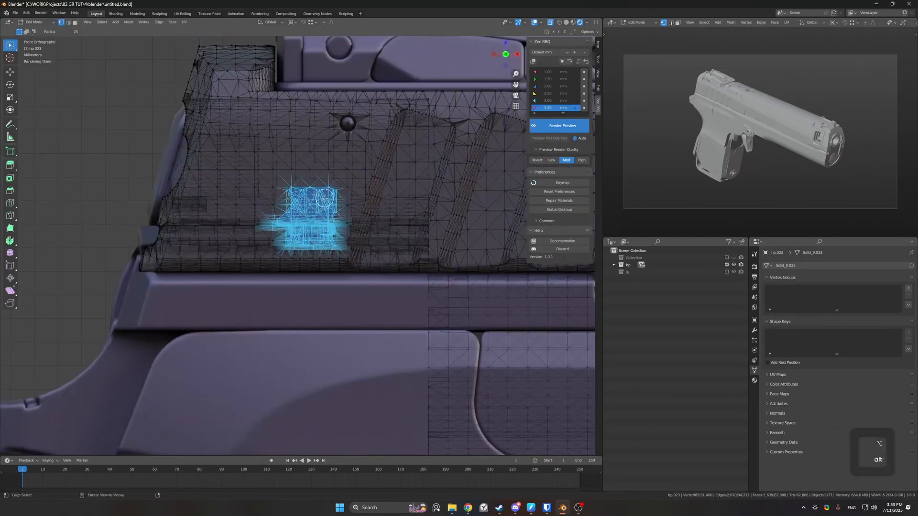
middle_click_drag(287, 224, 364, 199)
key("alt+z")
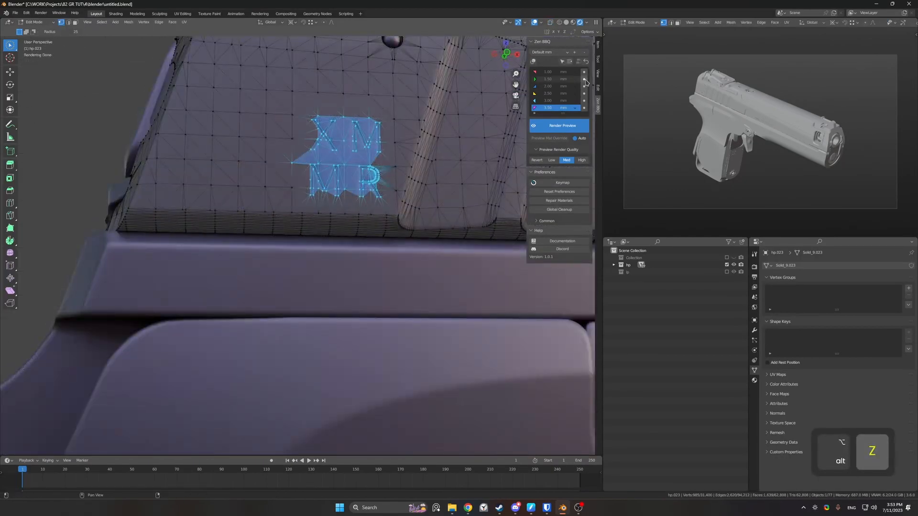
key("Tab")
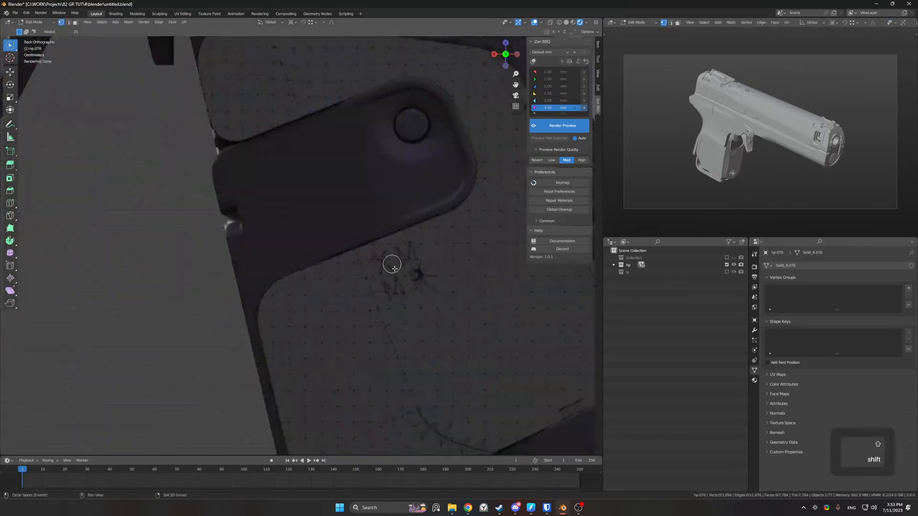
- Examine the bevel radius assignments across the whole high-poly in Edit Mode and inspect the rendered bevels around the pistol's rear
key("alt+z")
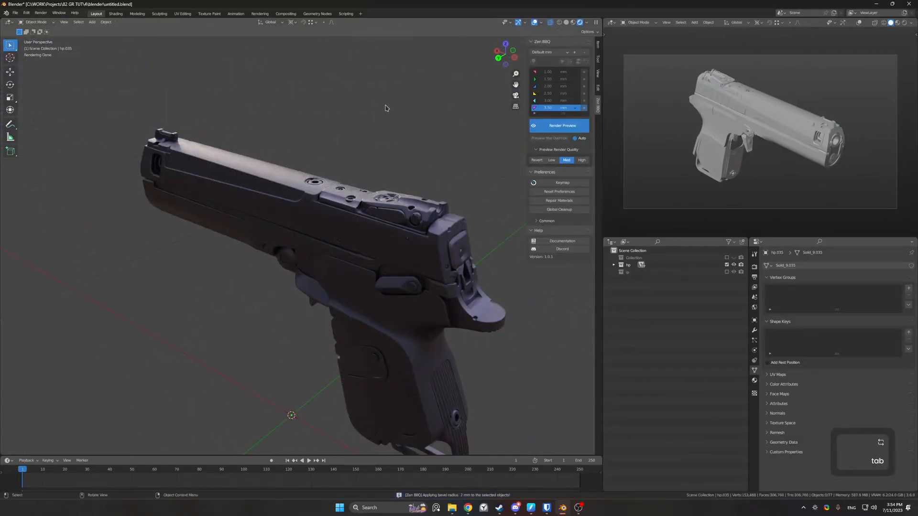
key("Tab")
key("a")
key("a")
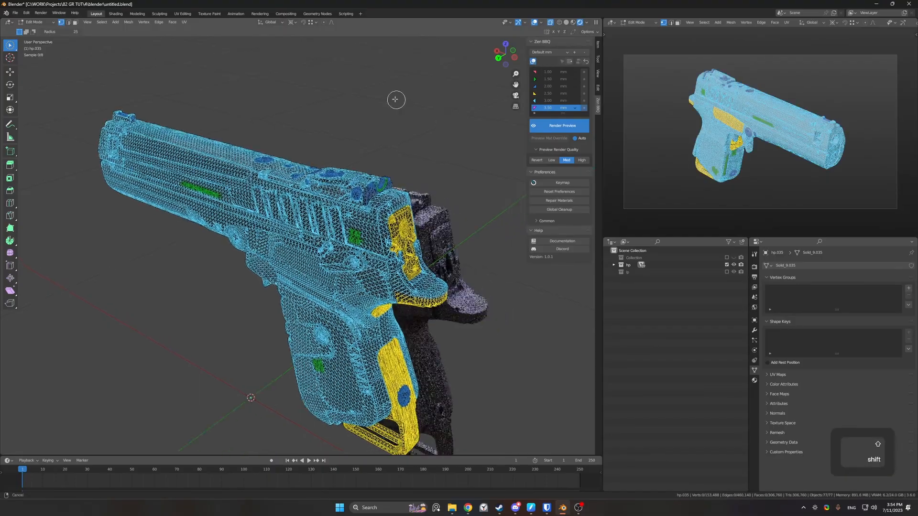
middle_click_drag(395, 99, 513, 340)
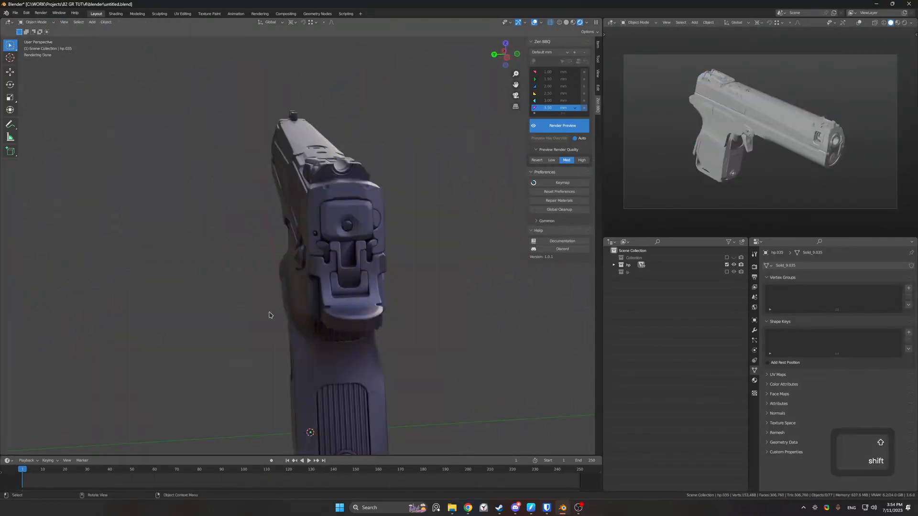
middle_click_drag(284, 309, 419, 220)
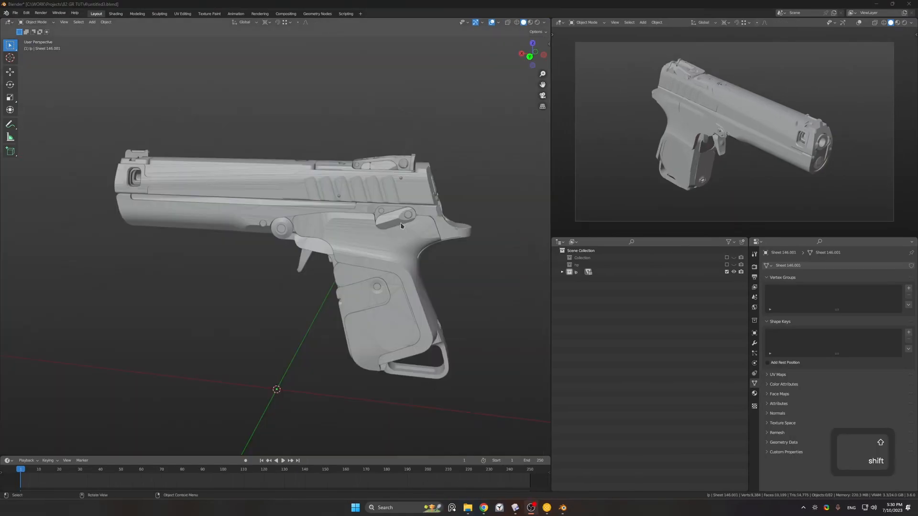
- Batch-rename all low-poly pistol parts to lp
middle_click_drag(430, 215, 526, 239)
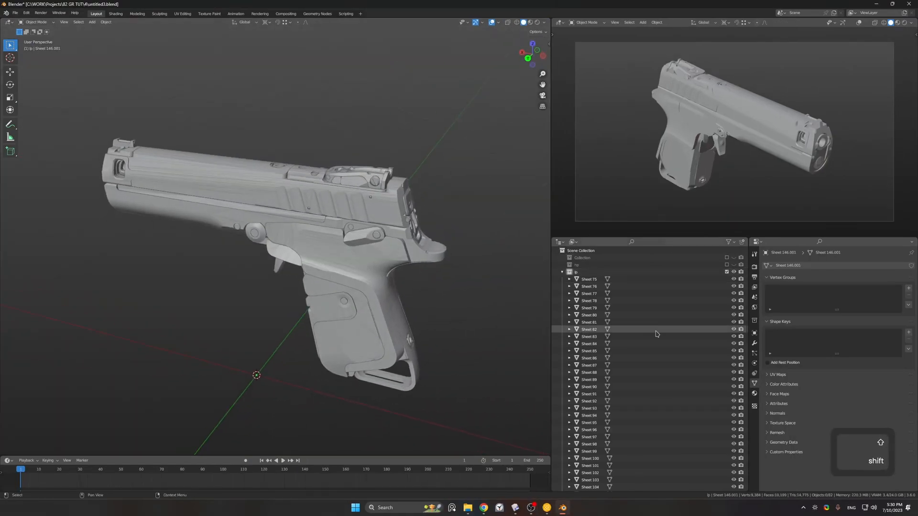
key("a")
key("a")
key("a")
middle_click_drag(444, 170, 458, 189, "shift")
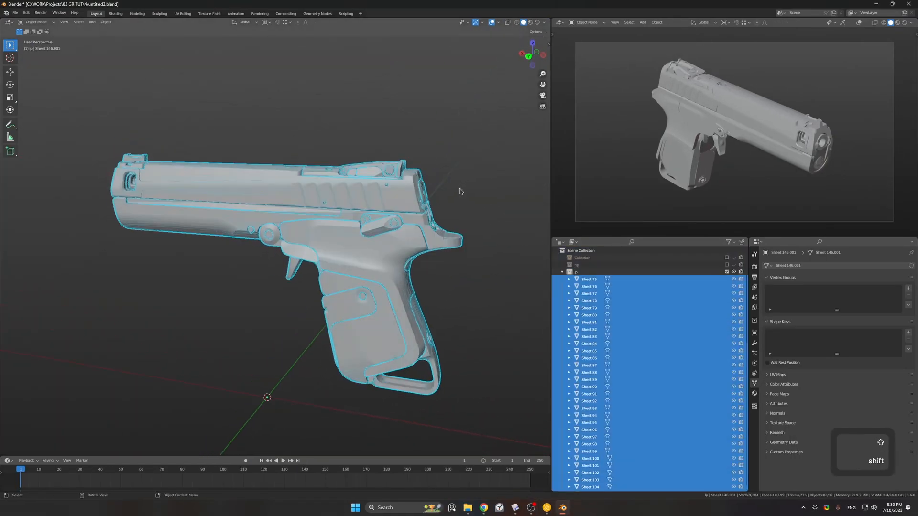
key("ctrl+F2")
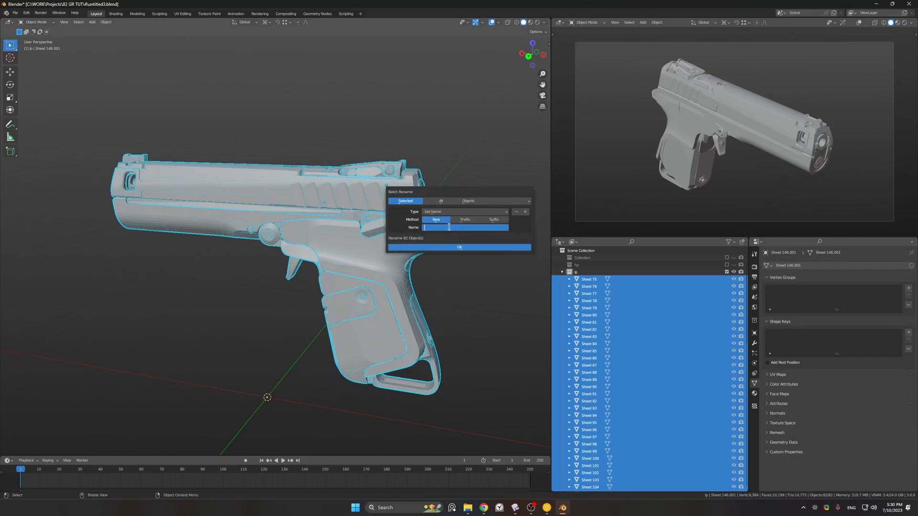
left_click(474, 248)
- Exclude the lp collection, enable the hp collection and batch-rename all its high-poly parts to hp
left_click(726, 272)
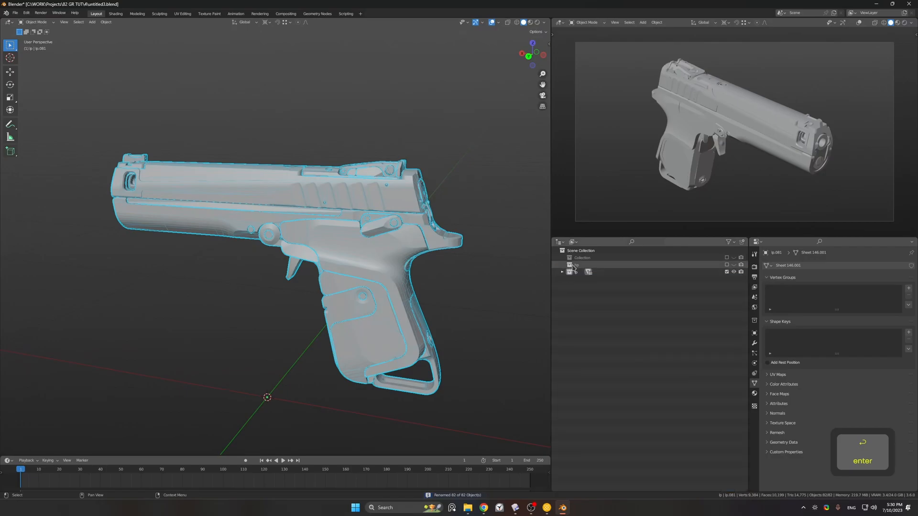
left_click(727, 265)
left_click(465, 205)
middle_click_drag(465, 205, 315, 201)
middle_click_drag(315, 200, 249, 304, "ctrl")
middle_click_drag(249, 303, 457, 287)
key("a")
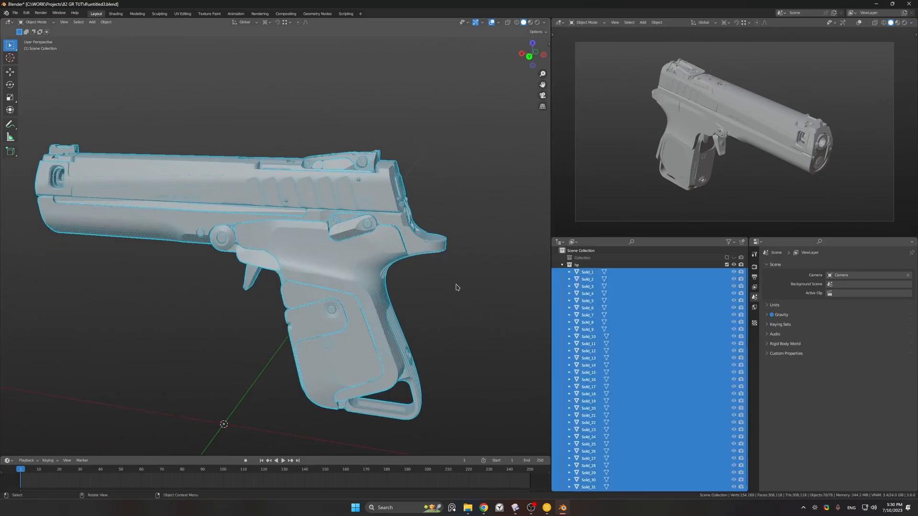
key("ctrl+F2")
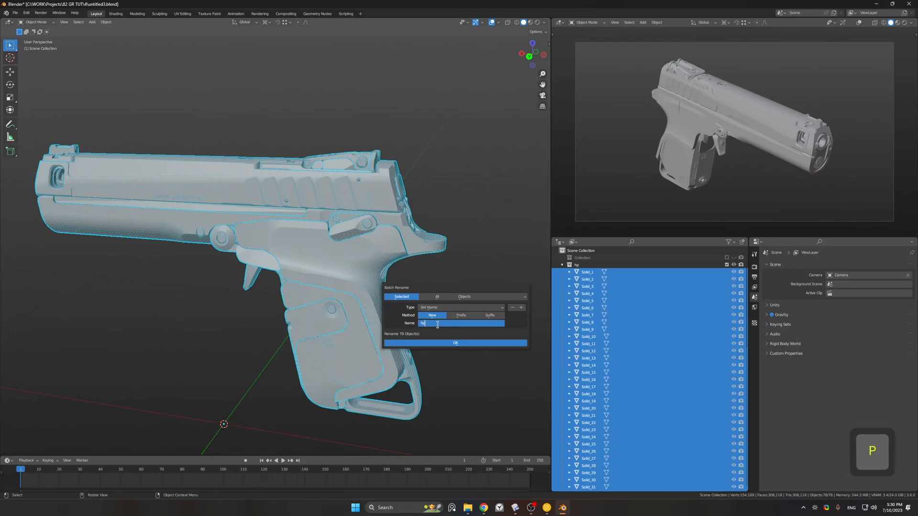
key("Return")
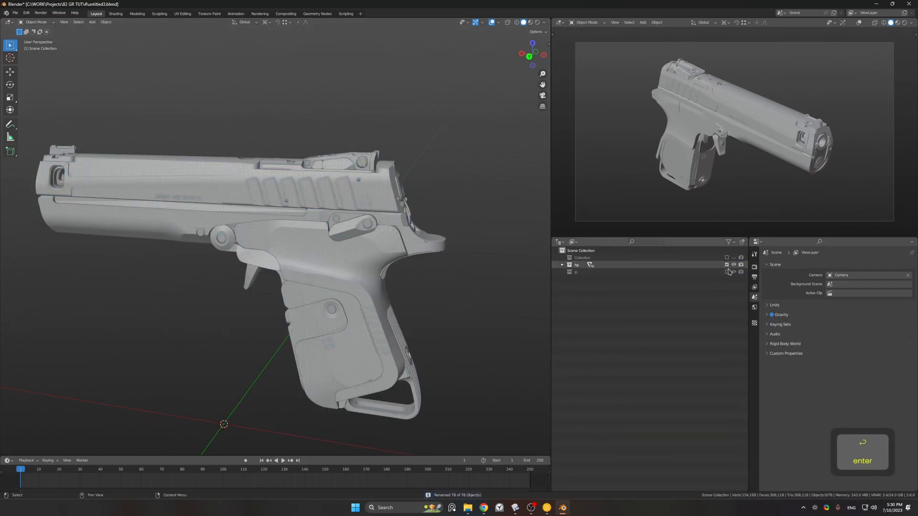
- Enable the lp collection alongside hp and start selecting overlapping high- and low-poly pairs with the slide and a nearby part
left_click(727, 272)
middle_click_drag(421, 191, 378, 200)
scroll(400, 171, "up", 5)
middle_click_drag(430, 172, 420, 258, "shift")
scroll(395, 186, "down", 2)
left_click(325, 254)
left_click(325, 253, "shift")
scroll(421, 258, "up", 6)
middle_click_drag(507, 201, 410, 263, "shift")
left_click(372, 190, "shift")
left_click(372, 187, "shift")
scroll(377, 186, "down", 1)
left_click(412, 193, "shift")
left_click(412, 193, "shift")
left_click(387, 230, "shift")
left_click(386, 230, "shift")
scroll(329, 225, "up", 3)
key("ctrl+z")
key("ctrl+z")
scroll(354, 247, "down", 1)
left_click(263, 250, "shift")
left_click(263, 250, "shift")
mouse_move(410, 263)
middle_mouse_down()
mouse_move(432, 246)
mouse_move(407, 256)
mouse_move(415, 263)
middle_mouse_up()
key("ctrl+z")
key("ctrl+z")
key("ctrl+z")
key("ctrl+z")
- Add matching high- and low-poly parts of the rear sight, including its round dial, to the selection
left_click(239, 248, "shift")
left_click(239, 248, "shift")
middle_click_drag(239, 248, 306, 286)
left_click(270, 254, "shift")
left_click(271, 255, "shift")
middle_click_drag(271, 254, 326, 265)
left_click(270, 257, "shift")
- Add a screw on the plate ahead of the rear sight and the front sight to the selection, in both versions
middle_click_drag(430, 331, 259, 187, "shift")
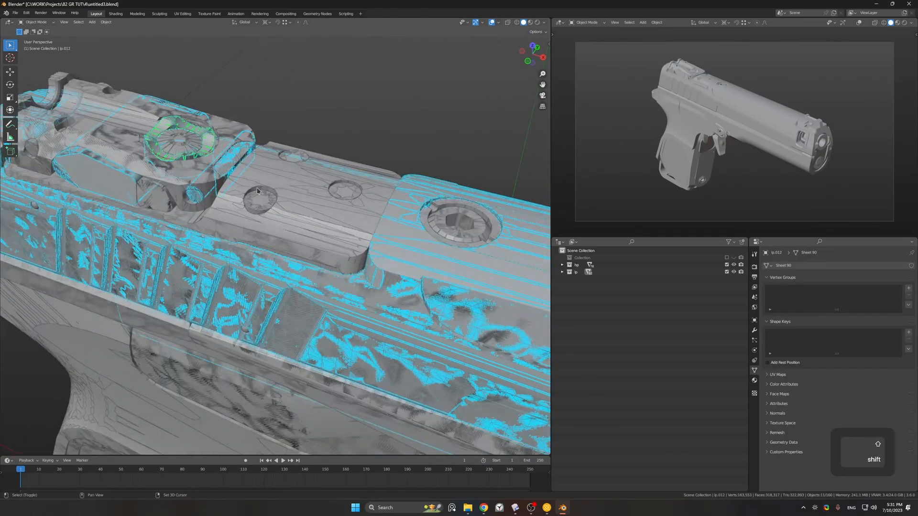
left_click(289, 156, "shift")
left_click(289, 157, "shift")
middle_click_drag(404, 231, 287, 186, "shift")
middle_click_drag(306, 191, 373, 245, "ctrl")
middle_click_drag(521, 287, 316, 236, "shift")
middle_click_drag(410, 224, 348, 172)
left_click(413, 132, "shift")
left_click(412, 132, "shift")
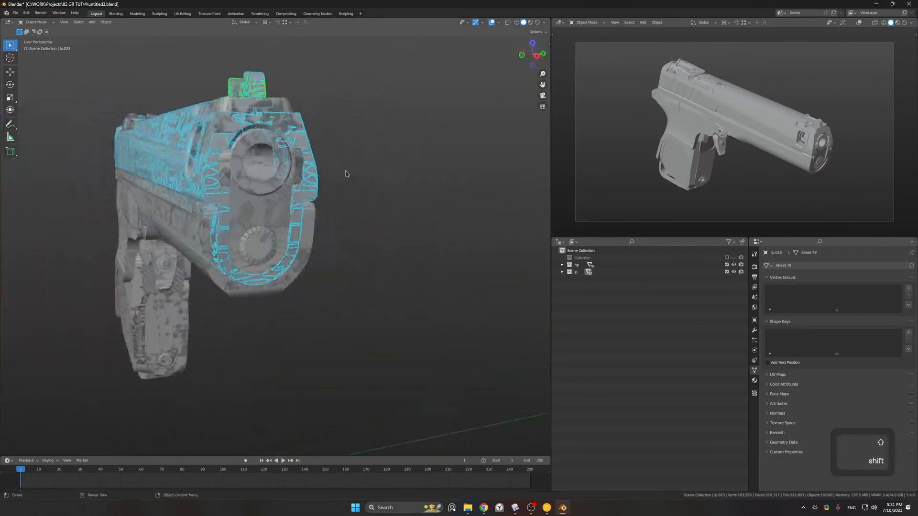
- Extend the paired selection with parts around the hammer and the frame's rear, undoing the last wrong pick
middle_click_drag(262, 245, 330, 287)
middle_click_drag(330, 282, 364, 254)
middle_click_drag(363, 253, 430, 225, "shift")
middle_click_drag(430, 225, 364, 288, "ctrl")
middle_click_drag(365, 330, 361, 287, "ctrl")
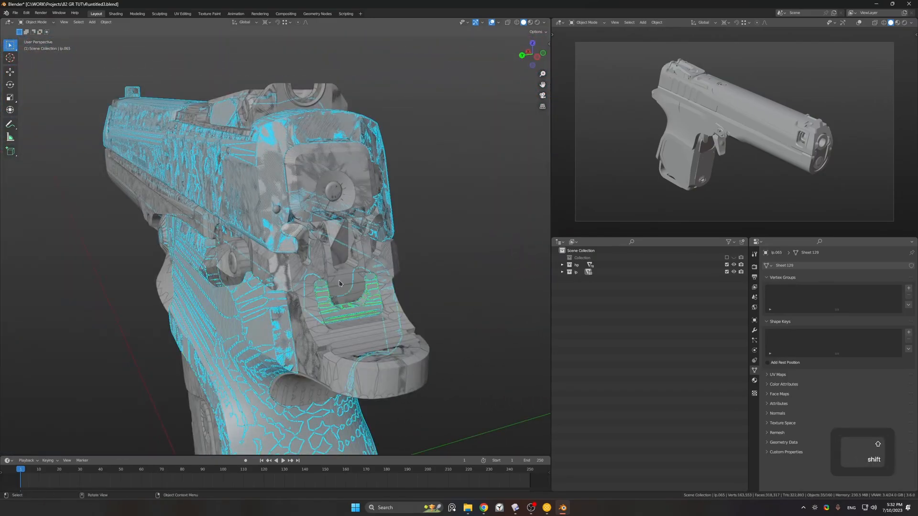
middle_click_drag(339, 283, 327, 283)
key("ctrl+z")
middle_click_drag(312, 244, 273, 216, "ctrl")
left_click(272, 186, "shift")
left_click(271, 186, "shift")
middle_click_drag(273, 216, 369, 201, "ctrl")
left_click(415, 201, "shift")
mouse_move(369, 200)
middle_mouse_down("ctrl")
mouse_move(367, 257)
mouse_move(378, 182)
mouse_move(385, 220)
mouse_move(323, 190)
mouse_move(366, 186)
middle_mouse_up("ctrl")
- Add the remaining non-touching high- and low-poly parts to the selection and move everything selected to a new collection named 1
left_click(303, 252, "shift")
left_click(303, 252, "shift")
middle_click_drag(304, 252, 191, 263, "shift")
middle_click_drag(306, 334, 344, 162, "ctrl")
left_click(316, 313, "shift")
middle_click_drag(317, 255, 267, 273)
left_click(275, 200, "shift")
left_click(323, 296, "shift")
left_click(311, 230, "shift")
middle_click_drag(313, 234, 427, 298, "ctrl")
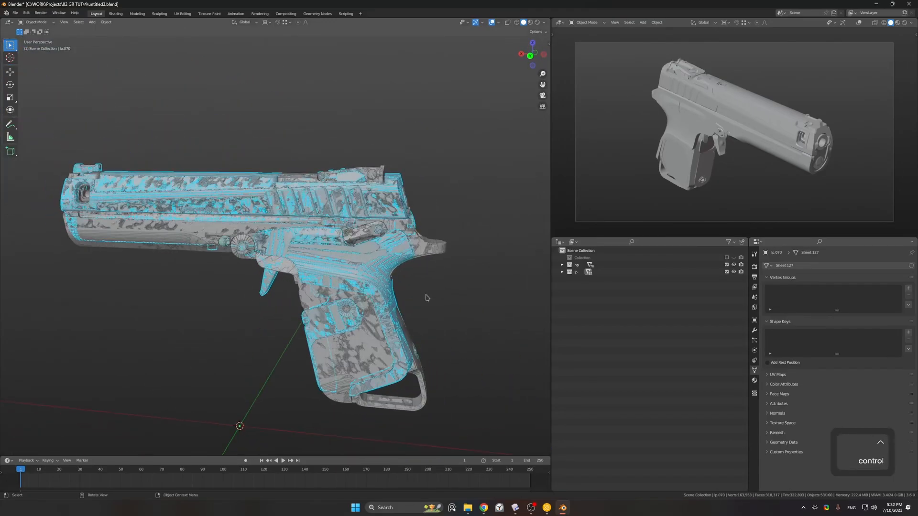
left_click(437, 317)
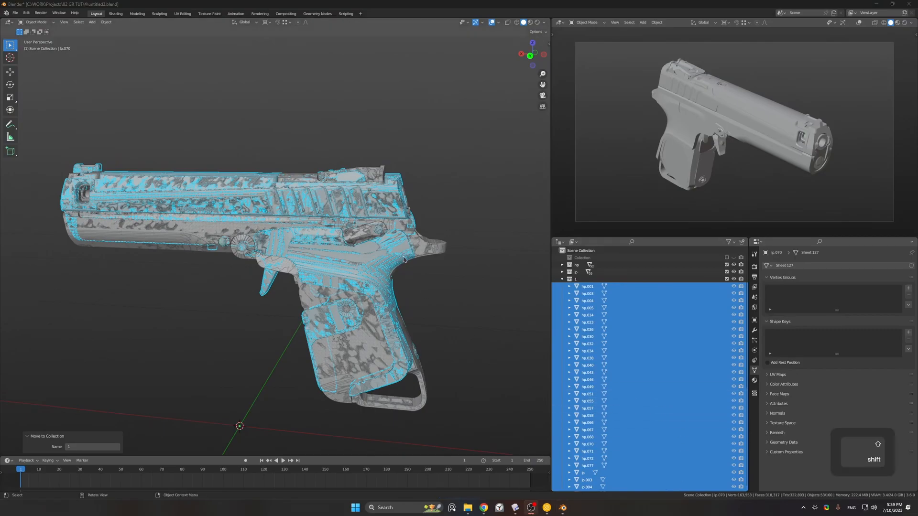
- Collapse collection 1 in the outliner and exclude it from the view layer, leaving only the ungrouped parts
middle_click_drag(405, 261, 393, 262)
left_click(562, 279)
left_click(562, 280)
left_click(562, 280)
left_click(726, 279)
left_click(727, 279)
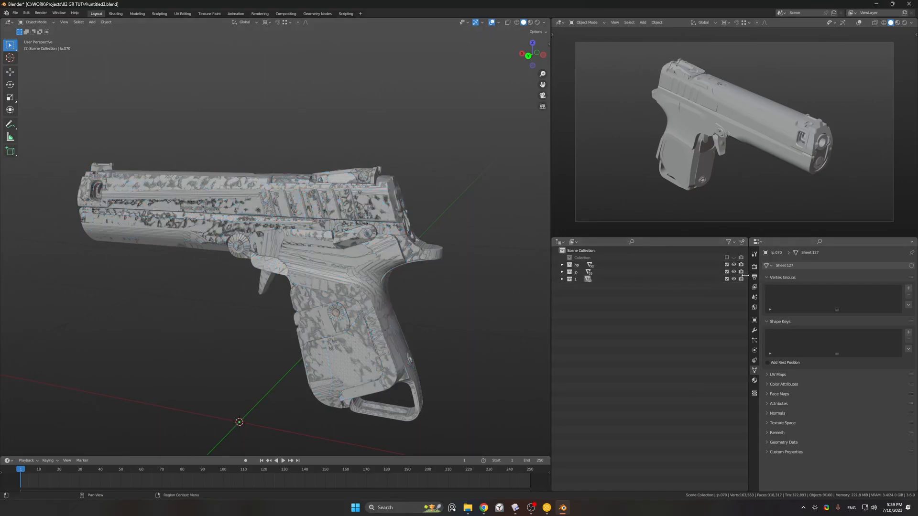
left_click(726, 279)
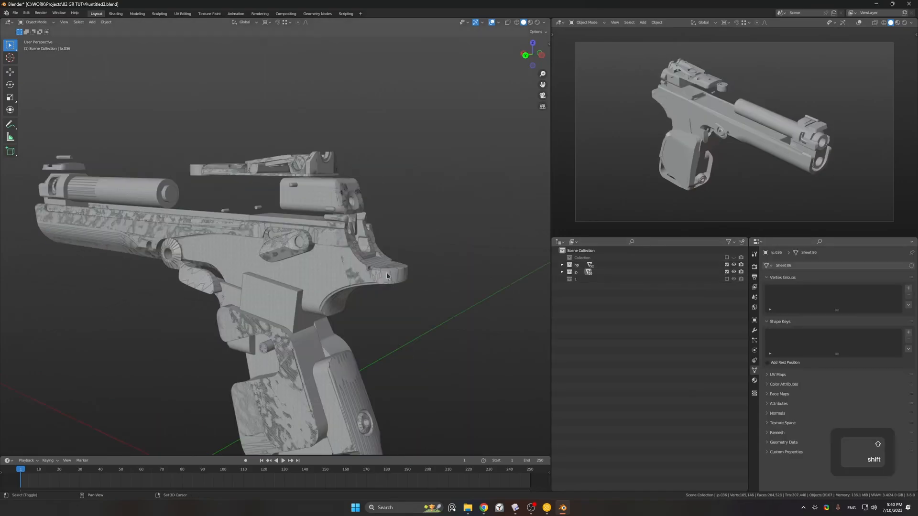
- Select the high- and low-poly beavertail part at the frame's rear, undoing the two extra picks made after it
left_click(389, 274)
left_click(389, 274, "shift")
middle_click_drag(386, 271, 313, 268)
middle_click_drag(314, 268, 270, 217, "ctrl")
left_click(264, 195, "shift")
left_click(264, 195, "shift")
middle_click_drag(373, 197, 393, 215)
key("ctrl+z")
key("ctrl+z")
- Add matching high- and low-poly parts at the pistol's rear end and the small pins of the rear sight to the selection
left_click(333, 193, "shift")
middle_click_drag(333, 193, 414, 216, "shift")
left_click(334, 210, "shift")
left_click(333, 209, "shift")
middle_click_drag(333, 210, 191, 261, "shift")
left_click(356, 251, "shift")
left_click(356, 251, "shift")
middle_click_drag(268, 332, 205, 353)
left_click(263, 312, "shift")
left_click(263, 312, "shift")
left_click(215, 339, "shift")
left_click(214, 338, "shift")
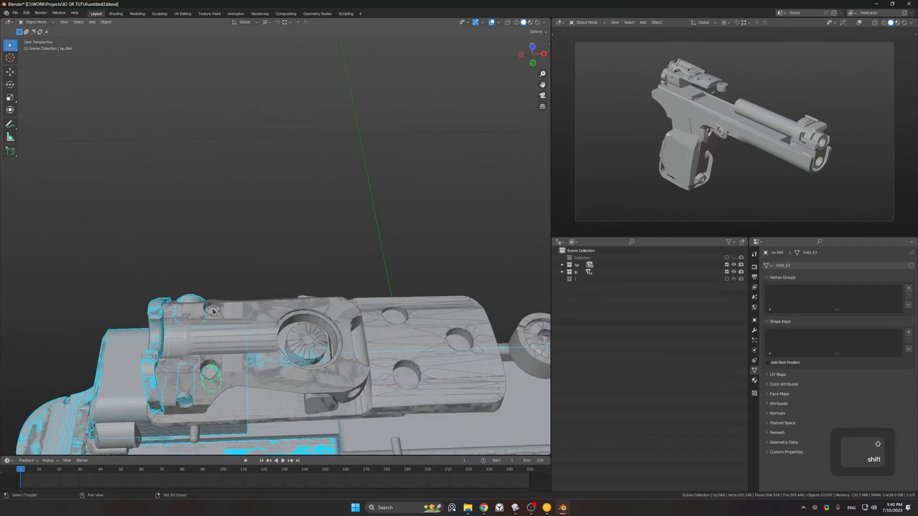
- Add the round screw inside the rear sight and neighbouring small top parts to the selection, in both versions
double_click(314, 353, "shift")
middle_click_drag(314, 353, 304, 268)
middle_click_drag(304, 234, 282, 282)
double_click(293, 248, "shift")
middle_click_drag(282, 282, 377, 287, "shift")
double_click(198, 246, "shift")
- Continue the second group's selection with further separate high- and low-poly pairs along the pistol
middle_click_drag(225, 268, 478, 218, "ctrl")
left_click(367, 176, "shift")
left_click(367, 176, "shift")
middle_click_drag(330, 178, 365, 160)
left_click_drag(160, 162, 161, 165, "shift")
middle_click_drag(282, 146, 349, 191)
double_click(269, 267, "shift")
middle_click_drag(306, 268, 210, 270)
- Add two more high- and low-poly part pairs to the selection and undo the mistaken pick
middle_click_drag(487, 272, 391, 158, "shift")
double_click(196, 325, "shift")
middle_click_drag(306, 335, 330, 225, "shift")
double_click(318, 287, "shift")
middle_click_drag(318, 268, 354, 263)
left_click(229, 236, "shift")
key("ctrl+z")
- Add the last pin and screw pairs to the second group's selection, move it into collection 2 and exclude that collection
double_click(344, 268, "shift")
double_click(316, 190, "shift")
middle_click_drag(401, 199, 469, 192)
double_click(260, 240, "shift")
middle_click_drag(354, 229, 381, 186)
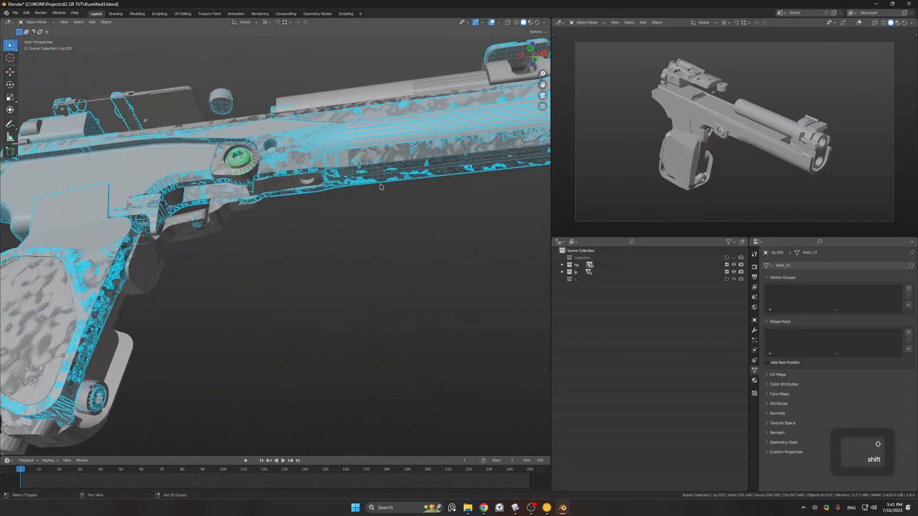
left_click(370, 244)
left_click(726, 286)
- Start the third group by selecting separate, non-touching high- and low-poly pairs among the remaining pistol parts
middle_click_drag(205, 251, 277, 250, "shift")
double_click(162, 302, "shift")
middle_click_drag(210, 296, 86, 258)
double_click(262, 232, "shift")
middle_click_drag(301, 280, 342, 282)
double_click(258, 359, "shift")
middle_click_drag(261, 356, 366, 330)
double_click(348, 219, "shift")
double_click(287, 211, "shift")
double_click(404, 225, "shift")
- Extend the third group's selection with further non-touching pairs along the pistol, in both versions
mouse_move(406, 227)
middle_mouse_down()
mouse_move(253, 238)
mouse_move(268, 224)
middle_mouse_up()
double_click(206, 201, "shift")
double_click(103, 199, "shift")
mouse_move(110, 199)
middle_mouse_down()
mouse_move(263, 189)
mouse_move(316, 168)
middle_mouse_up()
double_click(225, 158, "shift")
middle_click_drag(229, 160, 383, 191)
left_click_drag(399, 248, 336, 330, "shift")
middle_click_drag(306, 282, 268, 165)
double_click(323, 284, "shift")
- Complete the third group's selection with the last matching parts still missing their counterparts
scroll(287, 296, "down", 3)
double_click(261, 227, "shift")
scroll(268, 166, "up", 3)
scroll(268, 166, "down", 7)
double_click(174, 172, "shift")
middle_click_drag(174, 172, 268, 191)
double_click(315, 190, "shift")
scroll(317, 191, "up", 3)
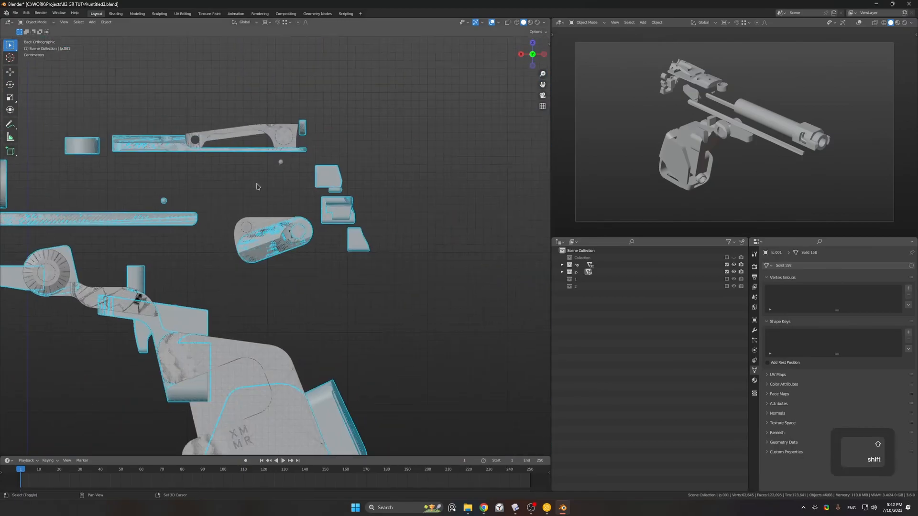
- Move the selected parts into a new collection named 3 and exclude it from the view layer
key("m")
left_click(318, 166)
type("3")
left_click(319, 187)
left_click(727, 294)
- Select the next set of non-touching pairs, move it into collection 4, and start moving the leftover parts into collection 5
middle_click_drag(287, 249, 390, 268)
double_click(390, 267, "shift")
middle_click_drag(344, 406, 239, 215)
double_click(224, 211, "shift")
double_click(332, 181, "shift")
double_click(316, 93, "shift")
scroll(306, 100, "down", 4)
middle_click_drag(101, 184, 186, 235, "shift")
left_click(302, 247)
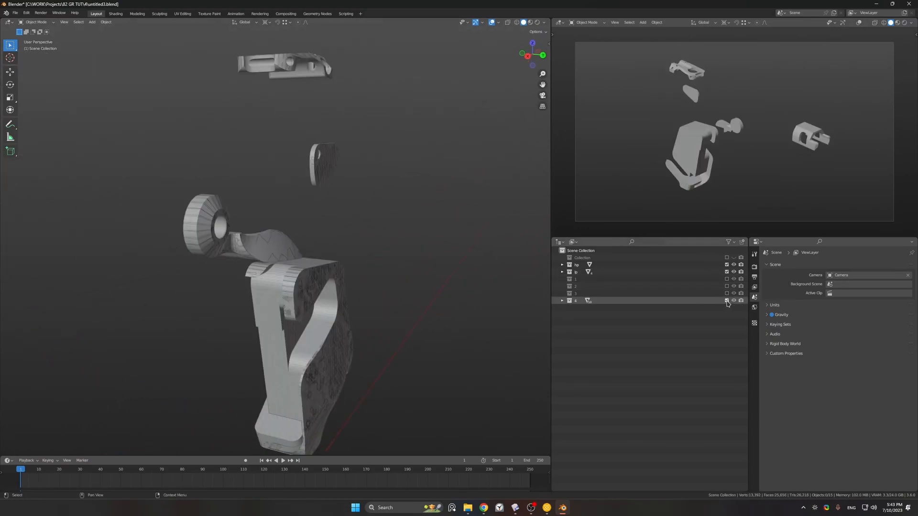
key("m")
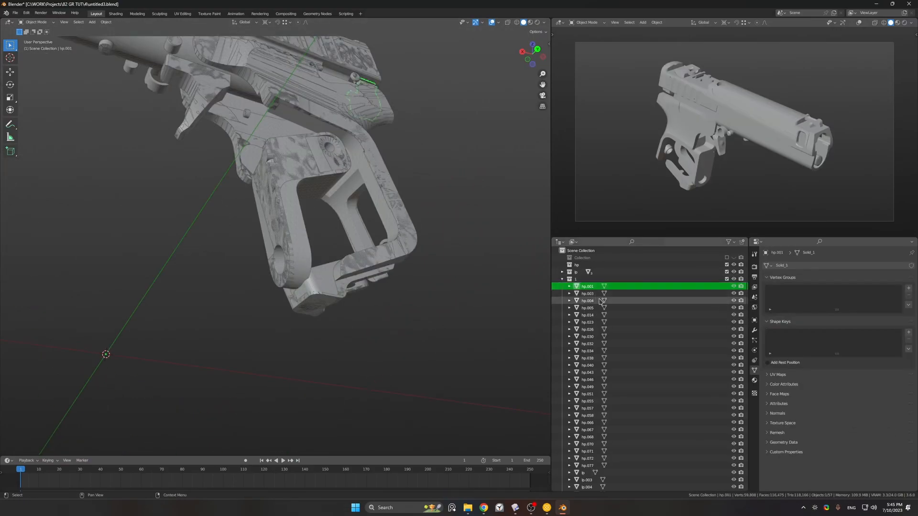
- Join all high-poly parts of collection 1 into one mesh and all its low-poly parts into another
left_click(597, 350, "shift")
scroll(607, 342, "up", 5)
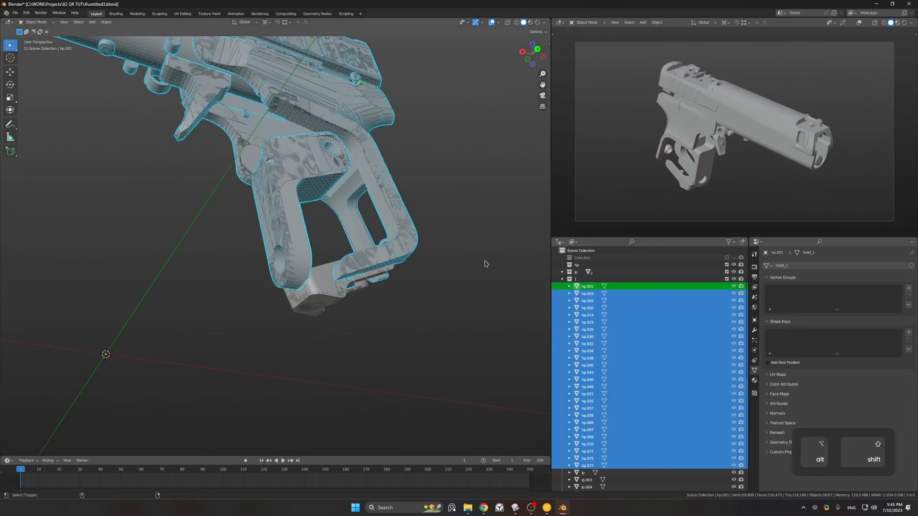
key("ctrl+j")
left_click(591, 293)
scroll(589, 430, "down", 3)
left_click(588, 455, "shift")
key("ctrl+j")
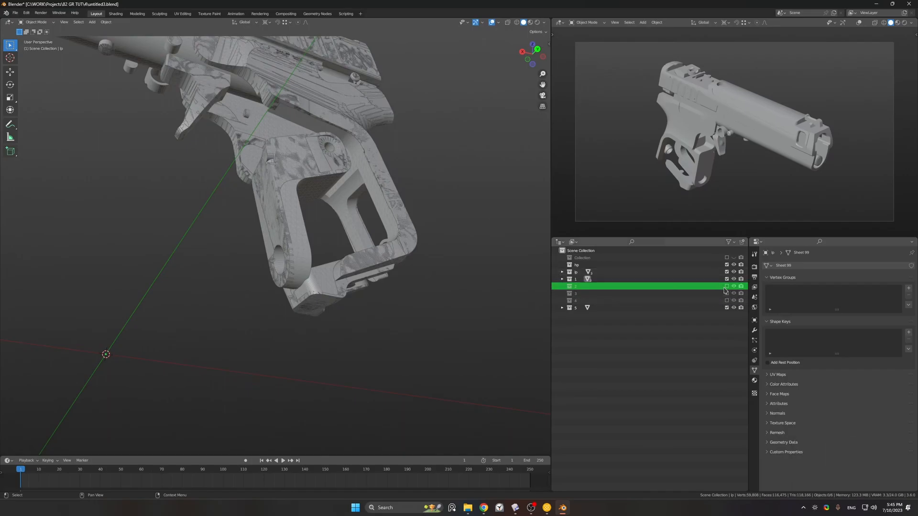
- Re-enable collection 2 and join its high-poly parts into one mesh and its low-poly parts into another
left_click(727, 286)
left_click(602, 423, "shift")
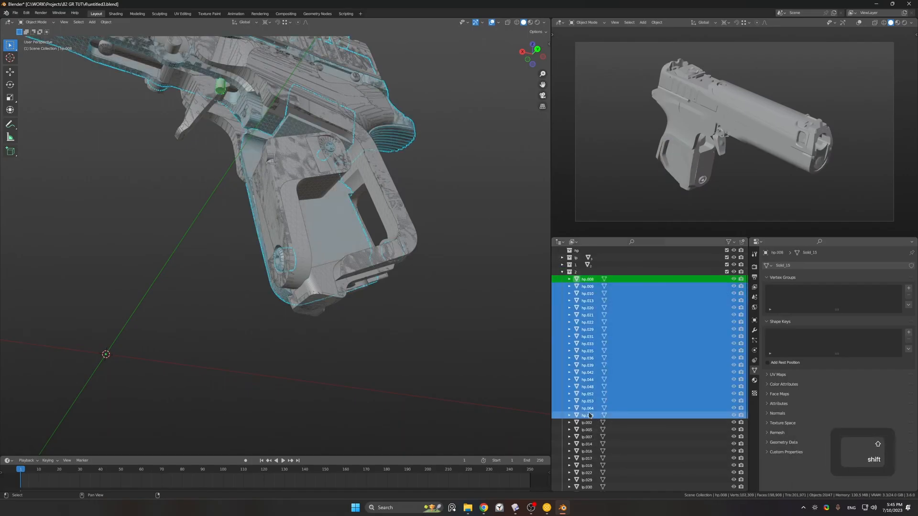
key("ctrl+j")
left_click(587, 301)
left_click(586, 444, "shift")
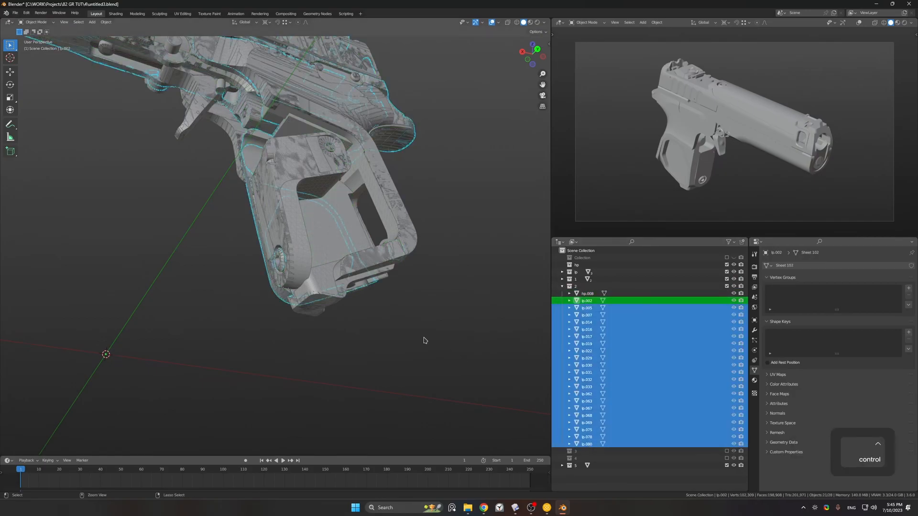
key("ctrl+j")
- Re-enable collection 3 and join its high-poly parts into one mesh and its low-poly parts into another
left_click(726, 308)
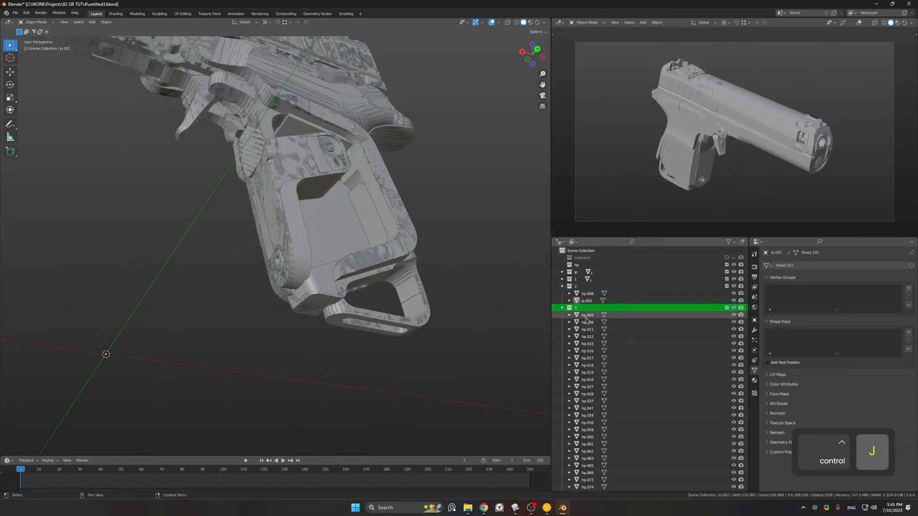
left_click(586, 317)
scroll(603, 363, "down", 3)
left_click(593, 430, "shift")
key("ctrl+j")
left_click(586, 298)
left_click(591, 470, "shift")
key("ctrl+j")
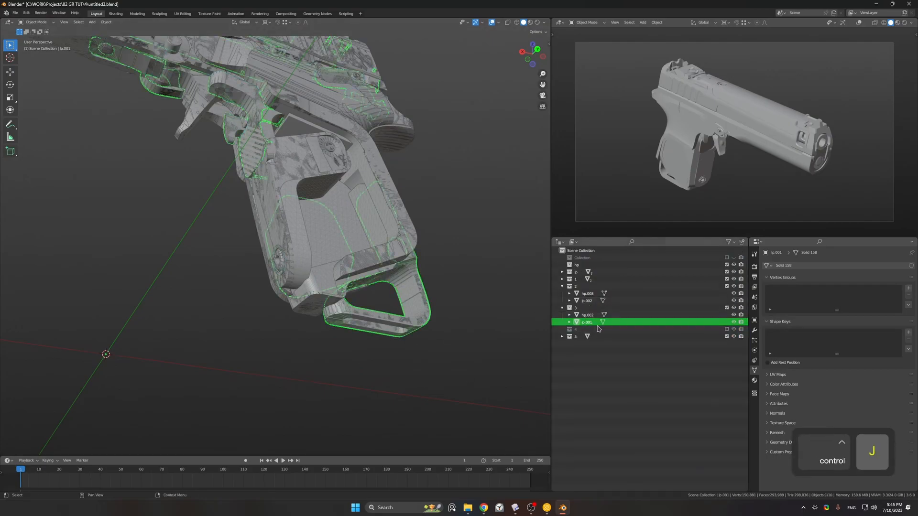
- Re-enable collection 4 and join its high-poly parts and its low-poly parts into one mesh each
left_click(726, 329)
left_click(595, 337)
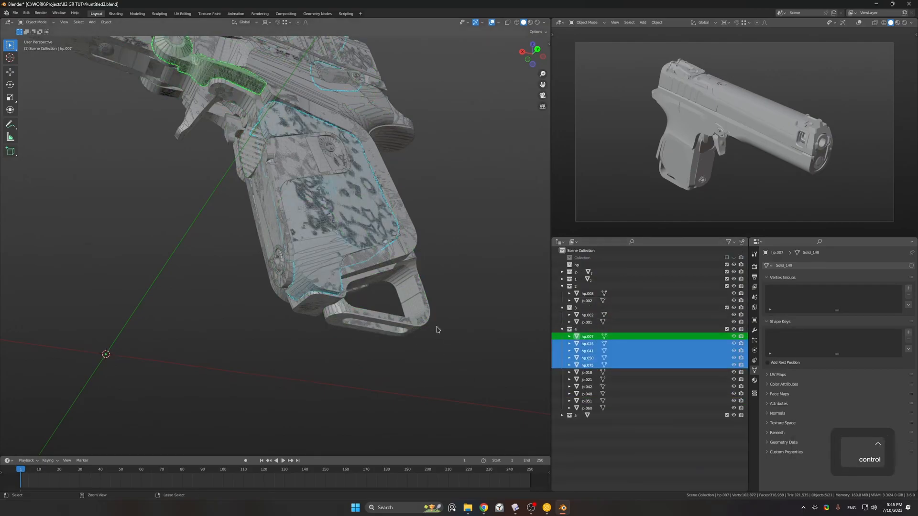
left_click(591, 343)
left_click(590, 379, "shift")
key("ctrl+j")
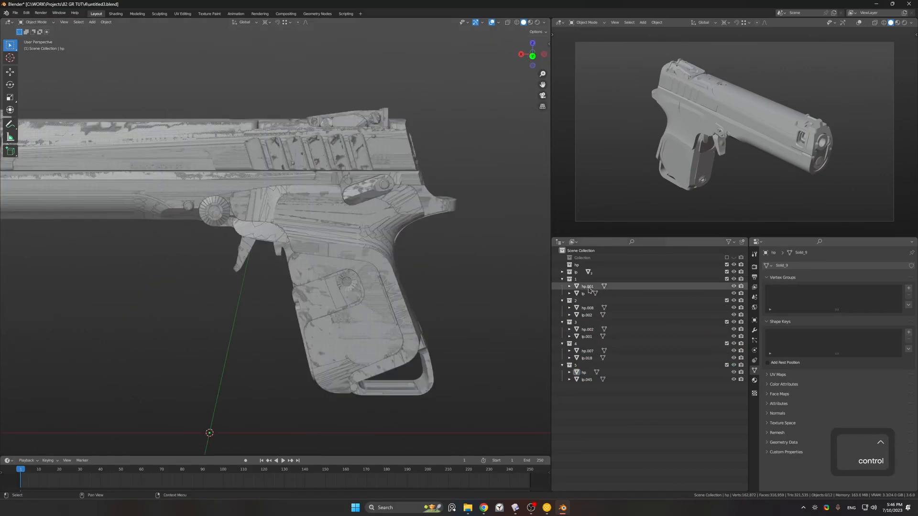
- Rename the joined meshes in collections 1 to 3 as 1_hp, 1_lp, 2_hp, 2_lp, 3_hp and 3_lp
double_click(590, 287)
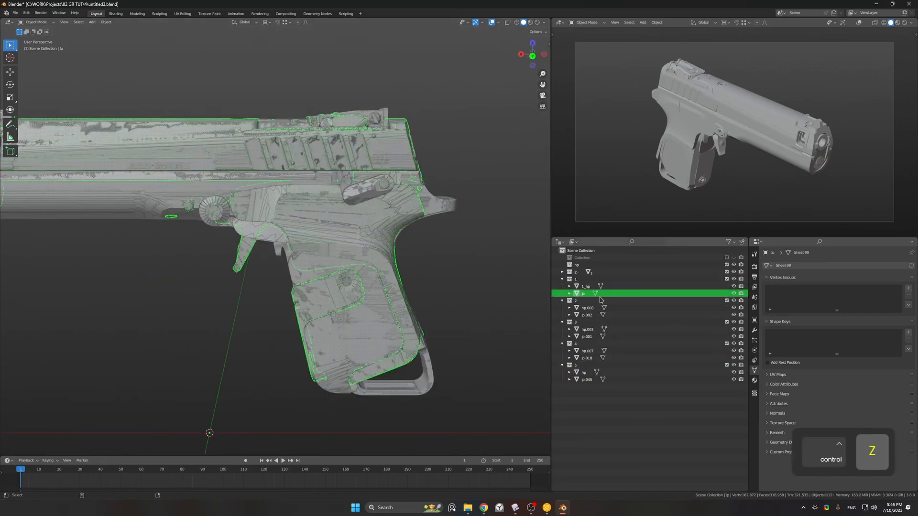
double_click(588, 308)
type("2_hp")
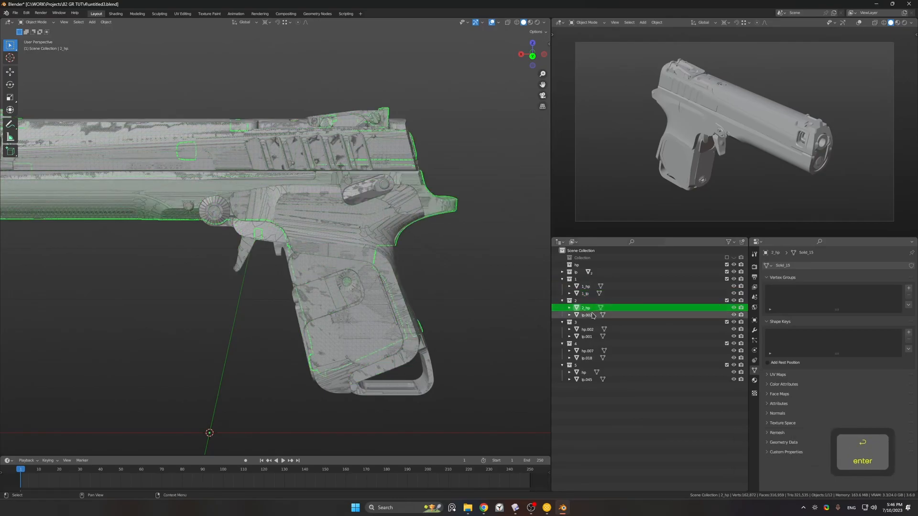
double_click(588, 329)
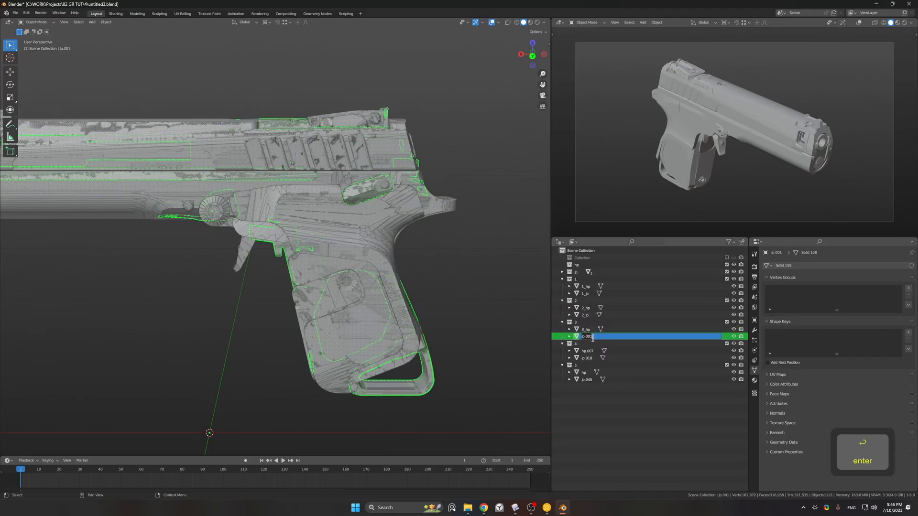
- Rename the two joined meshes in collection 4 as 4_hp and 4_lp
double_click(588, 351)
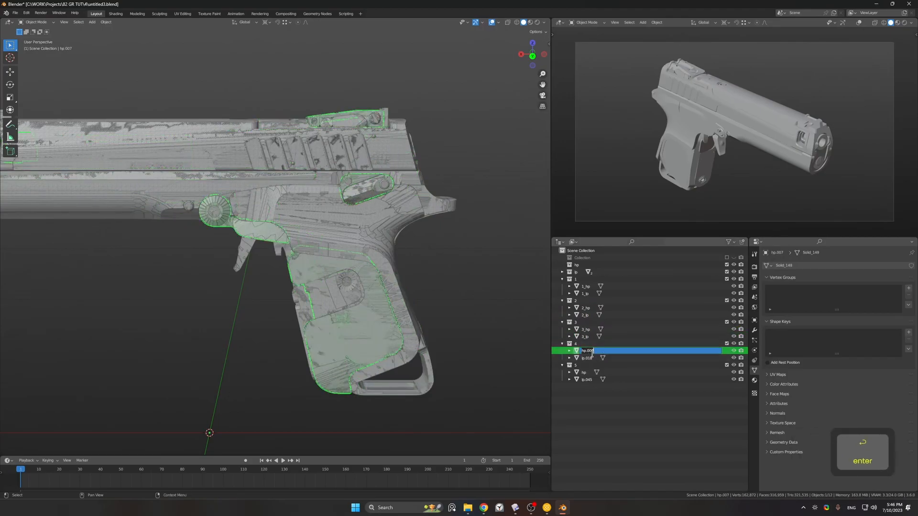
key("Return")
key("ctrl+z")
key("ctrl+shift+z")
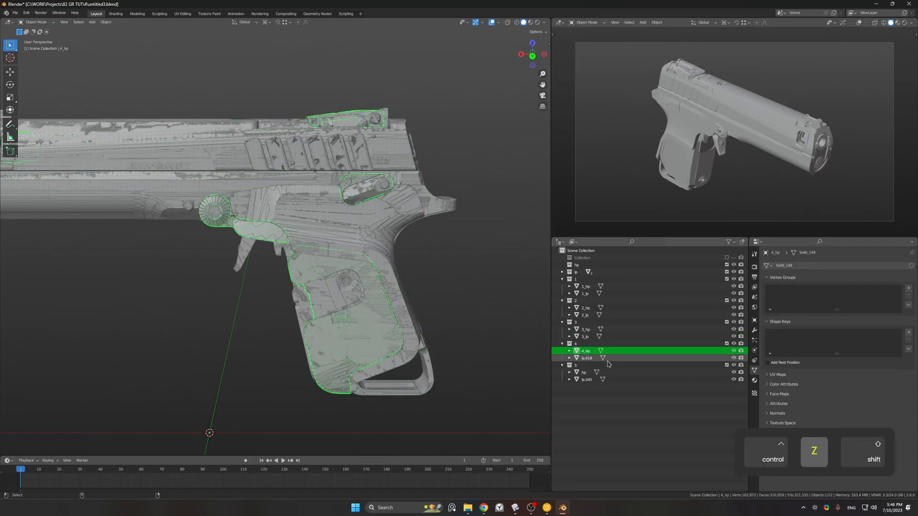
left_click(593, 359)
double_click(595, 358)
type("3")
key("BackSpace")
type("4_lp")
key("Return")
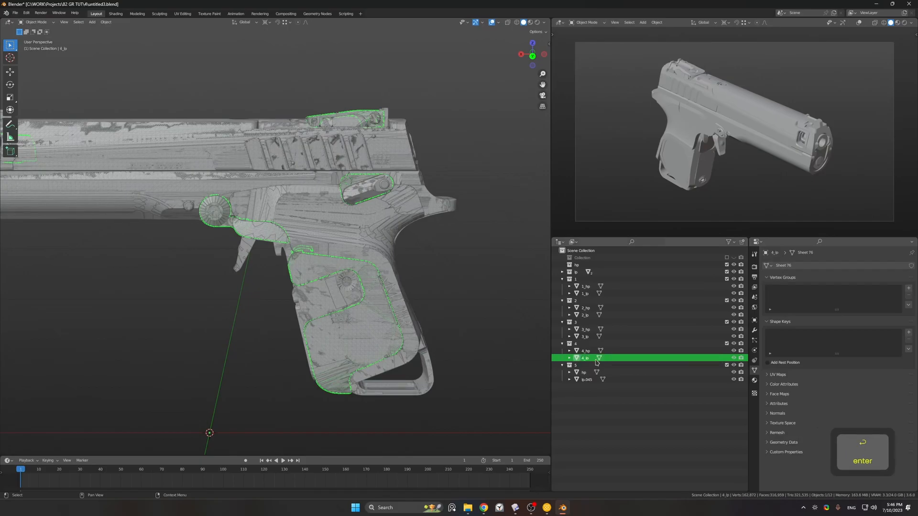
- Rename the two meshes in collection 5 as 5_hp and 5_lp
double_click(584, 372)
type("5_hp")
key("Return")
double_click(584, 380)
type("5_lp")
key("Return")
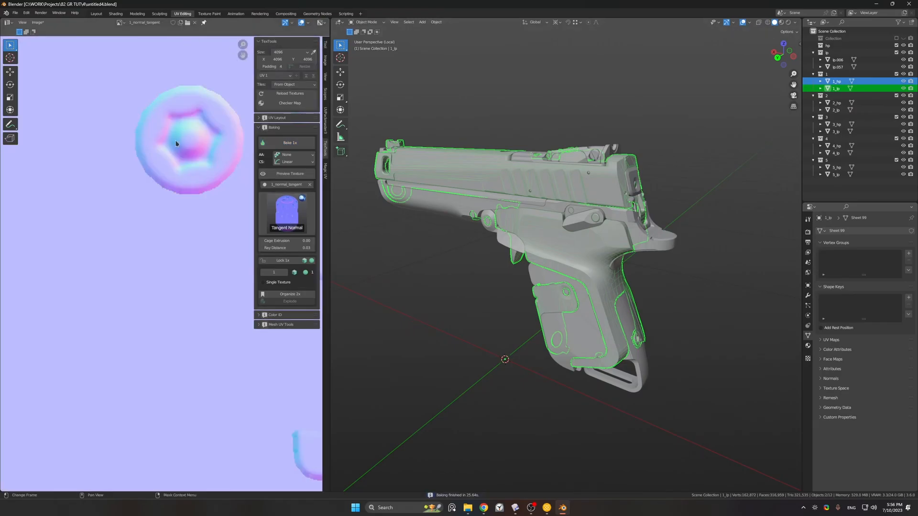
- Inspect the baked tangent normal map, reselect 1_lp and 1_hp, and preview the texture on the low-poly mesh
scroll(180, 172, "down", 12)
scroll(163, 198, "up", 10)
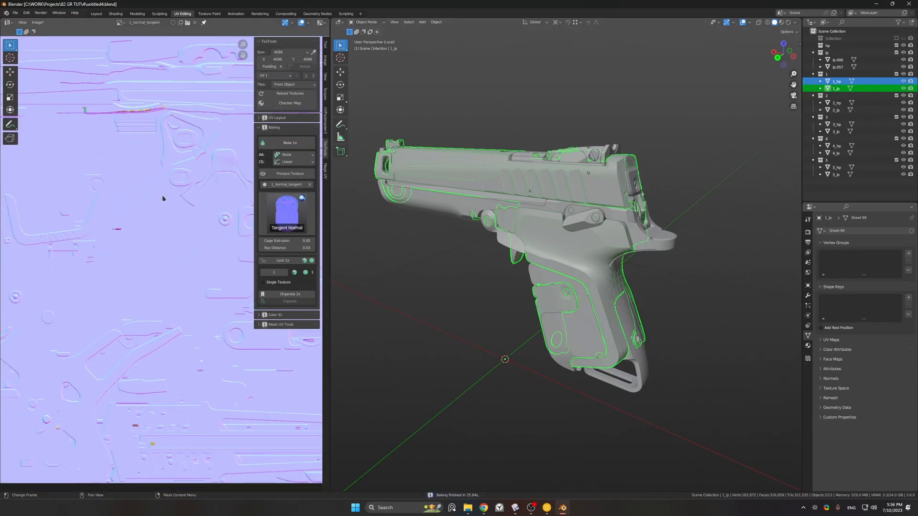
left_click(671, 196)
scroll(213, 210, "down", 3)
left_click(836, 89)
left_click(836, 81, "shift")
left_click(300, 176)
left_click(676, 176)
middle_click_drag(676, 176, 561, 220)
- In the Shading workspace, connect the Normal Map node to the Principled BSDF's Normal input and spread out the texture and Normal Map nodes
left_click(116, 14)
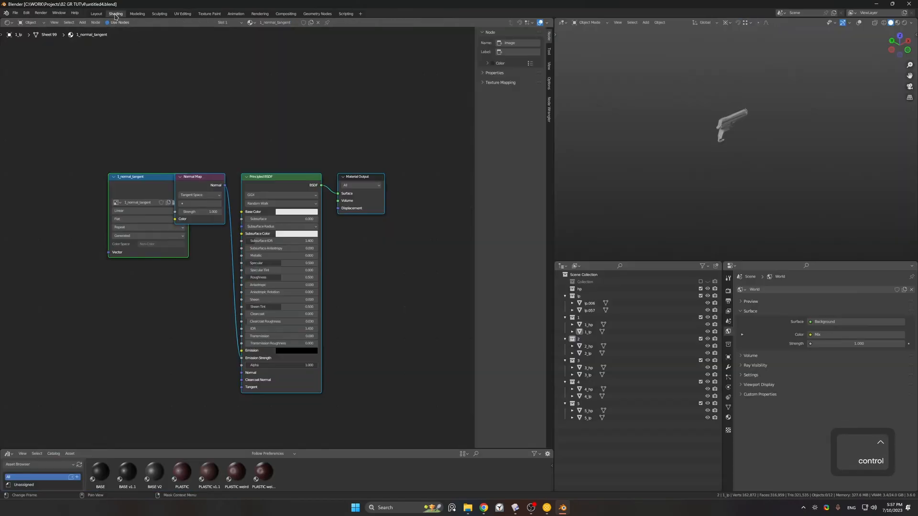
left_click_drag(242, 373, 240, 379)
left_click_drag(164, 176, 114, 250)
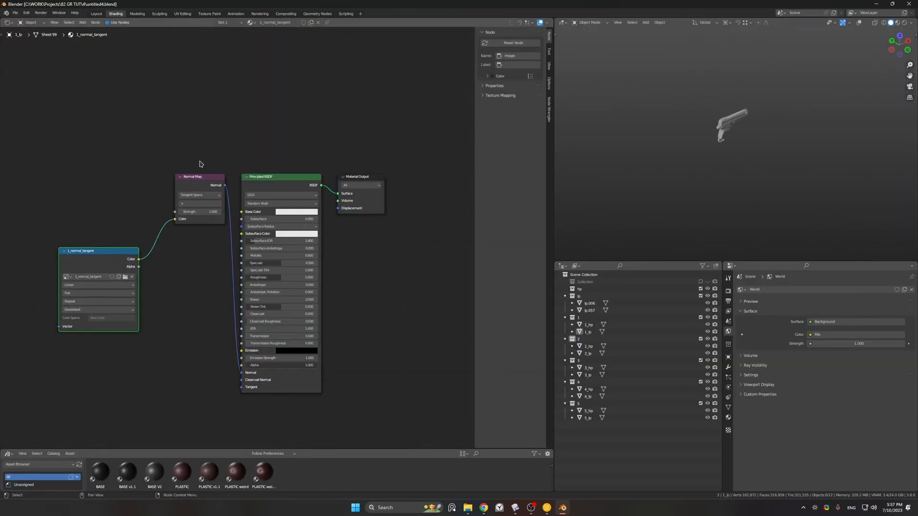
left_click_drag(199, 177, 185, 245)
- Show the pistol up close in rendered shading
scroll(731, 129, "up", 4)
middle_click_drag(737, 110, 715, 127, "shift")
mouse_move(714, 127)
middle_mouse_down()
mouse_move(769, 114)
mouse_move(760, 129)
middle_mouse_up()
left_click(904, 23)
mouse_move(760, 129)
middle_mouse_down("ctrl")
mouse_move(746, 158)
mouse_move(784, 153)
middle_mouse_up("ctrl")
- Select lp.057 and the low-poly meshes 1_lp to 5_lp and isolate them in local view
left_click(588, 310, "ctrl")
left_click(588, 332, "ctrl")
left_click(588, 353, "ctrl")
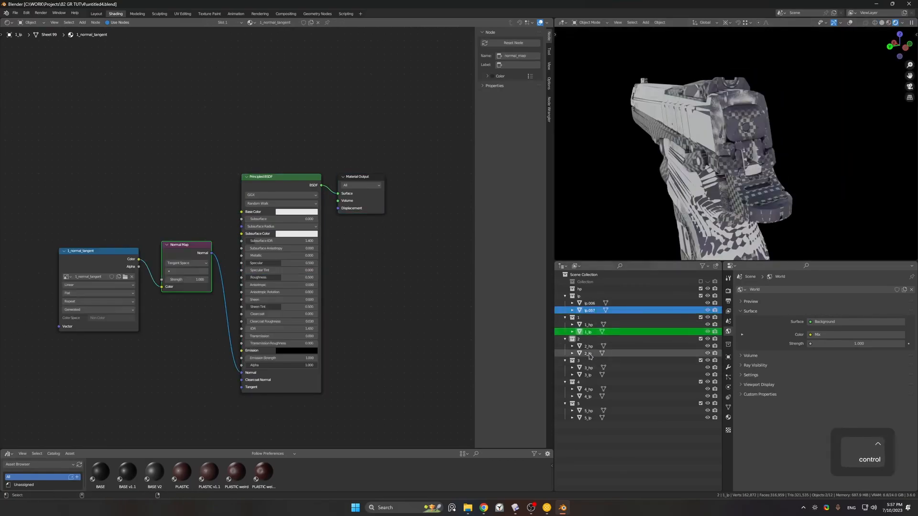
left_click(588, 374, "ctrl")
left_click(588, 396, "ctrl")
left_click(588, 417, "ctrl")
key("slash")
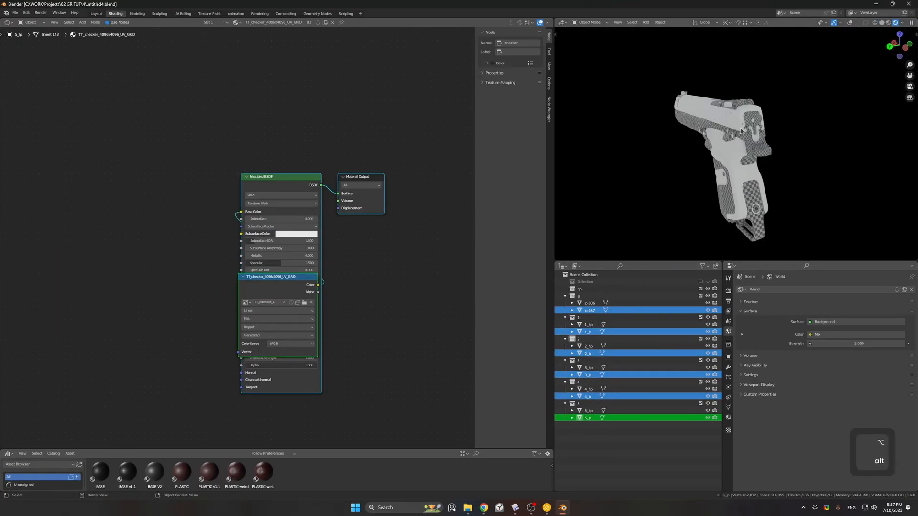
- Darken the base color of 1_lp's 1_normal_tangent material and enter 0.3 in its surface settings
key("shift")
left_click(588, 332)
left_click(728, 417)
left_click(852, 384)
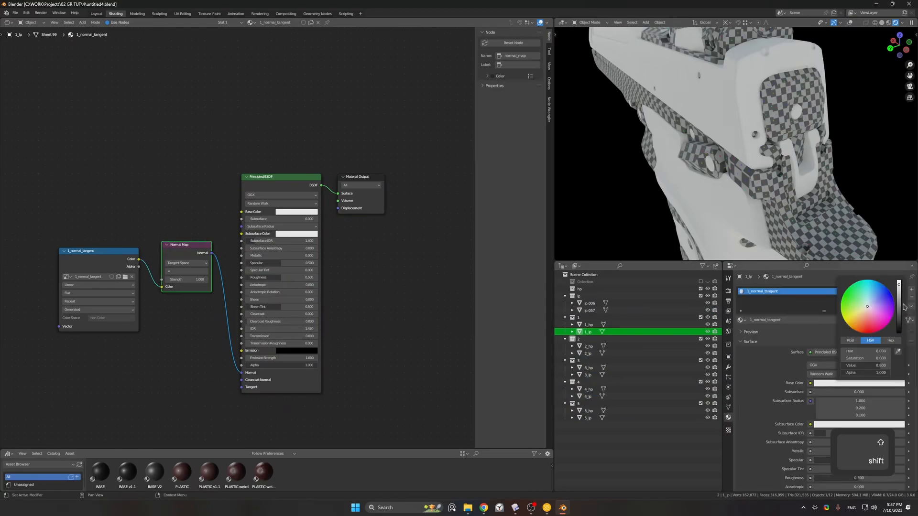
left_click(899, 309)
scroll(845, 406, "down", 3)
type("0.3")
key("Return")
- Increase another surface value of the 1_normal_tangent material and examine the baked details on the rendered pistol
middle_click_drag(808, 158, 813, 191, "shift")
mouse_move(813, 191)
middle_mouse_down()
mouse_move(846, 187)
mouse_move(820, 177)
middle_mouse_up()
middle_click_drag(819, 177, 823, 207, "shift")
left_click_drag(843, 365, 903, 366)
left_click(834, 168)
middle_click_drag(832, 168, 666, 119)
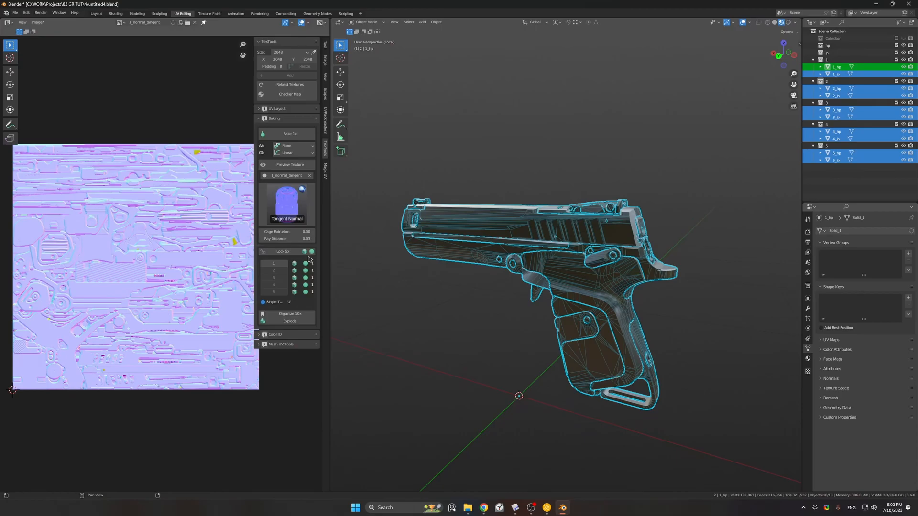
- Preview the combined 1_normal_tangent texture on the low-poly meshes of all five bake sets
scroll(489, 286, "up", 3)
key("space")
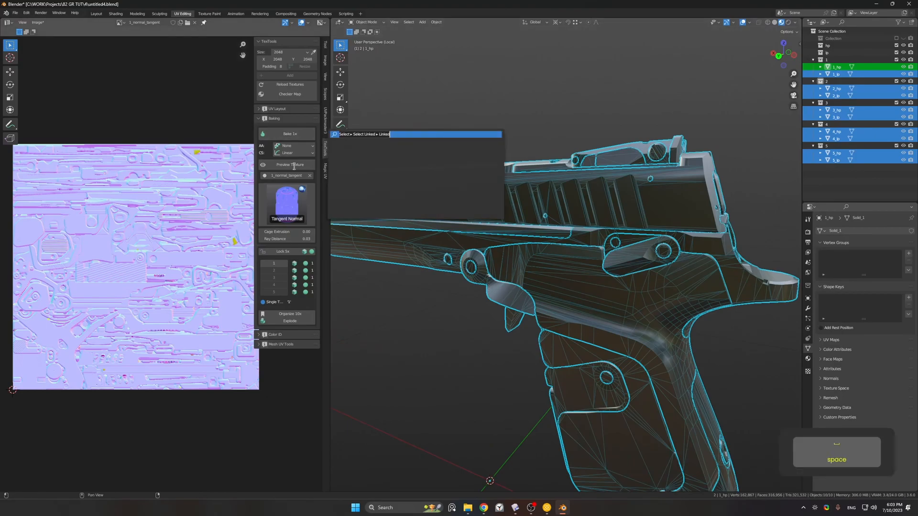
left_click(293, 166)
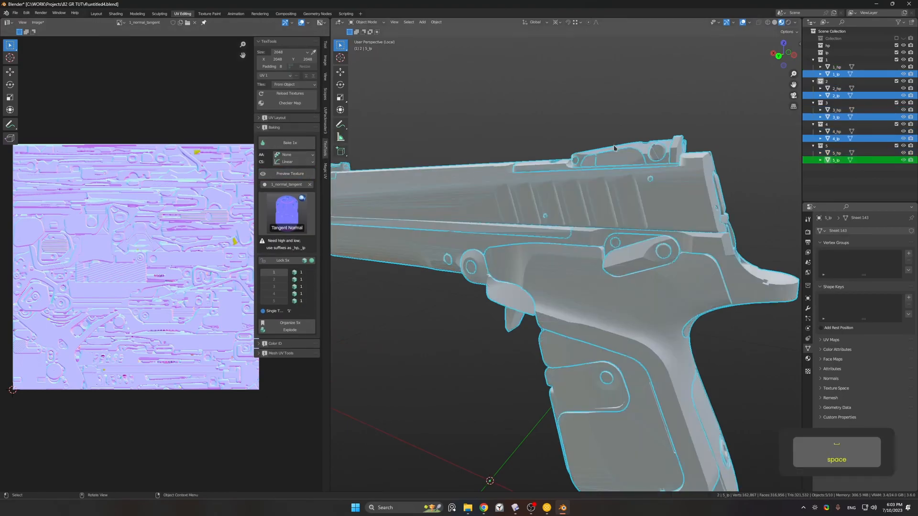
- Arrange the 1_normal_tangent image node and the Normal Map node side by side in the material's node graph
left_click(115, 14)
left_click_drag(249, 143, 203, 215)
key("g")
left_click(169, 330)
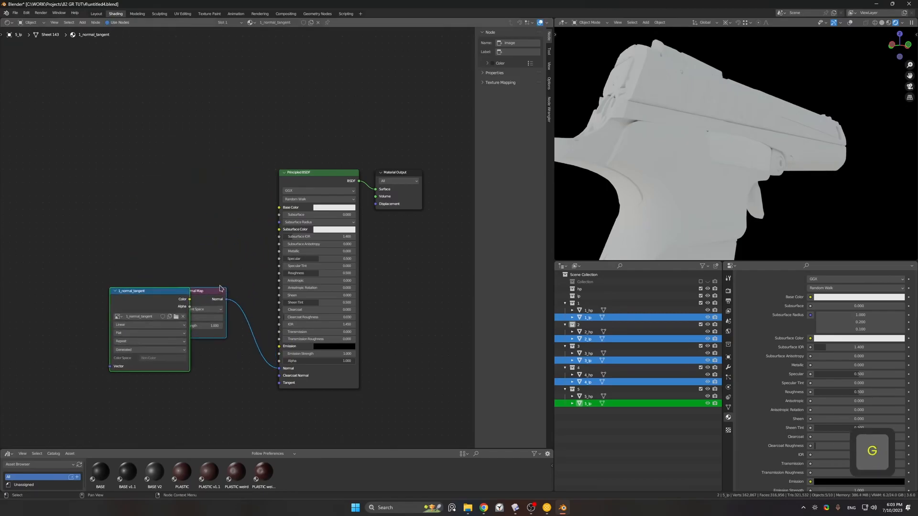
left_click_drag(210, 306, 236, 324)
- Examine the normal-mapped detail on the rendered pistol around the slide, hammer and grip
middle_click_drag(679, 154, 806, 156)
key("shift+alt+z")
key("q")
left_click(806, 156)
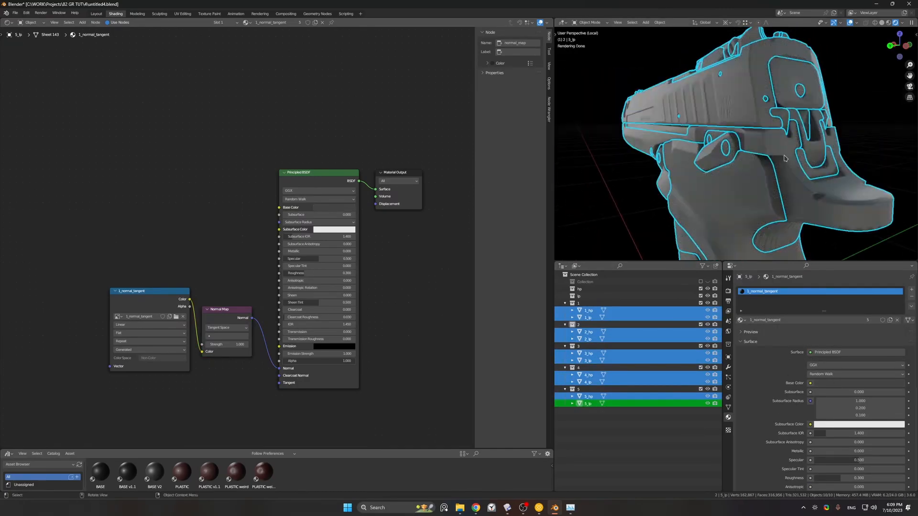
middle_click_drag(785, 157, 759, 129)
middle_click_drag(720, 76, 774, 139, "ctrl")
left_click(732, 57)
middle_click_drag(774, 139, 760, 165, "ctrl")
middle_click_drag(760, 165, 779, 176, "shift")
middle_click_drag(780, 177, 808, 206, "ctrl")
- Set the TexTools bake mode to Object Normal and bake it for all five high- and low-poly pairs
left_click(182, 13)
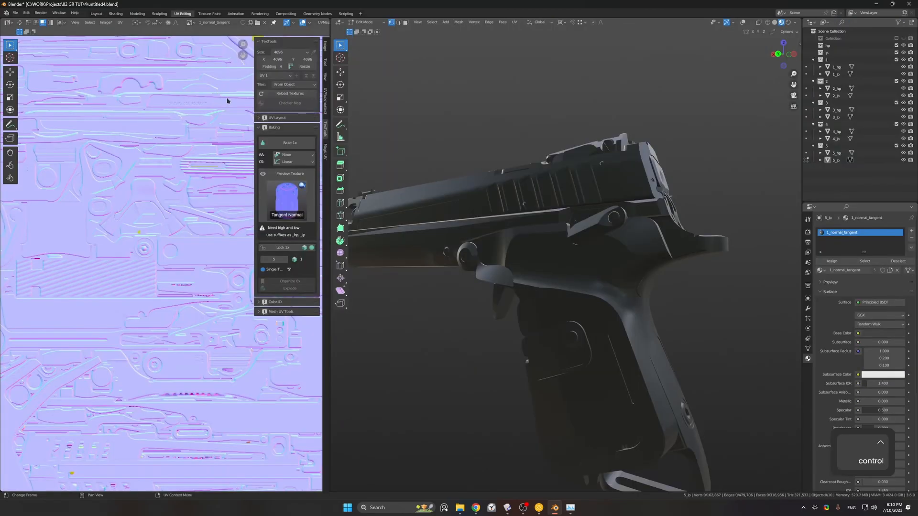
left_click(287, 211)
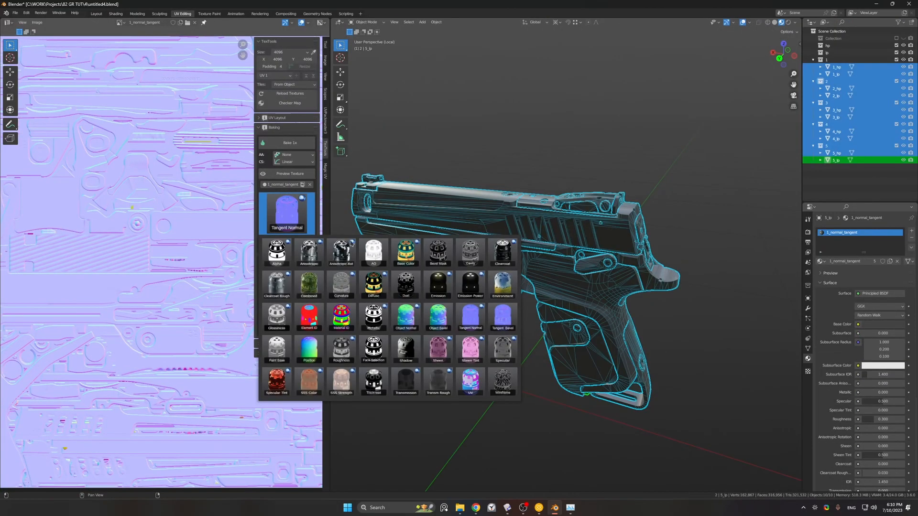
left_click(406, 316)
left_click(308, 221)
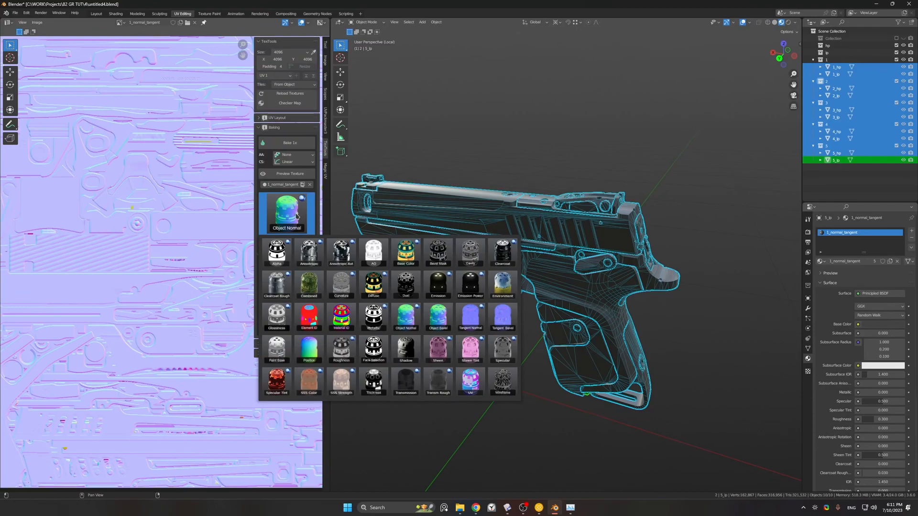
left_click(309, 143)
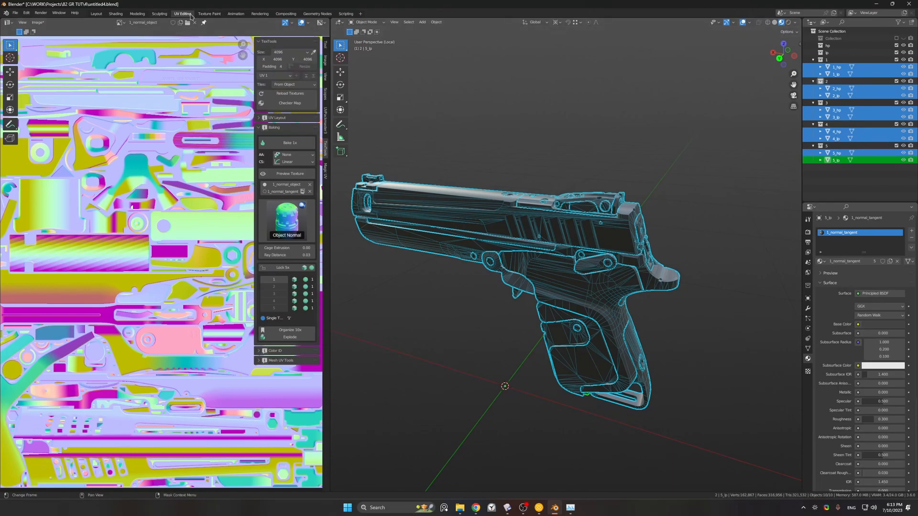
- Display the baked object normal image and save it as 2_normal_object.tga in the project folder
left_click(261, 15)
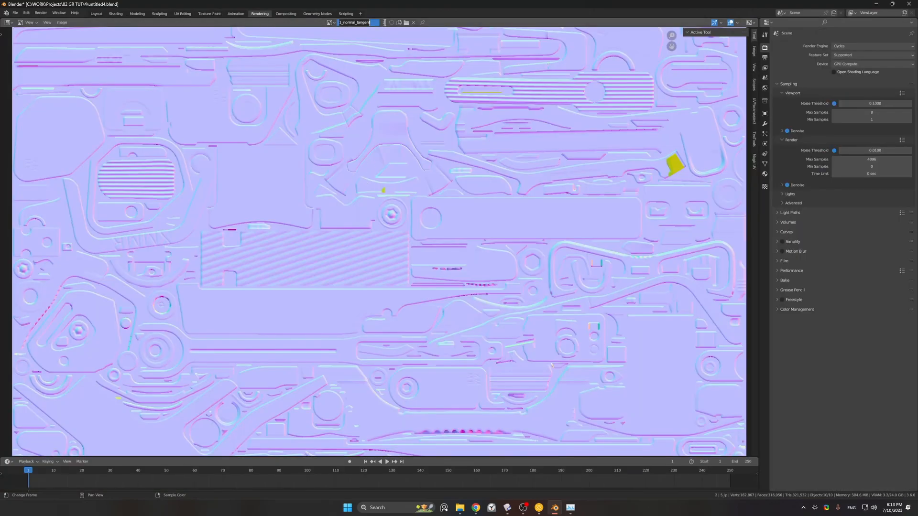
left_click(329, 22)
left_click(349, 34)
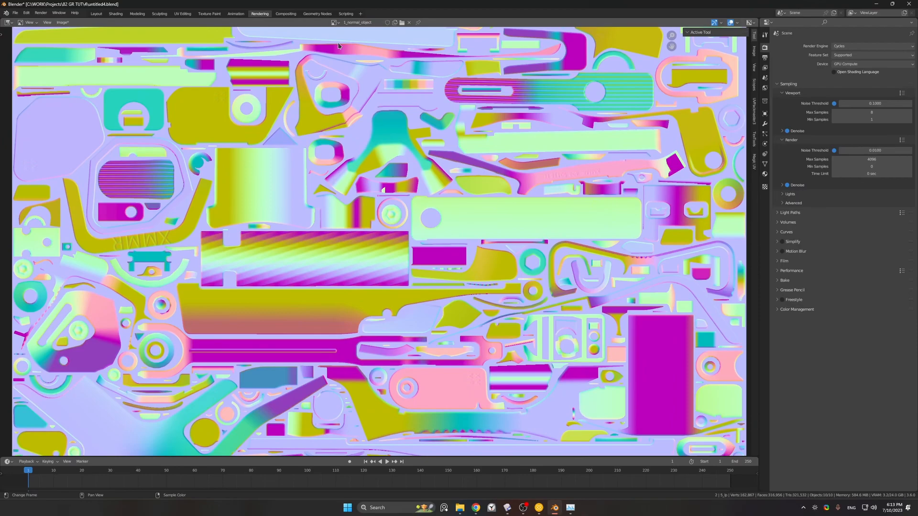
key("shift+alt+s")
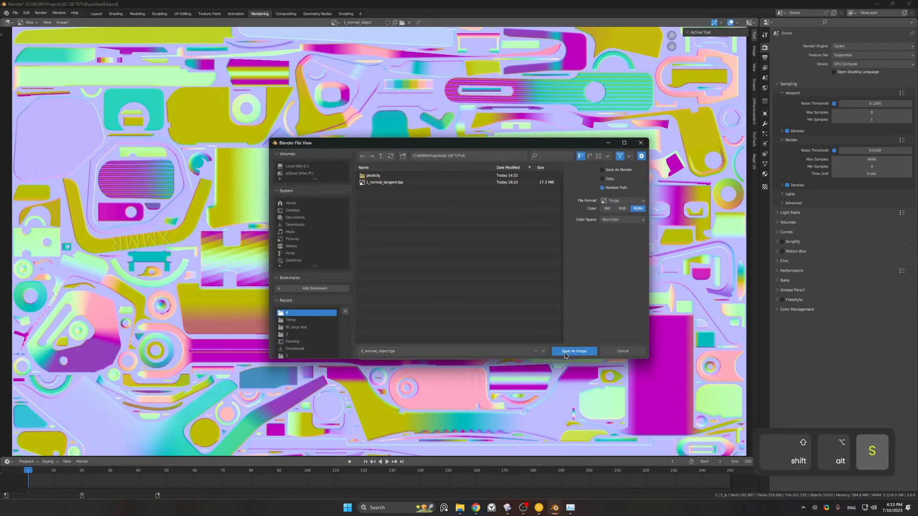
left_click(565, 351)
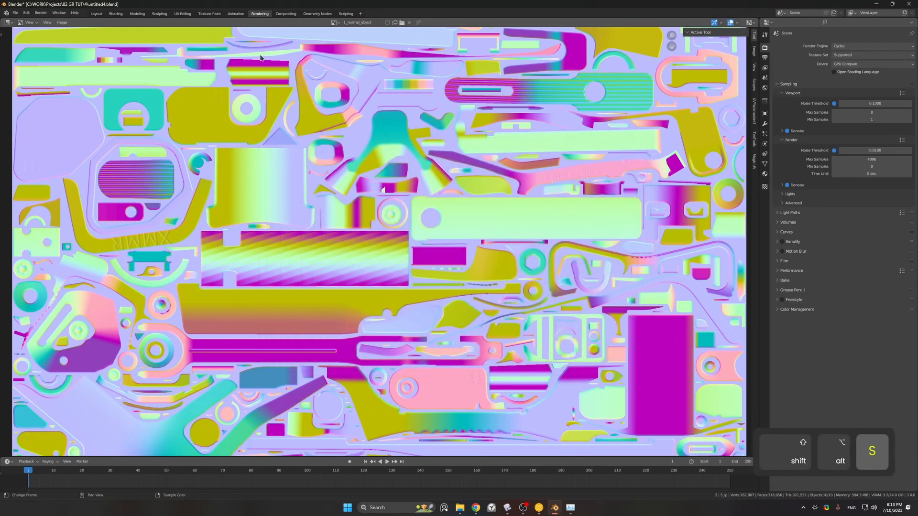
- Select all meshes from 1_hp to 5_lp, set the TexTools bake mode to Element ID and bake the map
left_click(182, 13)
key("Tab")
left_click(856, 161)
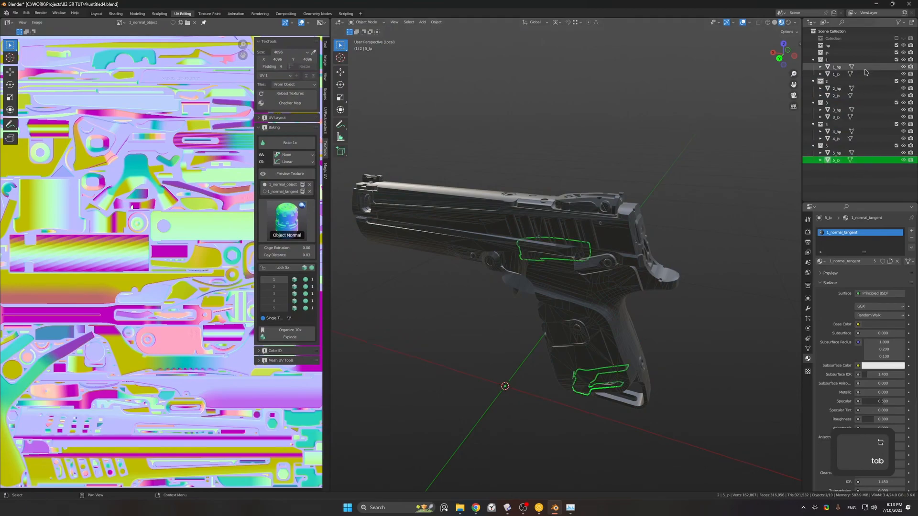
left_click(836, 67, "shift")
left_click(287, 225)
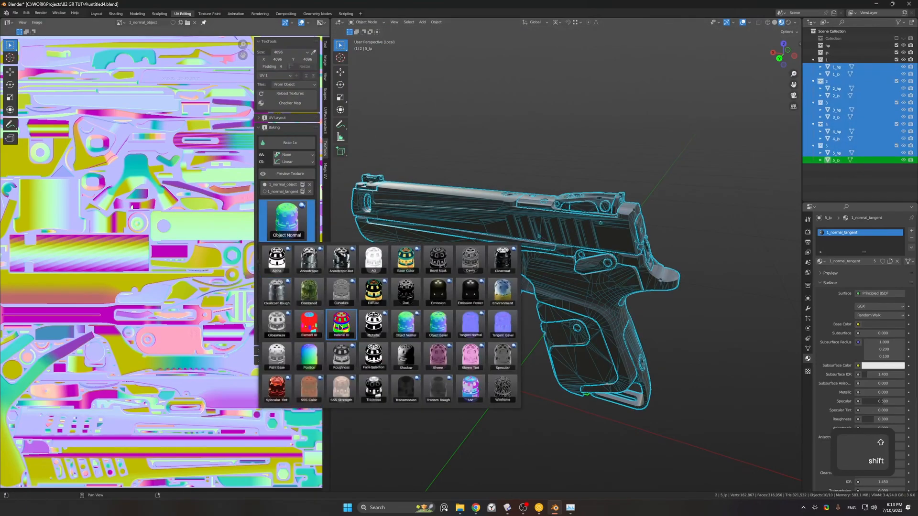
left_click(316, 328)
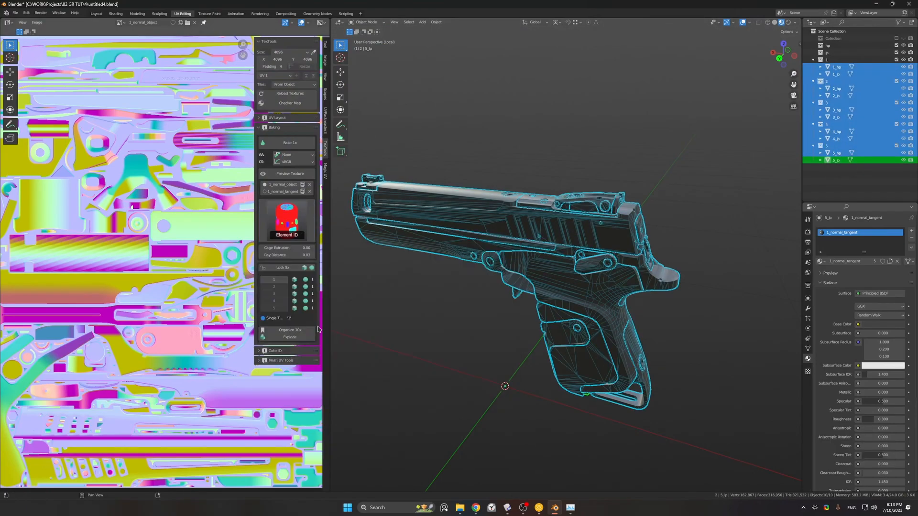
left_click(294, 143)
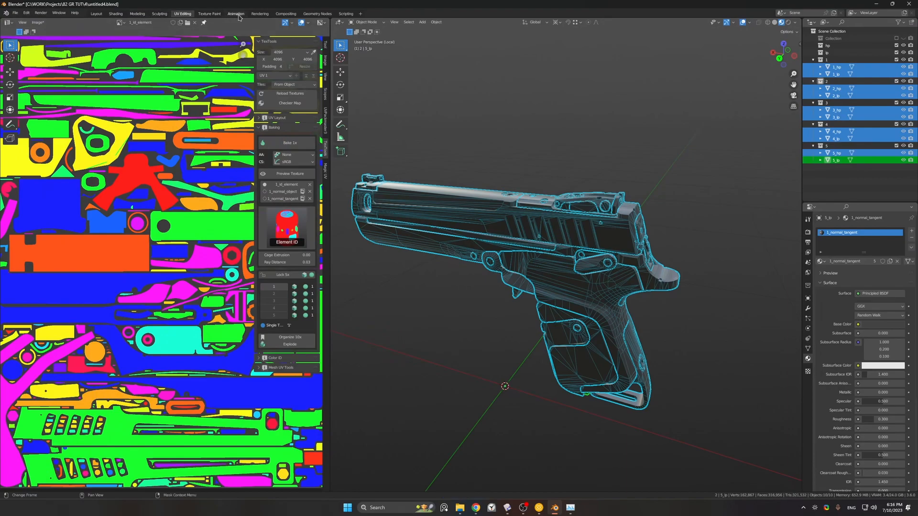
- Display the baked element ID image and save it as 1_id_element.tga in the project folder
left_click(260, 14)
left_click(334, 22)
left_click(373, 35)
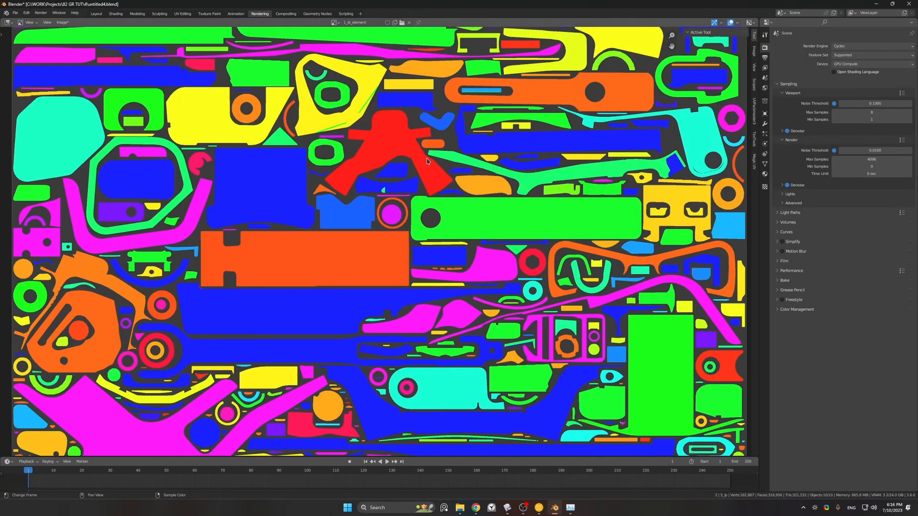
key("shift+alt+s")
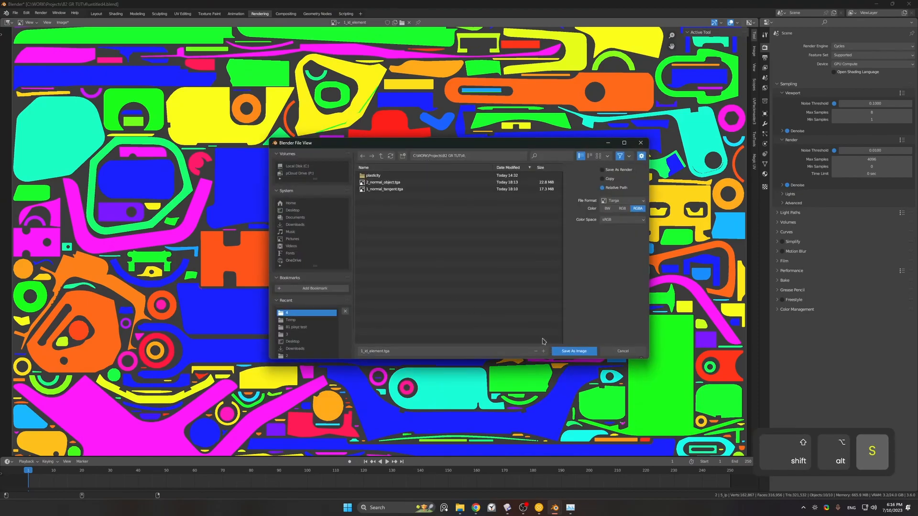
left_click(573, 352)
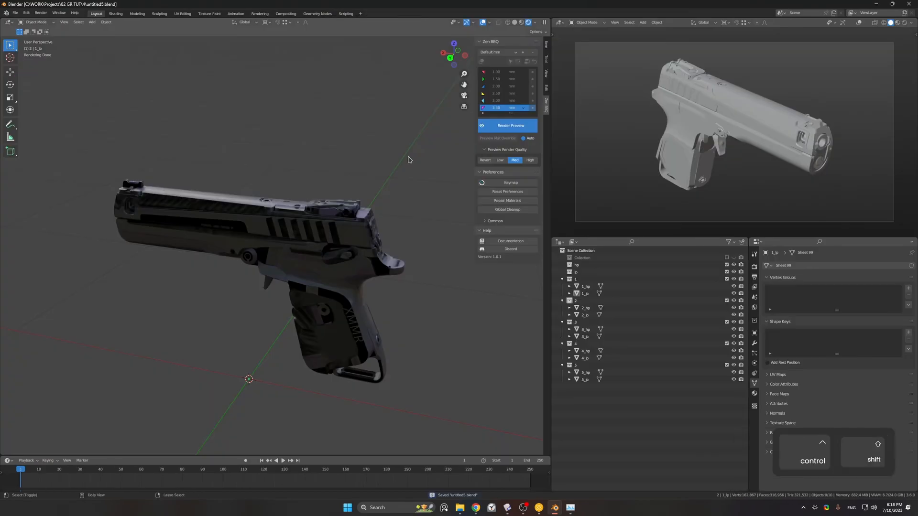
- Undo the last five operations in the scene
key("ctrl+z")
key("ctrl+z")
key("ctrl+z")
key("ctrl+z")
key("ctrl+z")
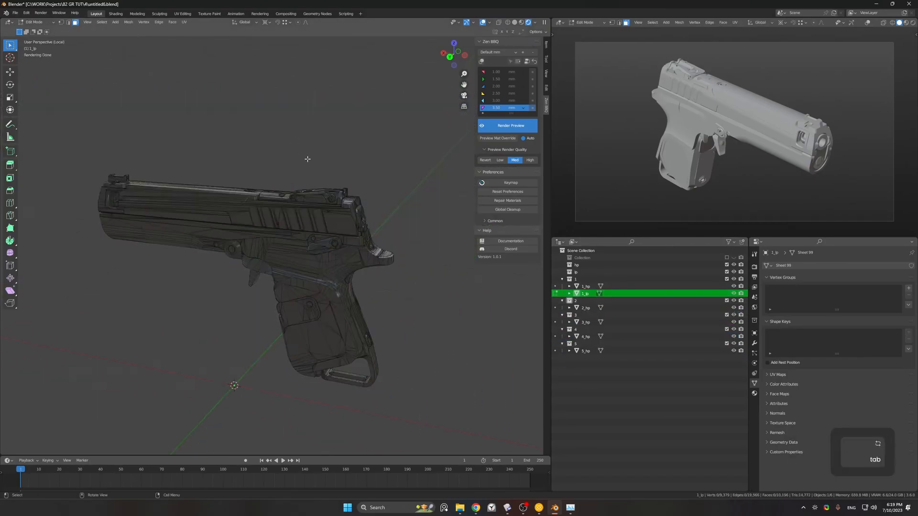
- Inspect the joined 1_lp pistol mesh in Edit Mode and Object Mode
key("Tab")
key("Tab")
left_click(377, 214)
middle_click_drag(377, 214, 377, 192, "ctrl")
middle_click_drag(378, 191, 345, 280)
middle_click_drag(345, 279, 341, 255, "shift")
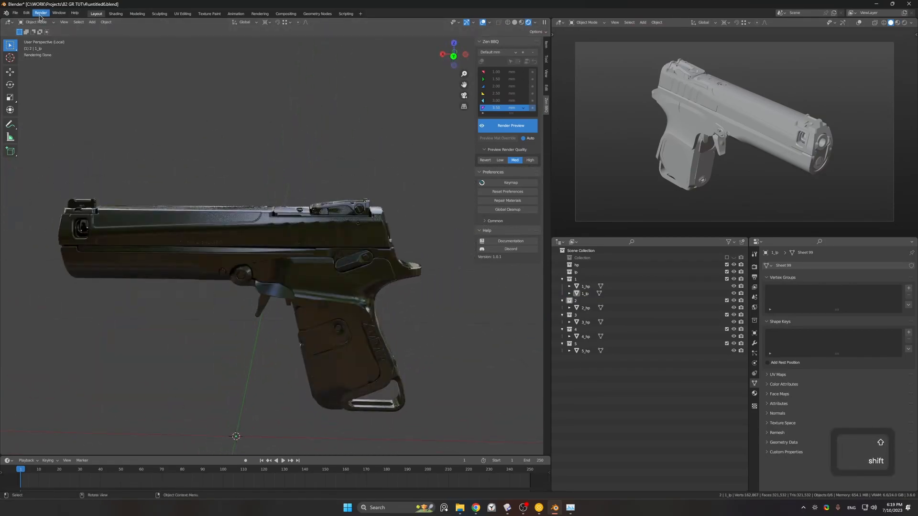
- Export only the selected 1_lp mesh as the FBX file "lp for substance" and save the blend file
left_click(15, 13)
mouse_move(45, 116)
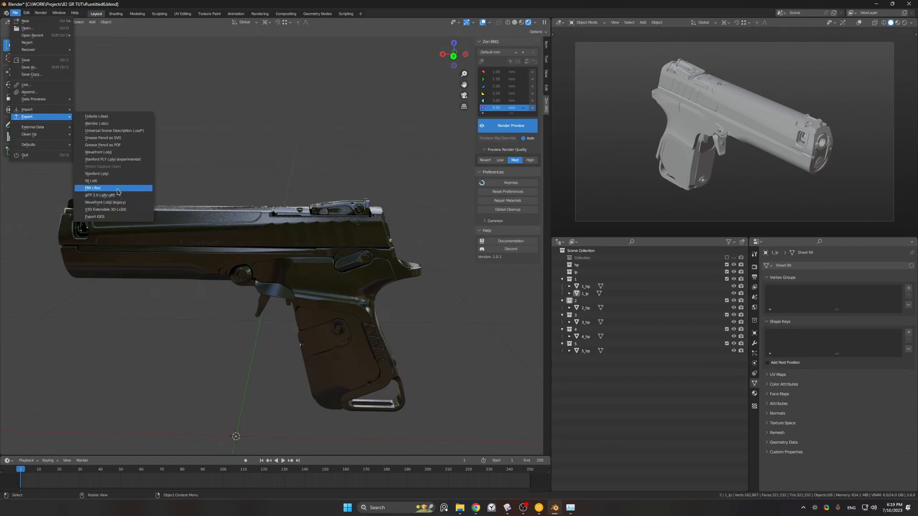
left_click(585, 293)
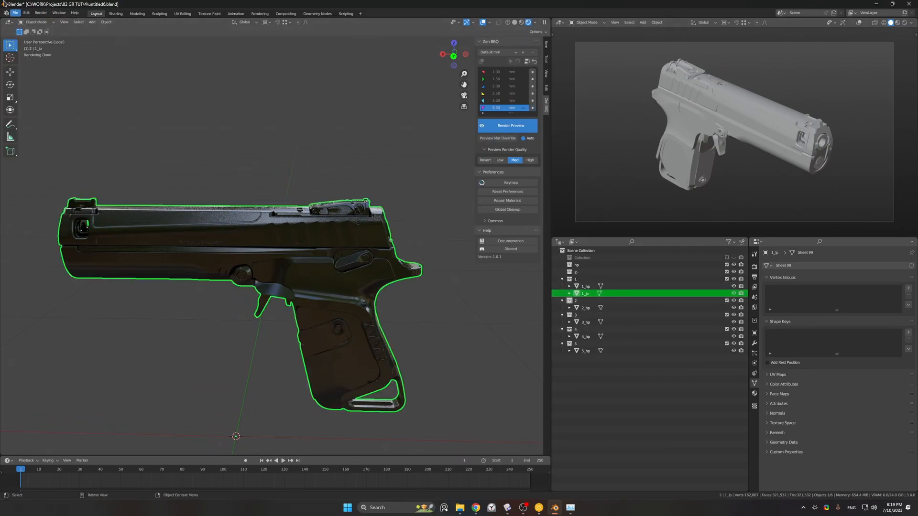
left_click(16, 13)
mouse_move(39, 118)
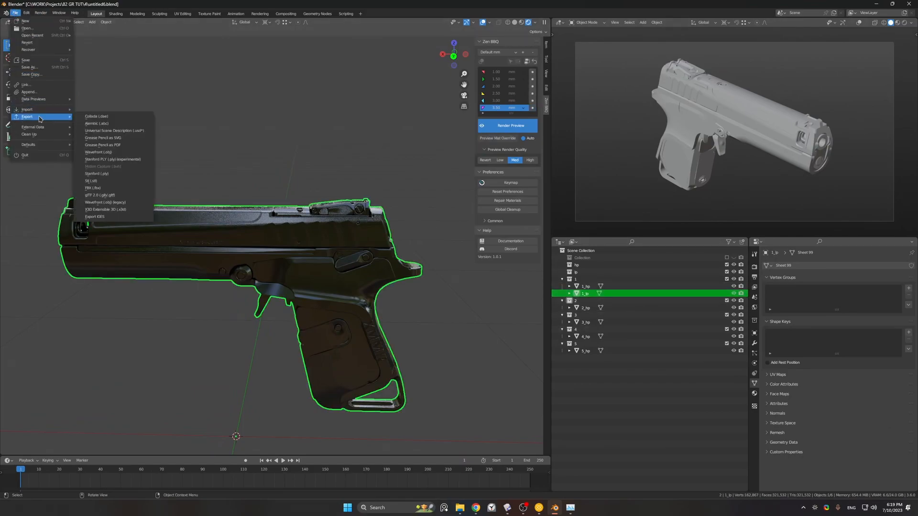
left_click(115, 188)
left_click(394, 351)
type("lp for substa")
left_click(602, 213)
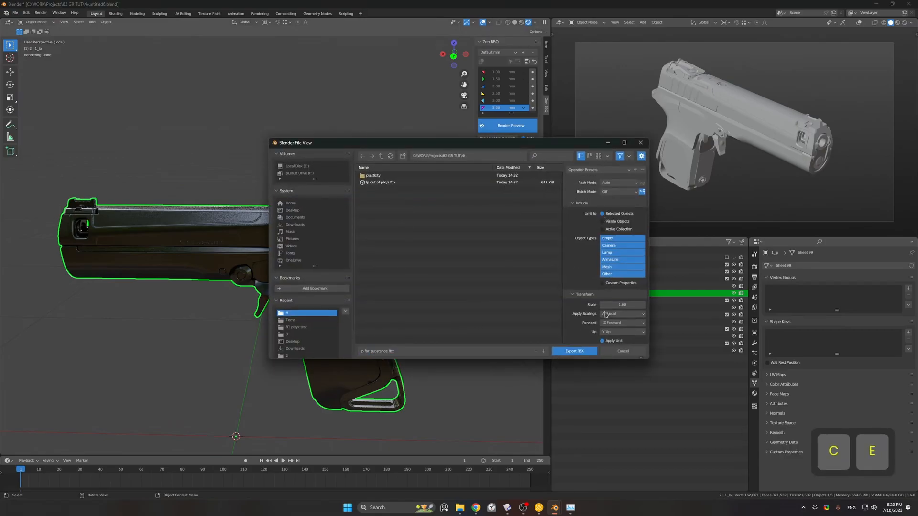
left_click(574, 352)
left_click(424, 218)
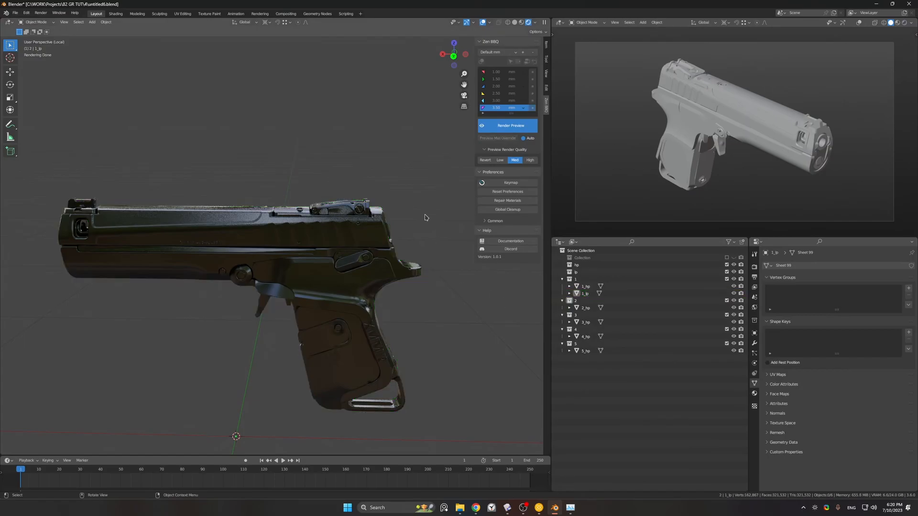
key("ctrl+s")
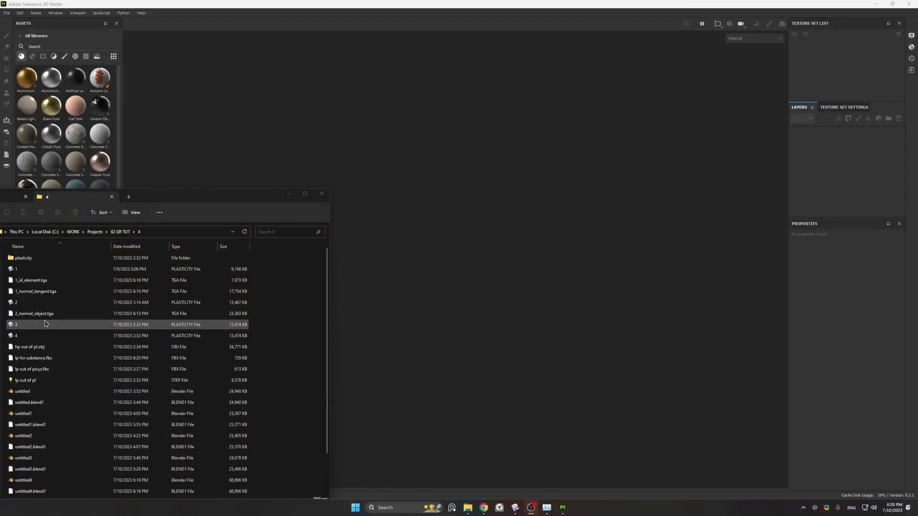
- Switch to Substance 3D Painter and create a project from lp for substance.fbx, importing the 1_id_element, 1_normal_tangent and 2_normal_object baked maps
left_click_drag(48, 359, 411, 284)
left_click(393, 305)
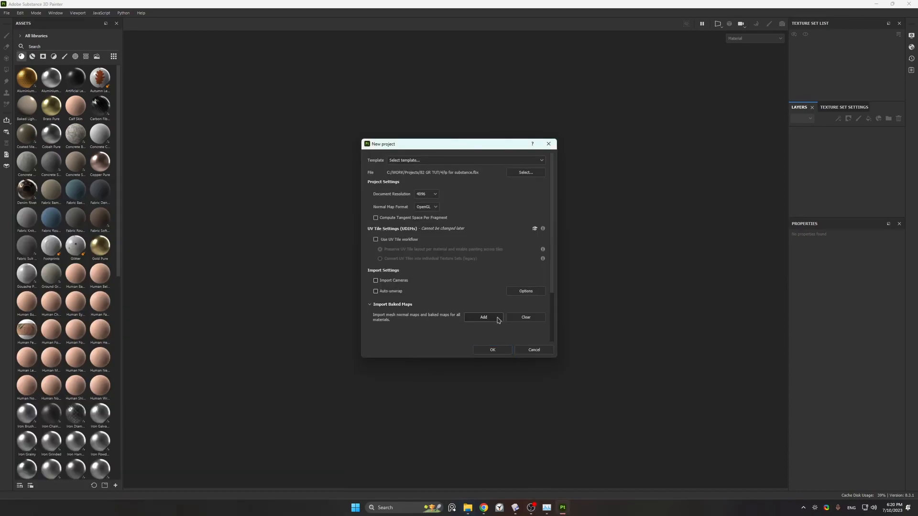
left_click(497, 319)
left_click(454, 240)
left_click(459, 222, "shift")
left_click(731, 396)
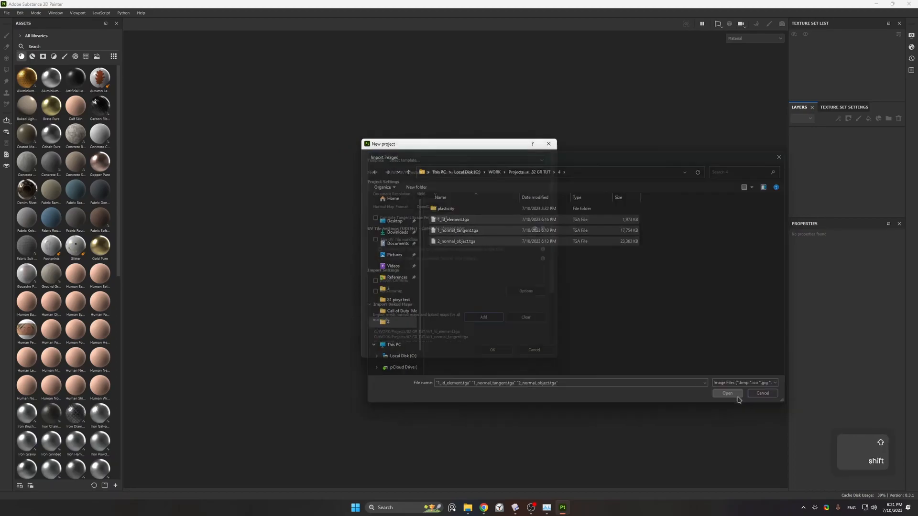
left_click(506, 349)
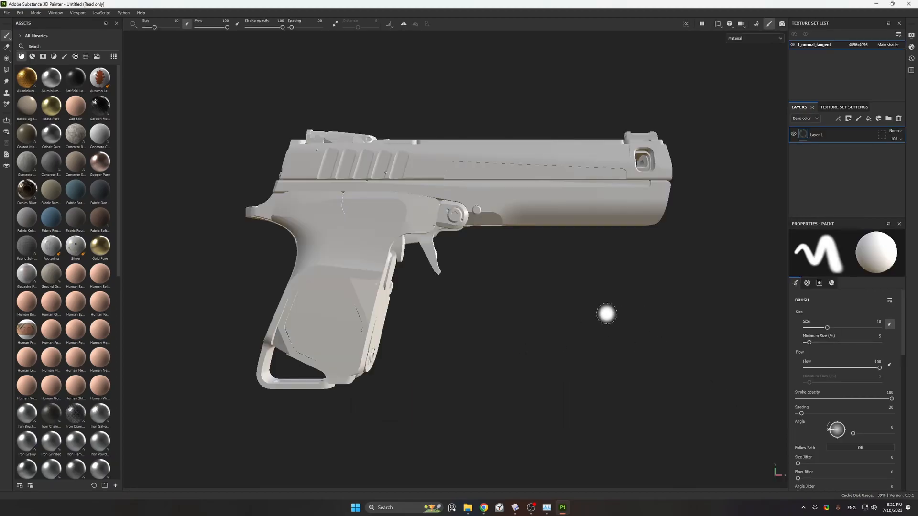
- Assign 1_normal_tangent, 2_normal_object and 1_id_element as the texture set's Normal, World space normal and ID mesh maps
left_click_drag(521, 293, 781, 299, "alt")
left_click(844, 107)
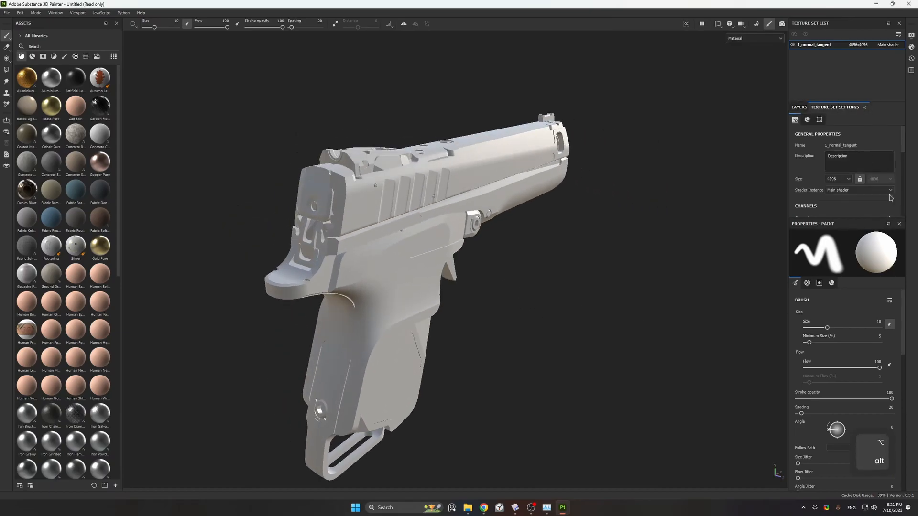
scroll(843, 191, "down", 5)
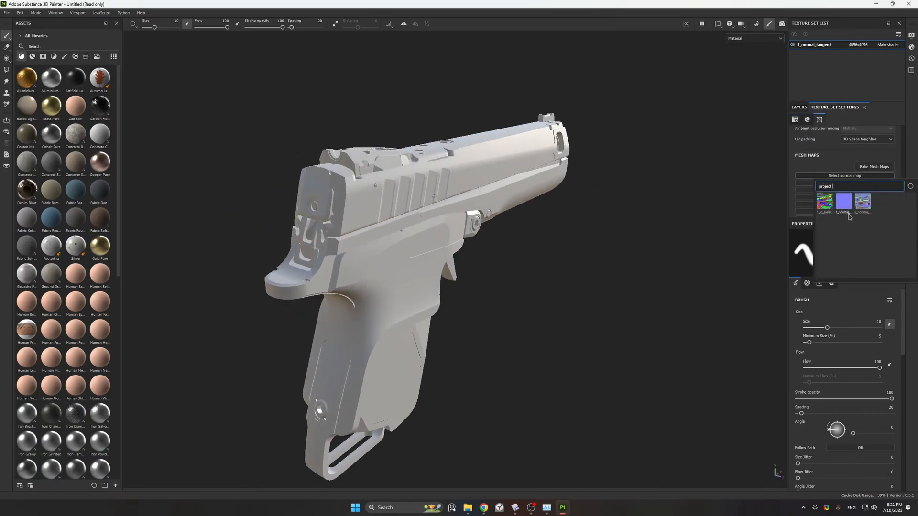
- Open mesh map baking and exclude the Normal, World space normal and ID maps from the bake
left_click(874, 167)
left_click(20, 337)
left_click(20, 328)
left_click(20, 319)
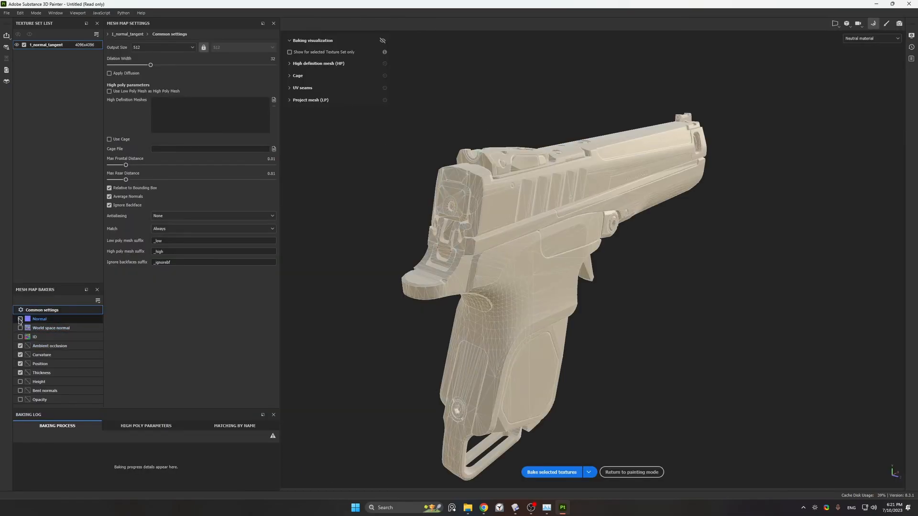
- Set Ignore Backface to Always for ambient occlusion and the curvature method to Generate from Normal Map (Deprecated)
left_click(65, 348)
left_click(153, 127)
left_click(157, 145)
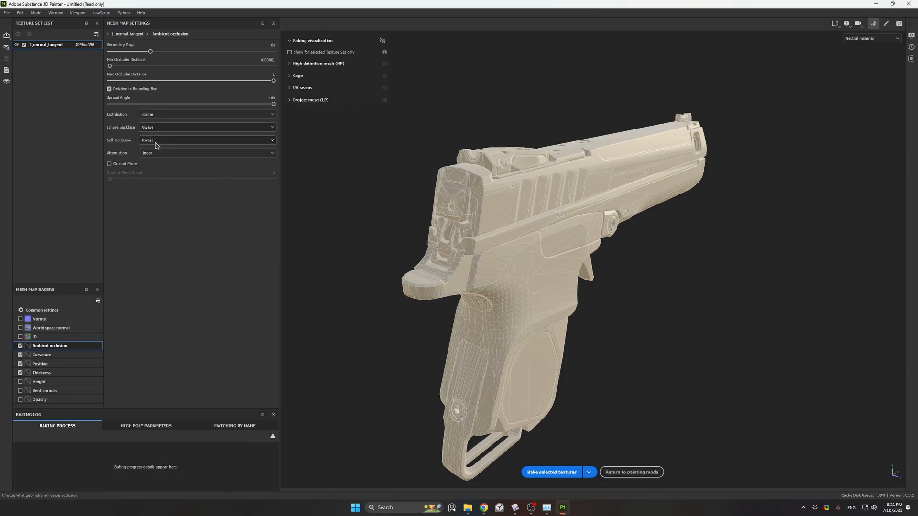
left_click(66, 355)
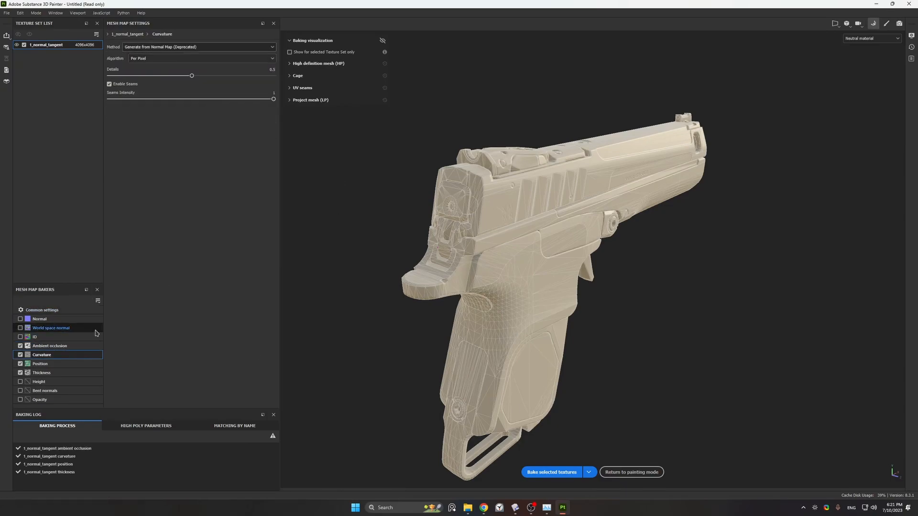
- Review the common bake settings, bake the selected mesh maps and inspect the pistol in painting mode
left_click(42, 309)
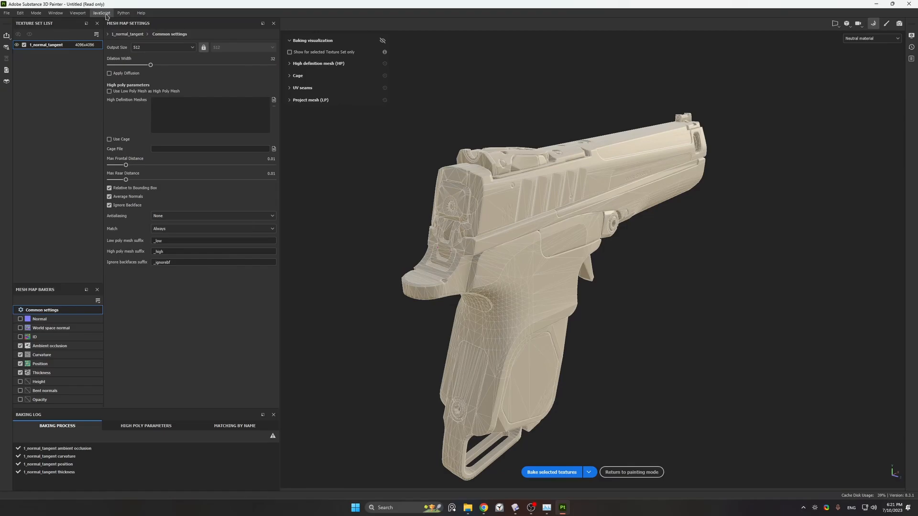
left_click(550, 472)
left_click(888, 23)
mouse_move(601, 125)
left_mouse_down("alt")
mouse_move(701, 262)
mouse_move(623, 248)
mouse_move(719, 241)
mouse_move(478, 311)
mouse_move(160, 307)
mouse_move(536, 314)
mouse_move(340, 342)
mouse_move(421, 375)
left_mouse_up("alt")
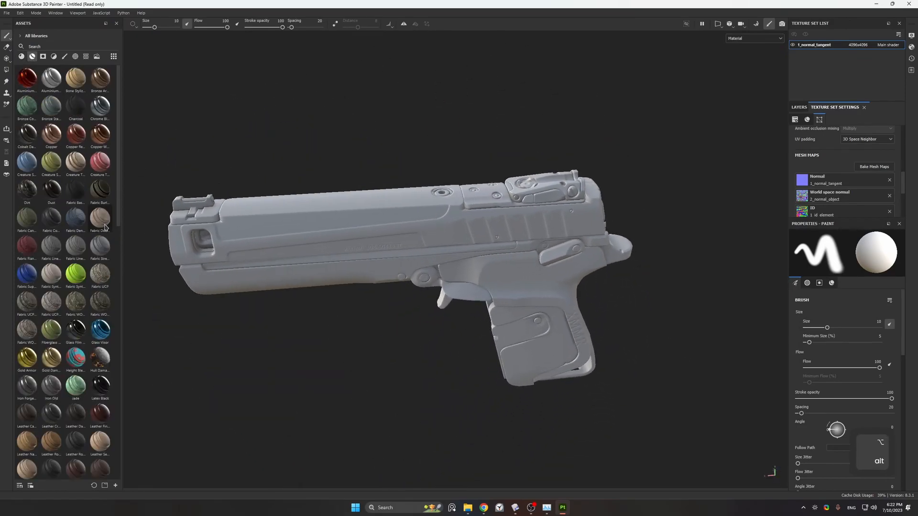
- Apply the SE_RoughGunMetal01 smart material only to the pistol slide by its green ID colour
scroll(92, 225, "down", 1)
scroll(85, 272, "down", 6)
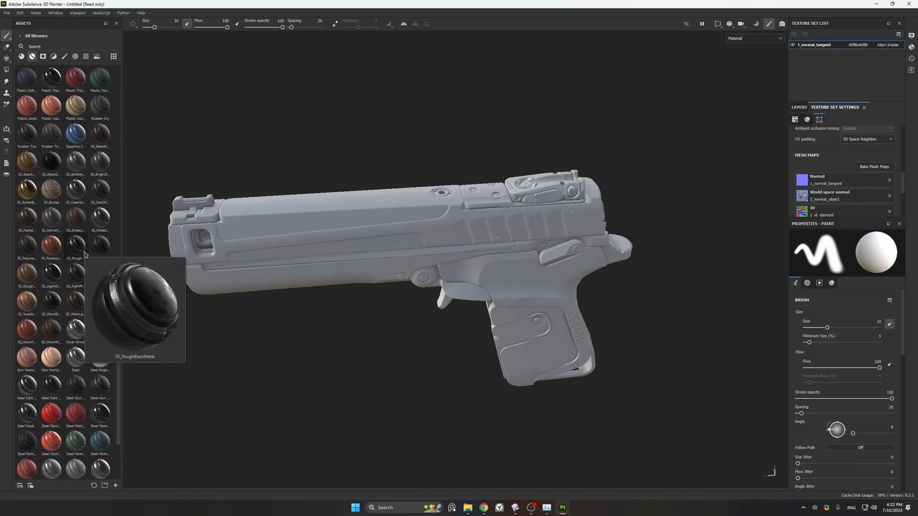
mouse_move(99, 250)
left_click_drag(100, 245, 339, 239)
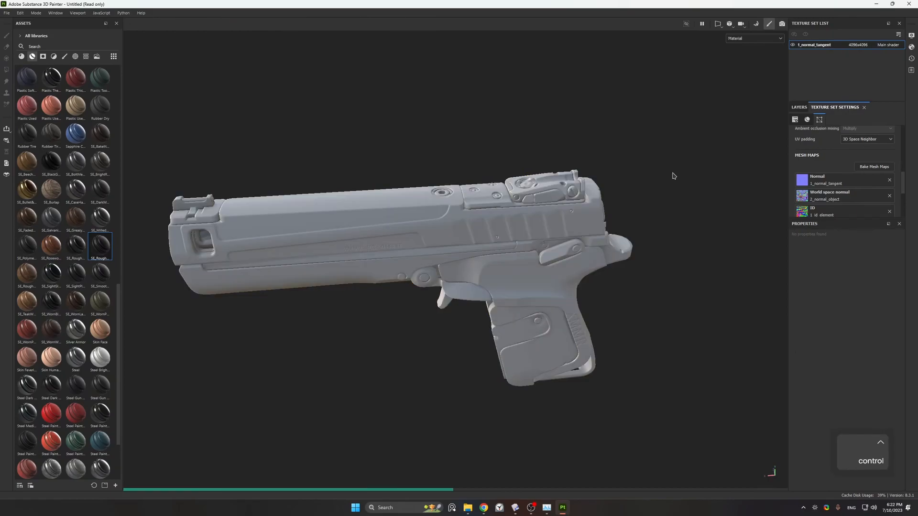
mouse_move(648, 197)
left_mouse_down("alt")
mouse_move(554, 181)
mouse_move(630, 197)
left_mouse_up("alt")
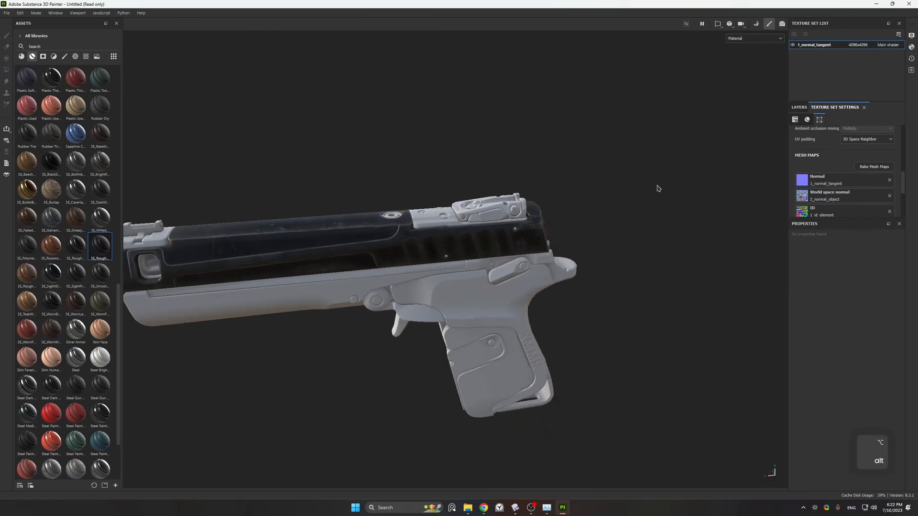
- Apply SE_WornPaintedMetal to the yellow ID area of the grip panel and set its colour selection tolerance to 0.02
left_click_drag(102, 303, 455, 352, "ctrl")
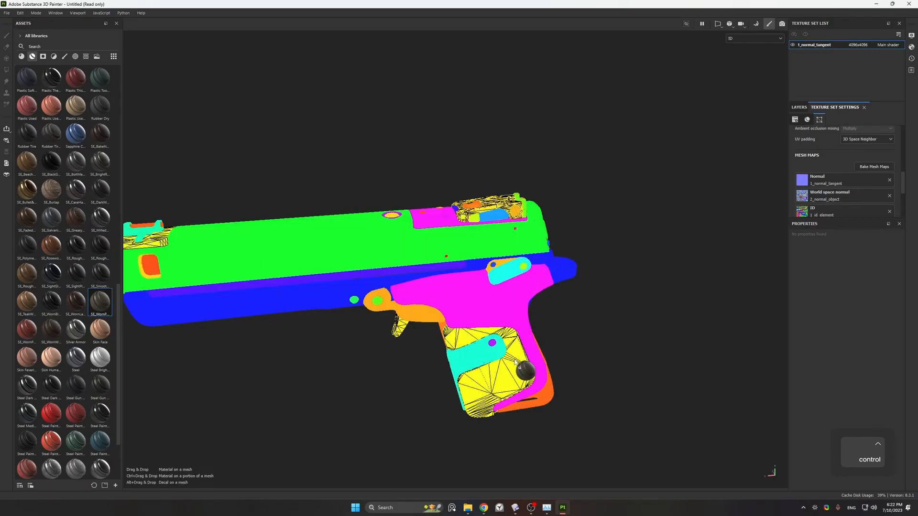
left_click_drag(515, 362, 518, 362, "ctrl")
mouse_move(701, 244)
left_mouse_down("alt")
mouse_move(612, 239)
mouse_move(709, 260)
left_mouse_up("alt")
left_click(799, 107)
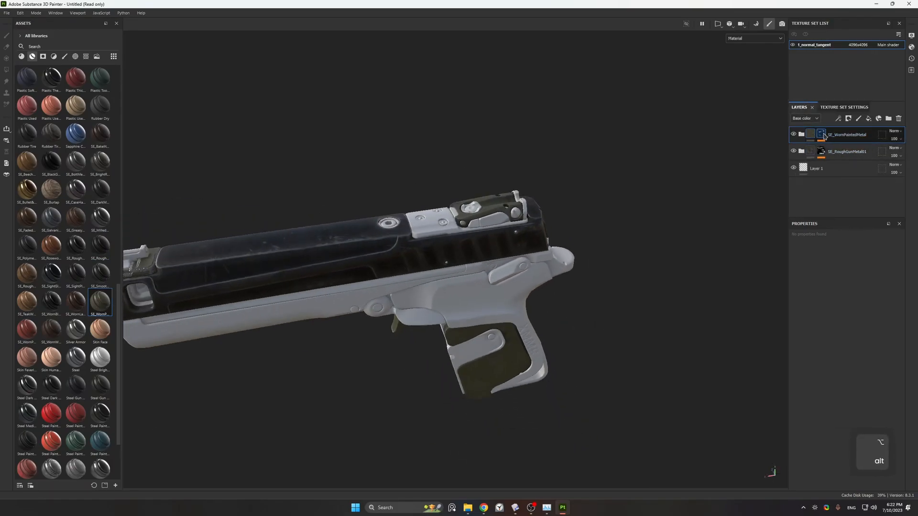
left_click(822, 135)
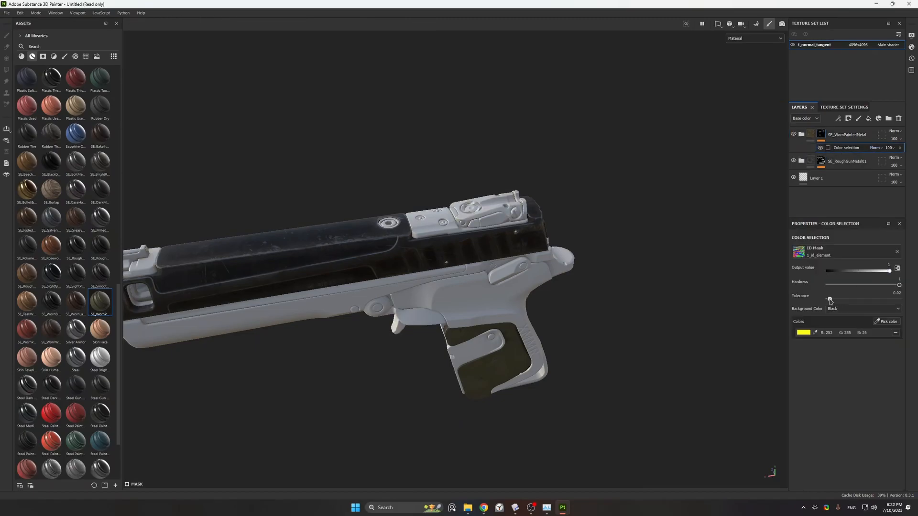
- Set the SE_RoughGunMetal01 colour selection tolerance to 0.01 and add the magenta ID colour of the grip frame
left_click(865, 162)
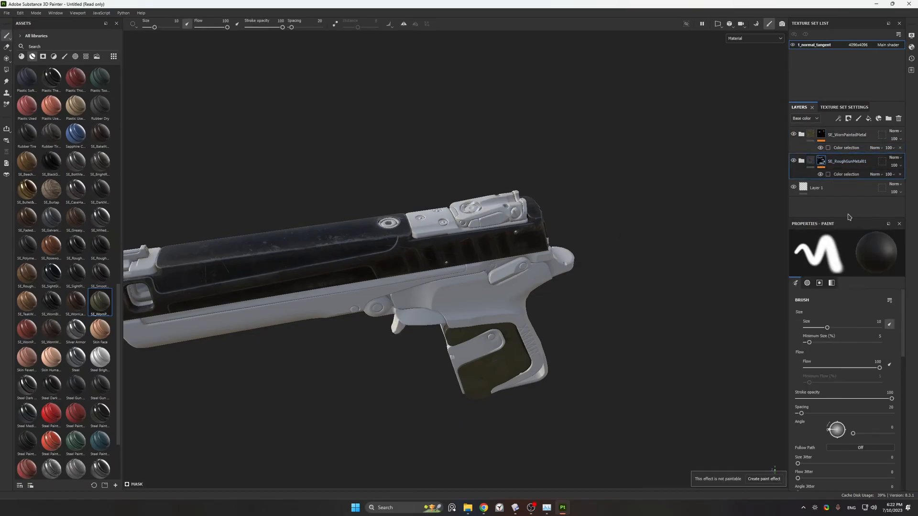
left_click(827, 176)
left_click_drag(648, 221, 684, 200, "alt")
left_click(893, 323)
left_click(535, 300)
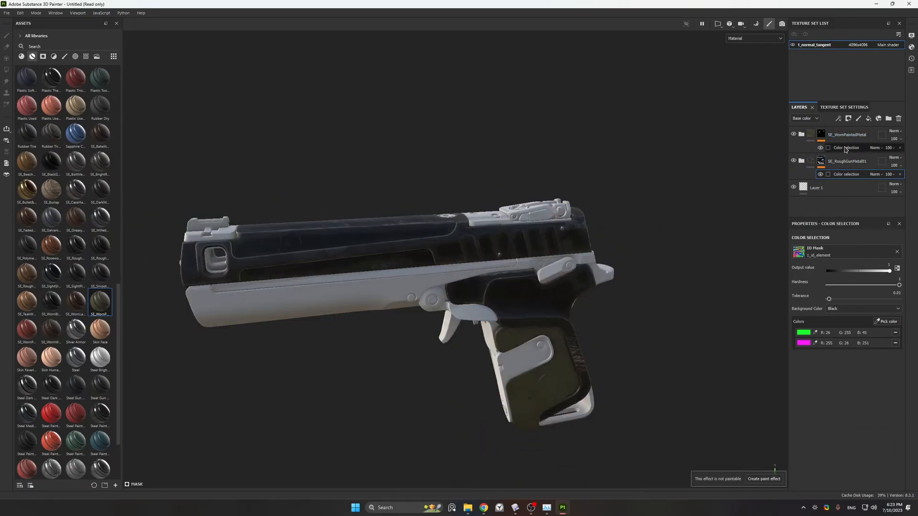
- Add the blue ID colour of the lower frame beneath the slide to the SE_WornPaintedMetal colour selection
left_click(895, 324)
left_click(430, 276)
left_click_drag(611, 220, 525, 259, "alt")
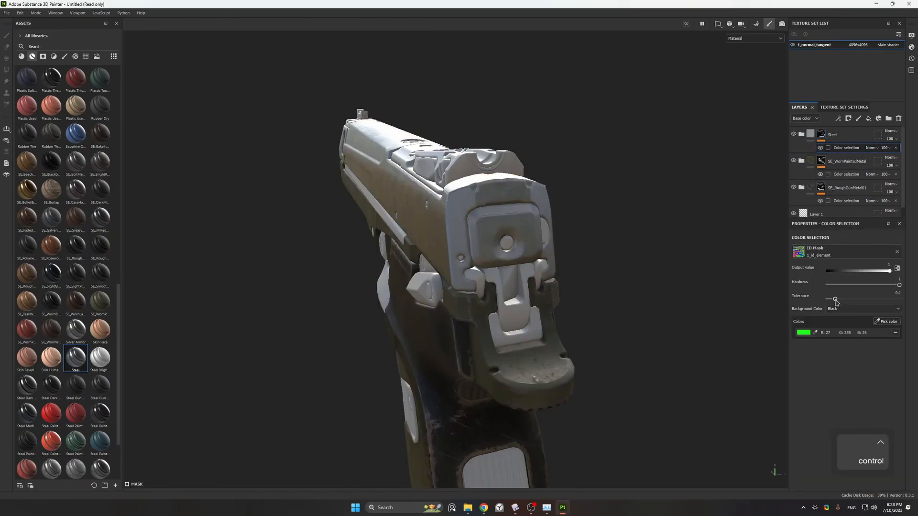
- Set the Steel layer's colour selection tolerance to 0.01 and add the light blue ID colour of the hammer at the rear
left_click_drag(836, 300, 828, 299)
left_click_drag(591, 195, 518, 194, "alt")
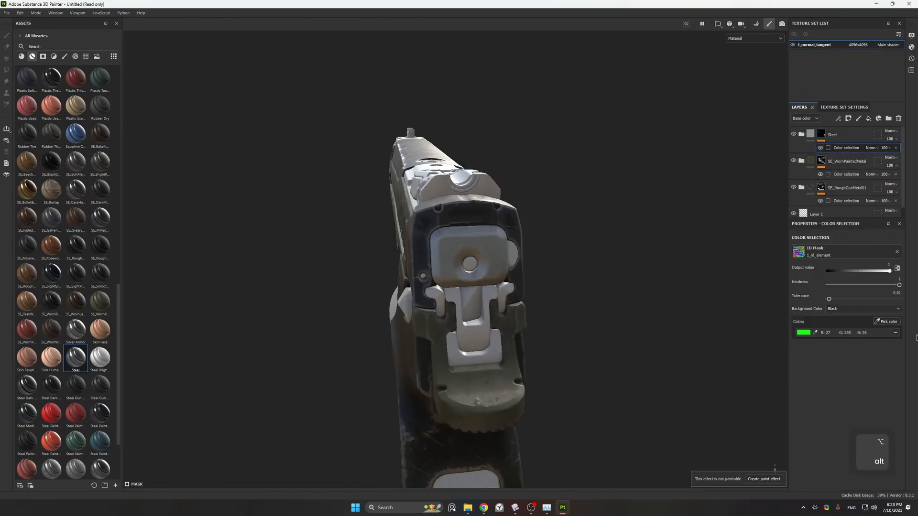
left_click(889, 323)
left_click(471, 313)
left_click_drag(593, 296, 688, 289, "alt")
scroll(543, 306, "up", 2)
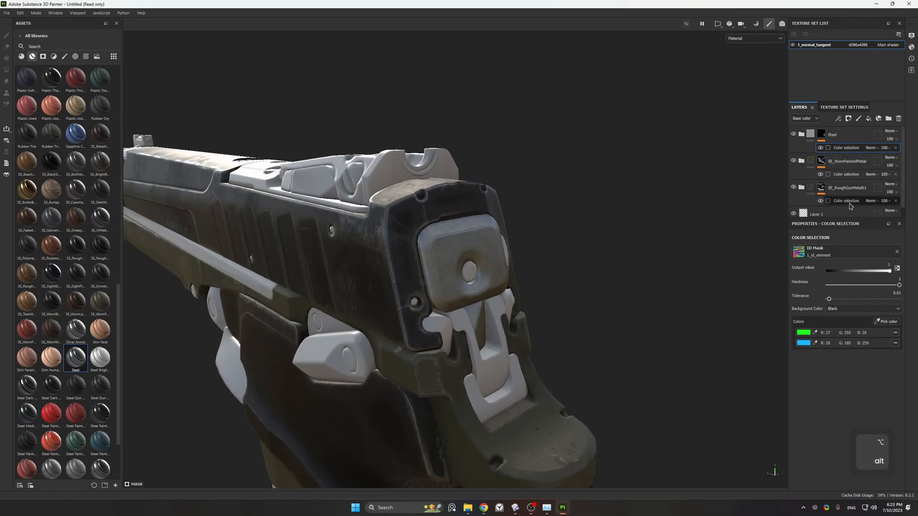
- Add the red ID colour of the lower hammer part to the SE_RoughGunMetal01 colour selection
left_click(883, 321)
left_click(496, 367)
left_click_drag(496, 367, 546, 209, "alt")
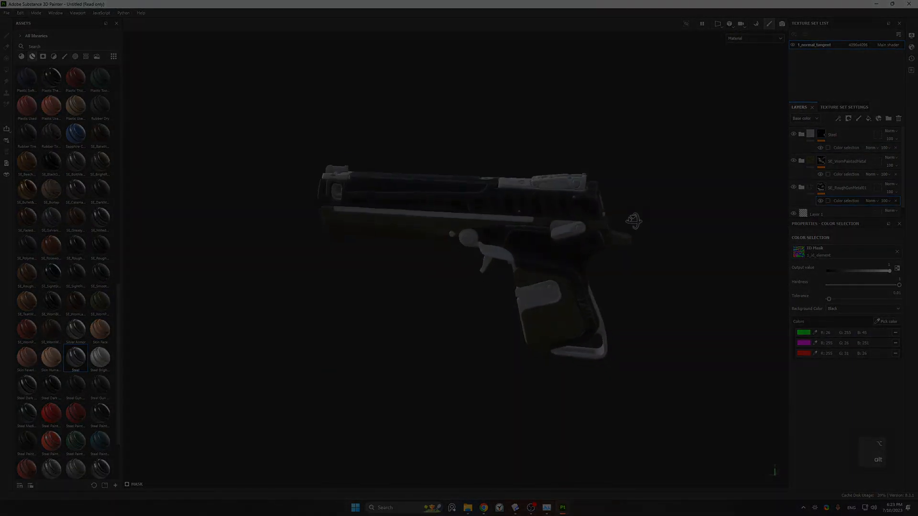